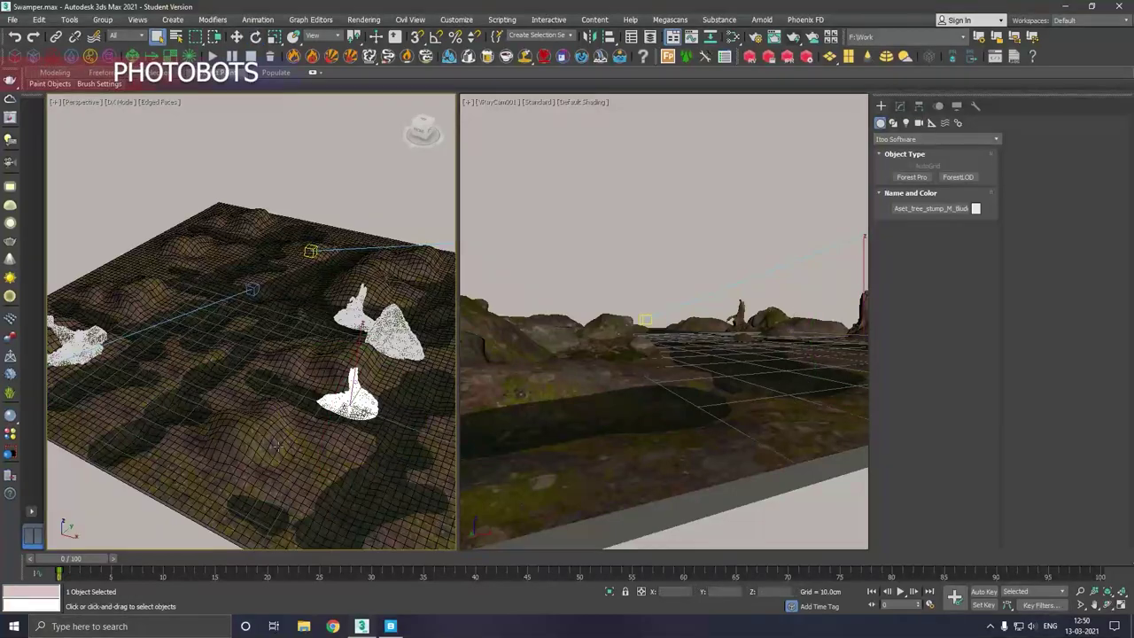
- Move the tree stump across the terrain along X and Y and sink it slightly into the ground
key("w")
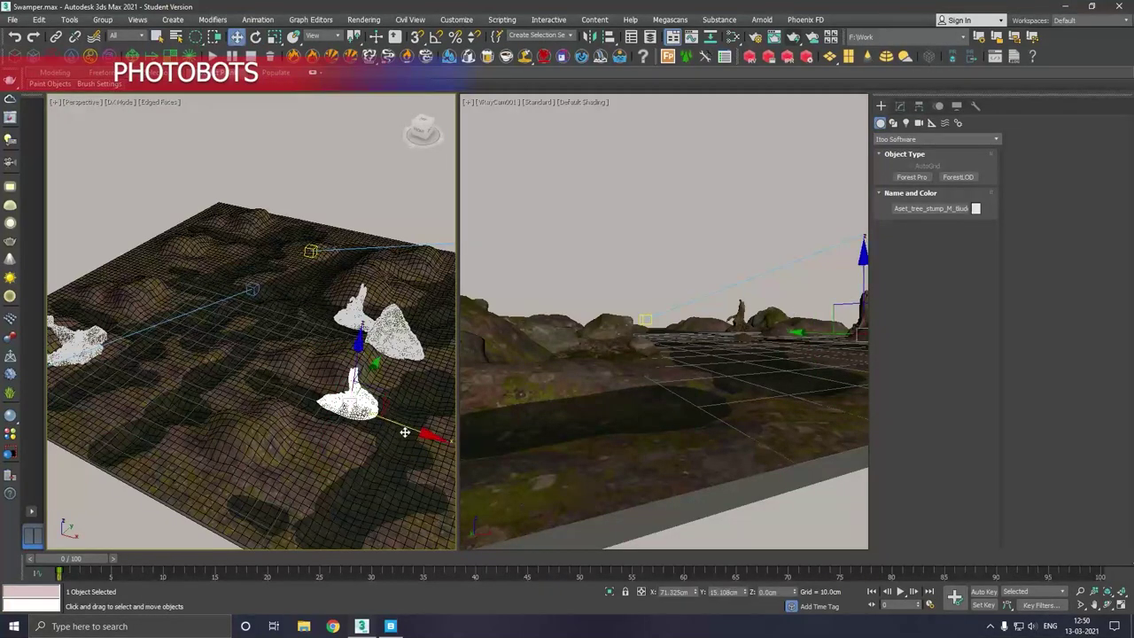
left_click_drag(405, 431, 391, 419)
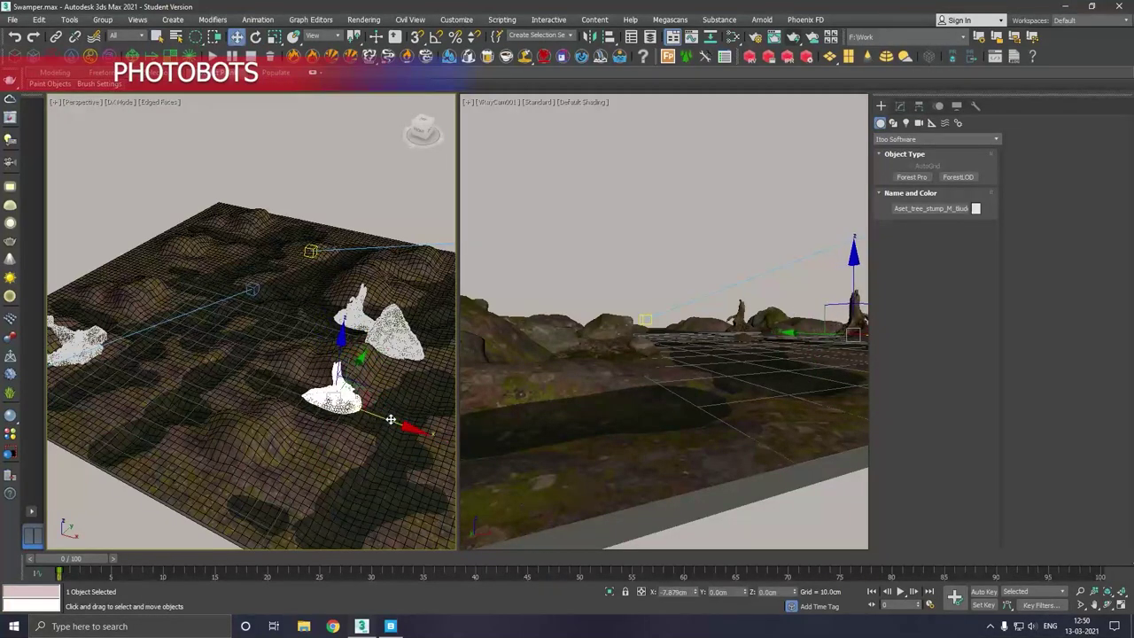
scroll(424, 435, "up", 2)
left_click_drag(303, 337, 396, 370)
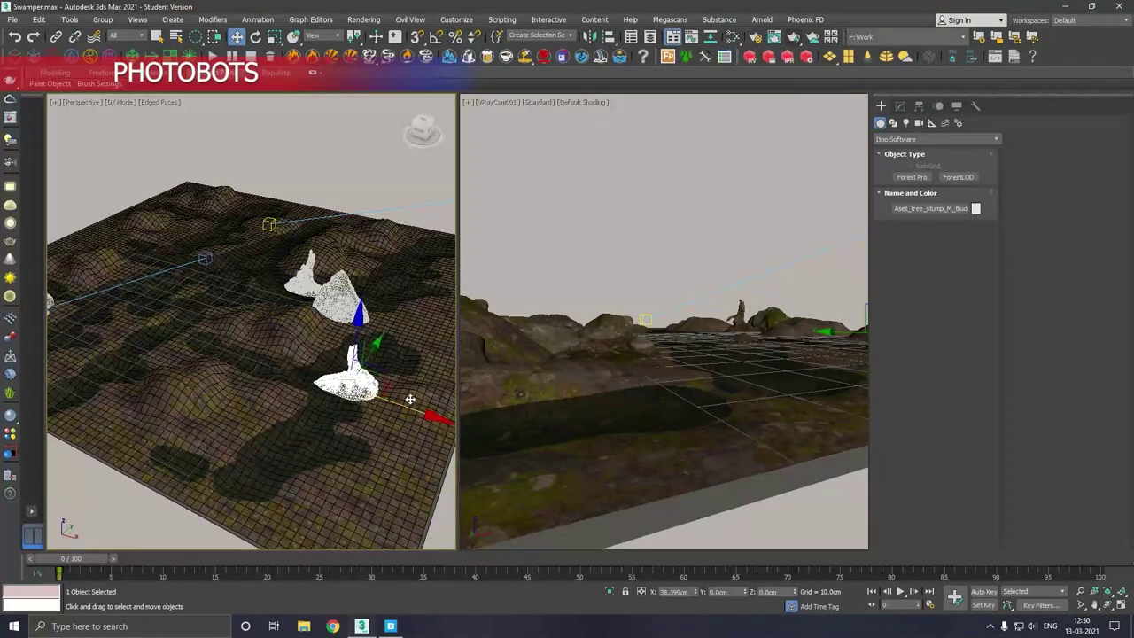
middle_click_drag(410, 379, 401, 405, "alt")
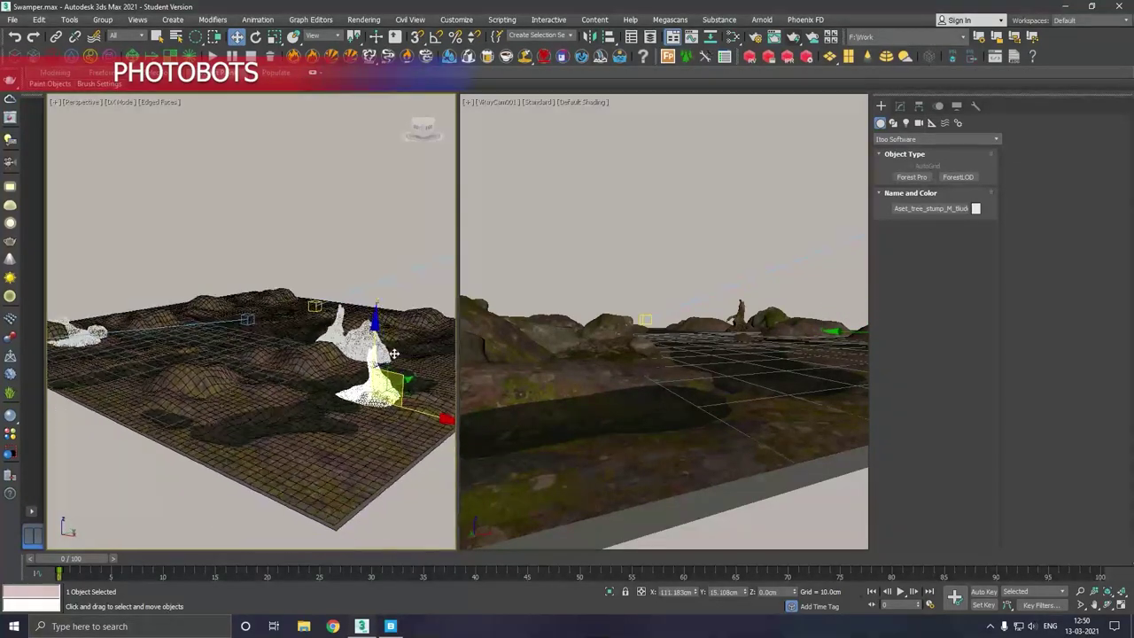
scroll(400, 405, "up", 2)
scroll(416, 421, "up", 2)
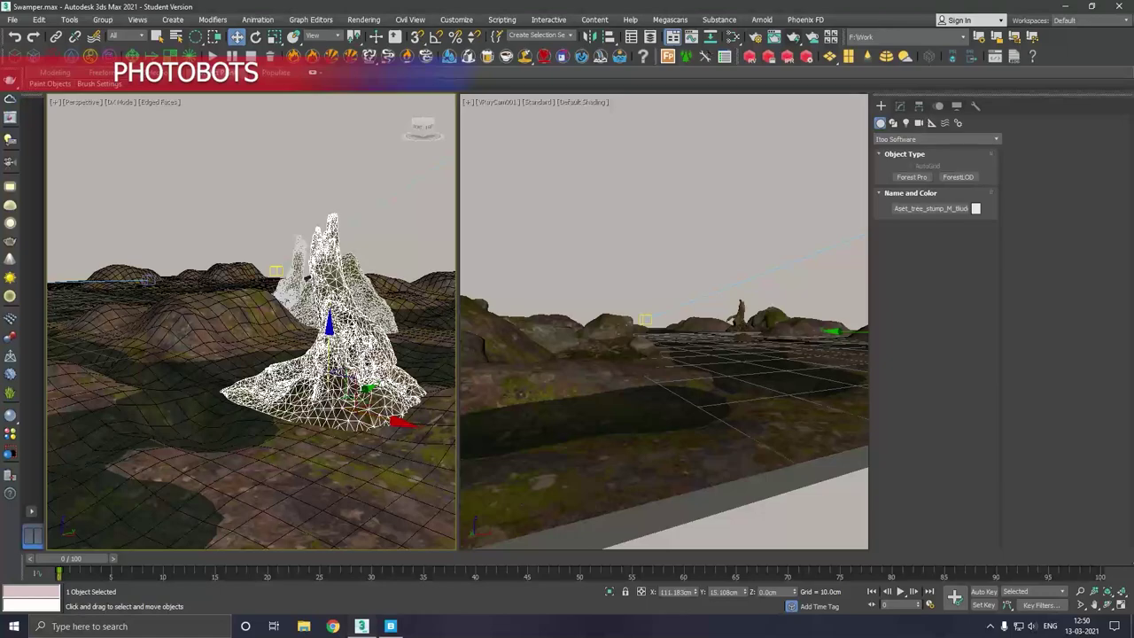
left_click_drag(329, 324, 329, 341)
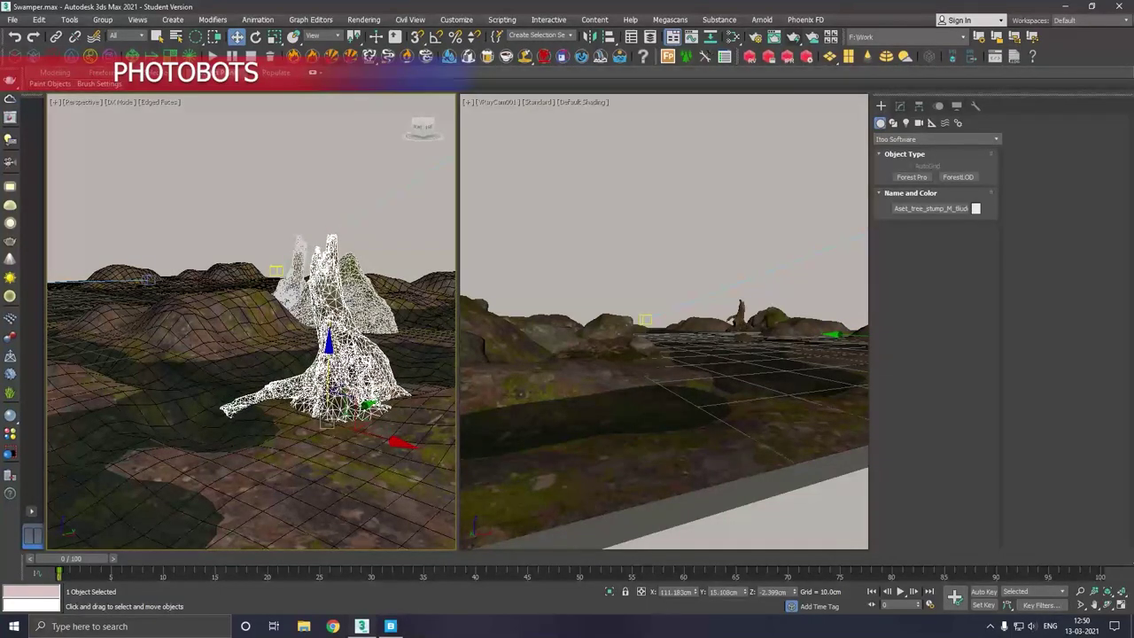
middle_click_drag(328, 341, 319, 372, "alt")
scroll(314, 355, "down", 2)
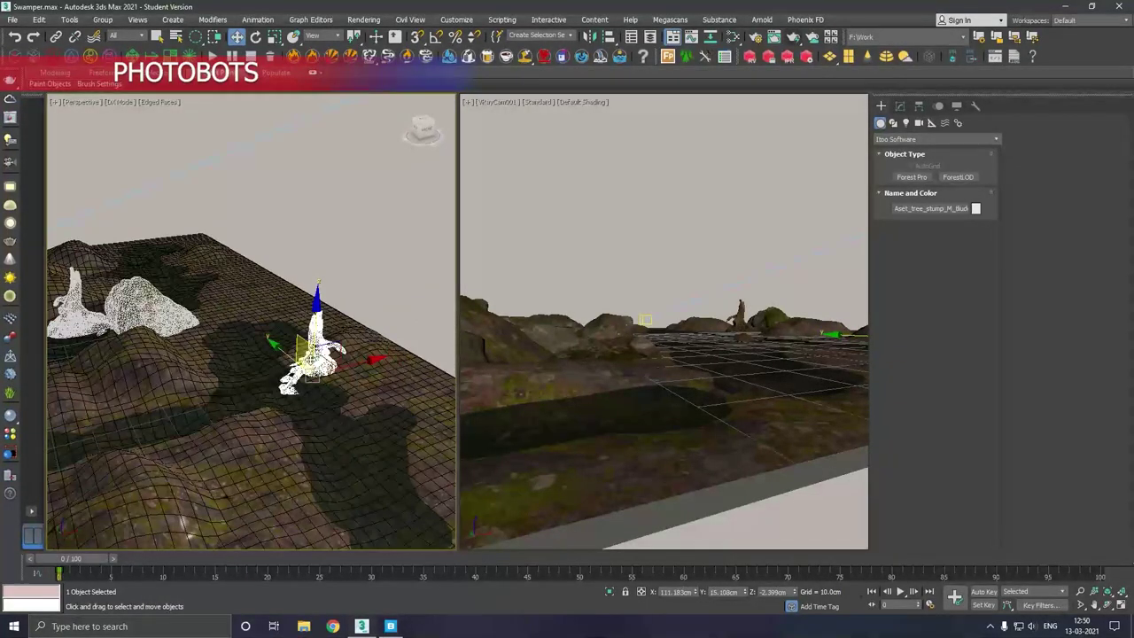
left_click_drag(370, 365, 395, 355)
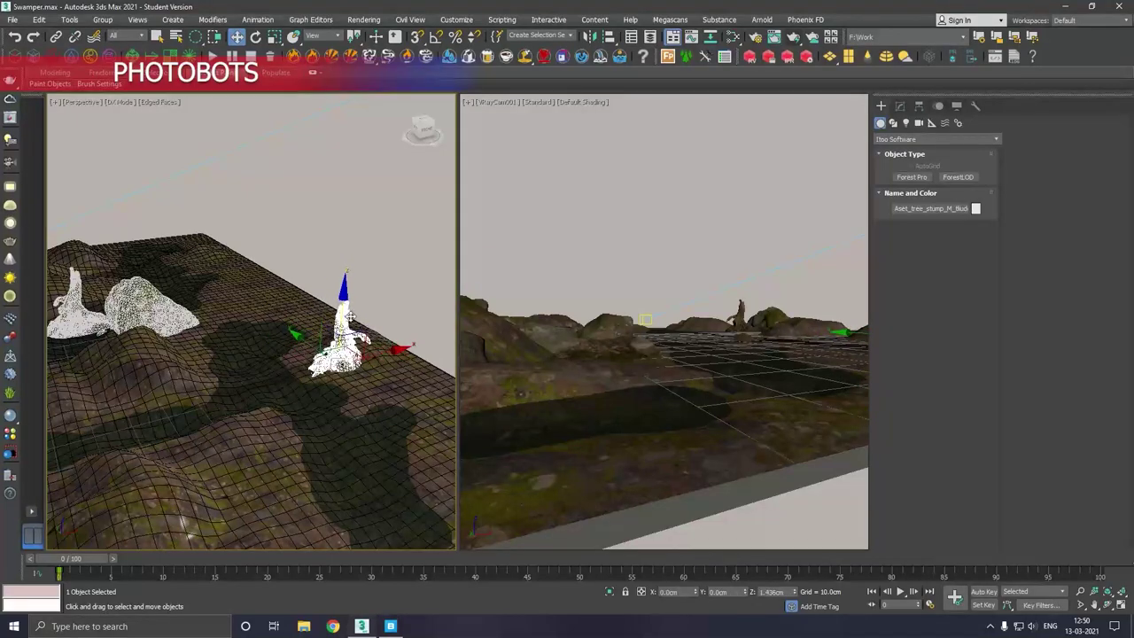
left_click_drag(317, 336, 236, 293)
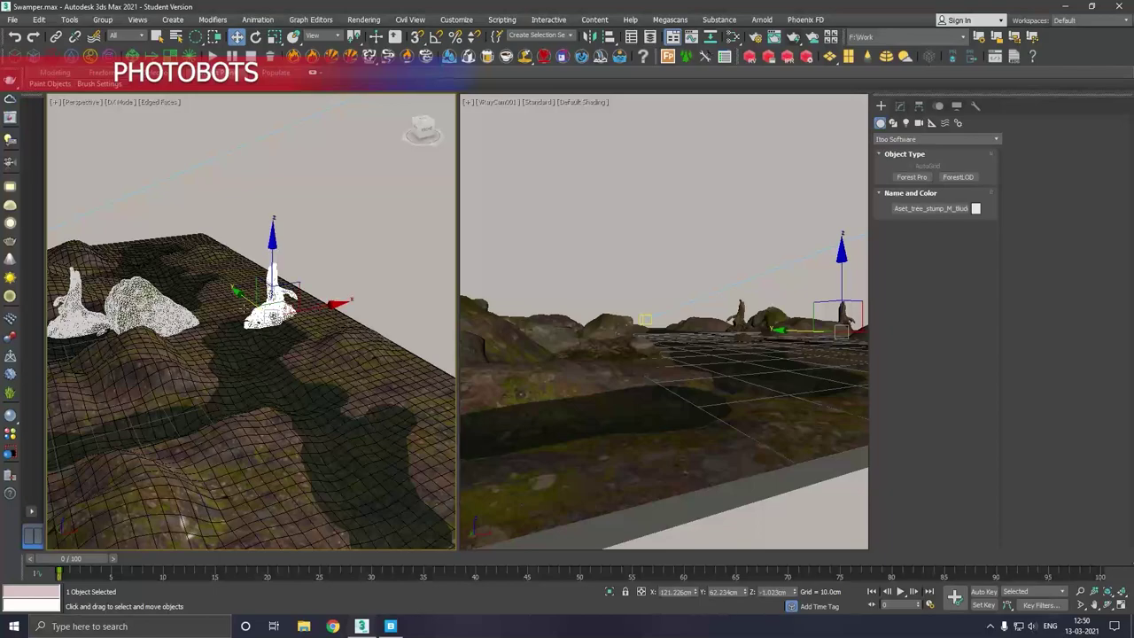
- Scale the tree stump down uniformly and rotate it to a new orientation
key("r")
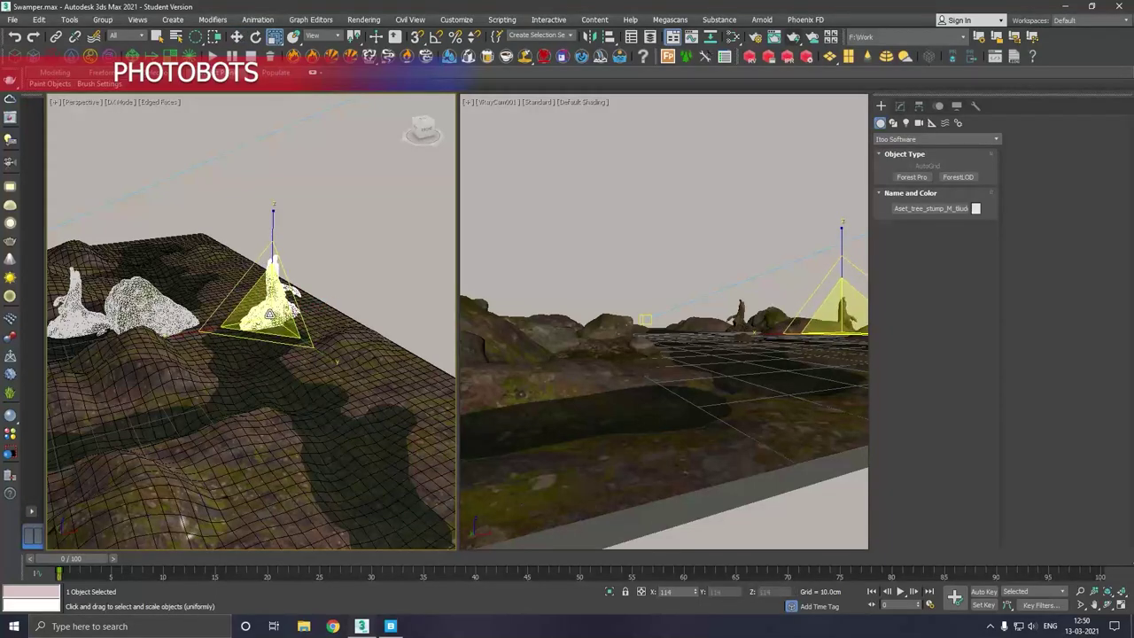
left_click_drag(267, 312, 267, 313)
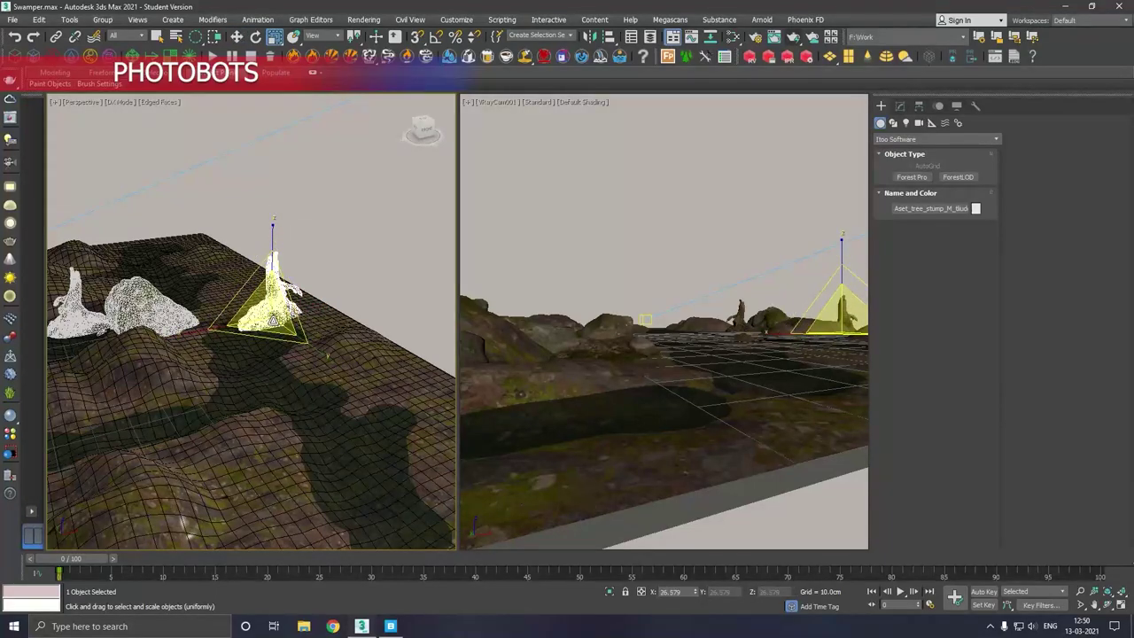
key("e")
left_click_drag(269, 356, 317, 354)
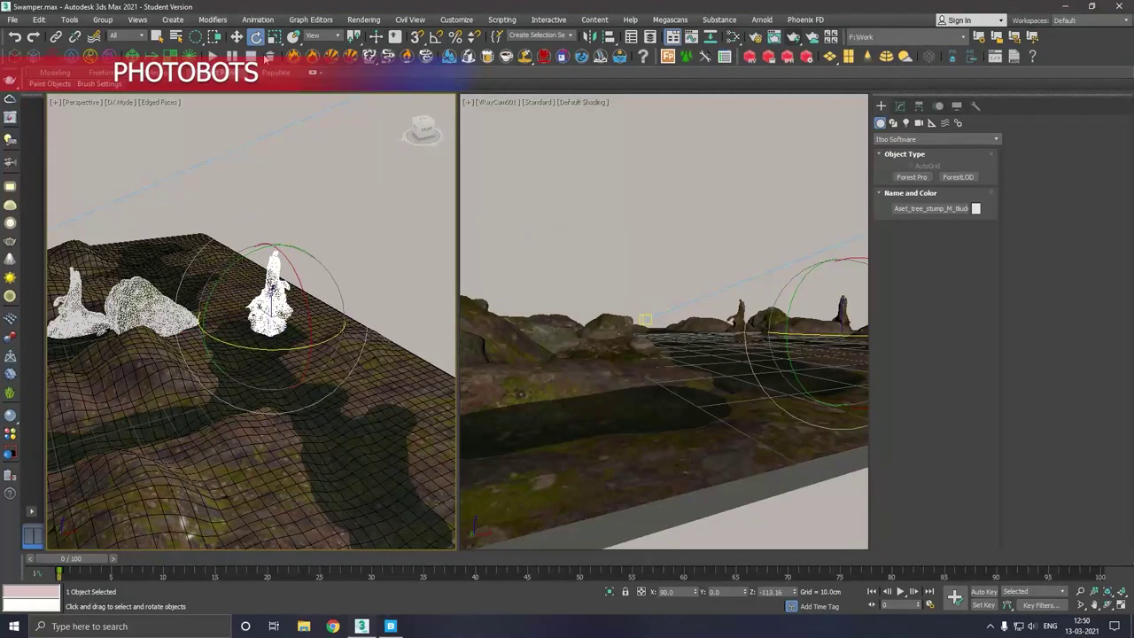
left_click(236, 36)
- Switch to a four-pane layout: Perspective, VRayCam001, Left and a second VRayCam001 view
left_click(390, 202)
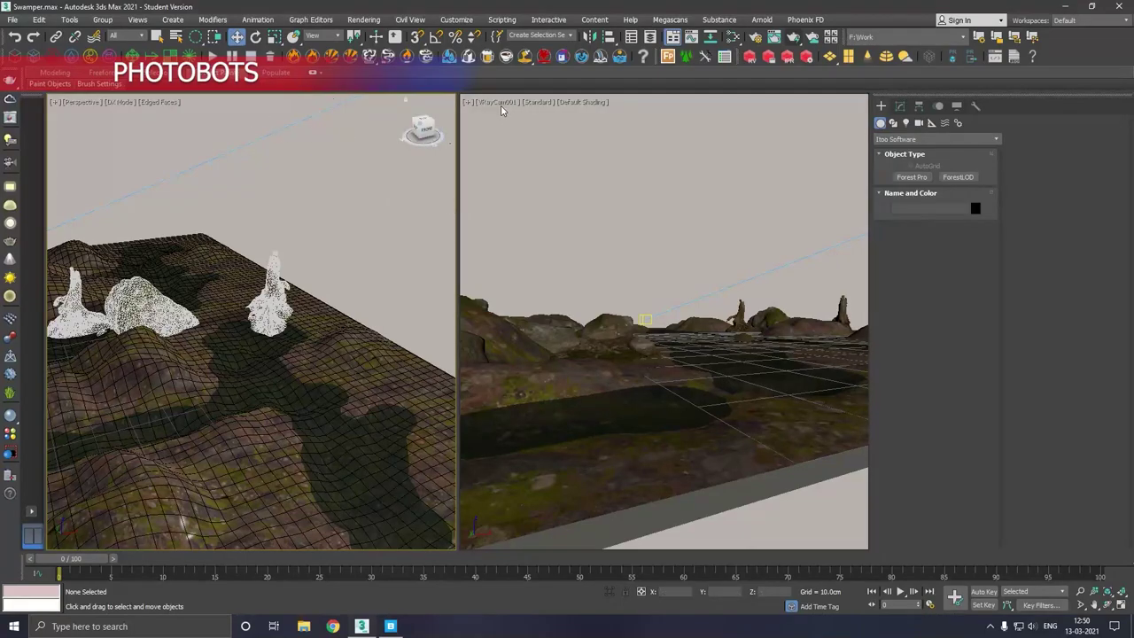
left_click(467, 108)
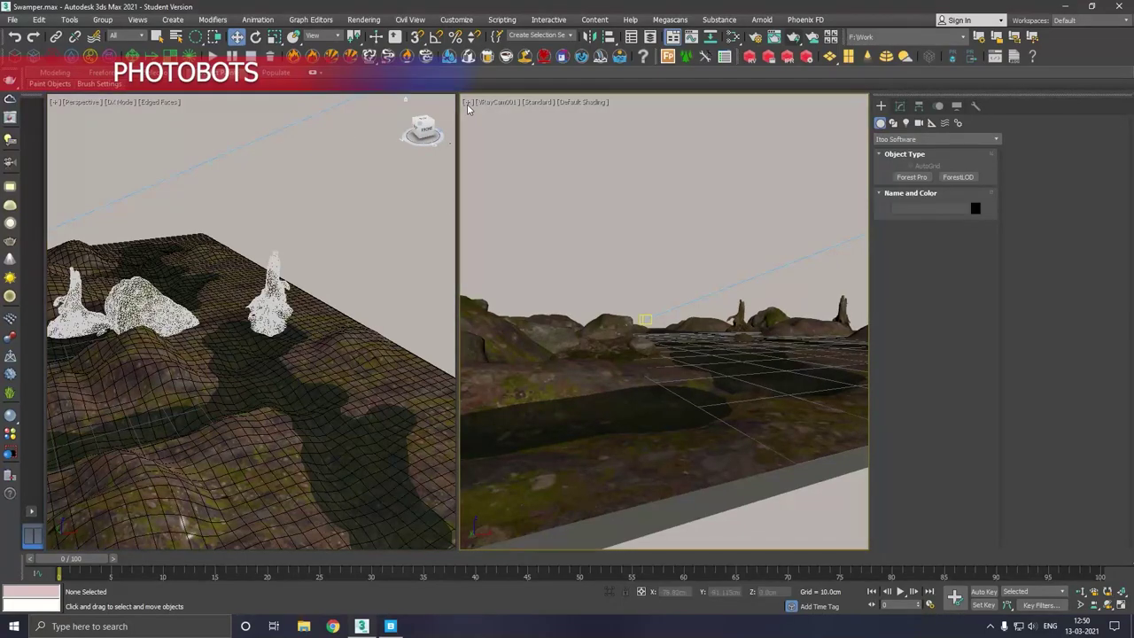
left_click(55, 103)
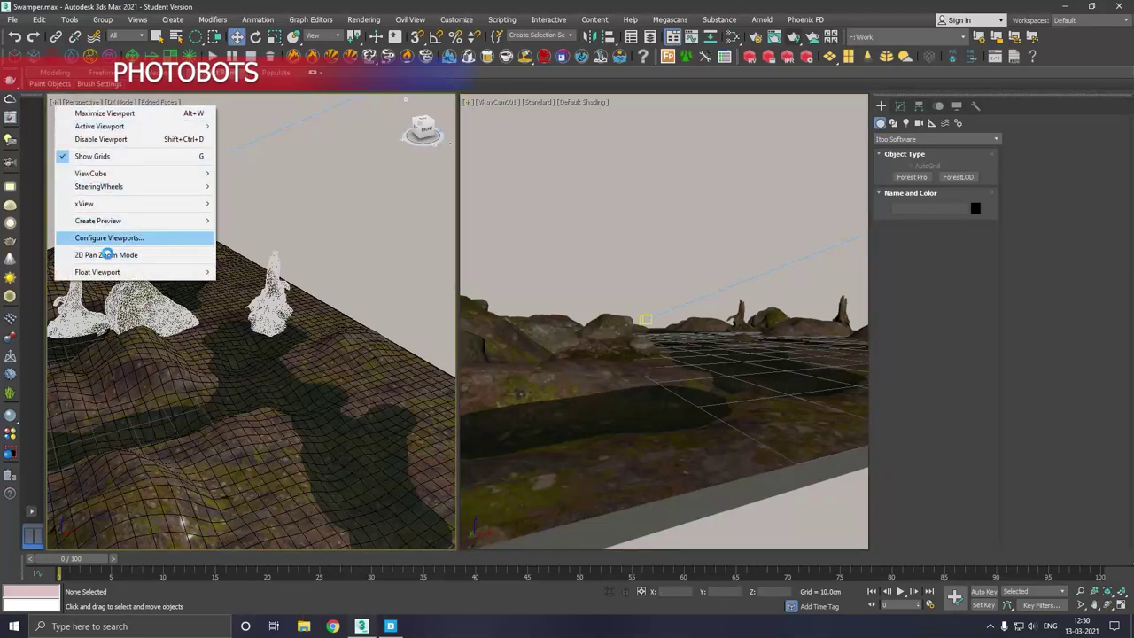
left_click(107, 239)
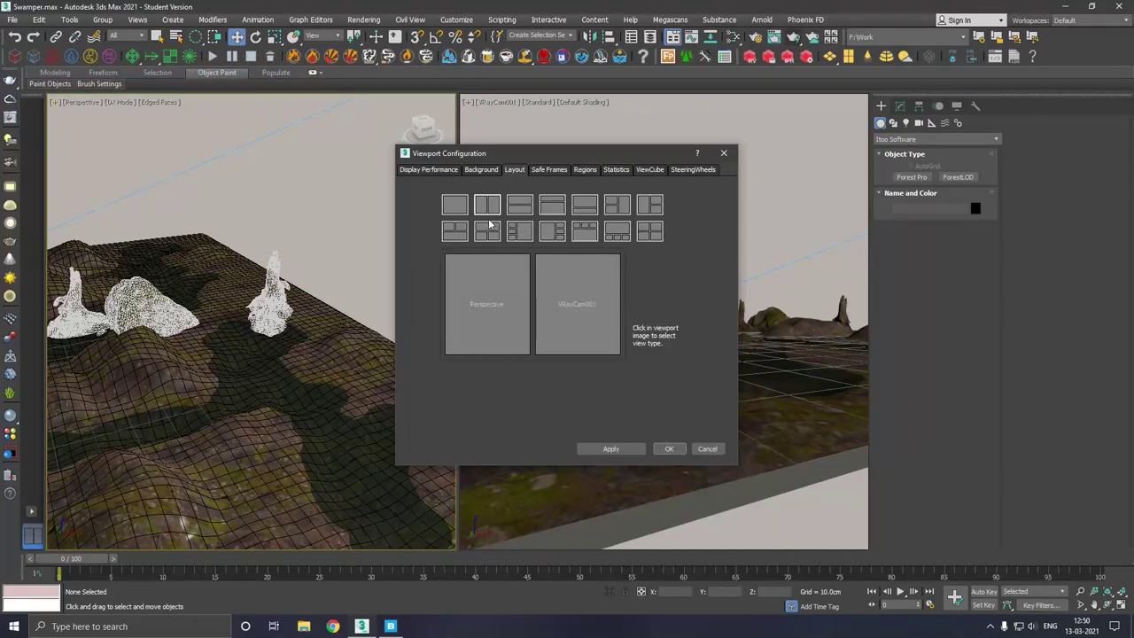
left_click(653, 235)
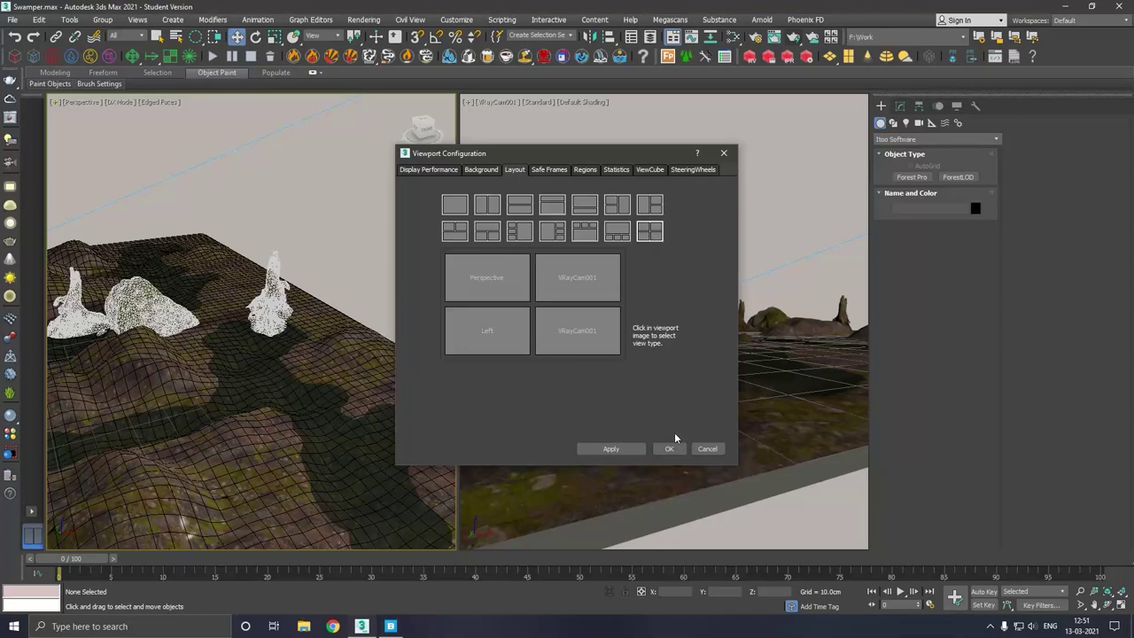
left_click(636, 448)
left_click(668, 449)
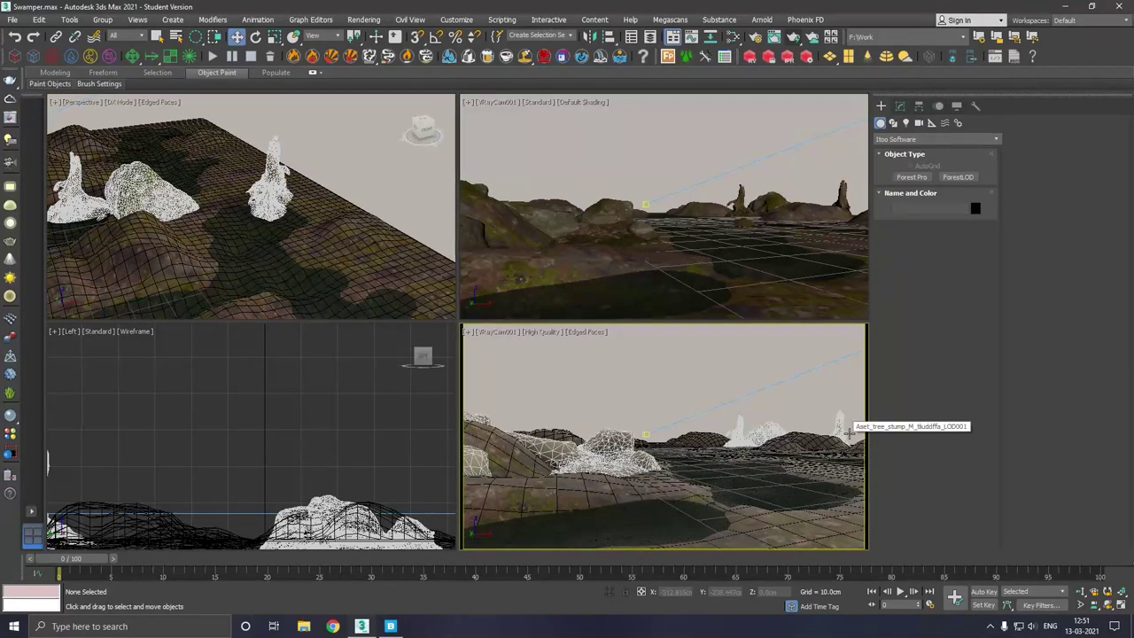
- Start V-Ray Viewport IPR in the VRayCam001 view and maximize it to fill the workspace
left_click(842, 427)
left_click(621, 351)
left_click(542, 332)
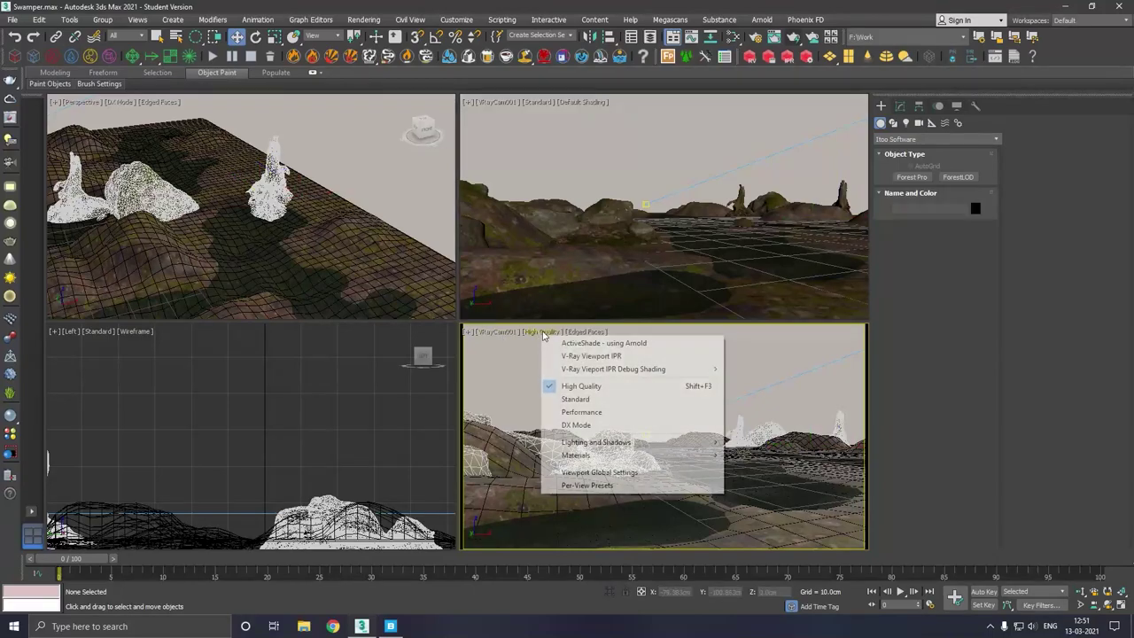
left_click(561, 358)
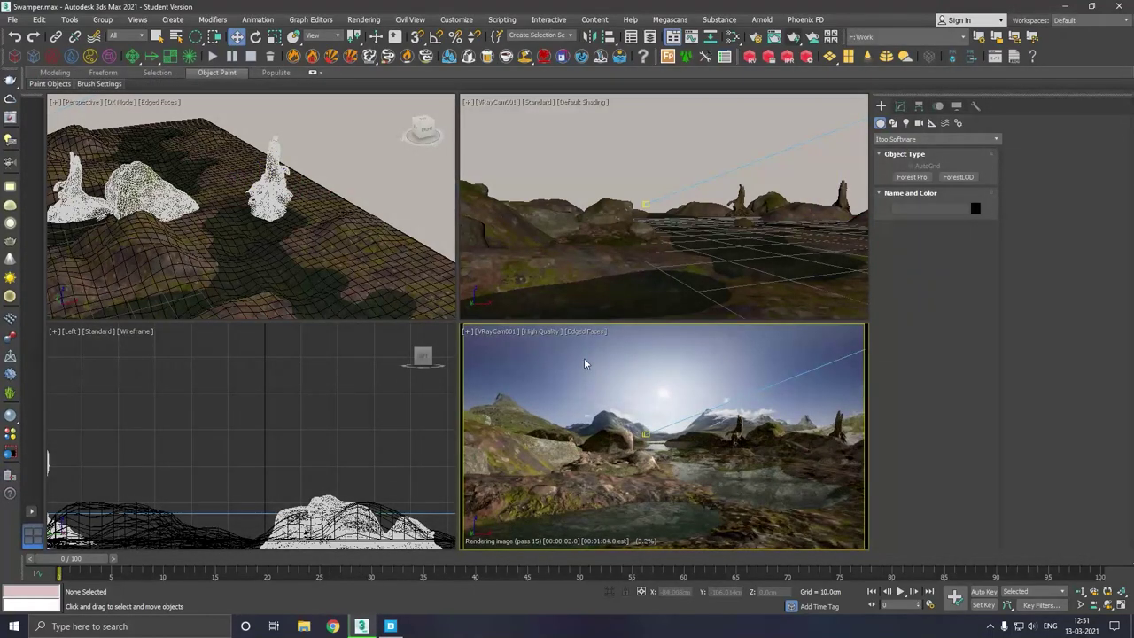
left_click(1120, 606)
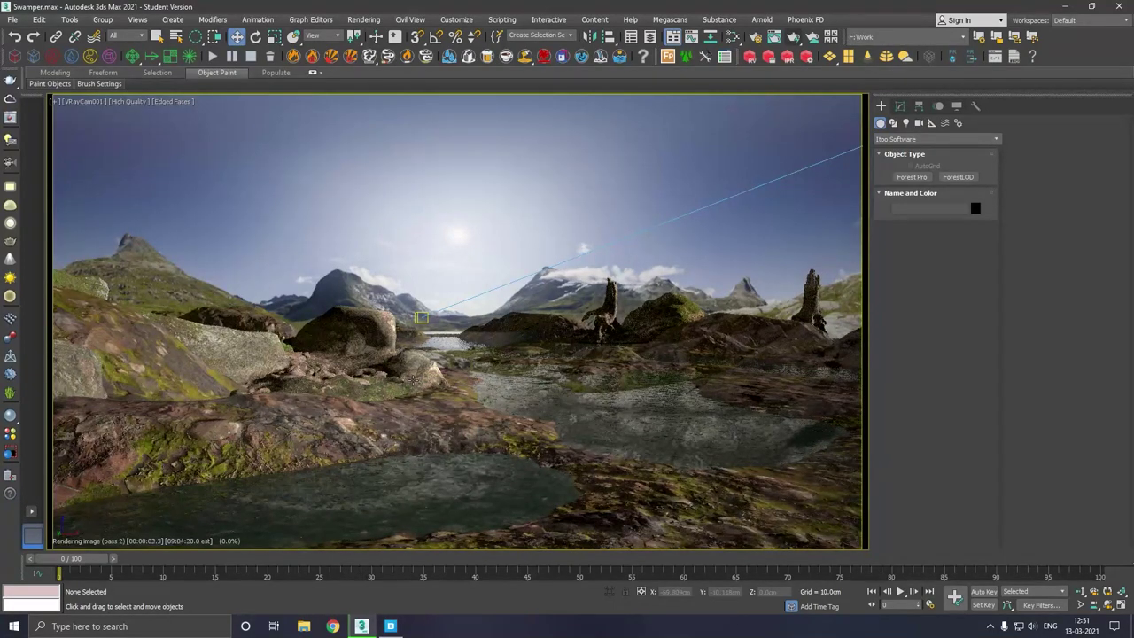
left_click(813, 318)
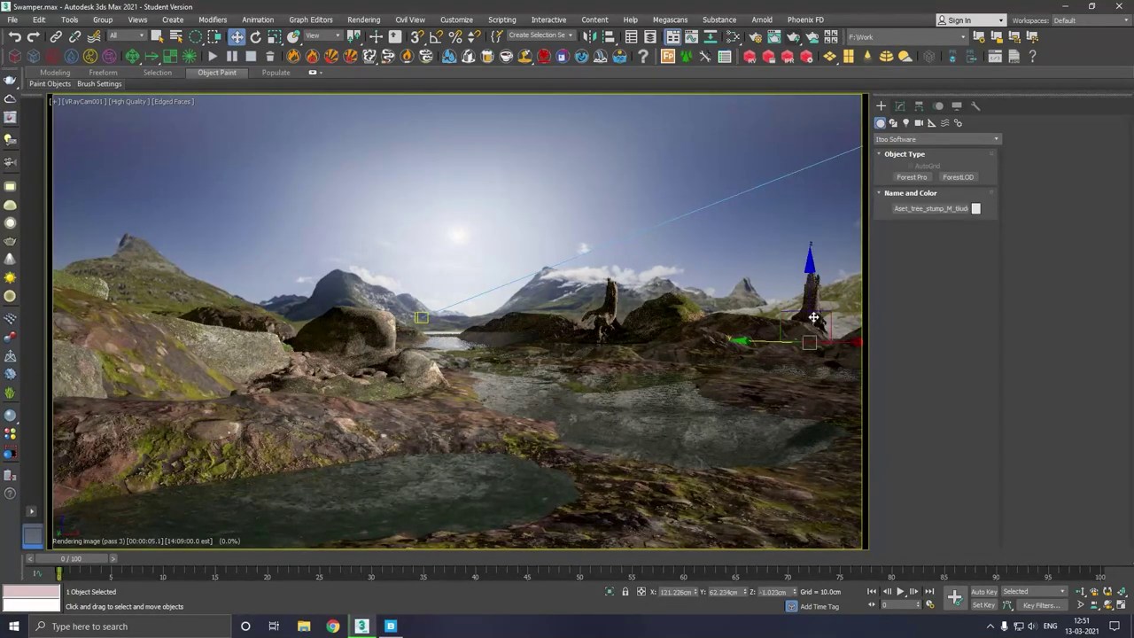
- Export the Purple Woodsorrel plant from Quixel Bridge to 3ds Max and minimize Bridge
key("r")
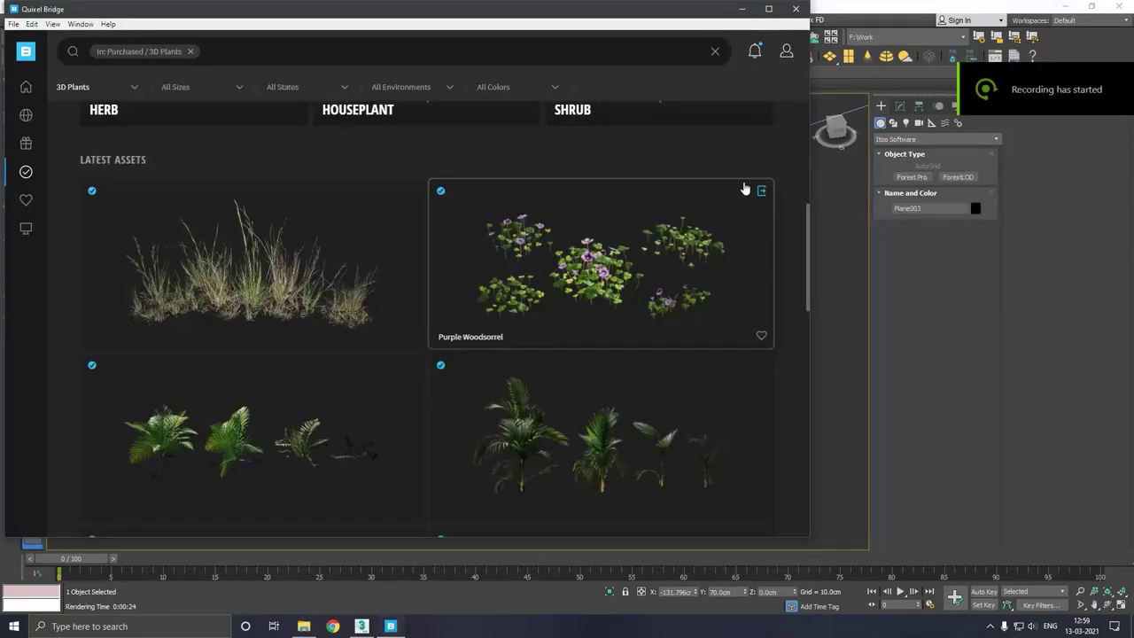
left_click(762, 192)
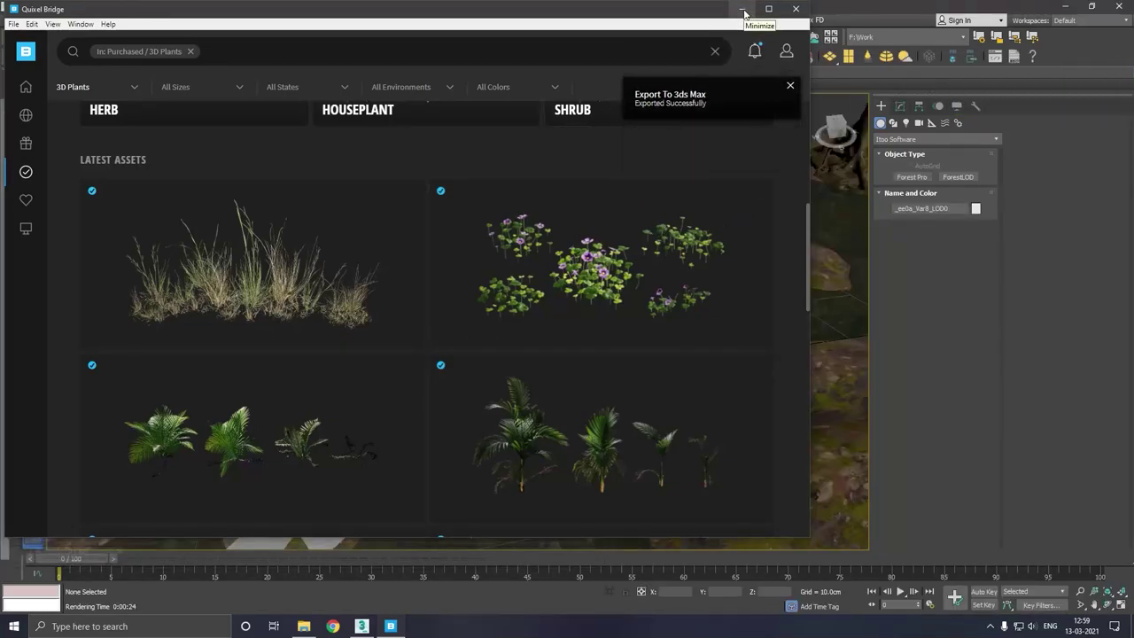
left_click(744, 14)
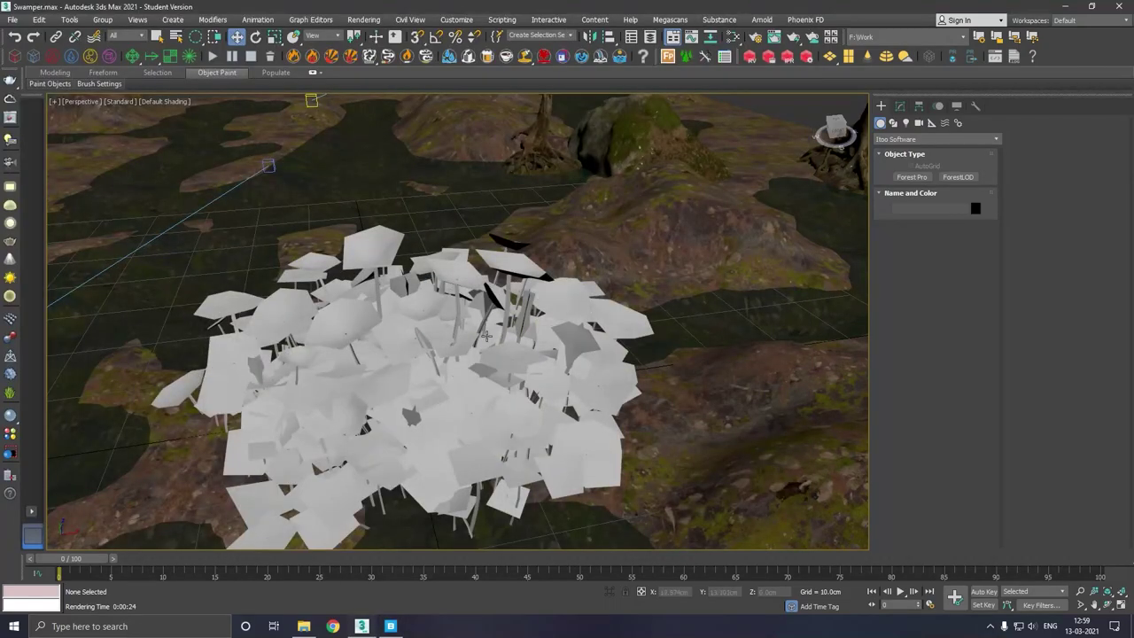
- Set the Perspective view to High Quality and run a V-Ray IPR preview of the plant cluster
middle_click_drag(379, 319, 478, 303, "alt")
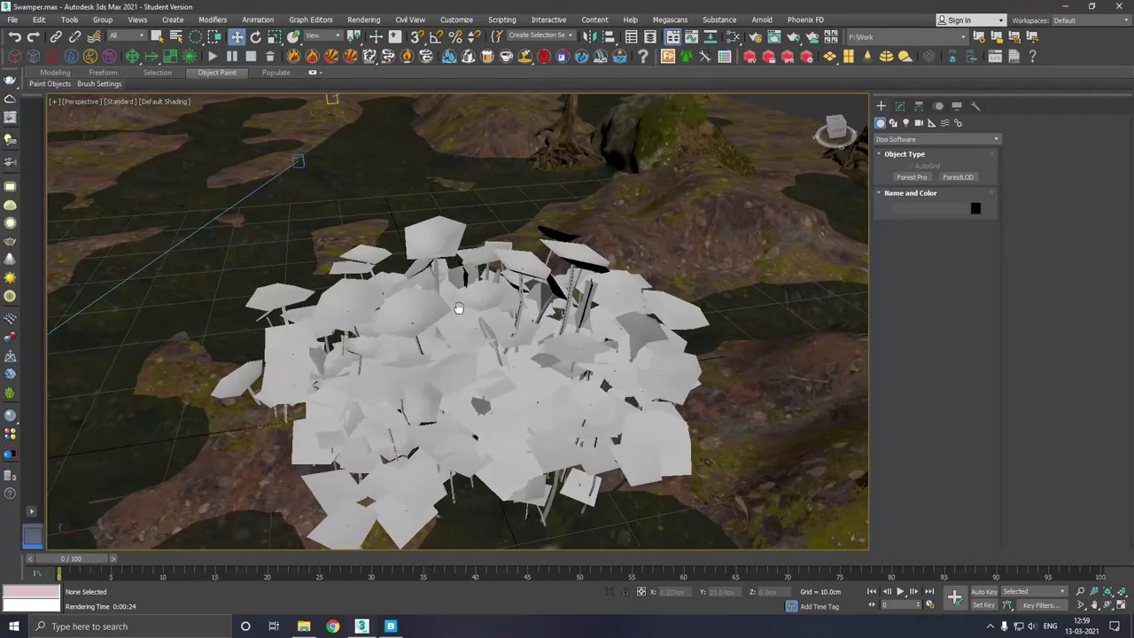
left_click(115, 104)
left_click(147, 125)
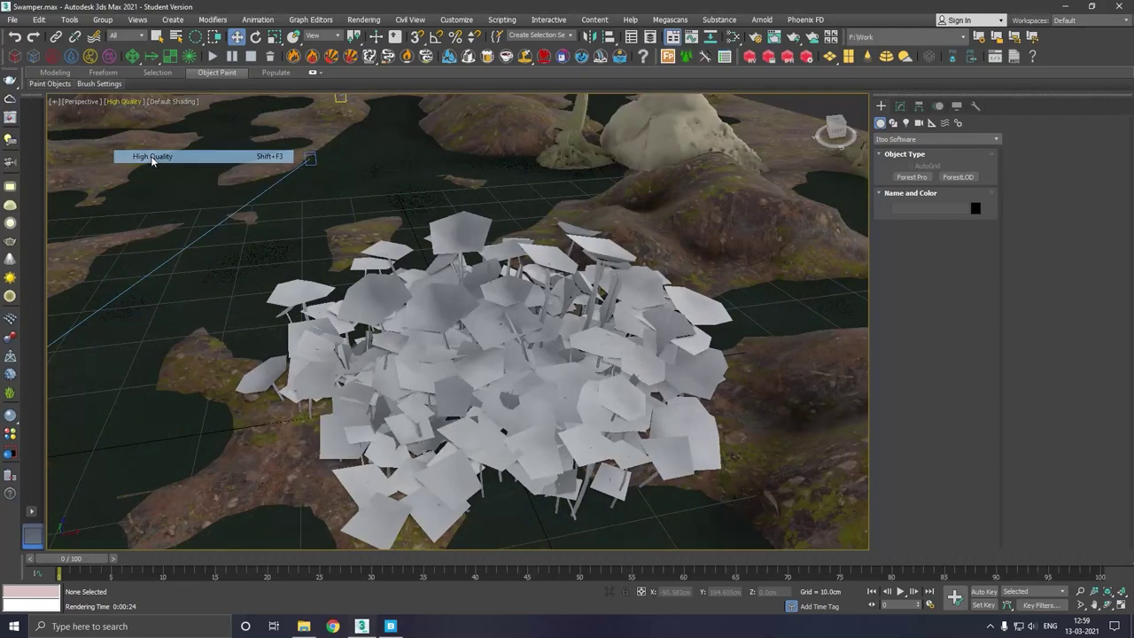
left_click(155, 99)
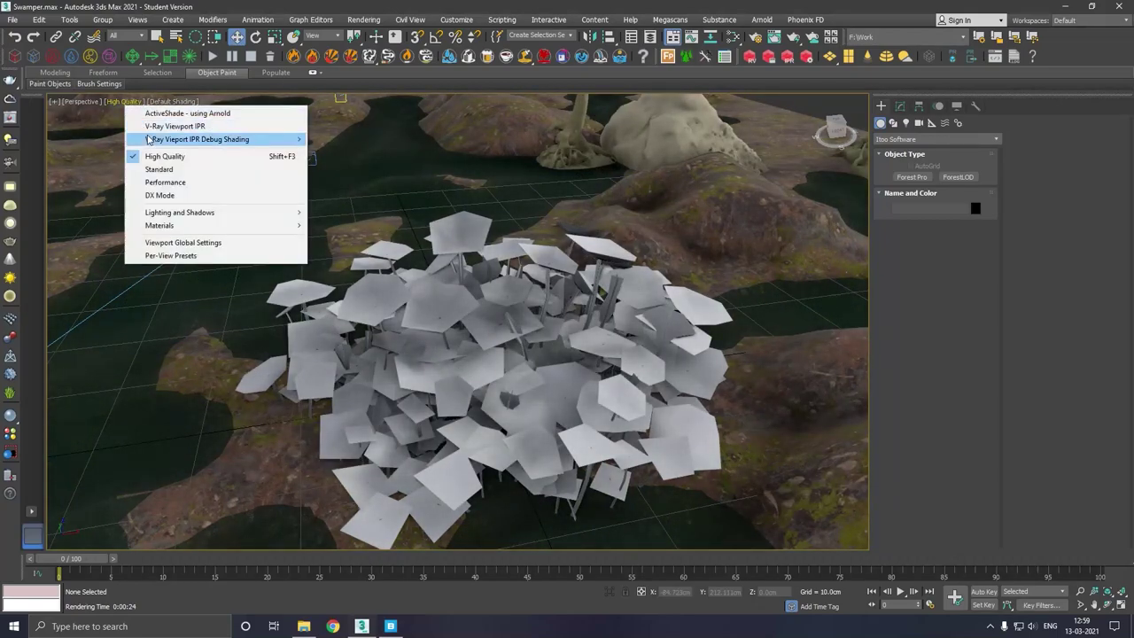
left_click(153, 131)
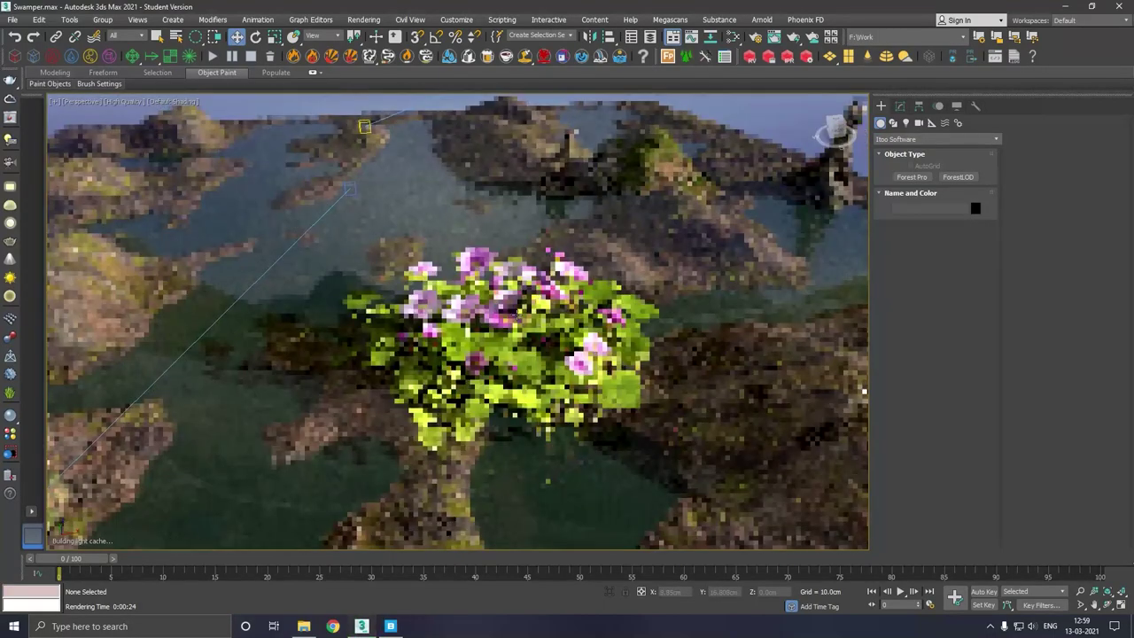
middle_click_drag(165, 122, 519, 307, "alt")
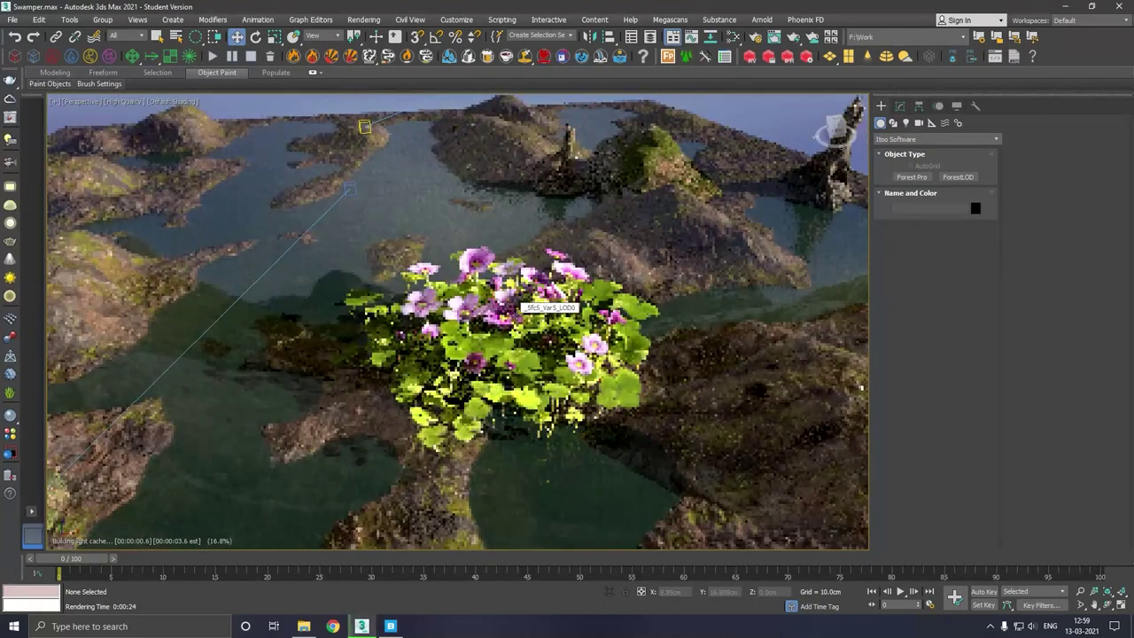
- Stop the V-Ray IPR and set the Perspective view's display quality to Standard
left_click(124, 102)
left_click(170, 126)
left_click(133, 102)
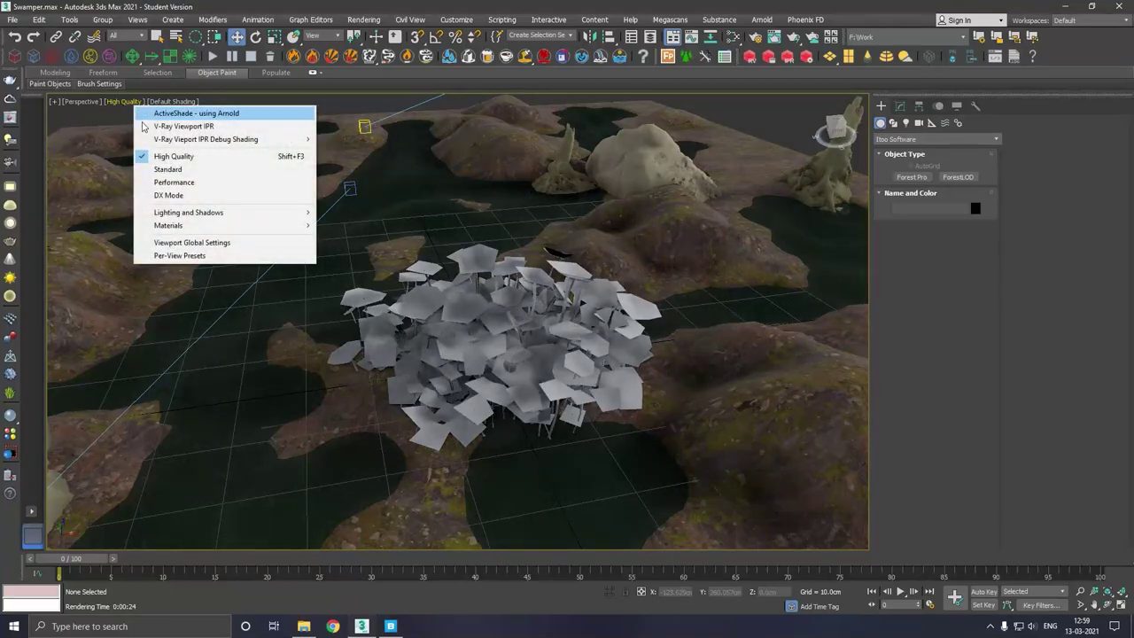
left_click(177, 170)
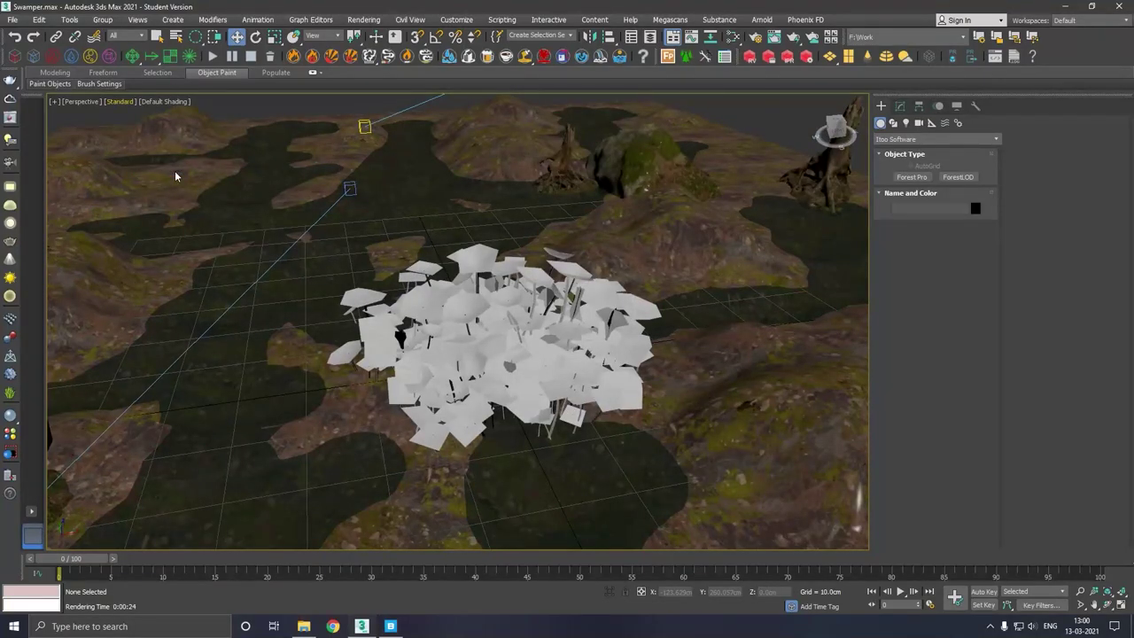
- Select the mushroom cluster, undoing an accidental copy made to the left
left_click(415, 329)
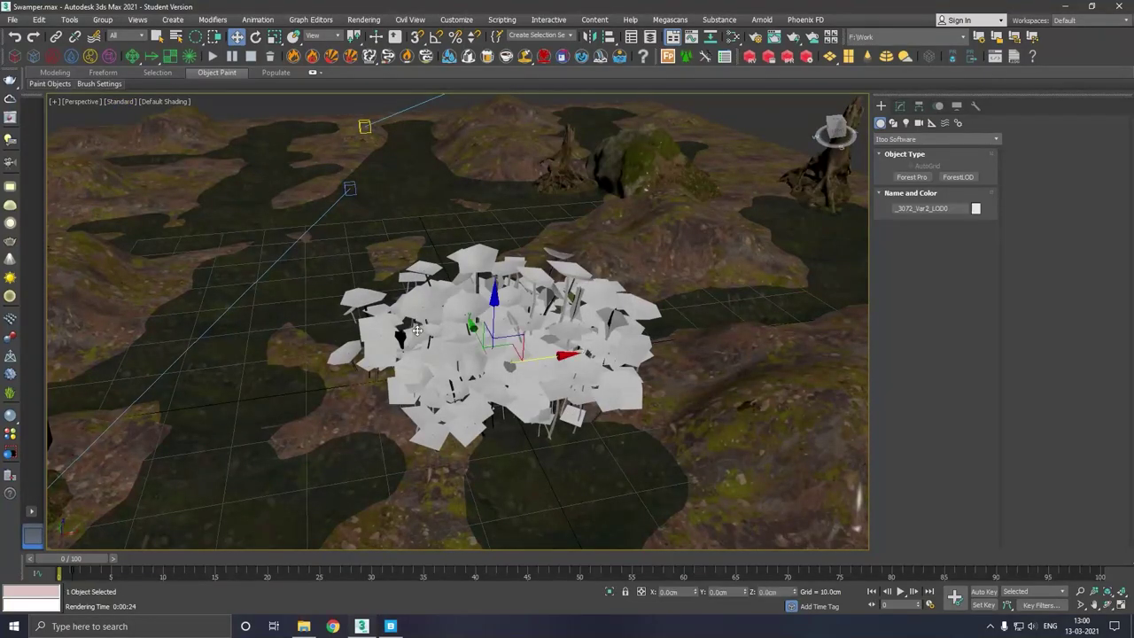
scroll(620, 325, "down", 5)
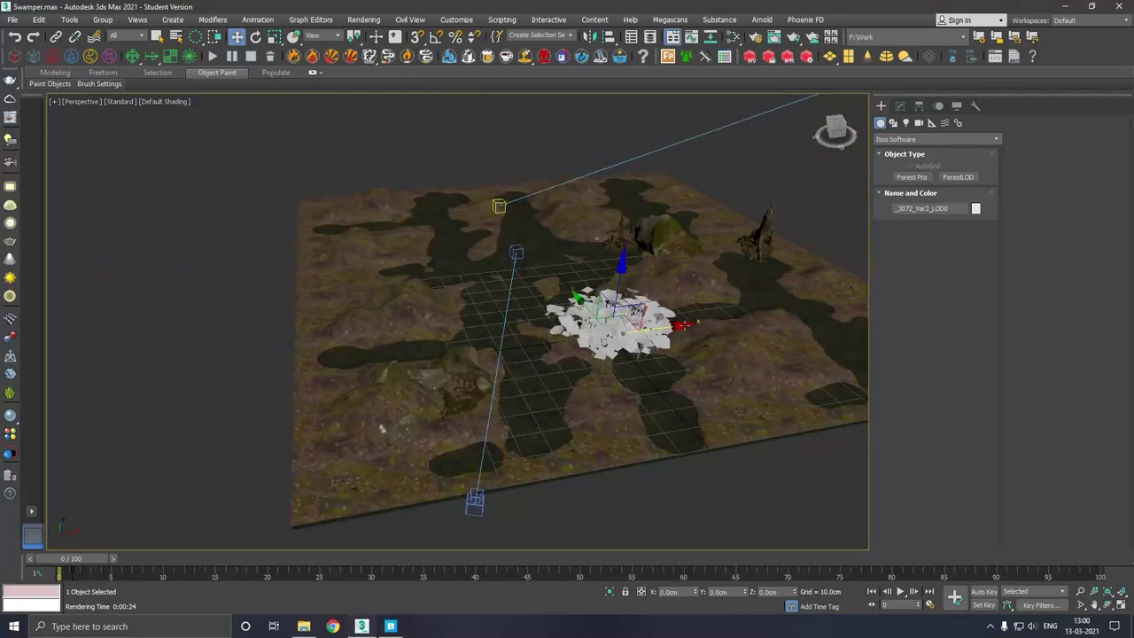
left_click_drag(686, 325, 257, 337, "shift")
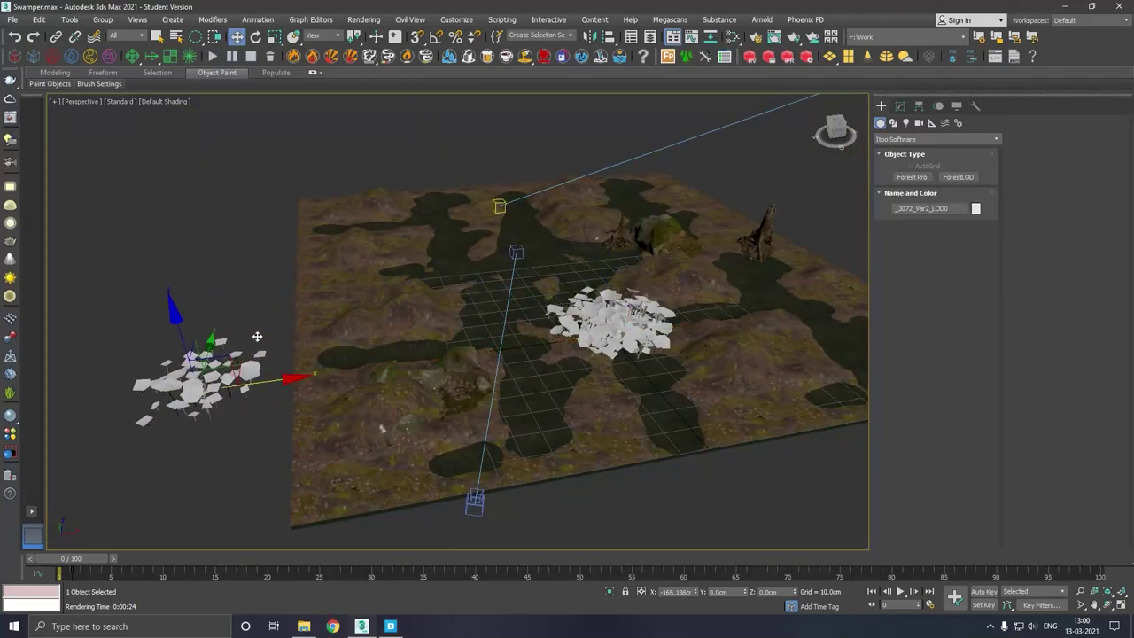
left_click(14, 36)
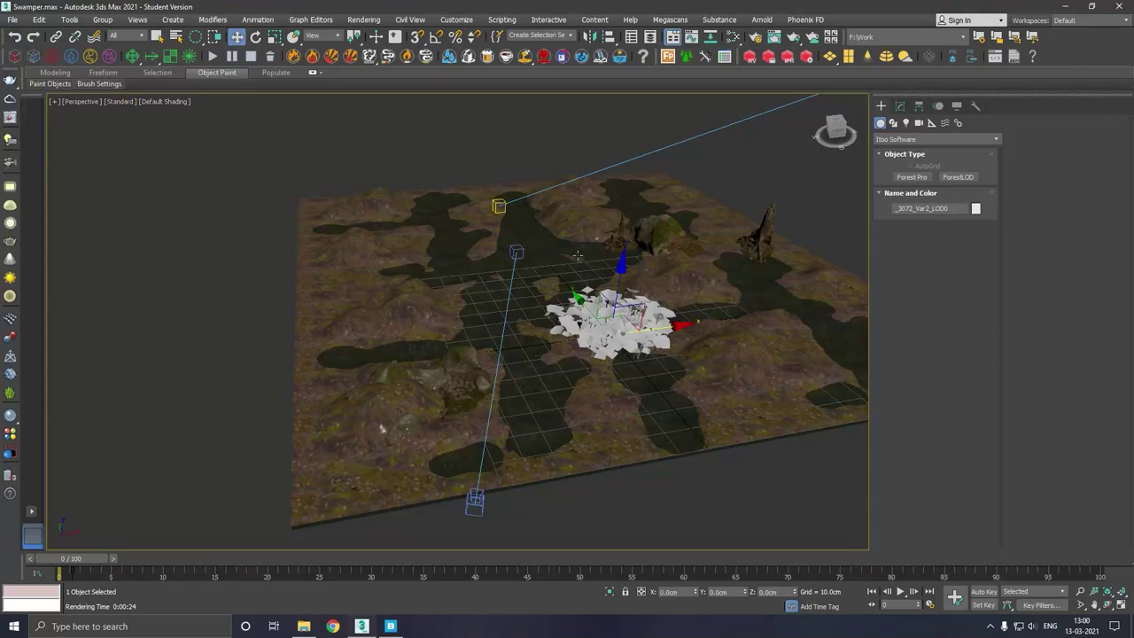
middle_click_drag(597, 275, 602, 293, "alt")
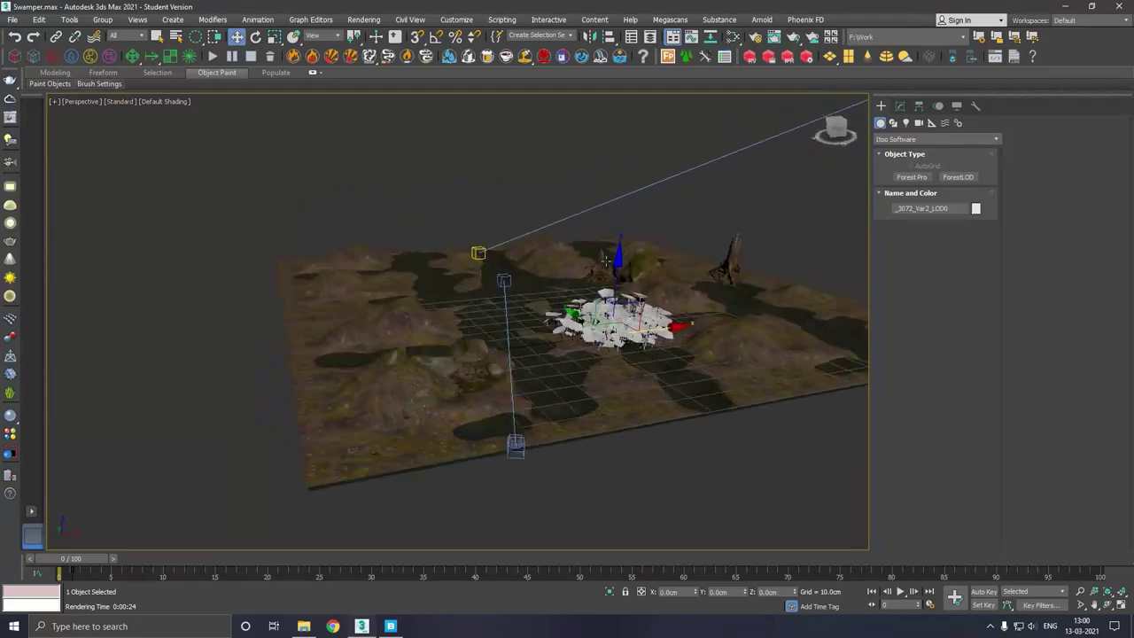
scroll(640, 341, "up", 3)
scroll(638, 342, "up", 2)
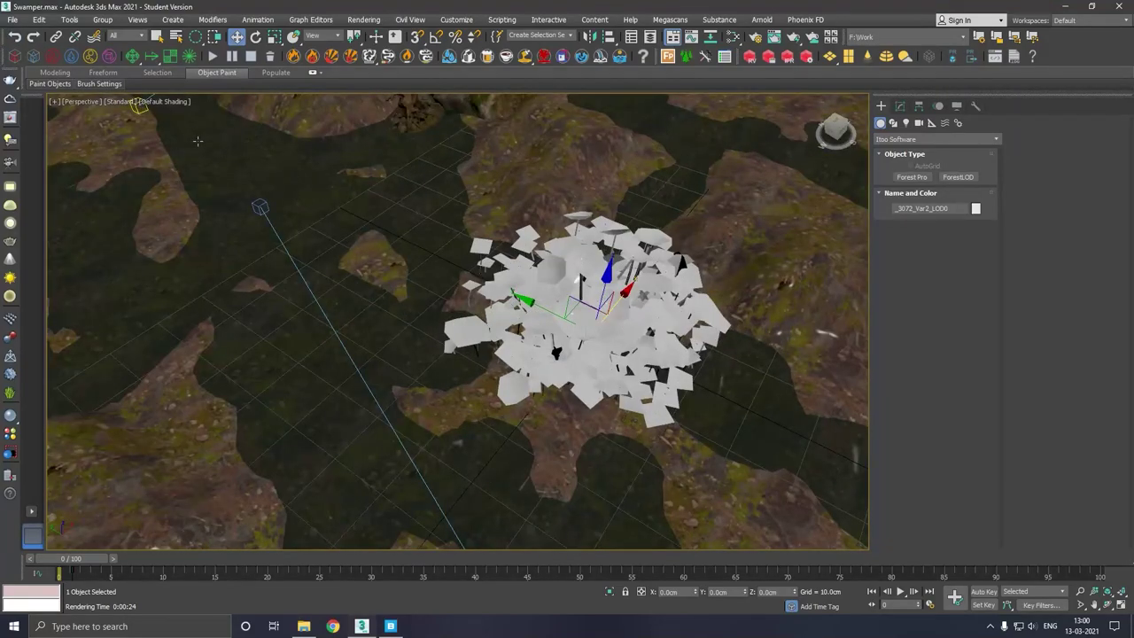
- Switch the viewport shading to show Edged Faces
left_click(167, 102)
left_click(222, 222)
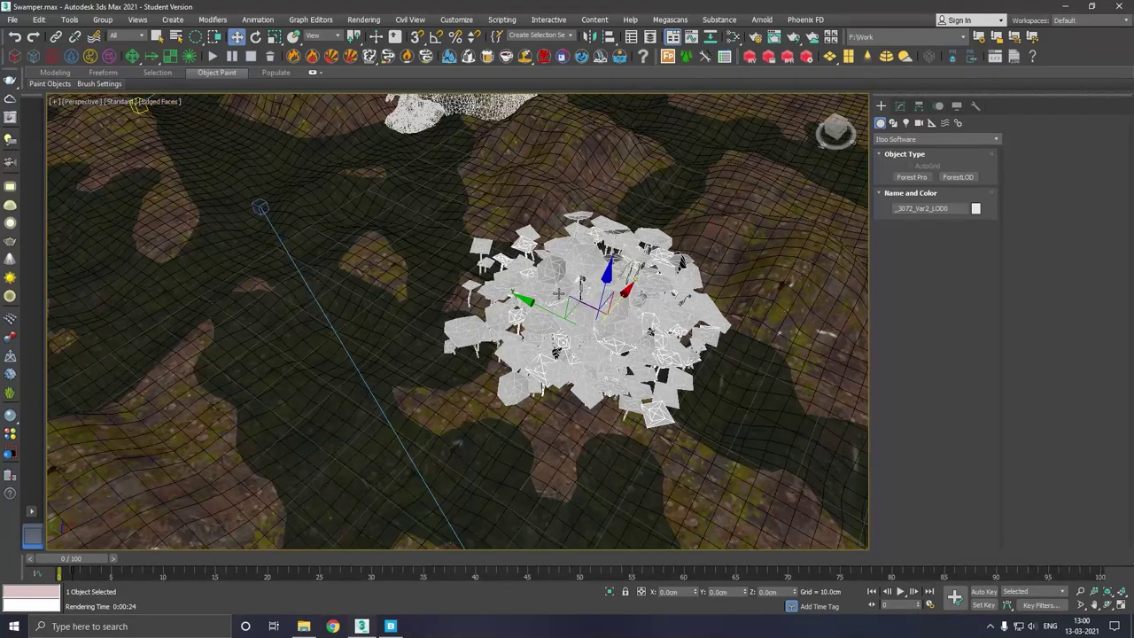
scroll(558, 294, "down", 3)
middle_click_drag(647, 291, 545, 345, "alt")
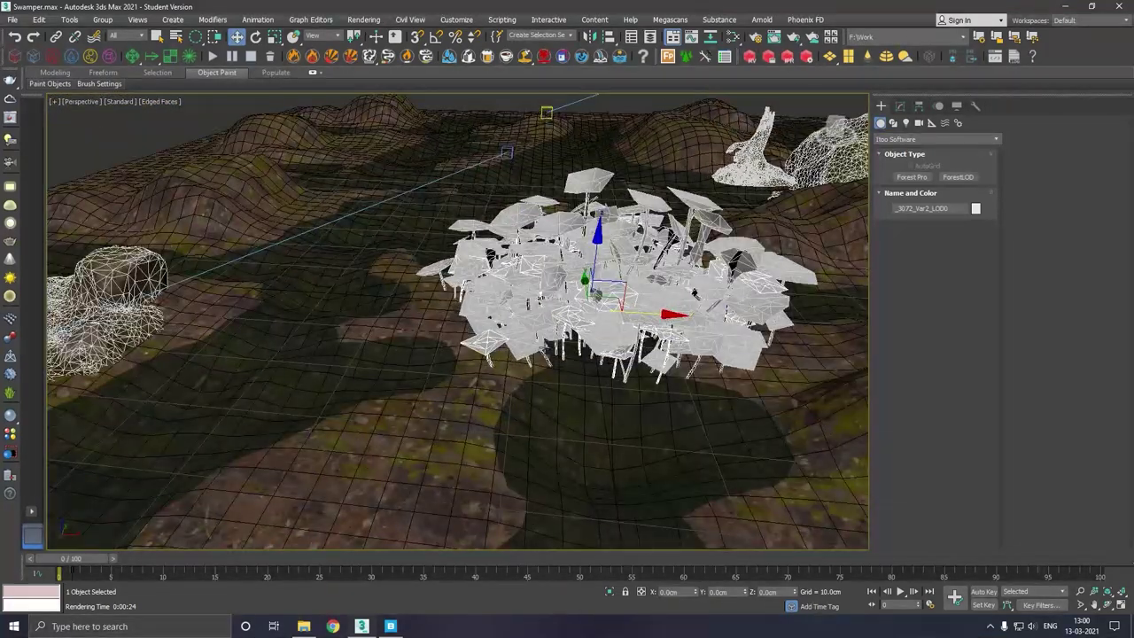
- Ctrl-select the remaining mushroom pieces so all eight parts are selected
left_click(530, 354, "ctrl")
left_click(491, 347, "ctrl")
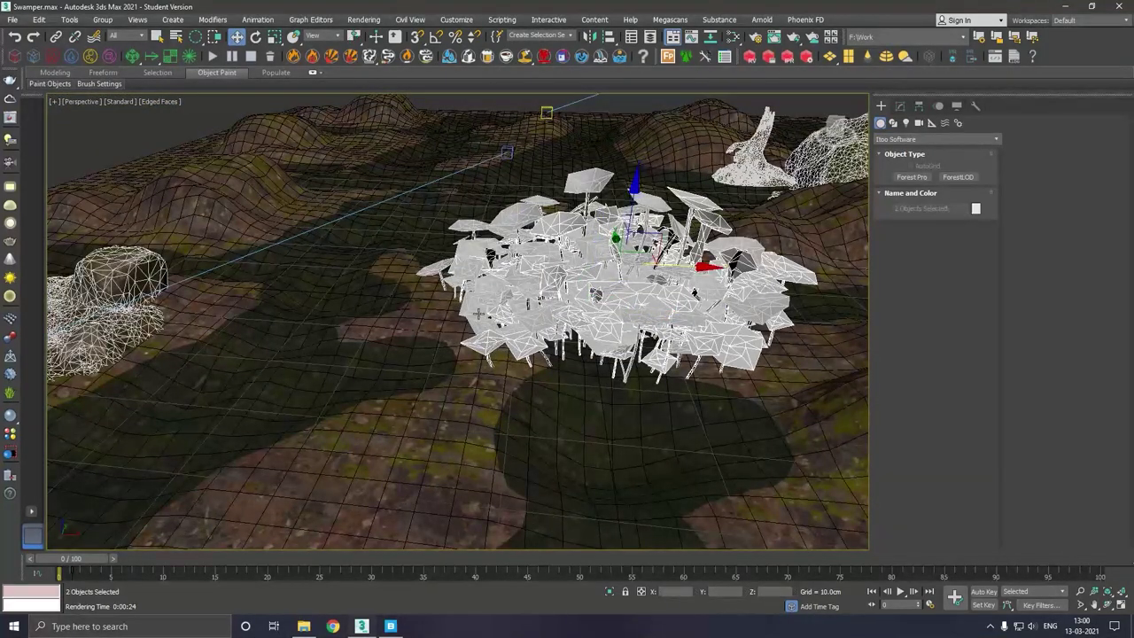
left_click(473, 232, "ctrl")
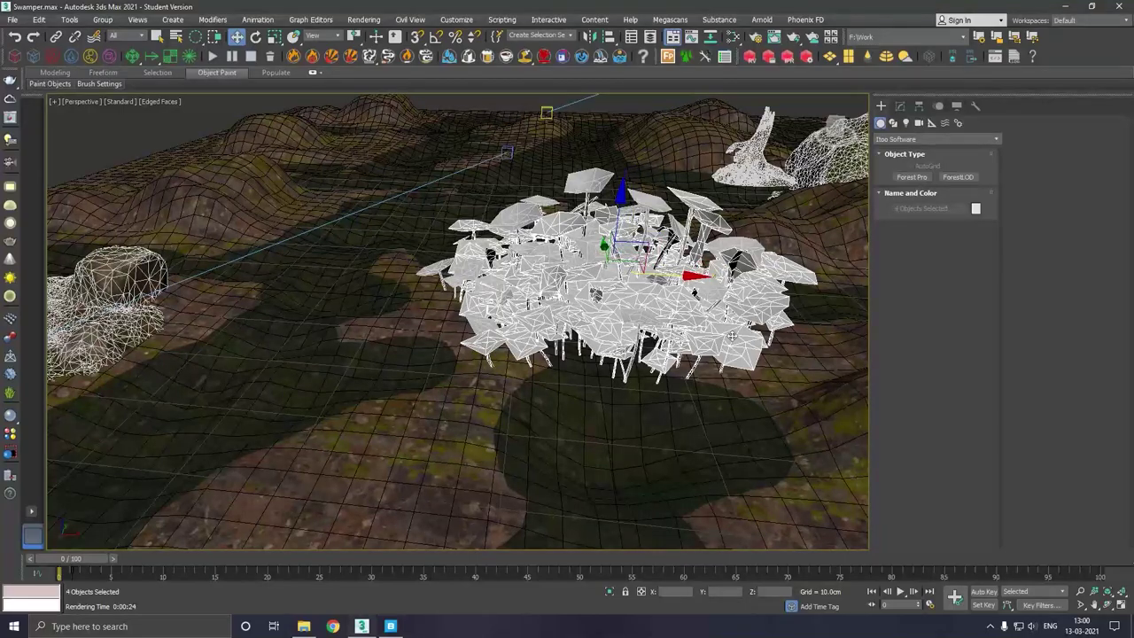
middle_click_drag(762, 276, 672, 231, "alt")
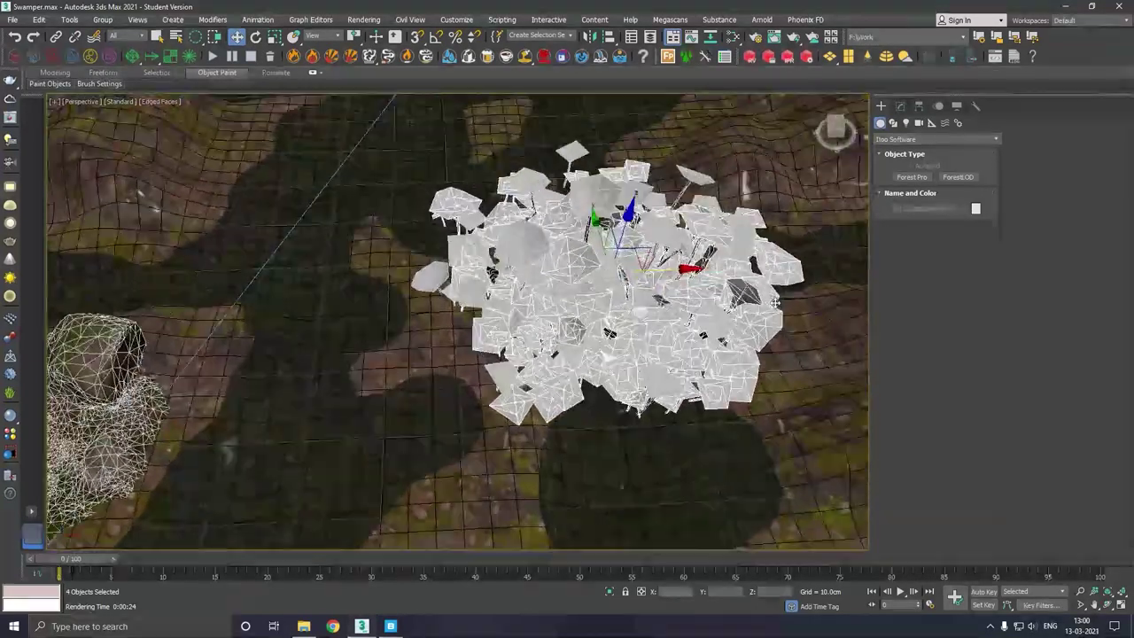
left_click(671, 230, "ctrl")
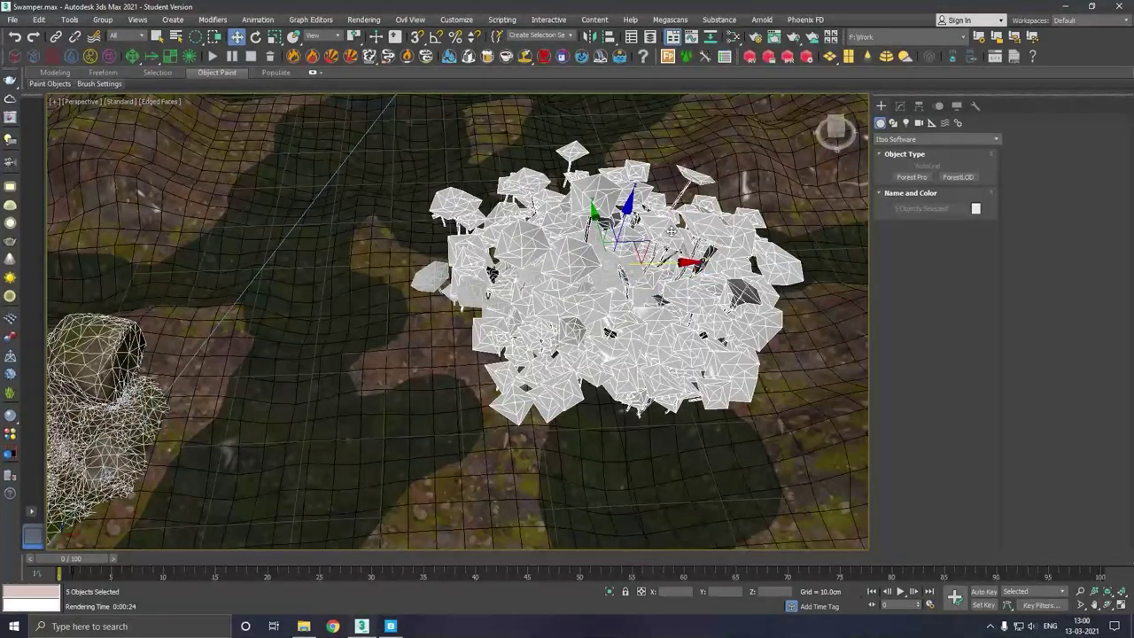
left_click(427, 281, "ctrl")
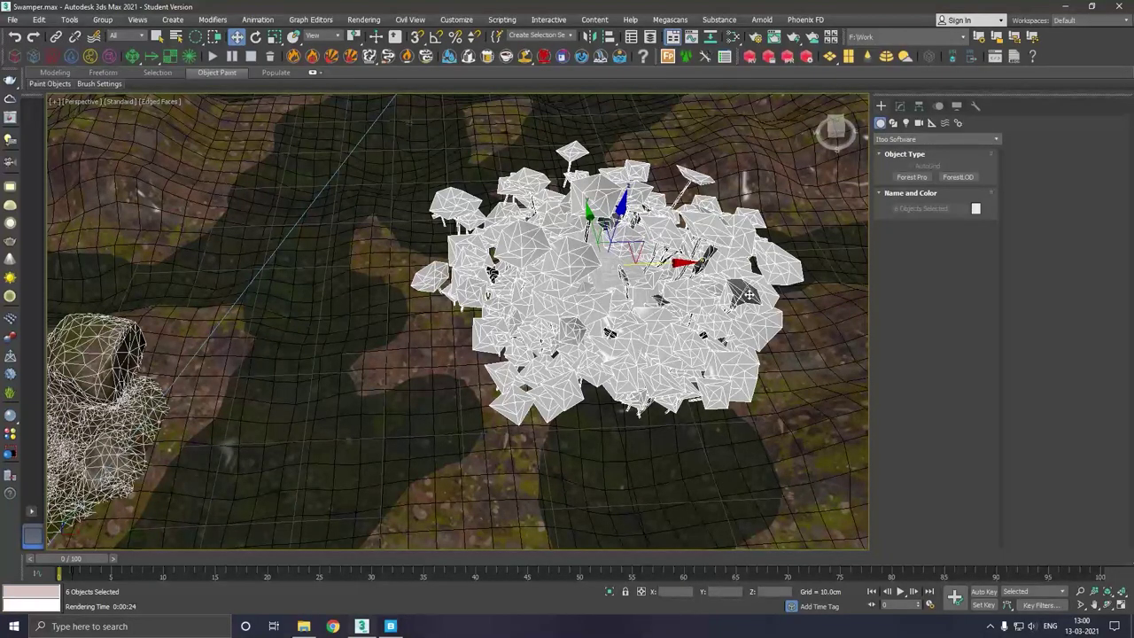
- Try moving the selected mushrooms left off the terrain, undoing each attempt
left_click_drag(633, 248, 242, 266)
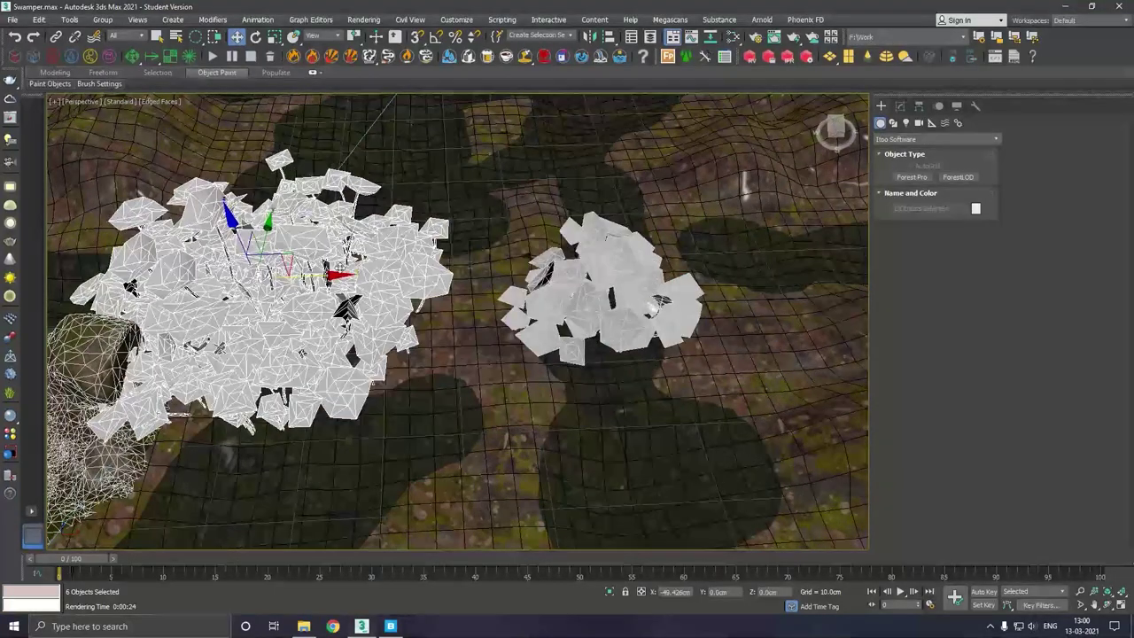
left_click(13, 40)
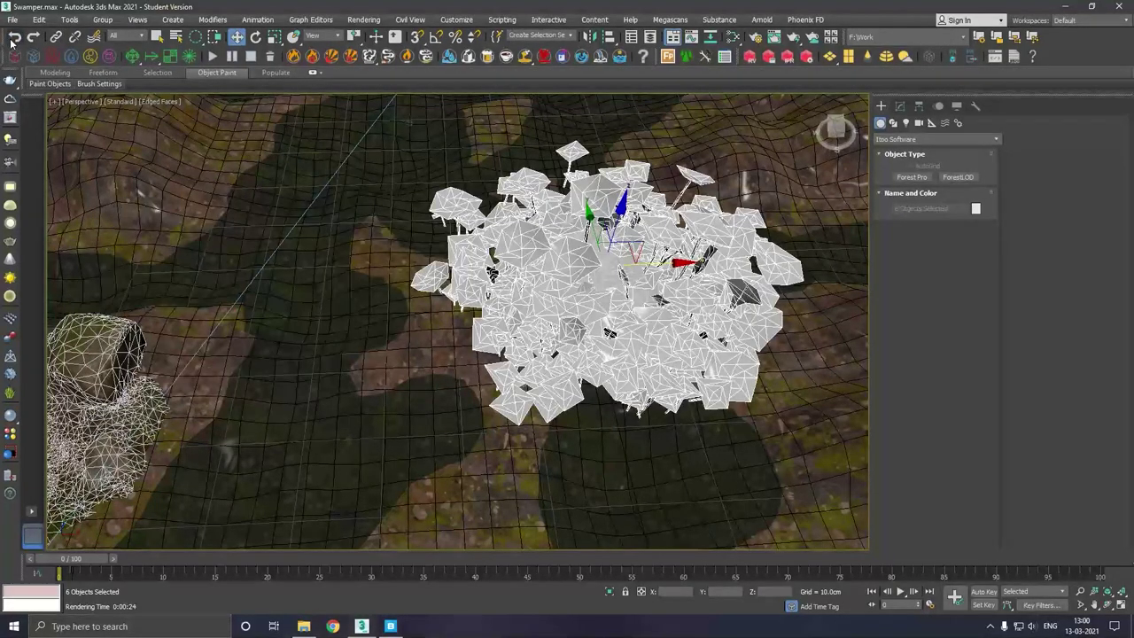
middle_click_drag(567, 231, 572, 288, "alt")
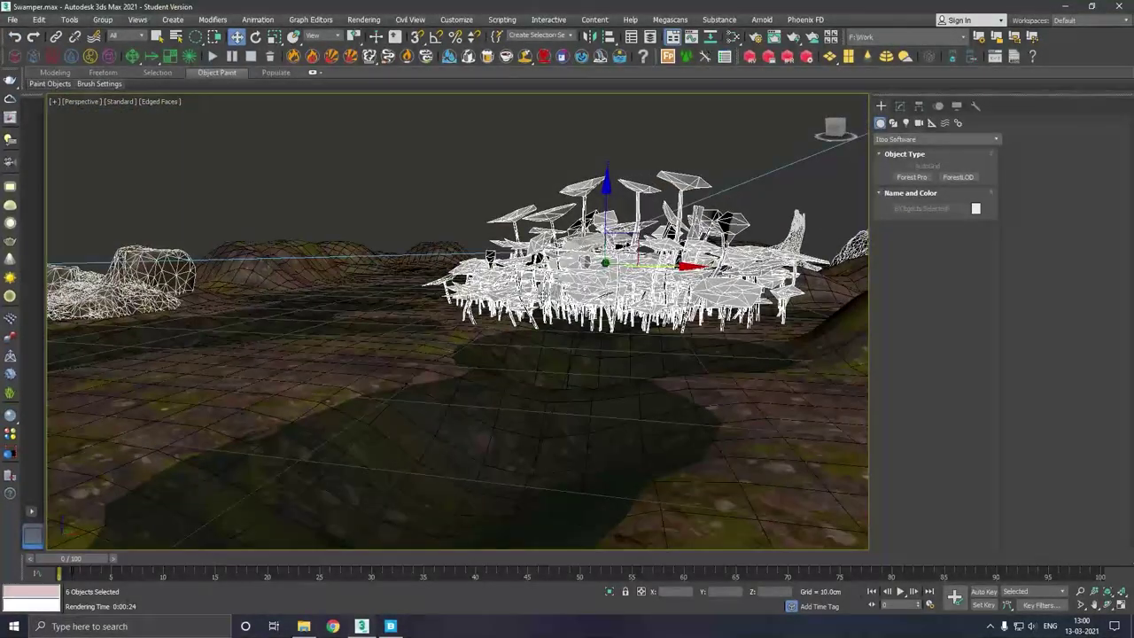
scroll(550, 292, "up", 4)
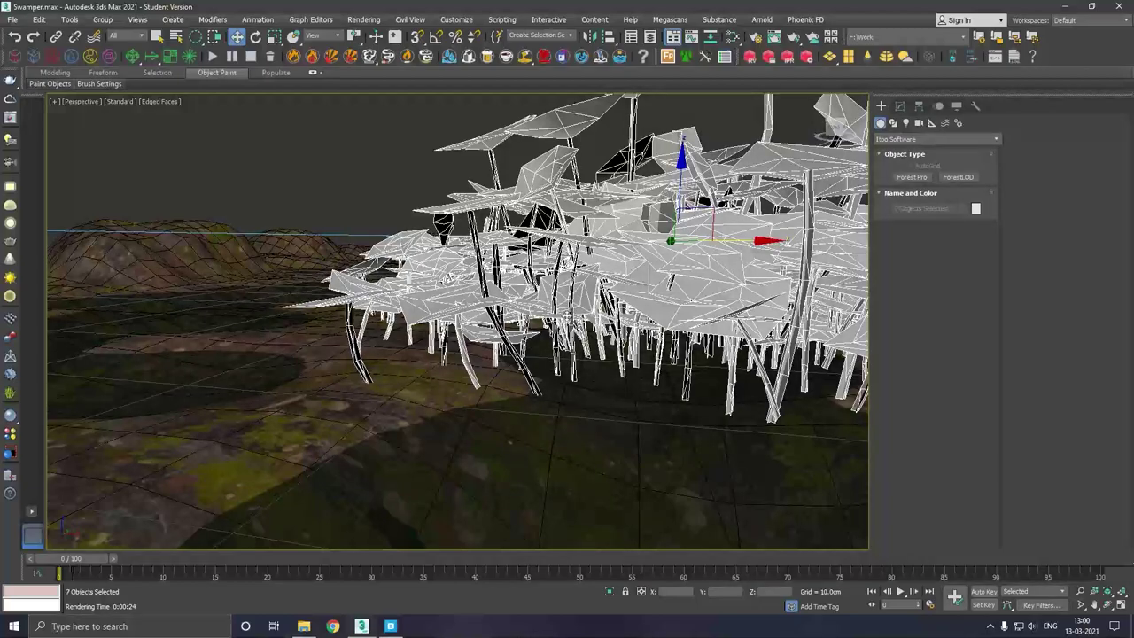
scroll(567, 292, "down", 5)
middle_click_drag(567, 293, 567, 372, "alt")
scroll(568, 292, "down", 4)
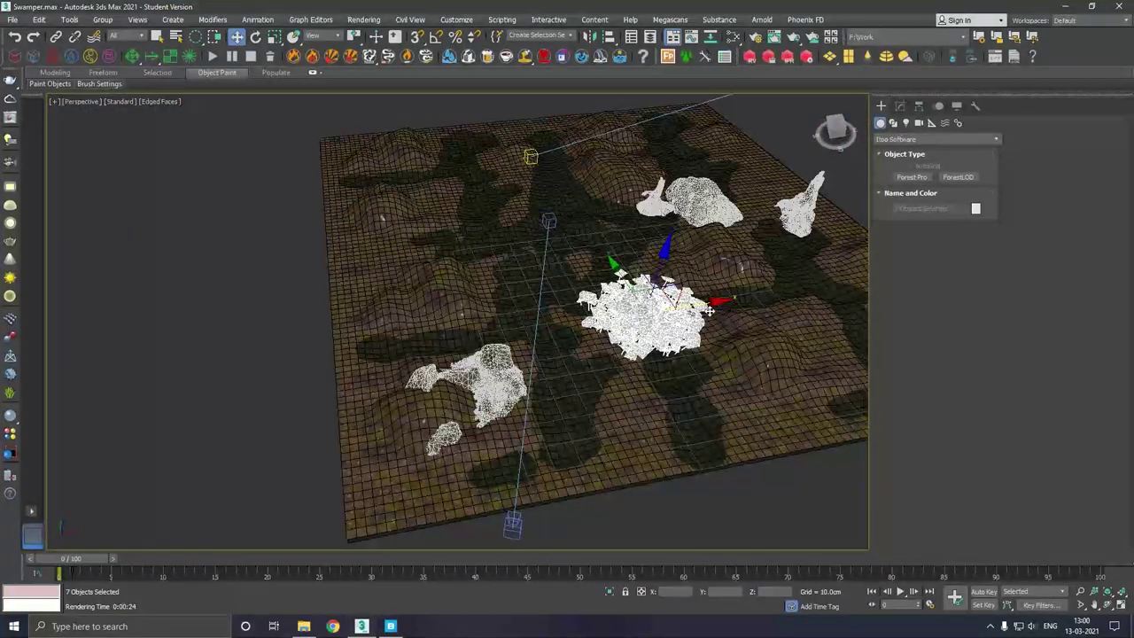
left_click_drag(709, 310, 350, 364)
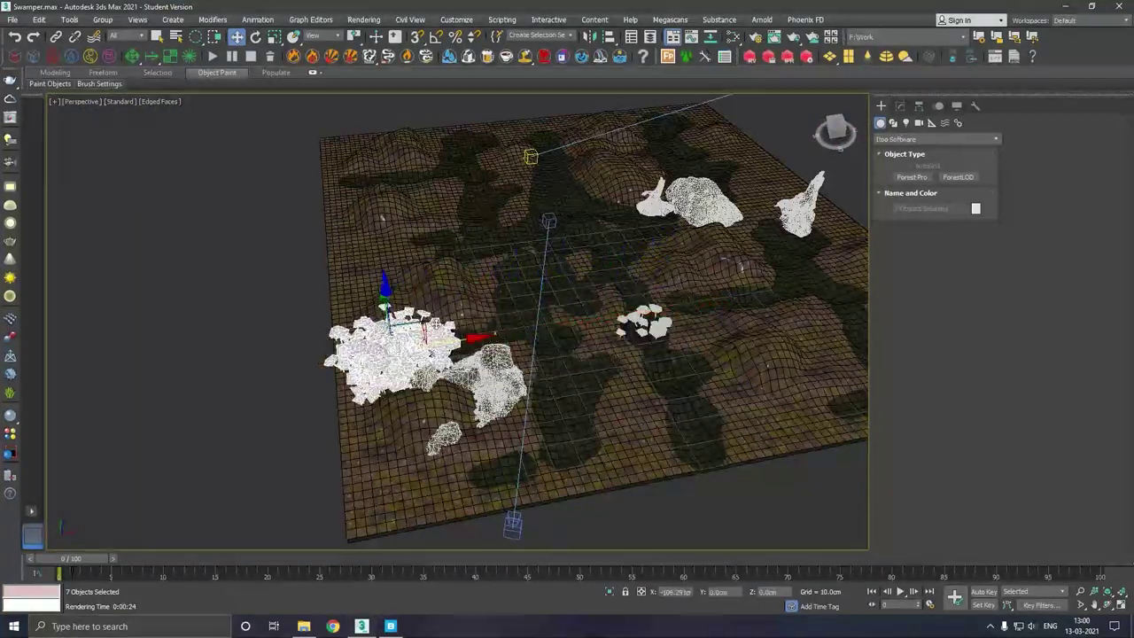
left_click(15, 37)
- Frame the selected cluster with Z, inspect the stems from the side, and undo the last move
key("z")
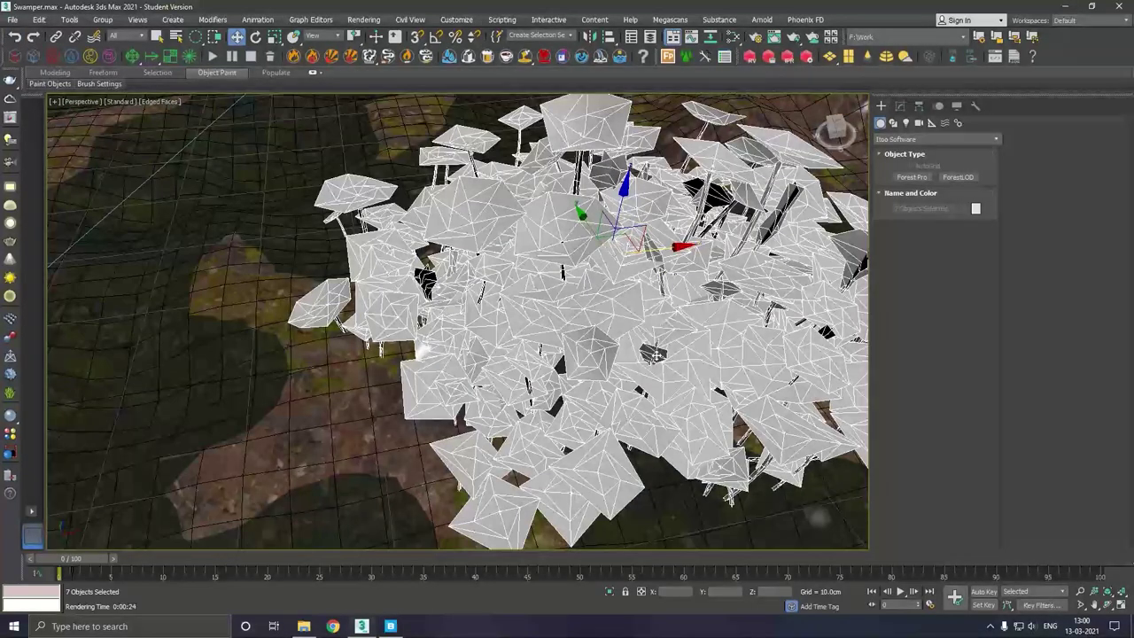
scroll(654, 354, "up", 2)
middle_click_drag(650, 368, 650, 221, "alt")
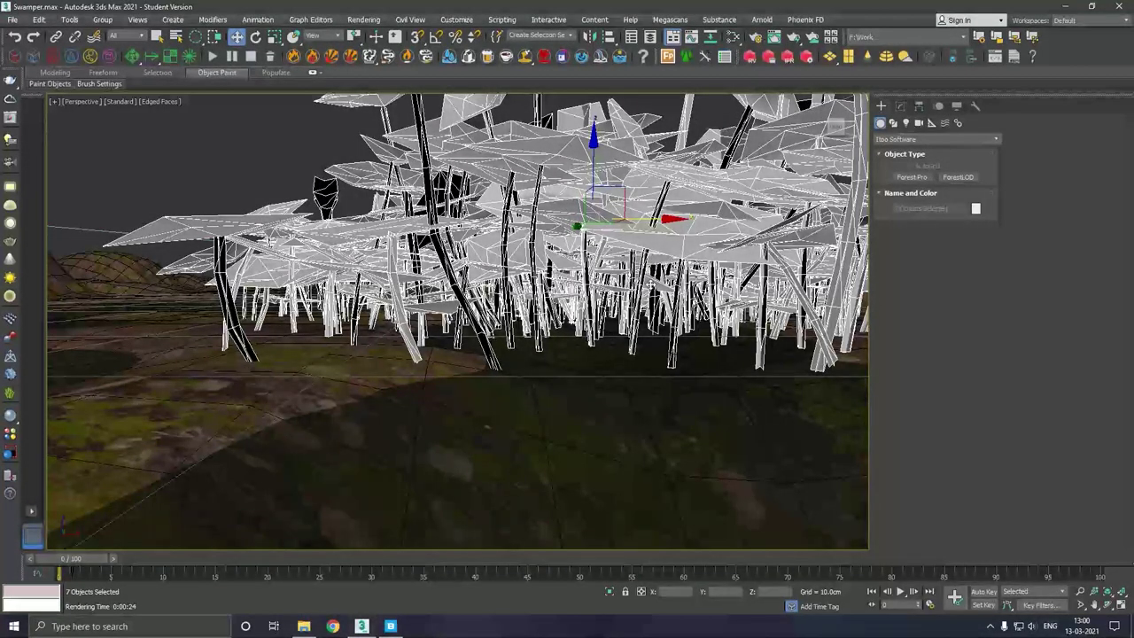
middle_click_drag(496, 354, 496, 266, "alt")
scroll(496, 266, "down", 5)
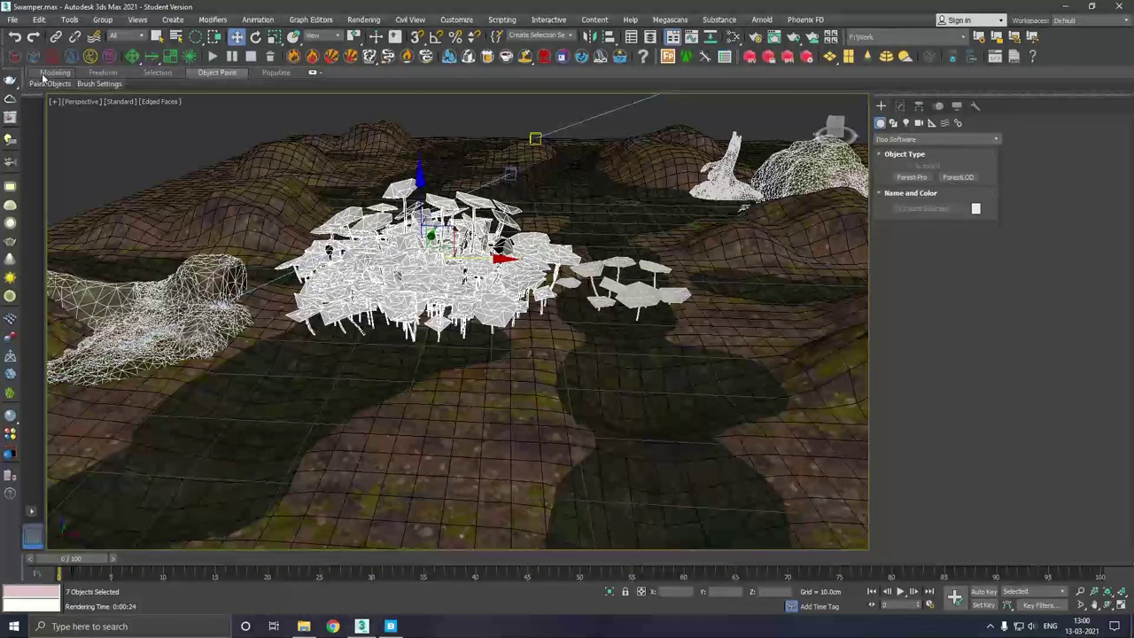
left_click(14, 39)
- Move all selected mushroom pieces left off the terrain into empty space
scroll(638, 266, "up", 6)
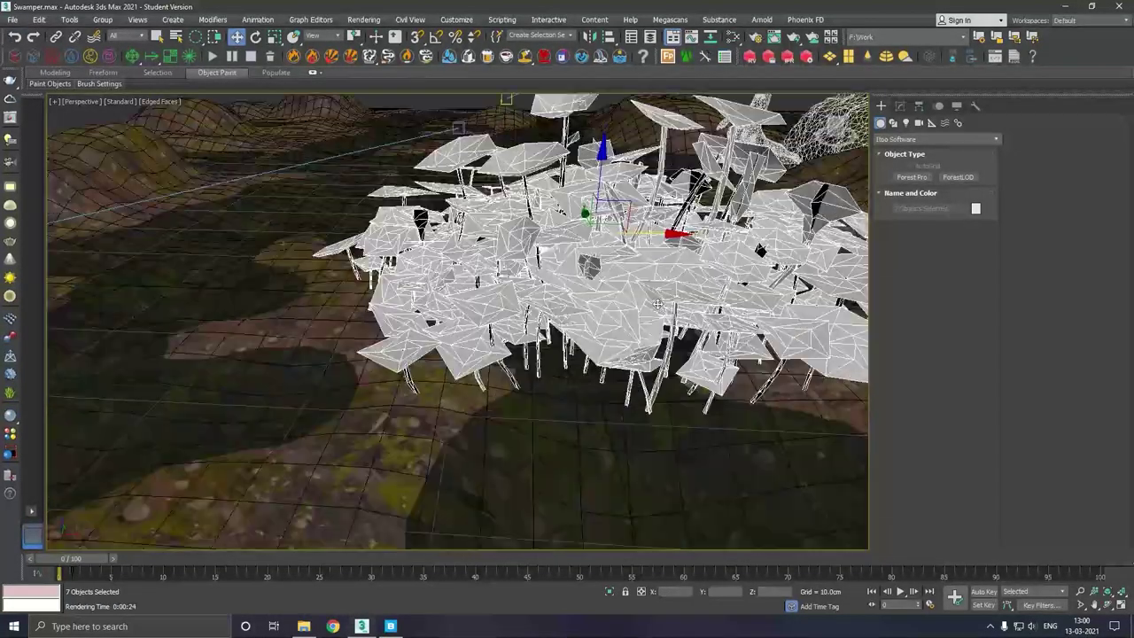
mouse_move(638, 301)
middle_mouse_down("alt")
mouse_move(639, 272)
mouse_move(656, 319)
middle_mouse_up("alt")
scroll(656, 319, "down", 5)
scroll(685, 333, "up", 2)
scroll(686, 333, "down", 3)
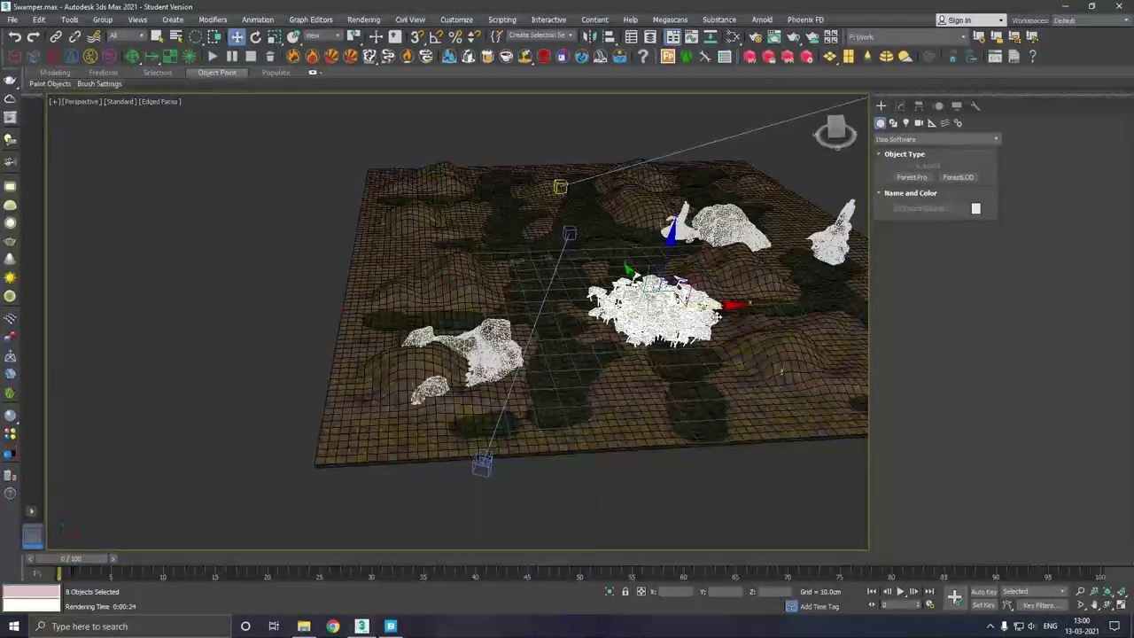
left_click_drag(725, 310, 334, 325)
middle_click_drag(334, 325, 196, 141, "alt")
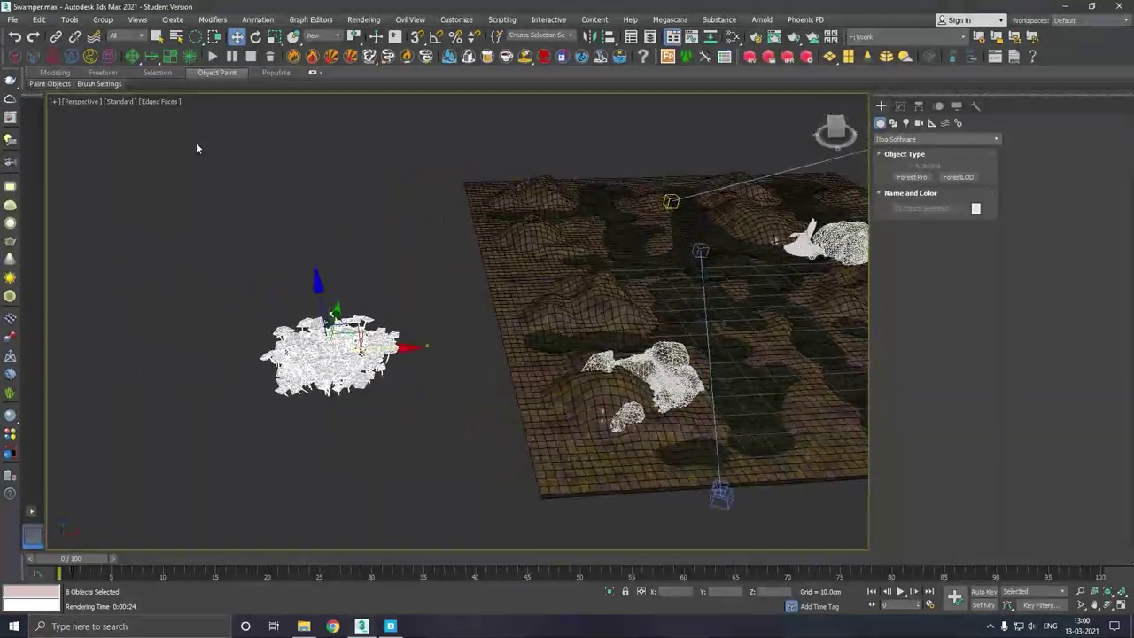
left_click(102, 20)
- Group the selected mushroom pieces as Group001
left_click(113, 37)
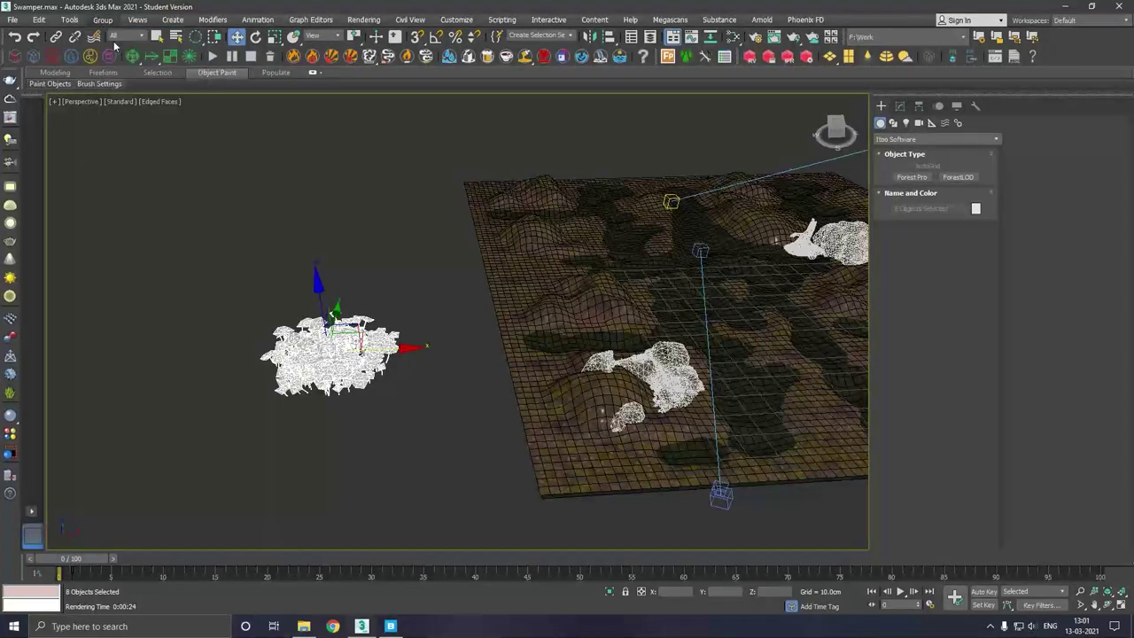
left_click(576, 334)
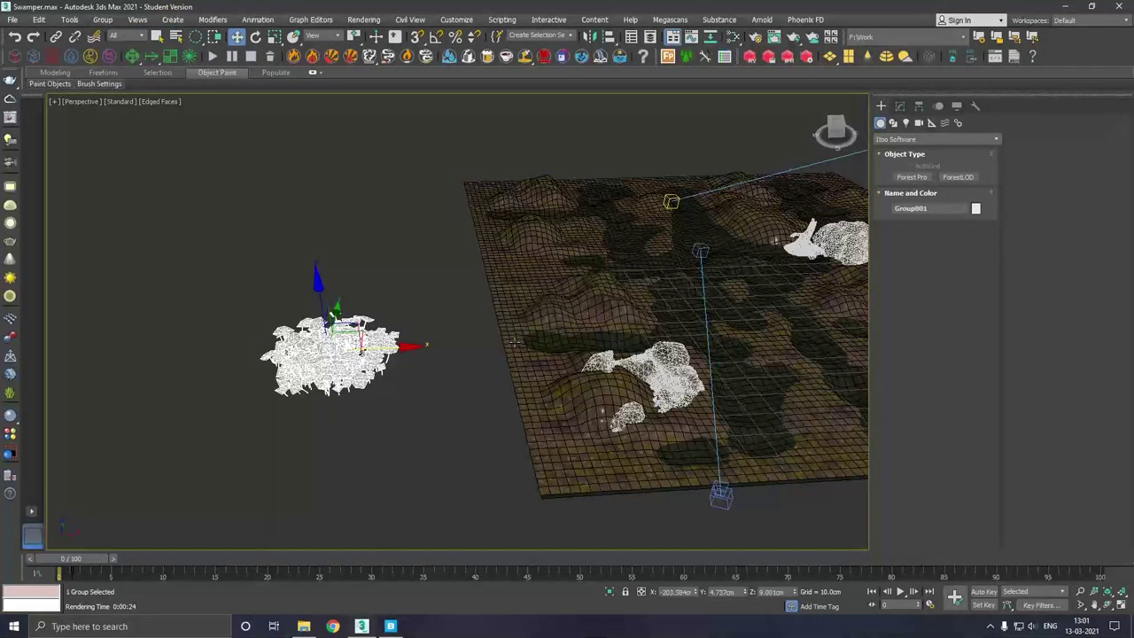
middle_click_drag(415, 323, 411, 301, "alt")
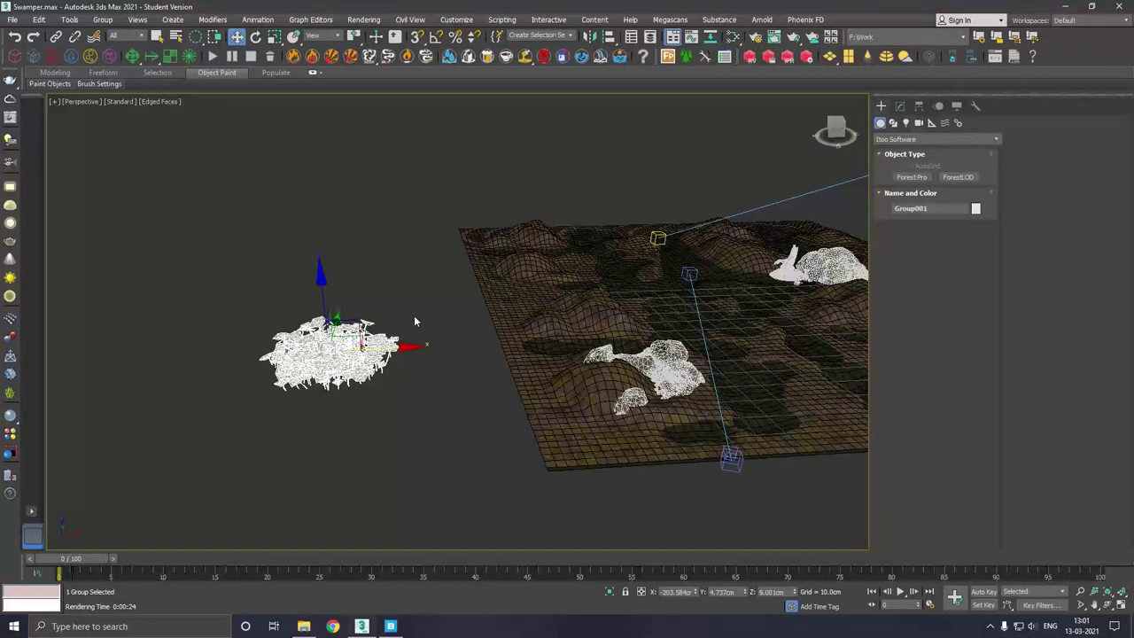
- Scale Group001 and move it right onto the terrain to test its size
key("r")
middle_click_drag(412, 316, 443, 310, "alt")
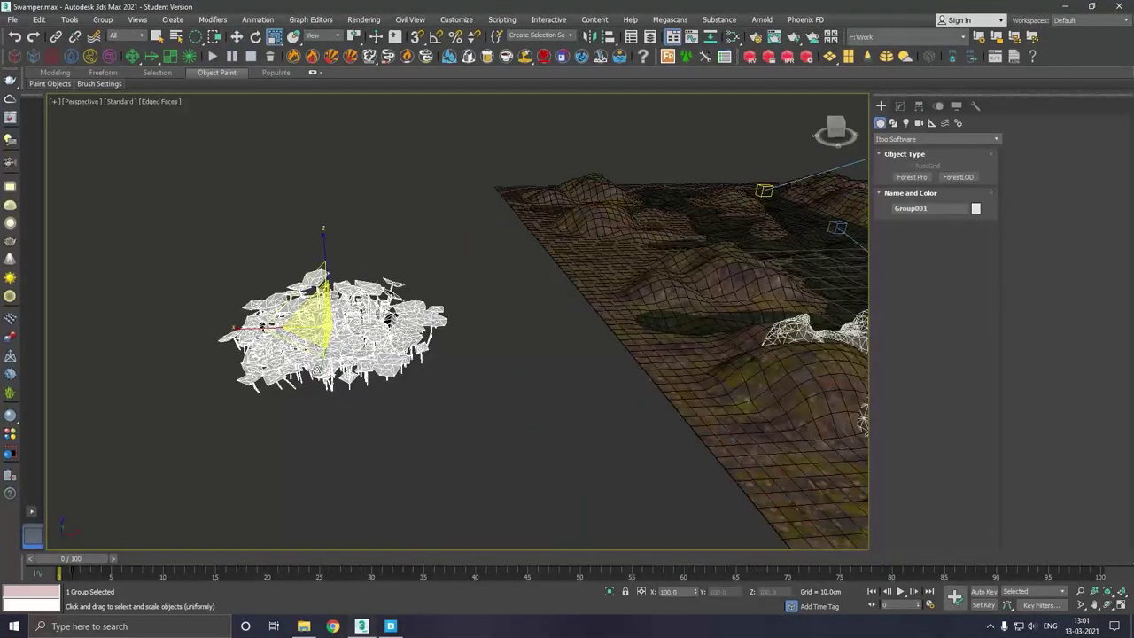
key("w")
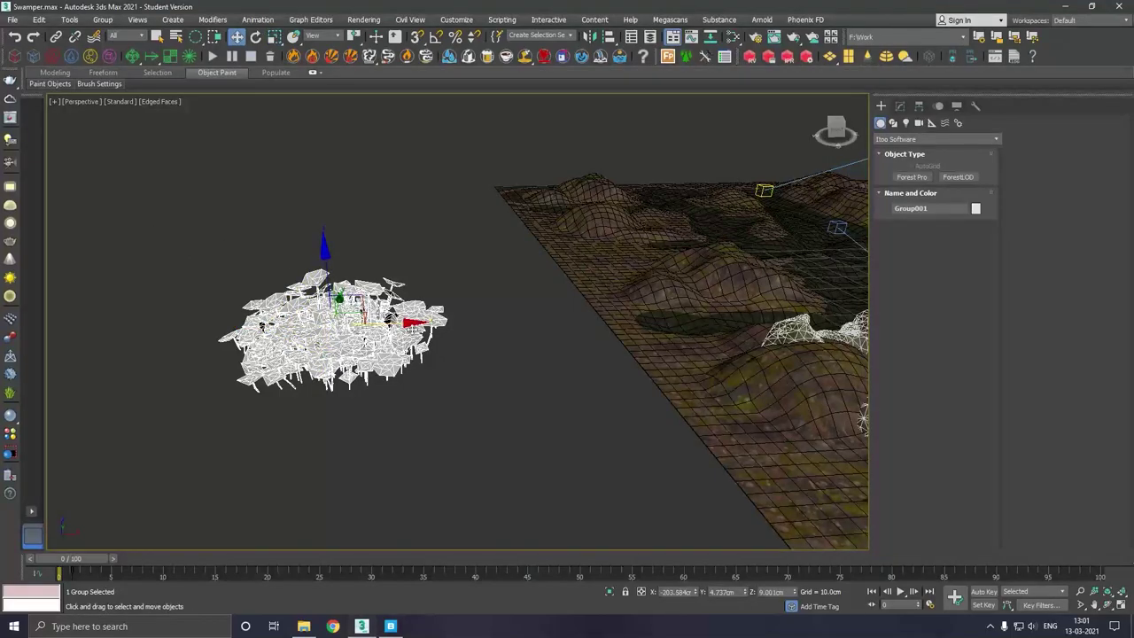
left_click_drag(404, 329, 824, 301)
middle_click_drag(824, 301, 496, 310, "alt")
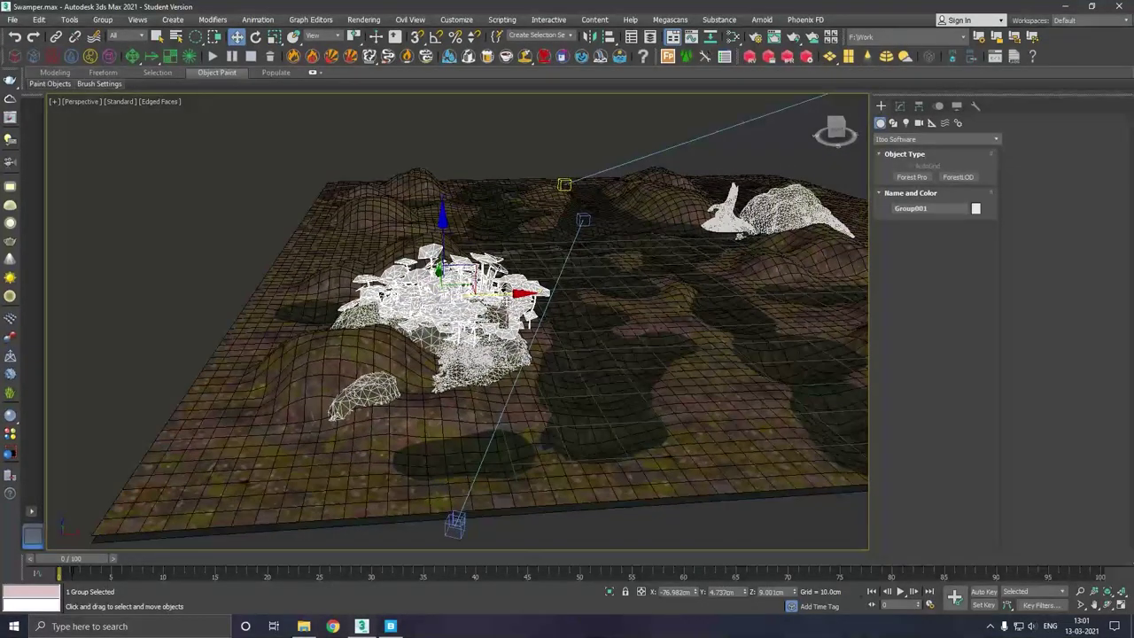
scroll(488, 306, "up", 2)
left_click_drag(501, 301, 762, 288)
middle_click_drag(762, 288, 553, 287, "alt")
- Shrink the mushroom group uniformly and lower it onto the ground
key("r")
left_click_drag(646, 295, 640, 381)
key("w")
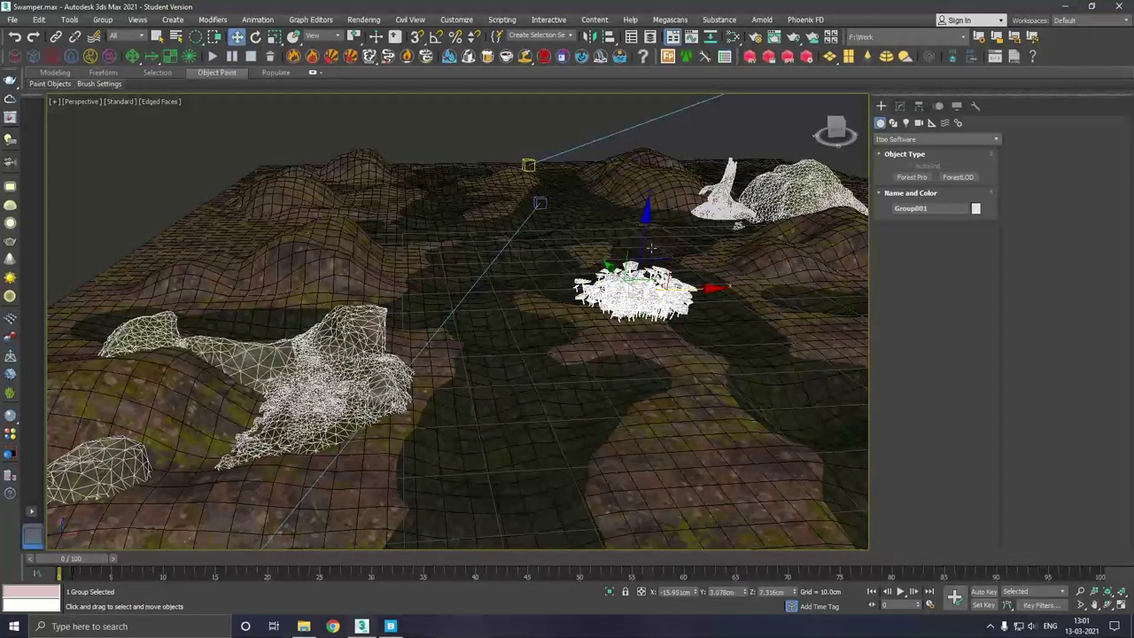
left_click_drag(649, 247, 647, 266)
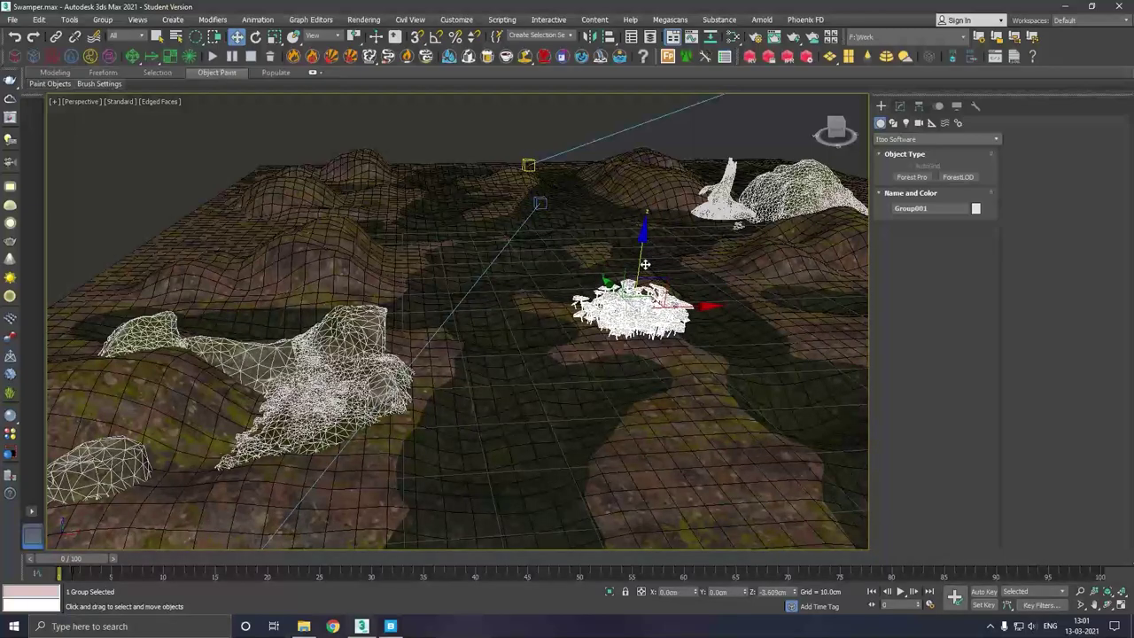
middle_click_drag(645, 264, 647, 274, "alt")
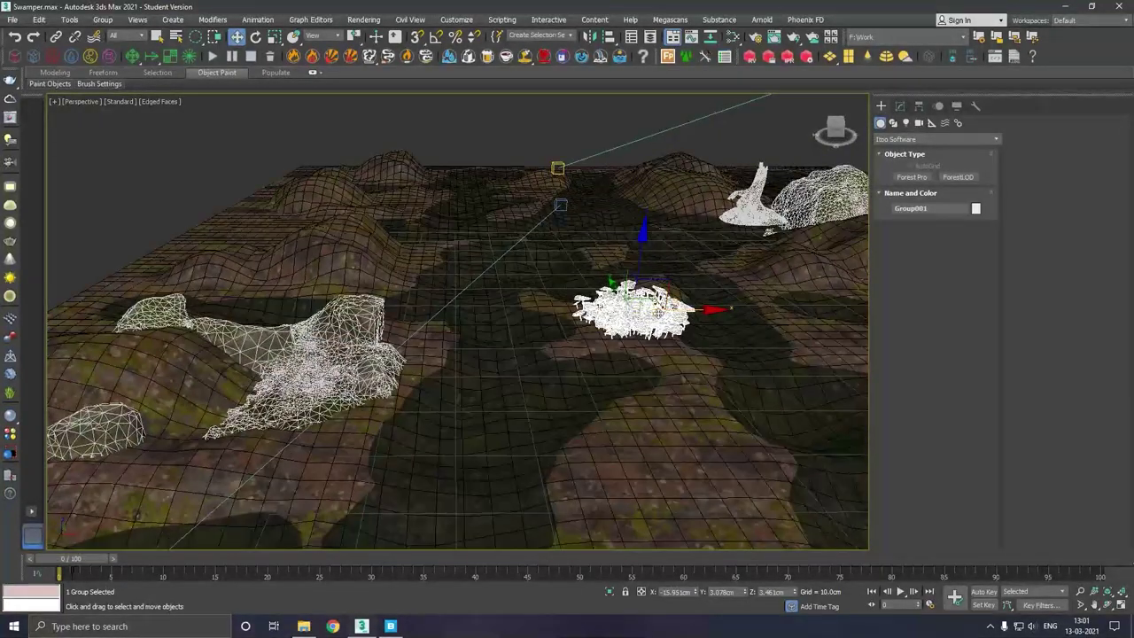
left_click(445, 156)
- Shrink and flatten the mushroom group further, then nudge it slightly down
scroll(669, 321, "up", 2)
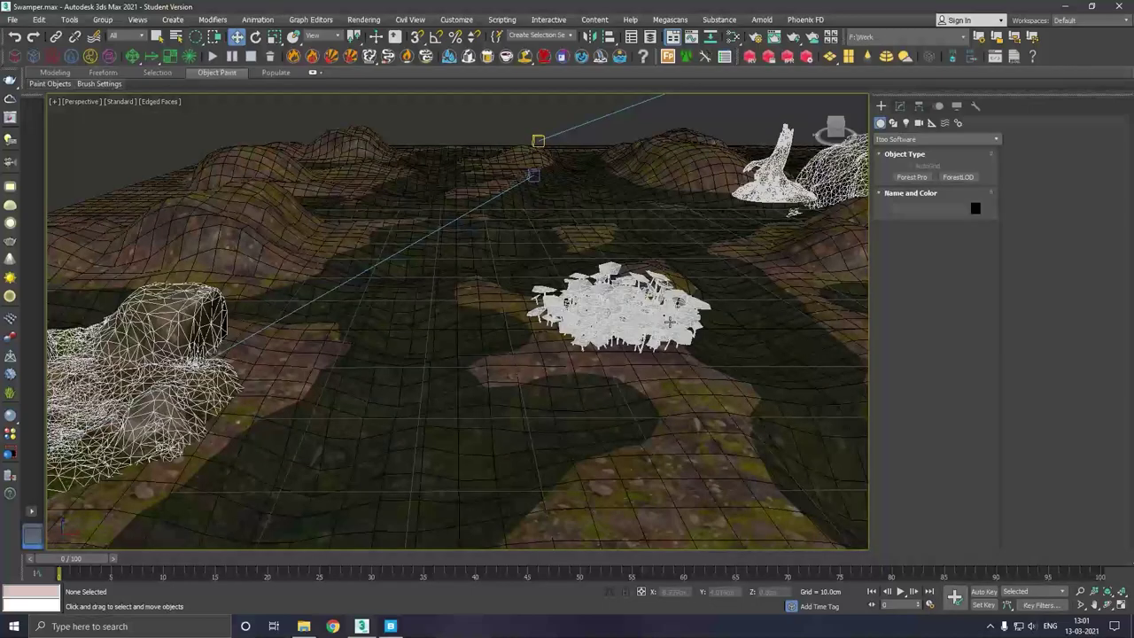
left_click(639, 306)
key("r")
left_click_drag(639, 307, 611, 329)
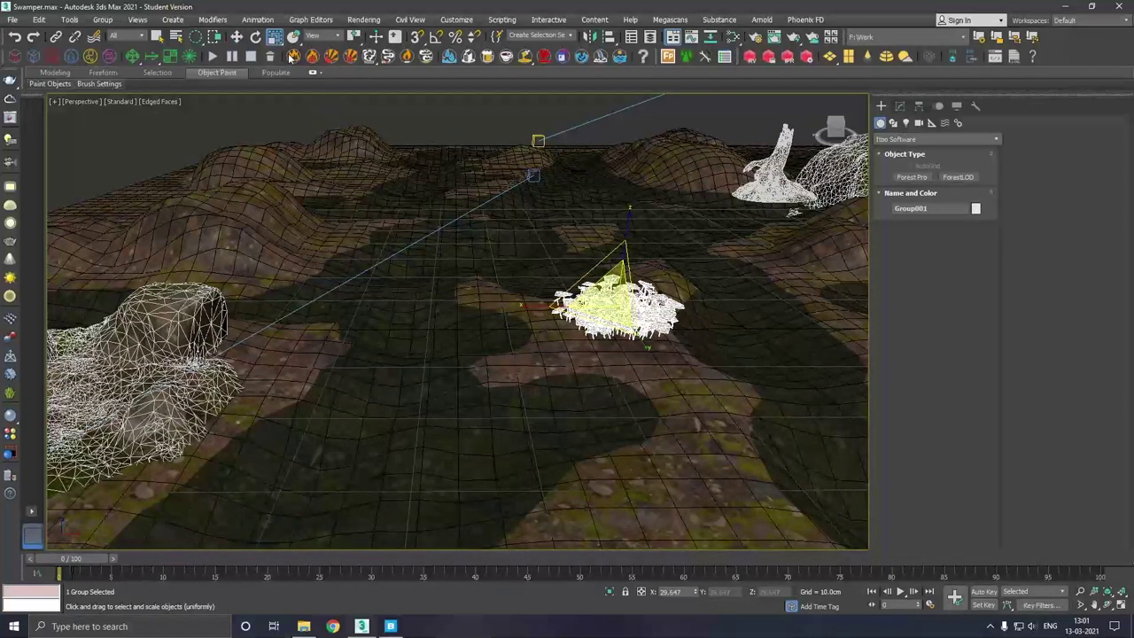
key("w")
left_click_drag(631, 261, 629, 260)
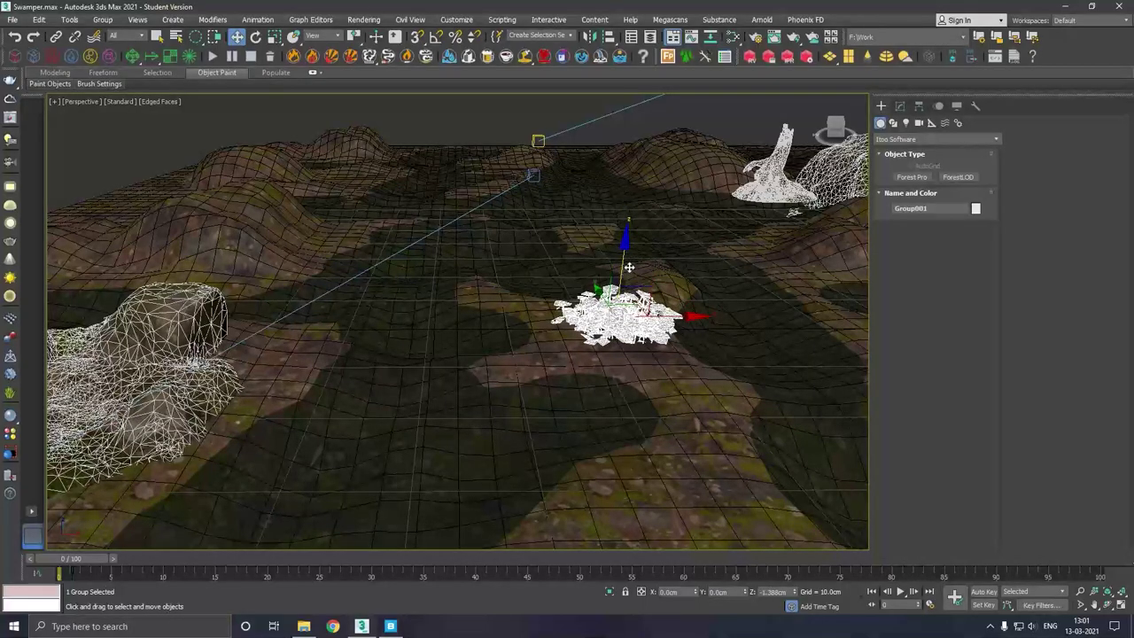
middle_click_drag(497, 136, 556, 128, "alt")
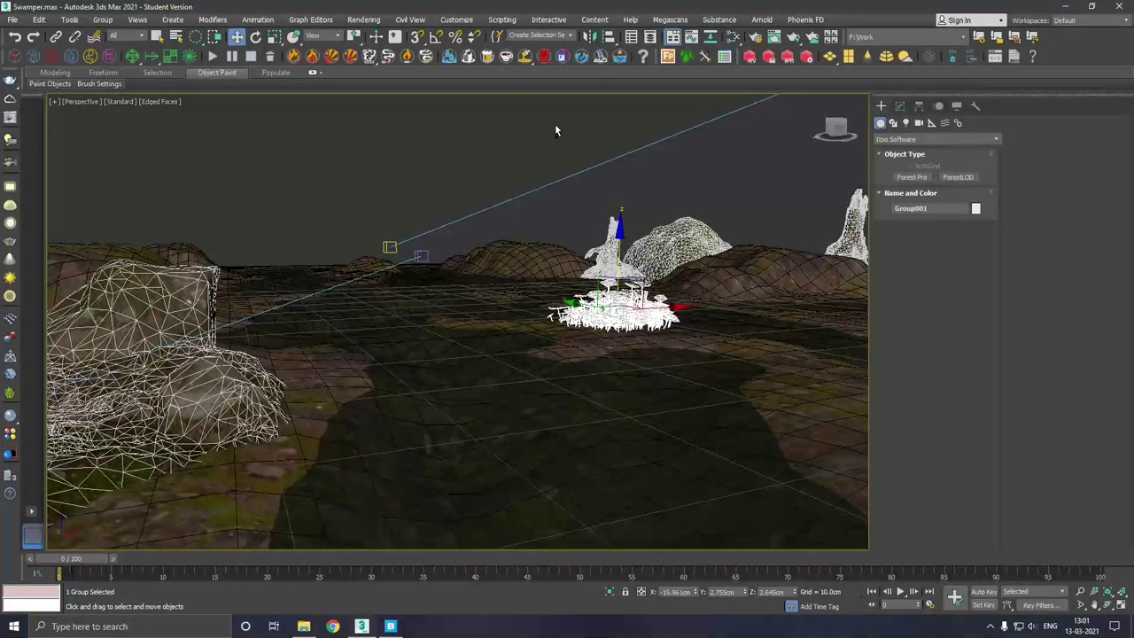
middle_click_drag(555, 123, 542, 145, "alt")
- Move the mushroom group left off the terrain, enlarge it slightly, and deselect it
key("r")
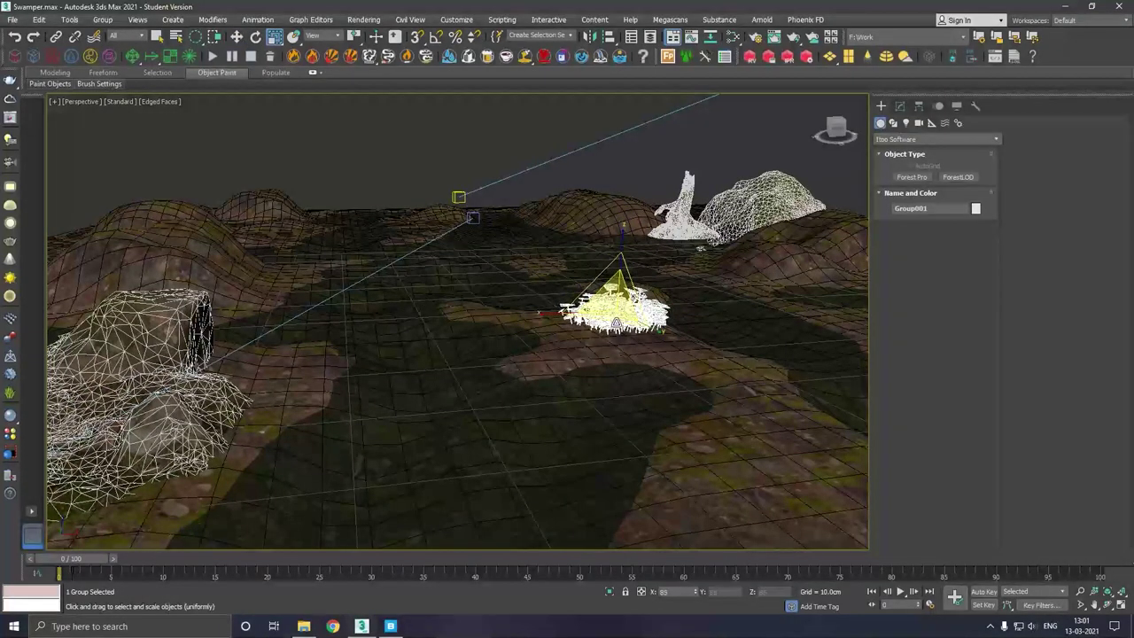
key("w")
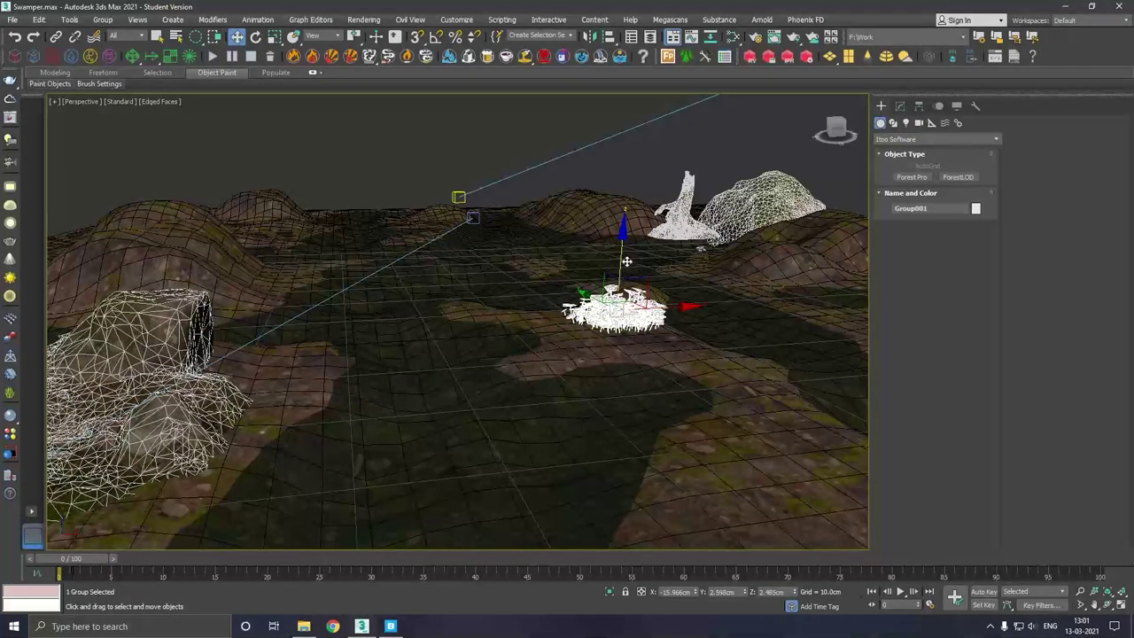
scroll(632, 283, "down", 6)
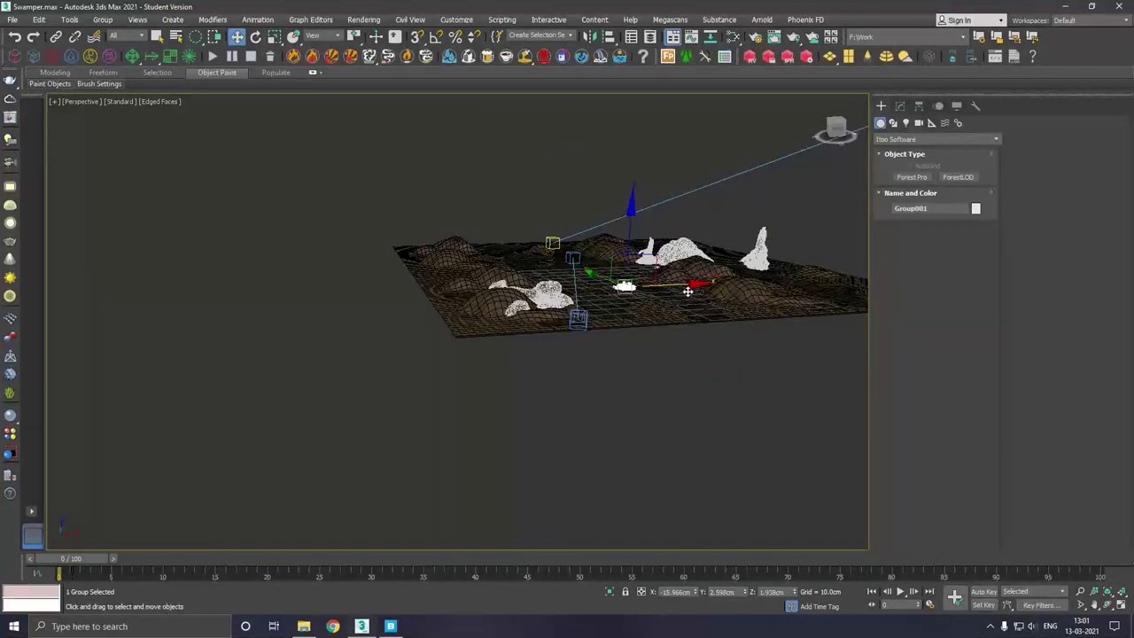
left_click_drag(625, 288, 400, 280)
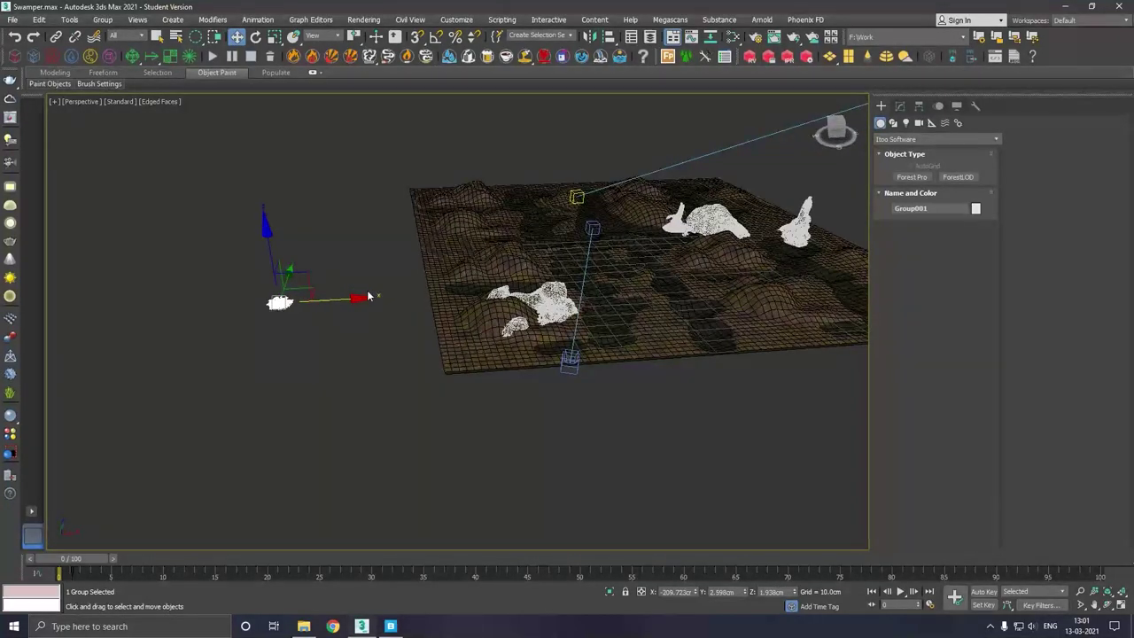
key("r")
left_click_drag(257, 300, 213, 150)
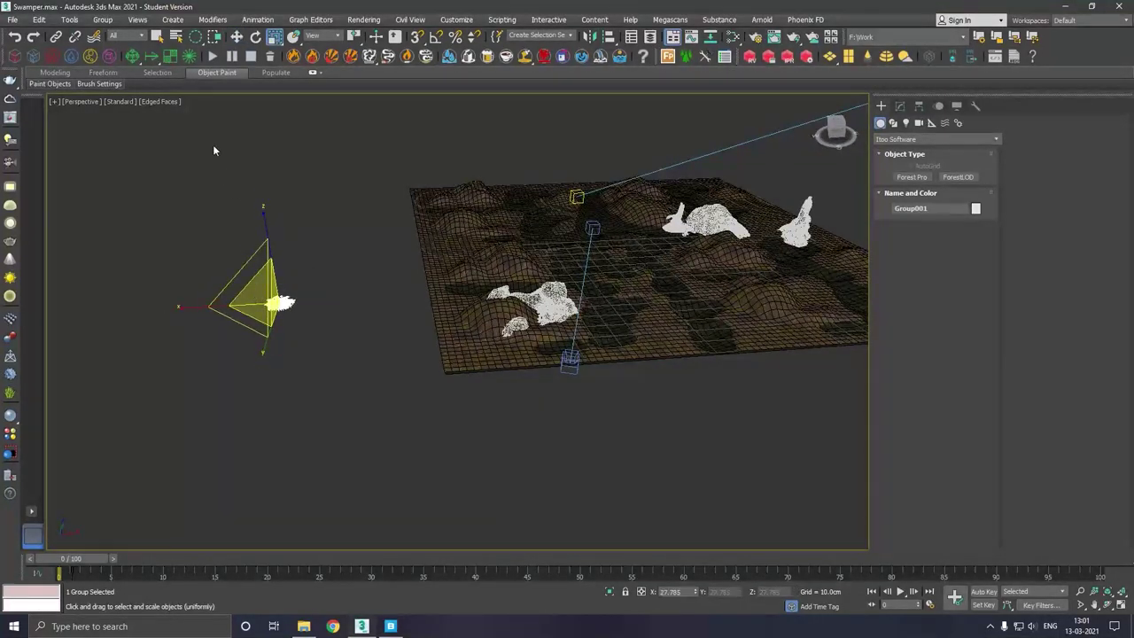
left_click(236, 37)
left_click(291, 139)
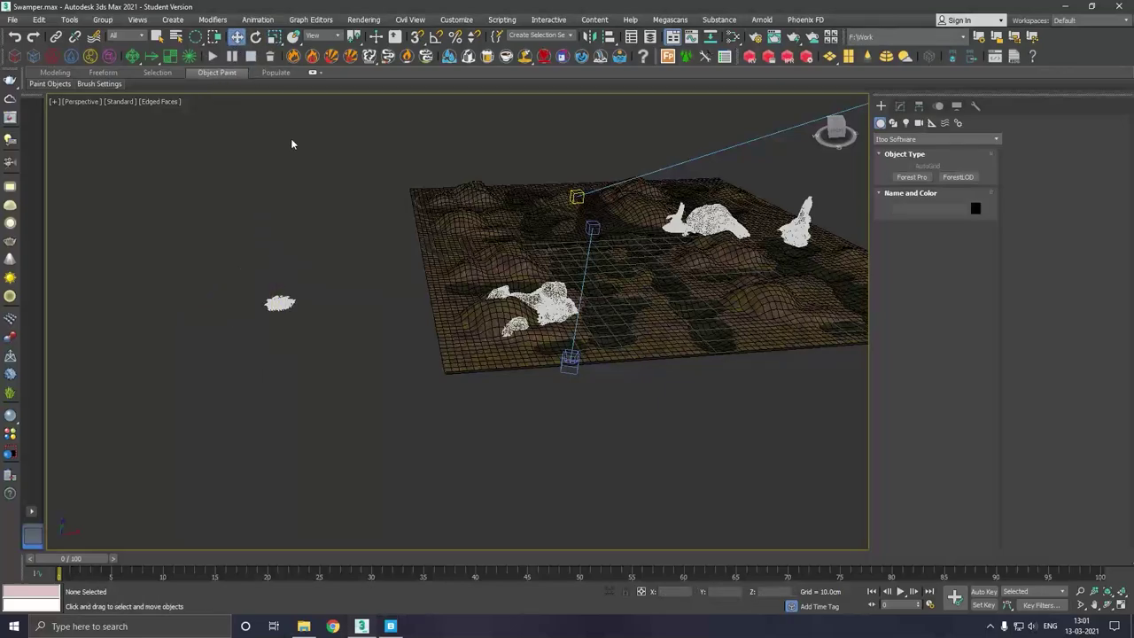
- Select Group001 and start the Object Paint brush with Paint Objects
left_click(287, 306)
scroll(286, 306, "up", 3)
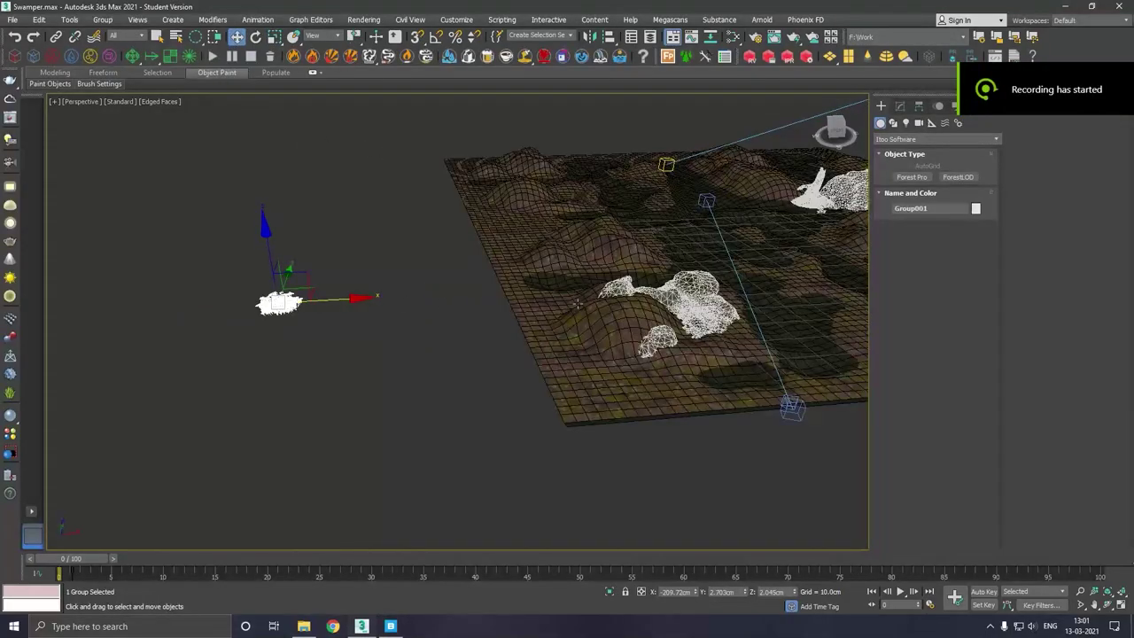
middle_click_drag(286, 306, 106, 359)
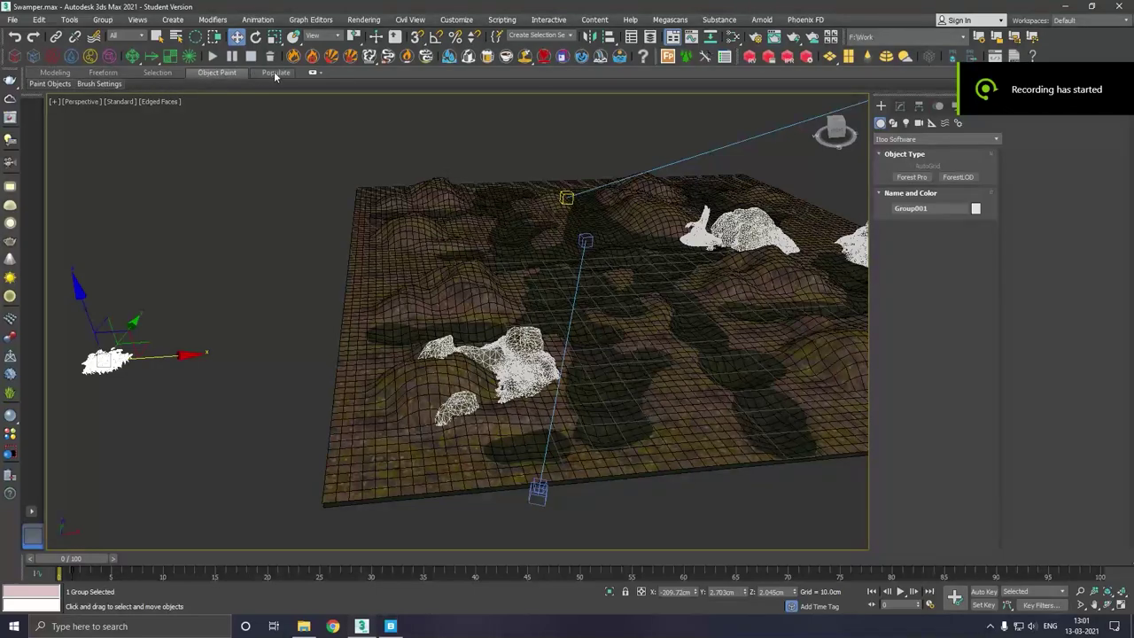
left_click(50, 83)
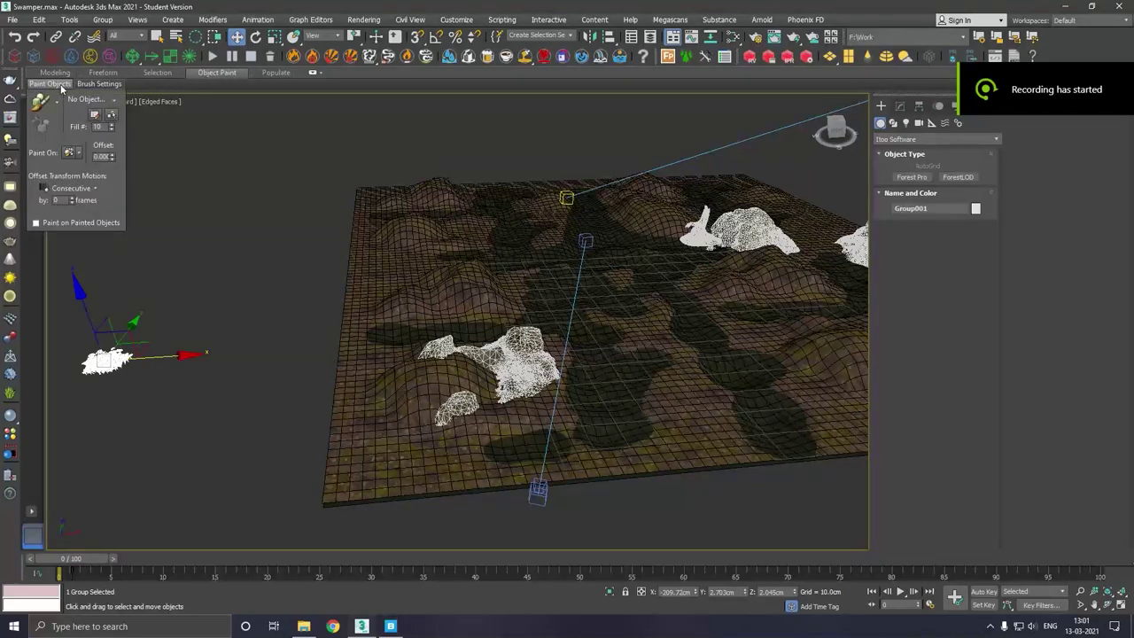
left_click(41, 100)
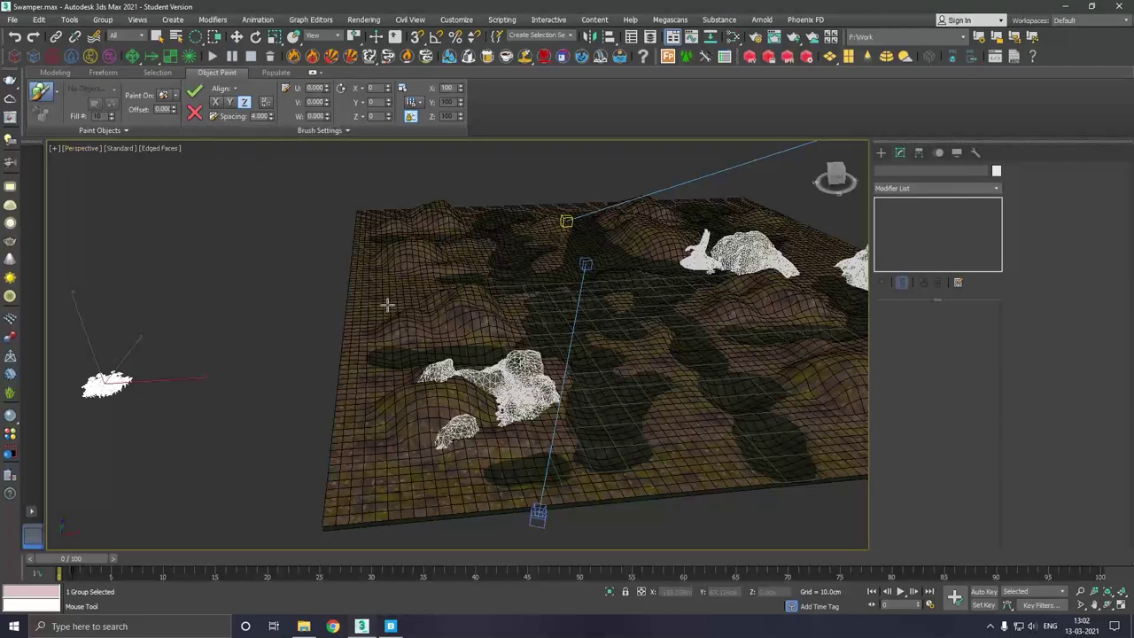
middle_click_drag(387, 305, 431, 296)
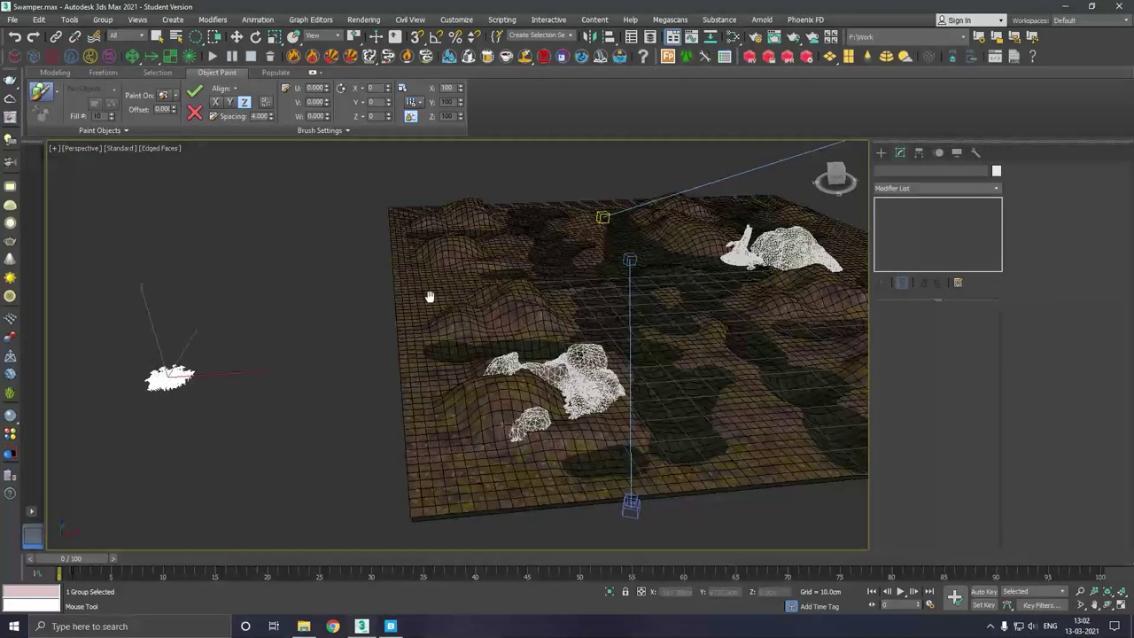
- Set the paint scale distribution to Random with a maximum scale of 100 on all axes
left_click(417, 103)
left_click(432, 130)
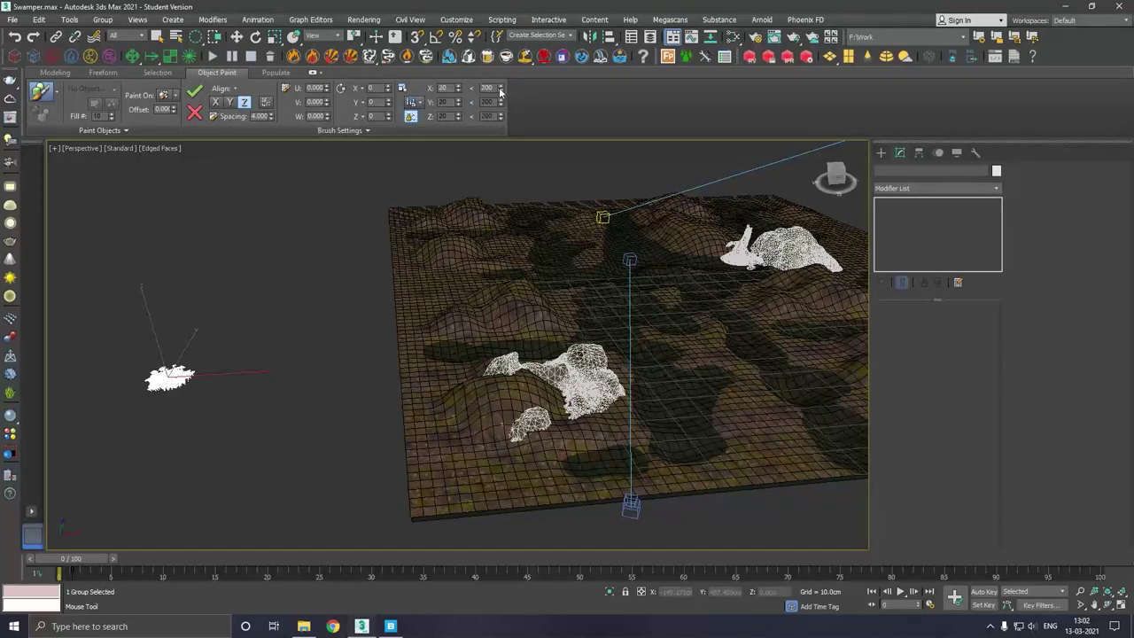
left_click(486, 88)
key("Return")
type("100")
key("Return")
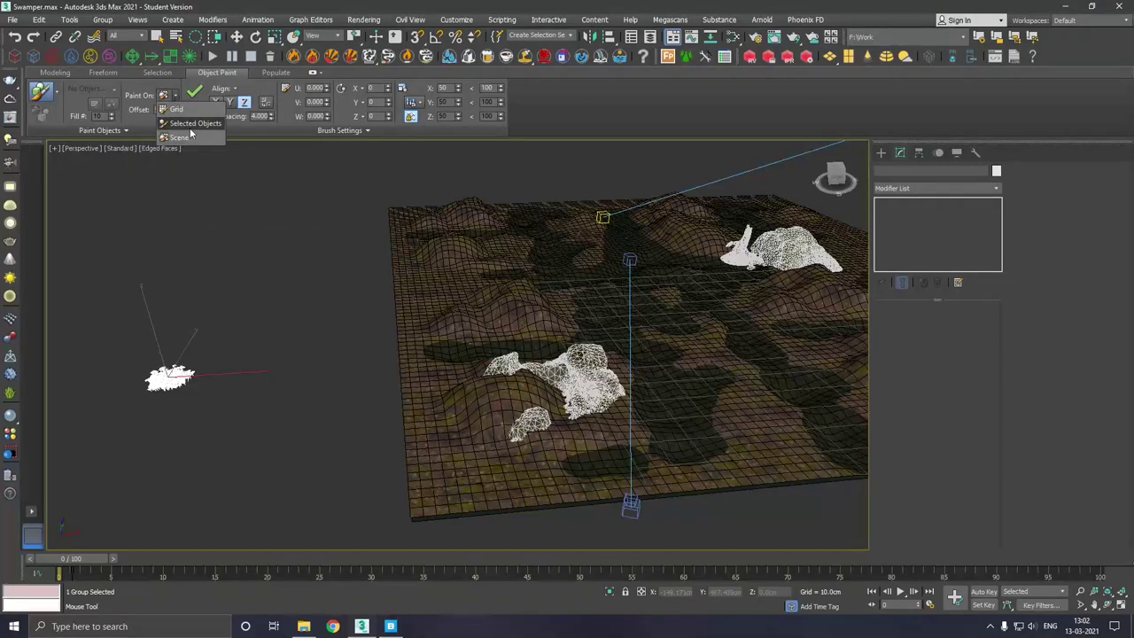
- Select Group001 instead of Group002 and move it to the right along X
scroll(468, 290, "up", 3)
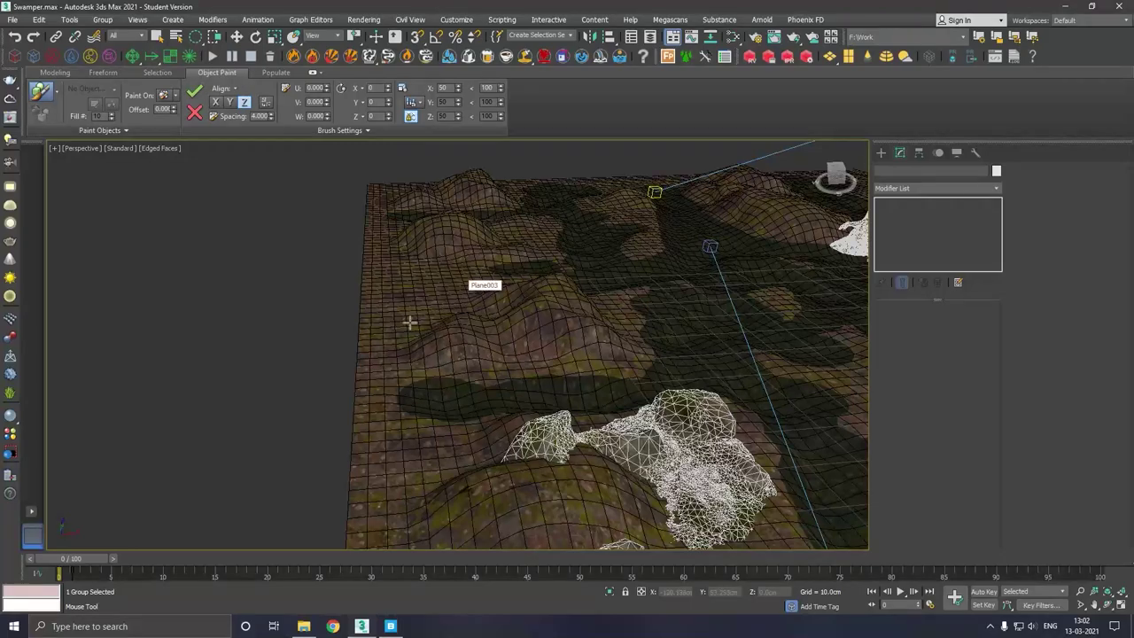
scroll(393, 329, "up", 3)
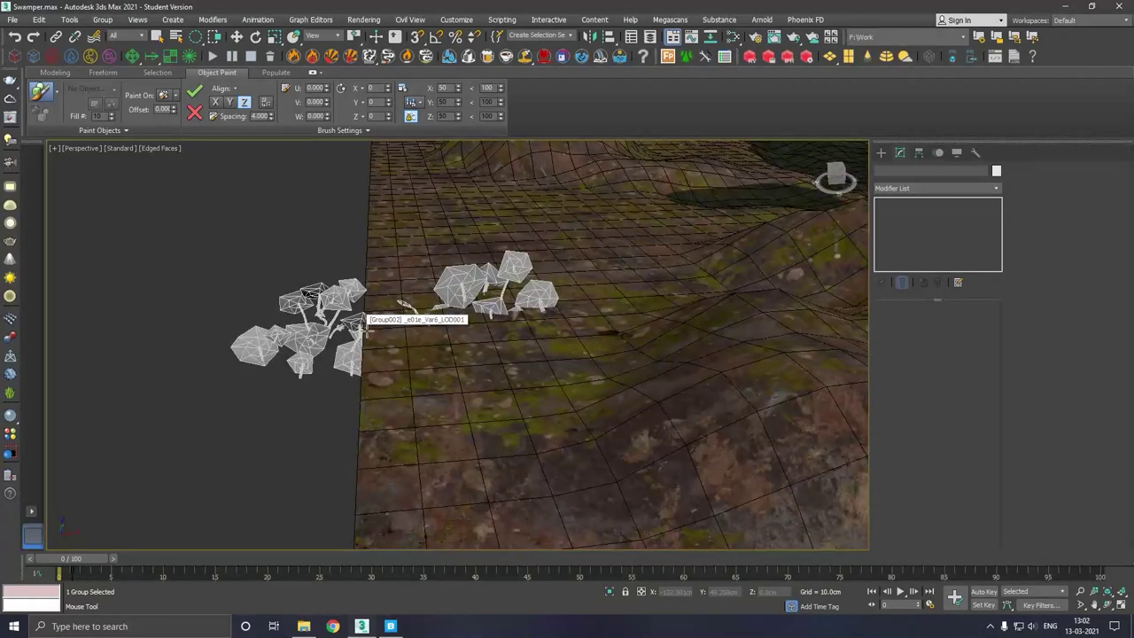
scroll(368, 328, "up", 2)
scroll(346, 284, "down", 3)
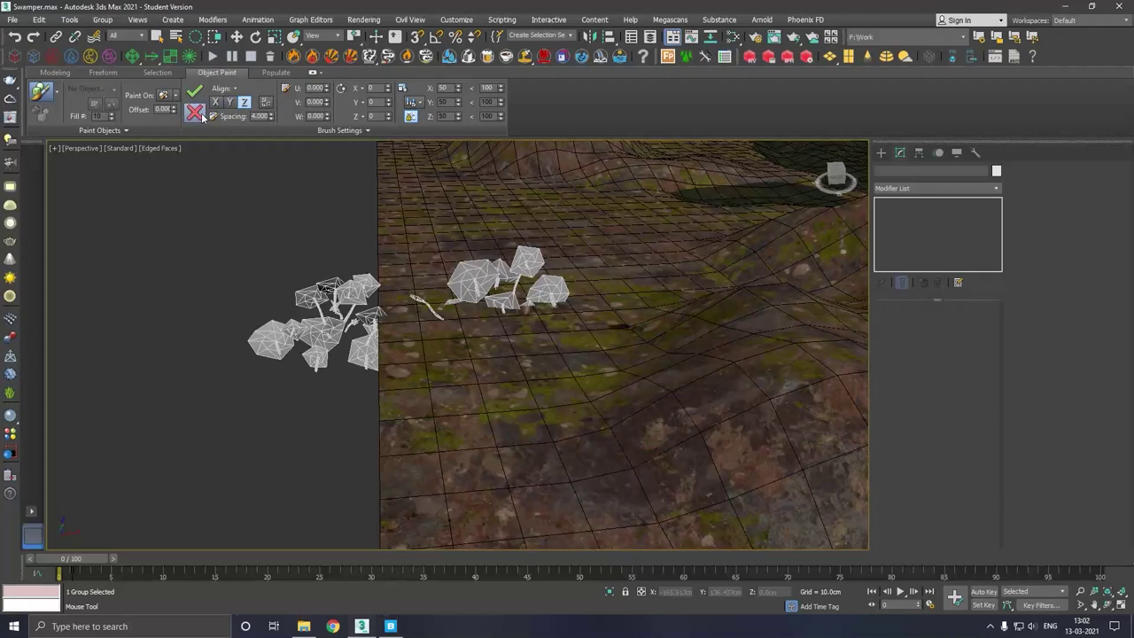
scroll(398, 248, "down", 5)
scroll(409, 257, "down", 3)
scroll(374, 231, "up", 2)
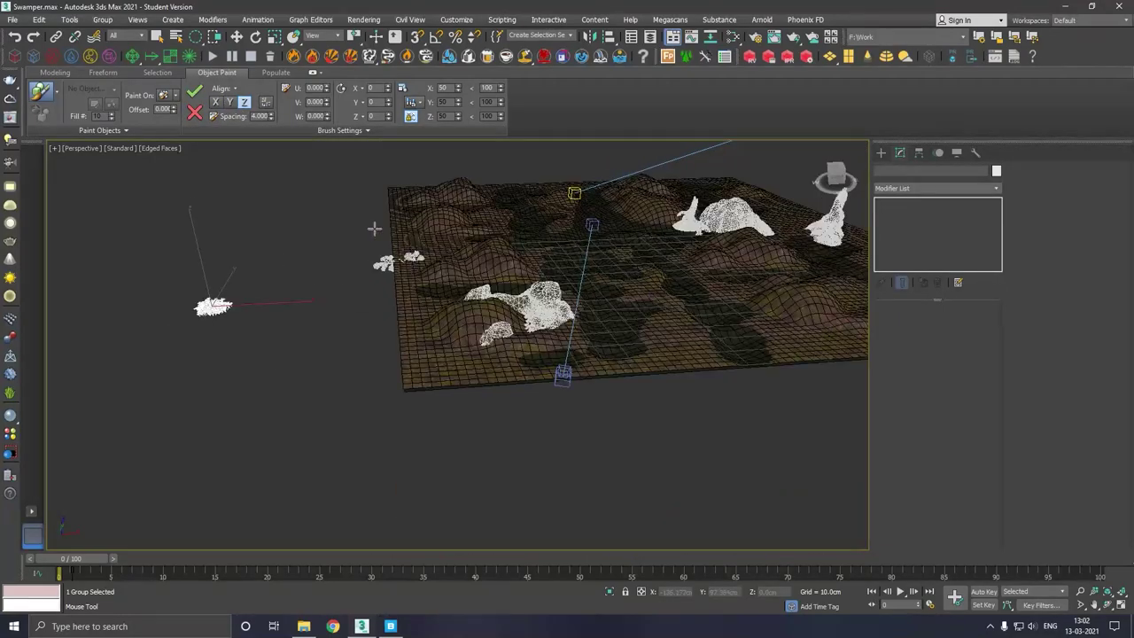
key("w")
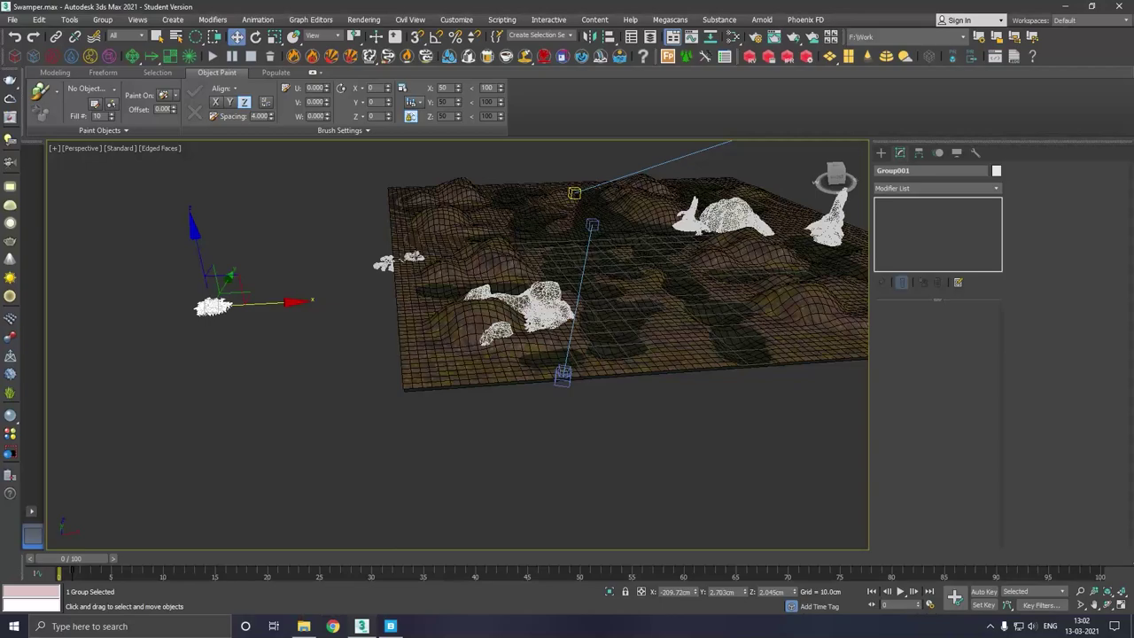
left_click(305, 300)
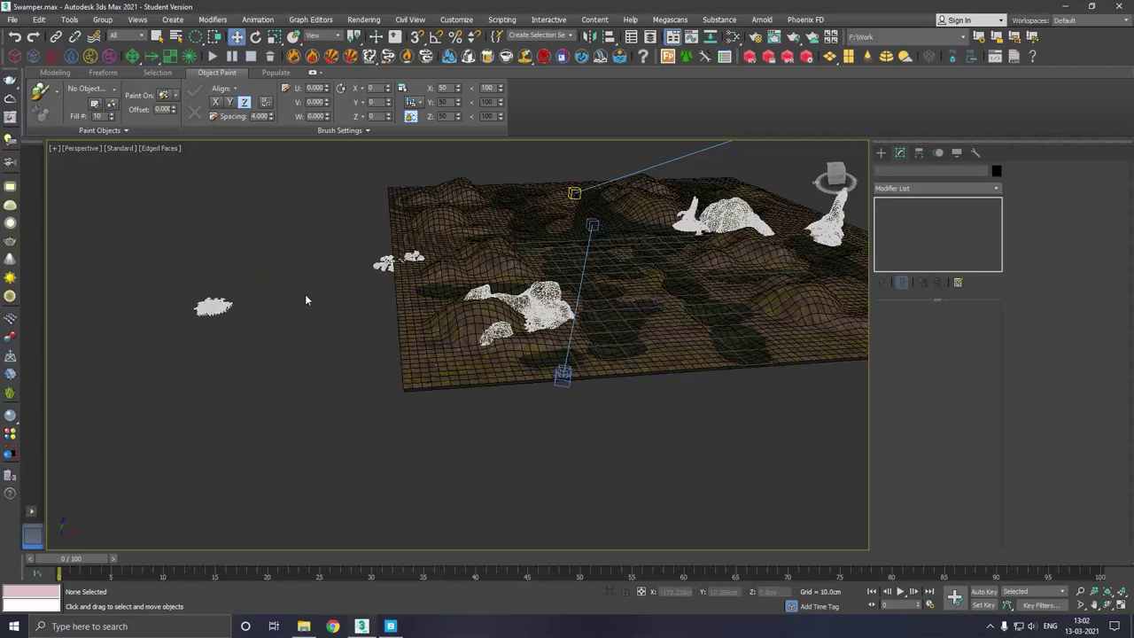
key("ctrl+z")
left_click(210, 315)
left_click_drag(286, 307, 367, 302)
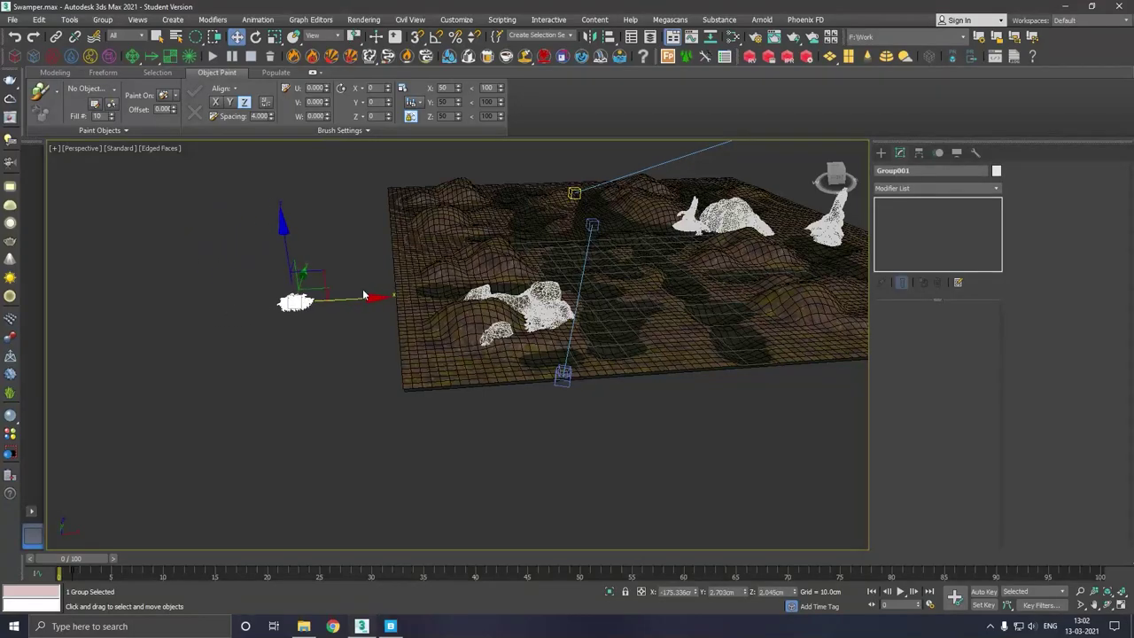
- Set Object Paint to align to Y and Paint On Scene, with the mushroom group picked
left_click(40, 92)
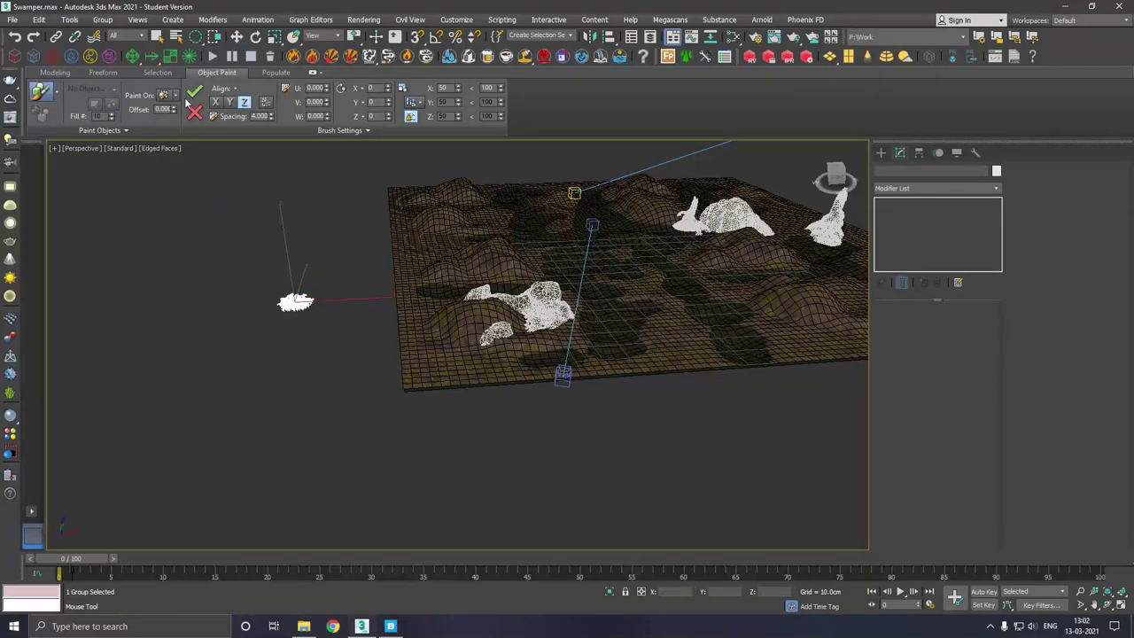
left_click(229, 102)
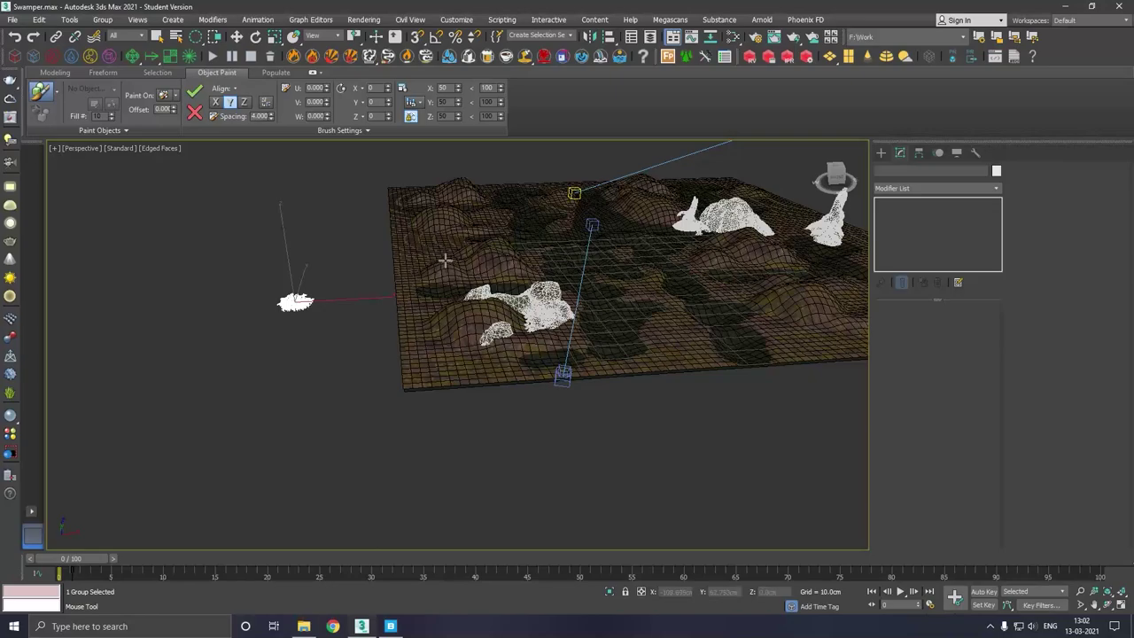
left_click(174, 95)
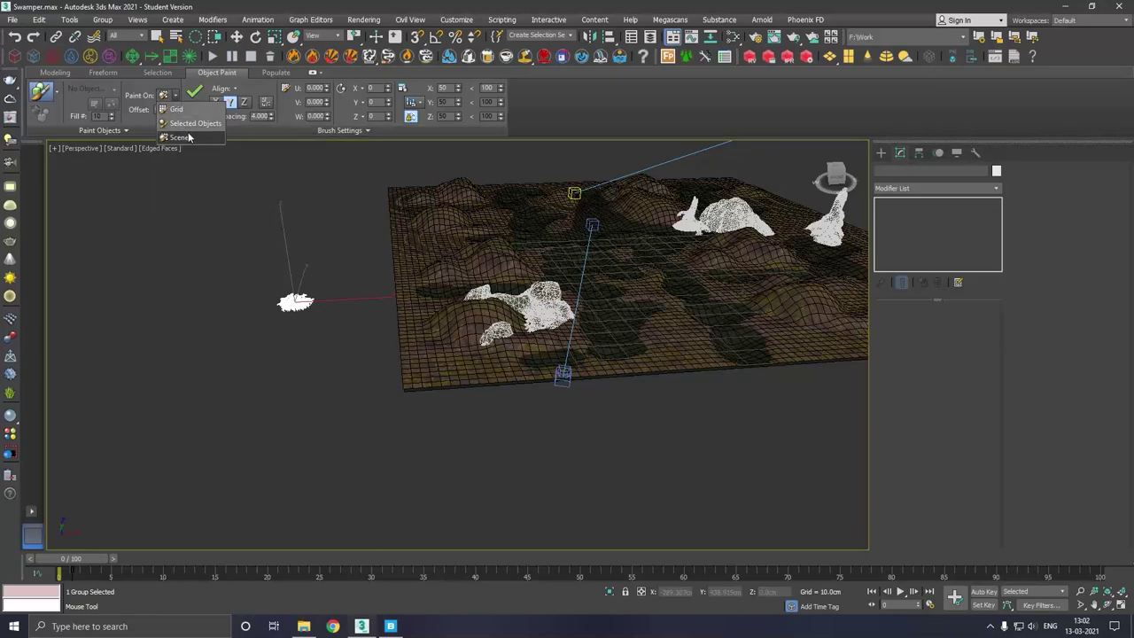
left_click(188, 130)
left_click(40, 92)
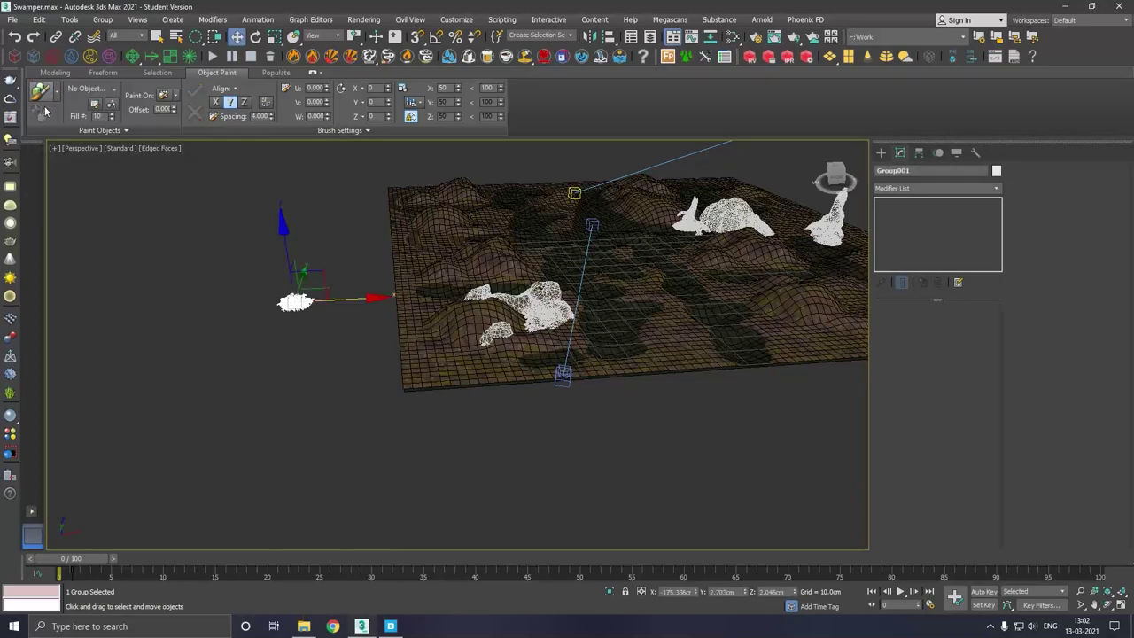
left_click(41, 92)
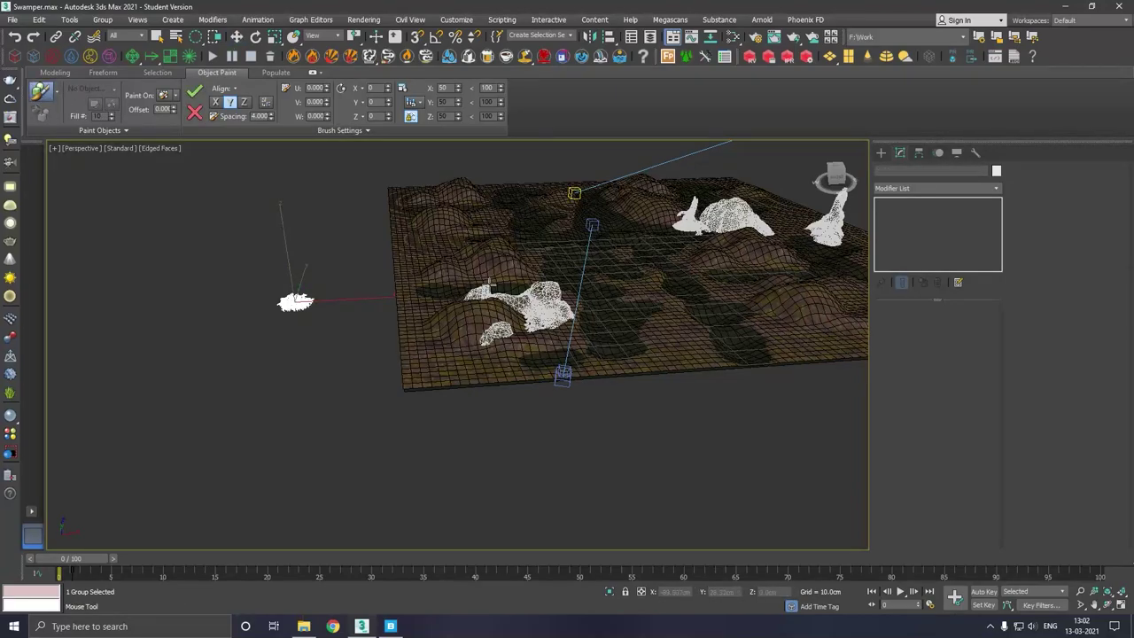
- Paint mushroom clusters on the hillside and near the terrain centre, then check the overview
scroll(473, 273, "up", 10)
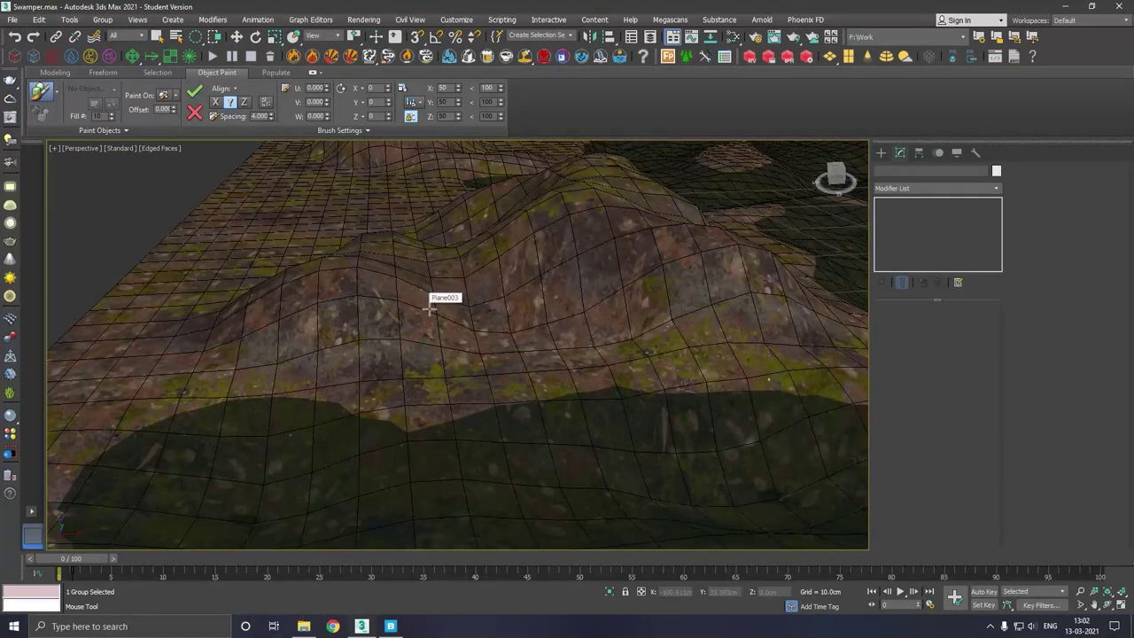
left_click(430, 306)
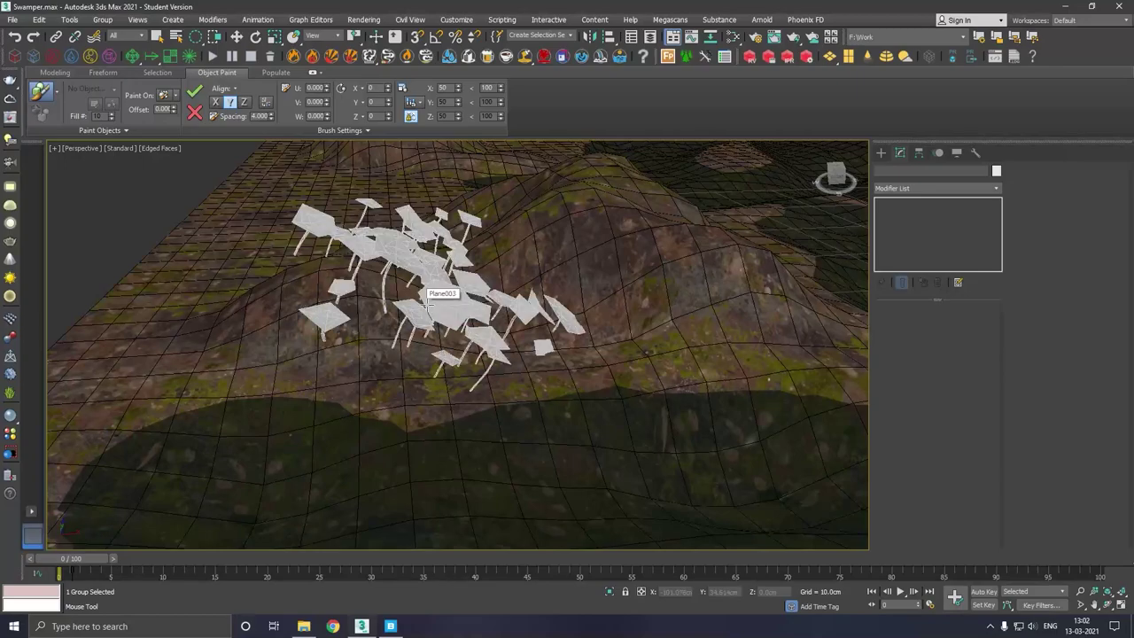
scroll(429, 306, "down", 10)
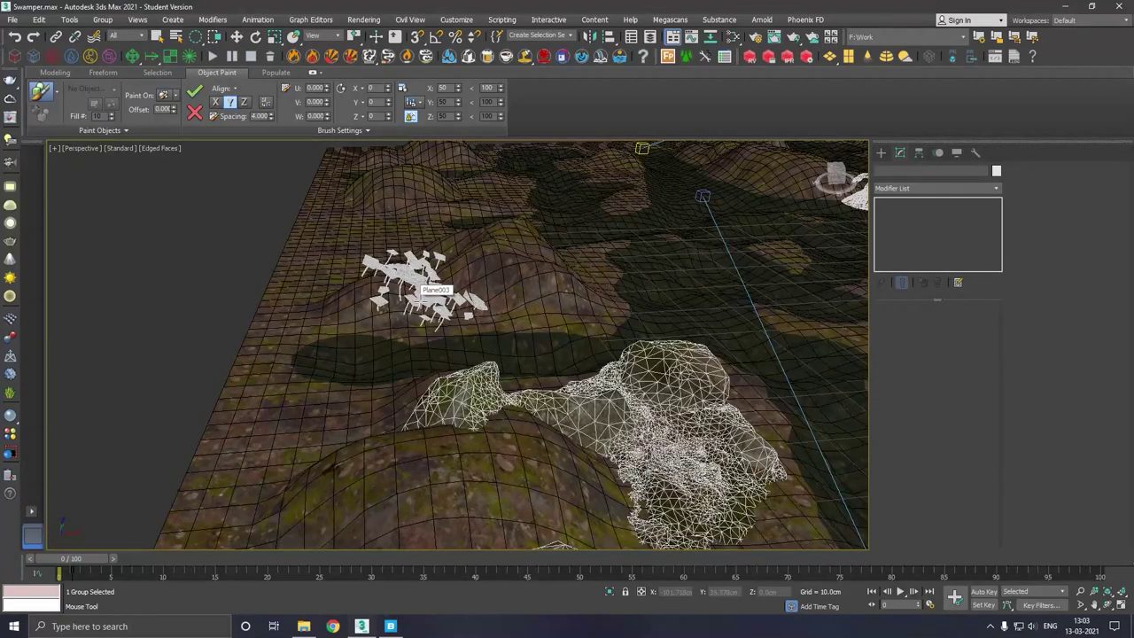
left_click(668, 308)
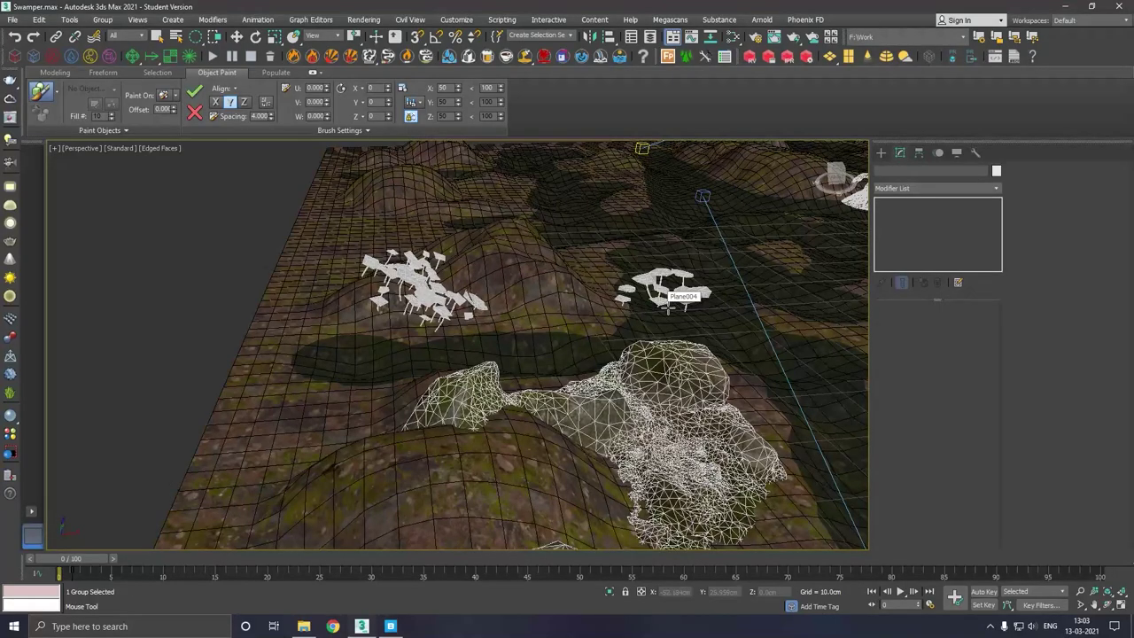
middle_click_drag(663, 302, 439, 272)
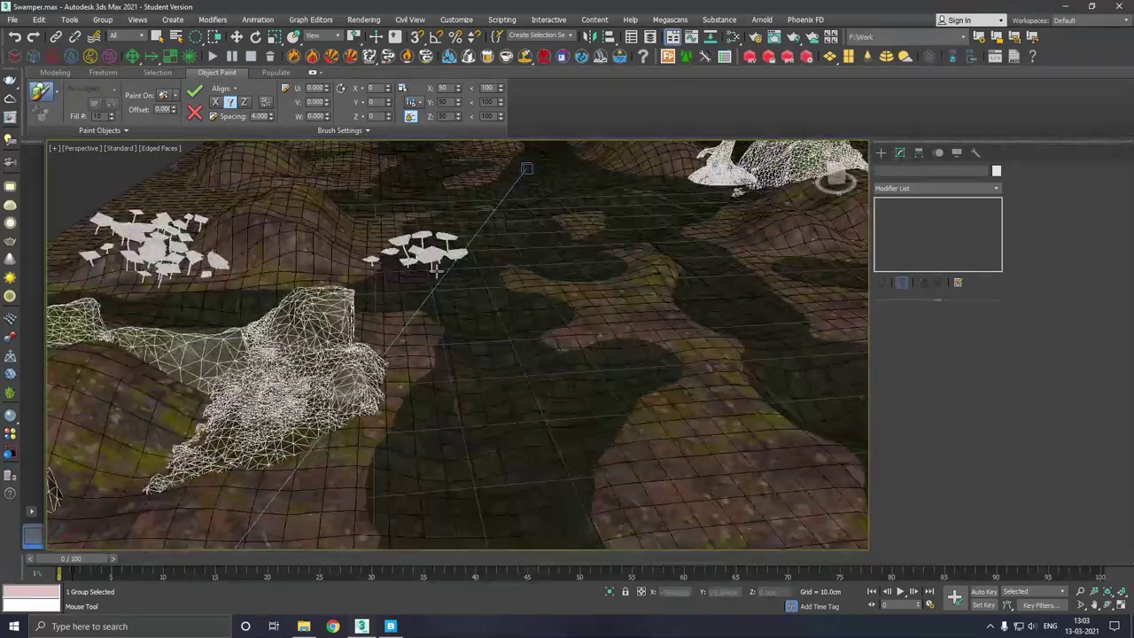
left_click(622, 309)
scroll(620, 303, "down", 3)
scroll(620, 295, "down", 4)
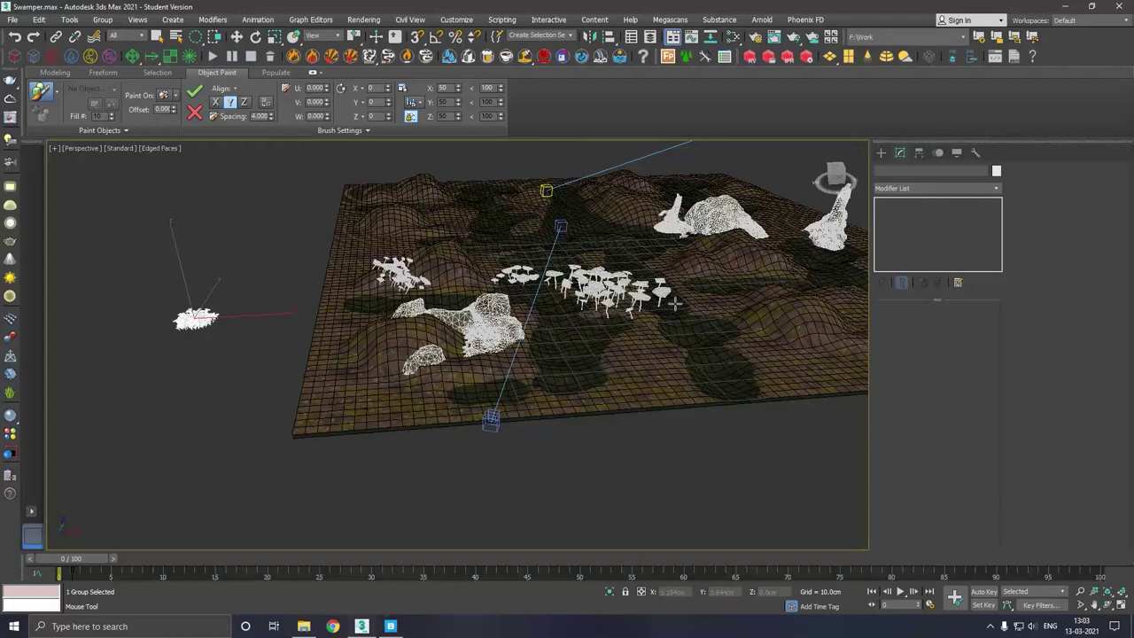
middle_click_drag(676, 304, 693, 283, "alt")
scroll(572, 303, "up", 4)
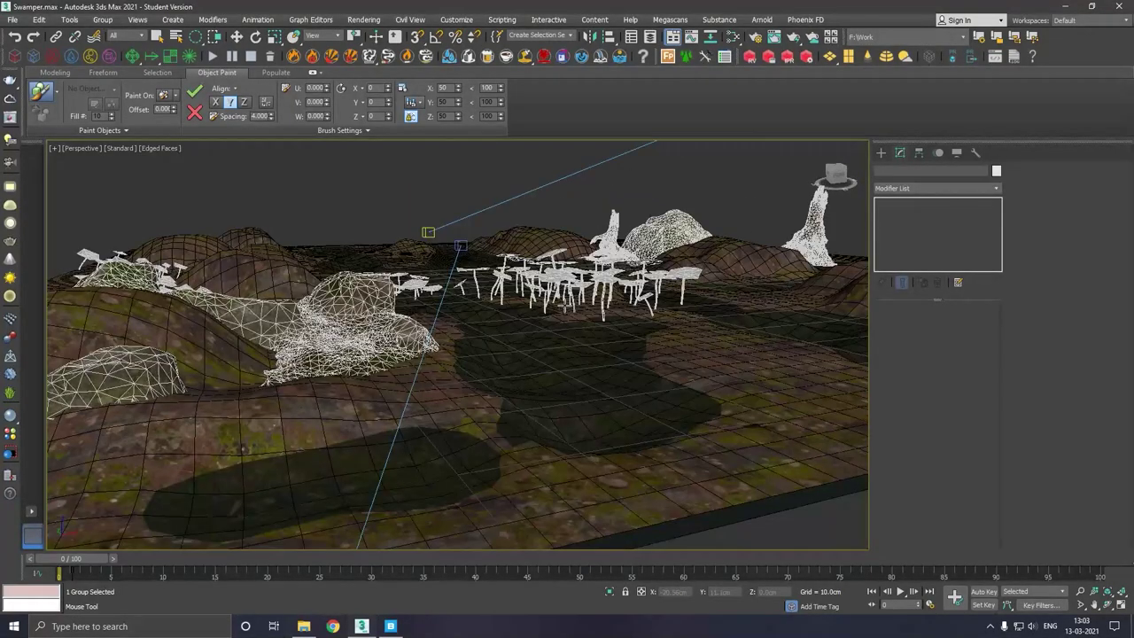
scroll(560, 304, "up", 2)
key("shift+z")
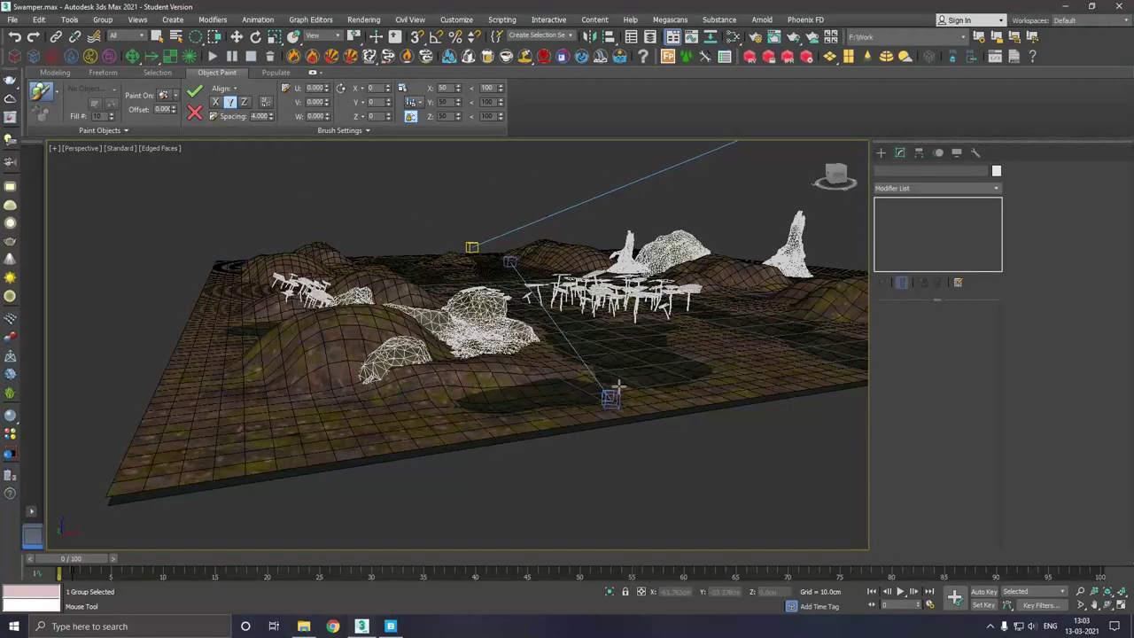
key("shift+z")
key("shift+z")
key("shift+z")
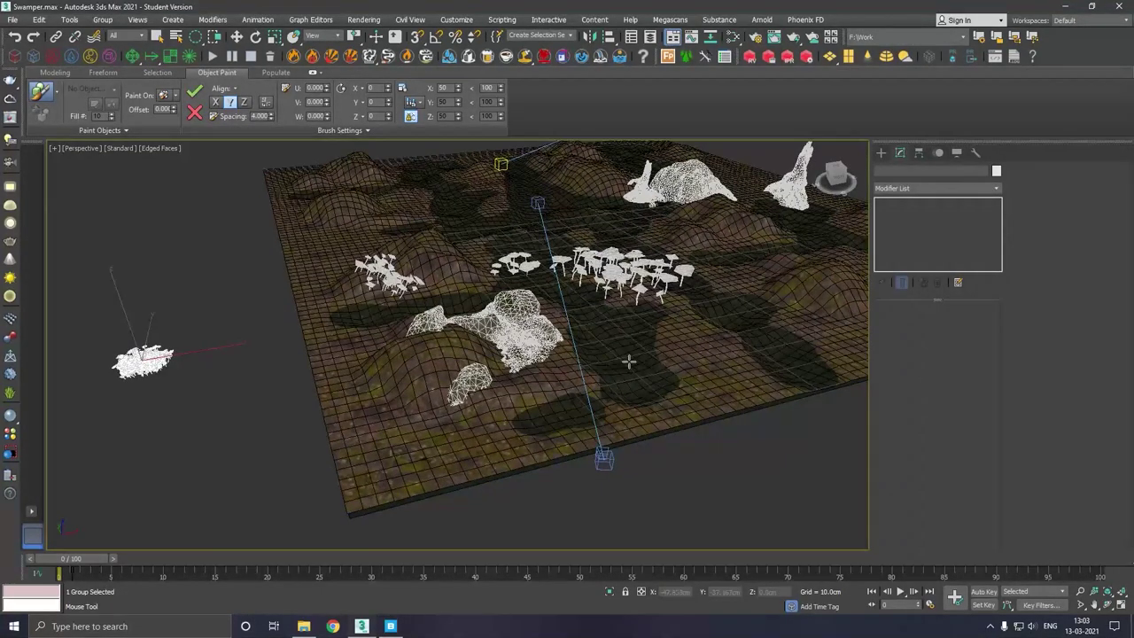
- Undo the three painted mushroom clusters and centre the mushroom group in view
key("w")
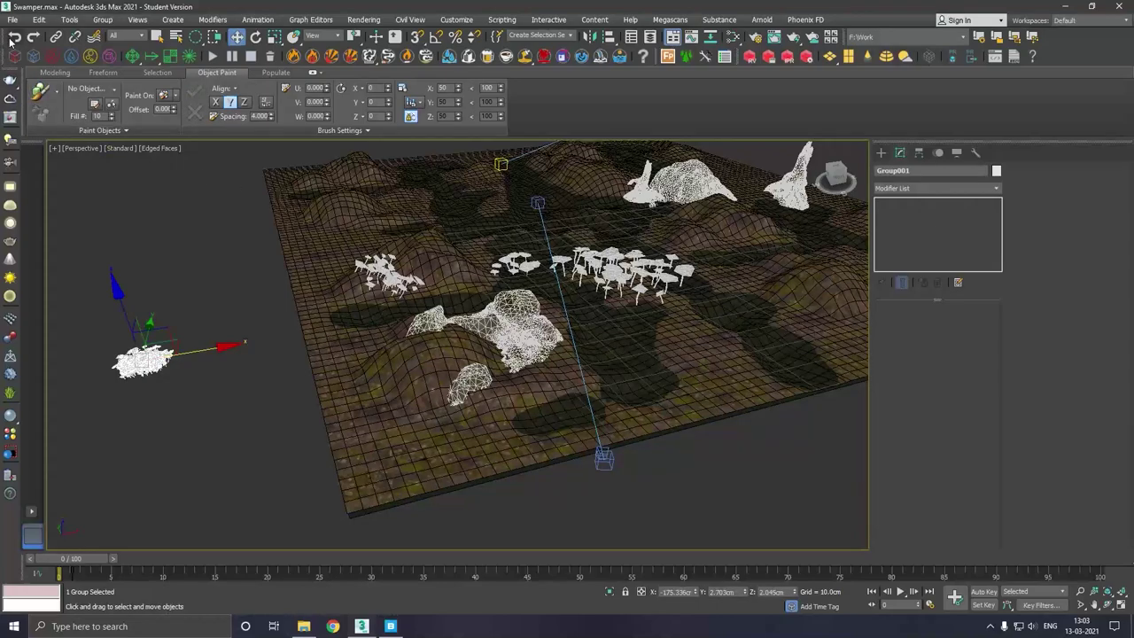
left_click(15, 37)
left_click(15, 37)
left_click(15, 37)
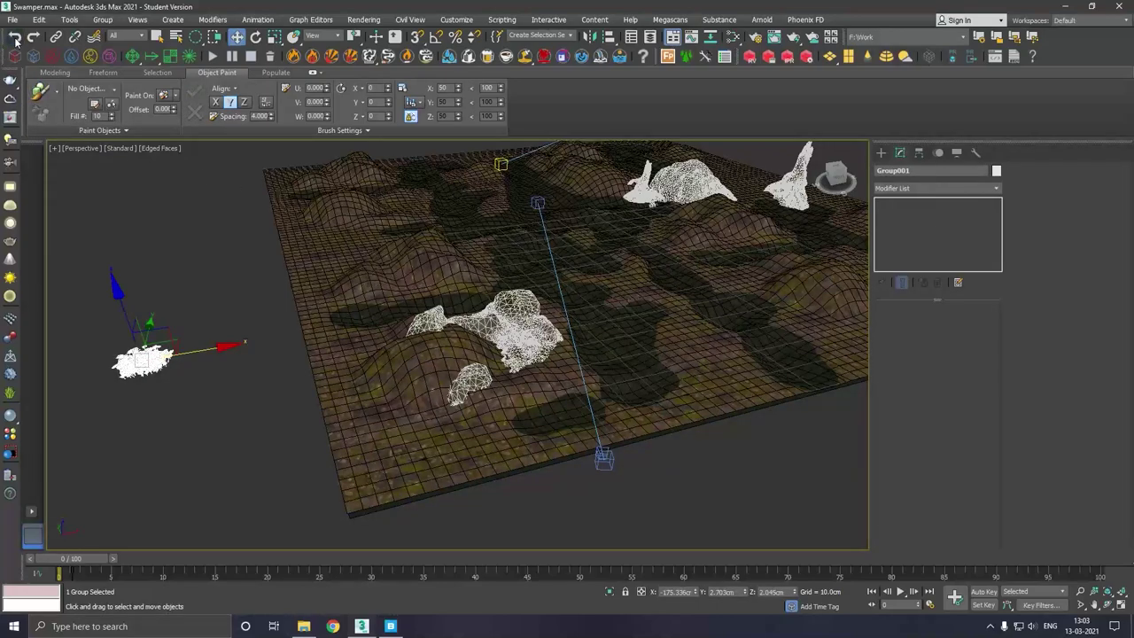
middle_click_drag(230, 273, 342, 280)
scroll(239, 381, "up", 3)
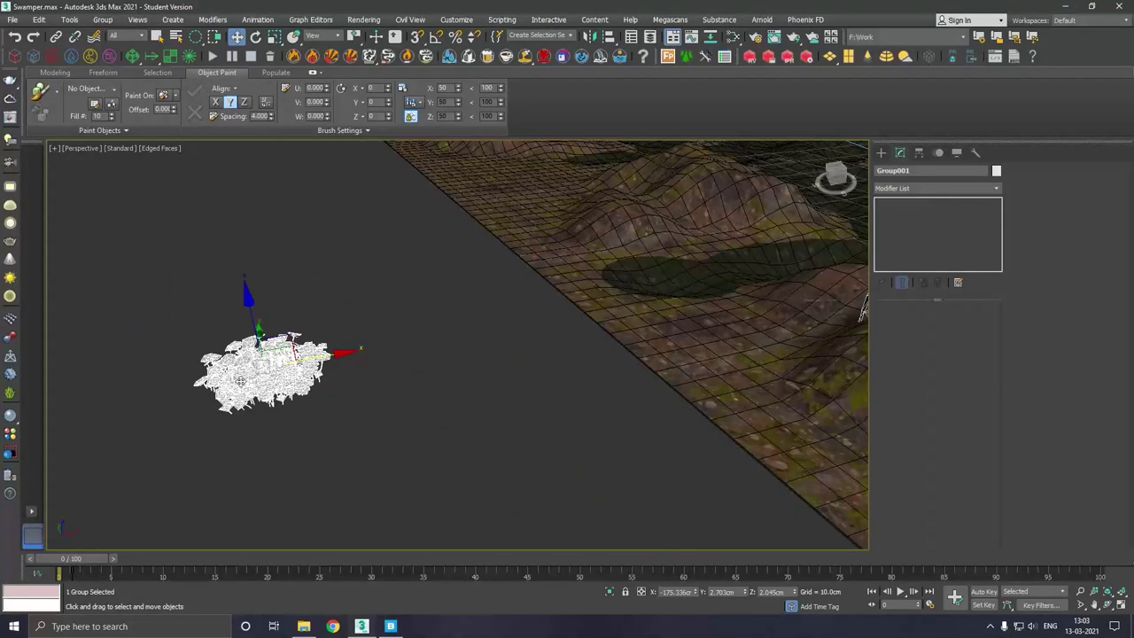
scroll(245, 376, "up", 1)
- Ungroup the mushroom group, isolate its pieces, and select a single mushroom piece
left_click(103, 19)
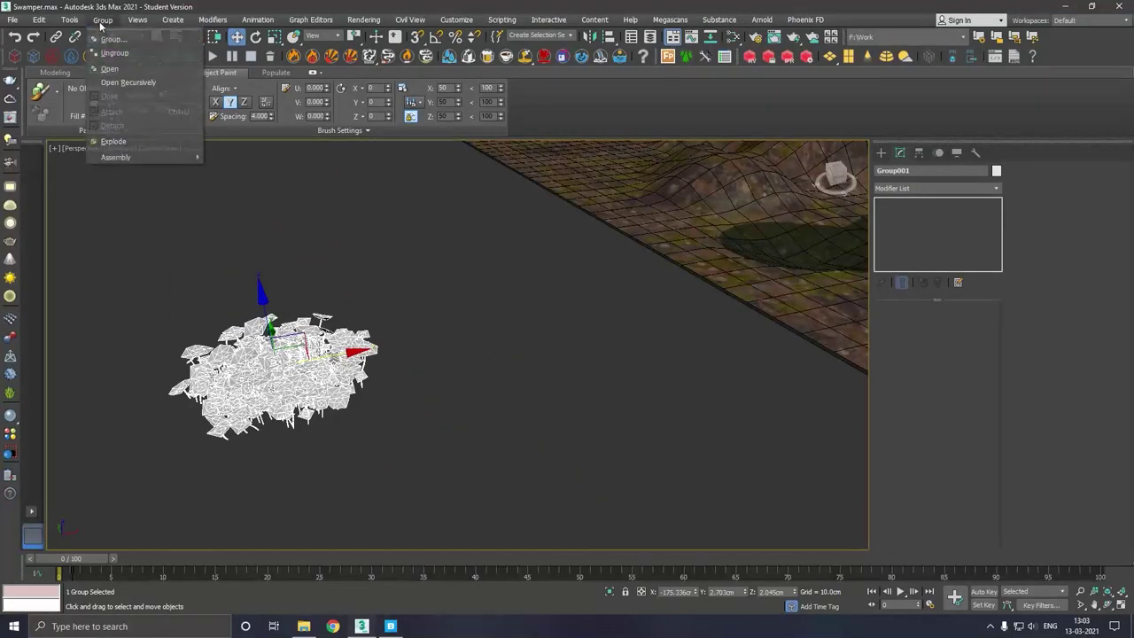
left_click(110, 54)
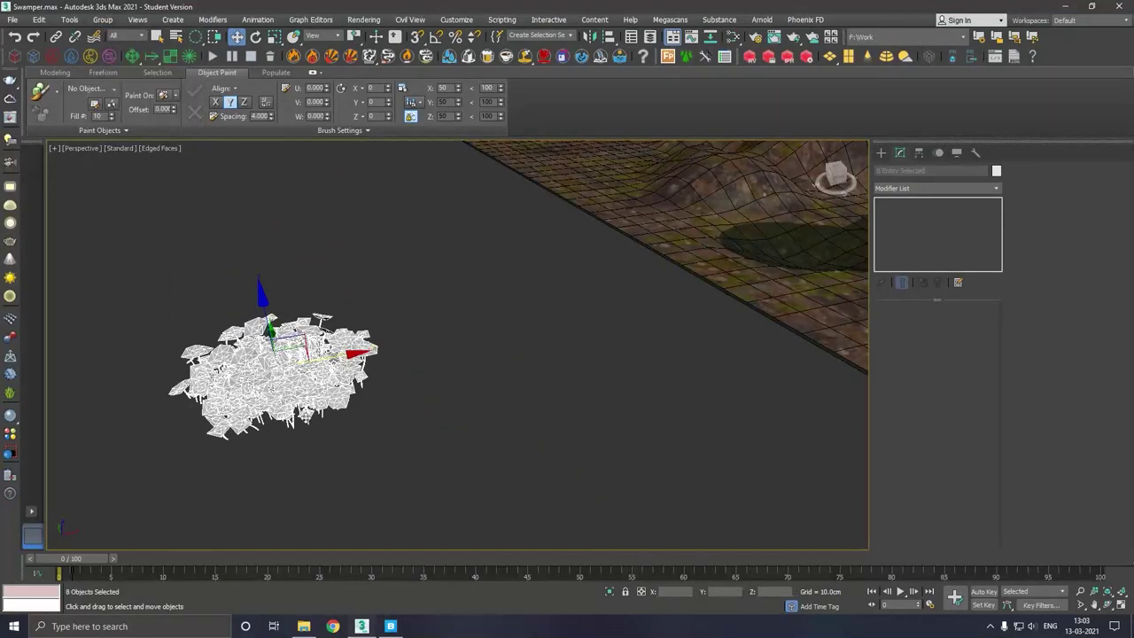
left_click(610, 591)
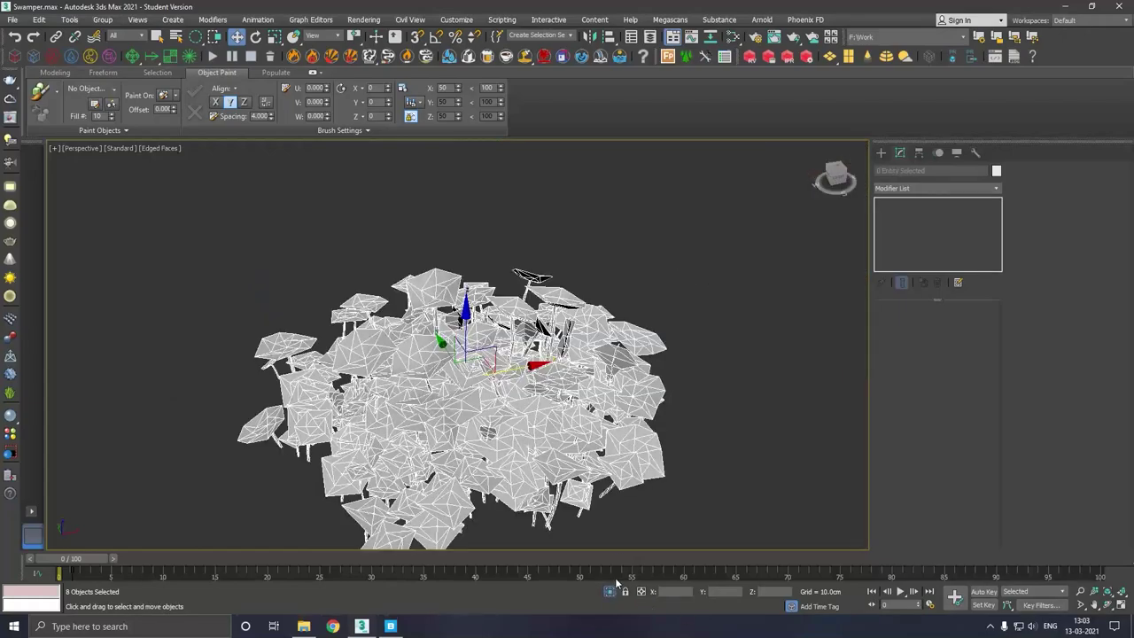
left_click(562, 442)
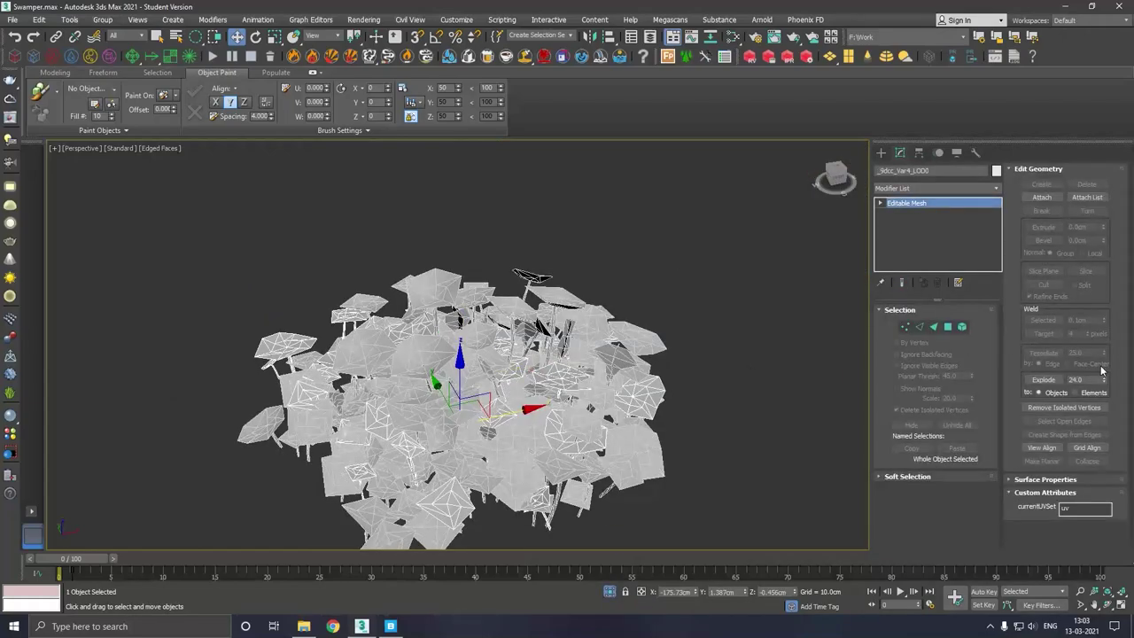
right_click(951, 253)
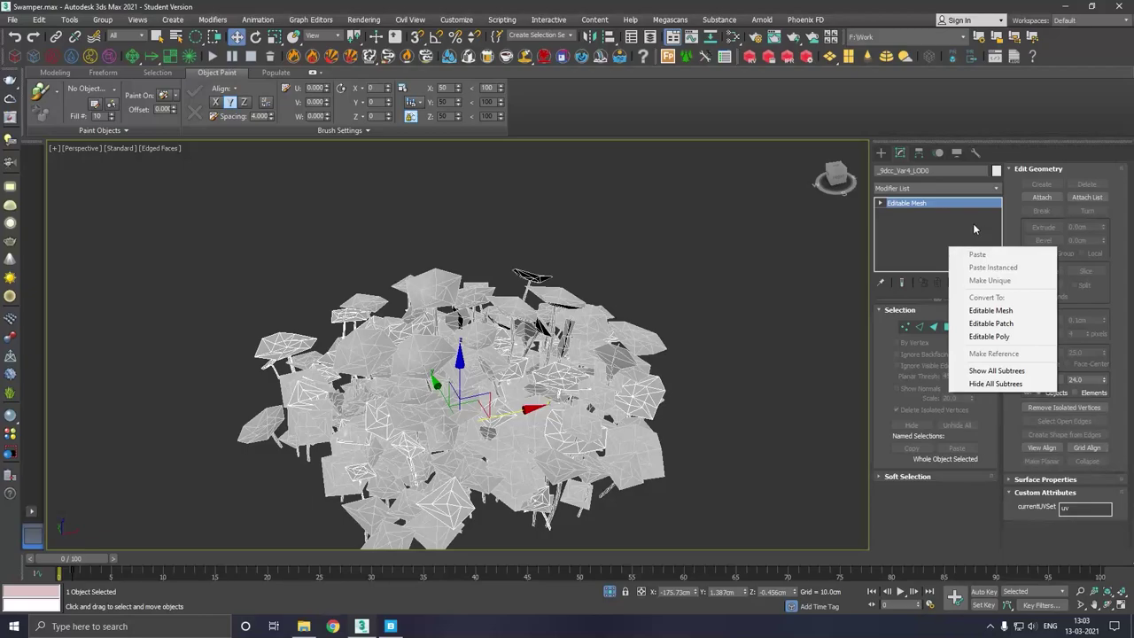
left_click(974, 230)
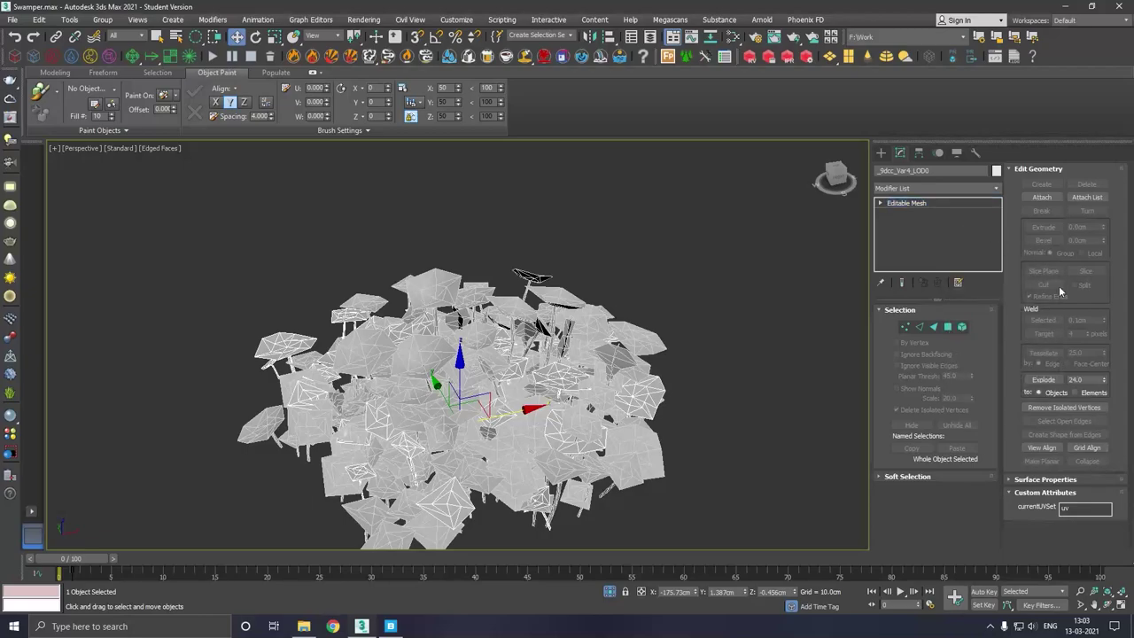
- Attach all seven mushroom pieces to the _0dcc_Var4_LOD0 mesh via Attach List and inspect its vertices
left_click(1087, 197)
left_click(65, 83)
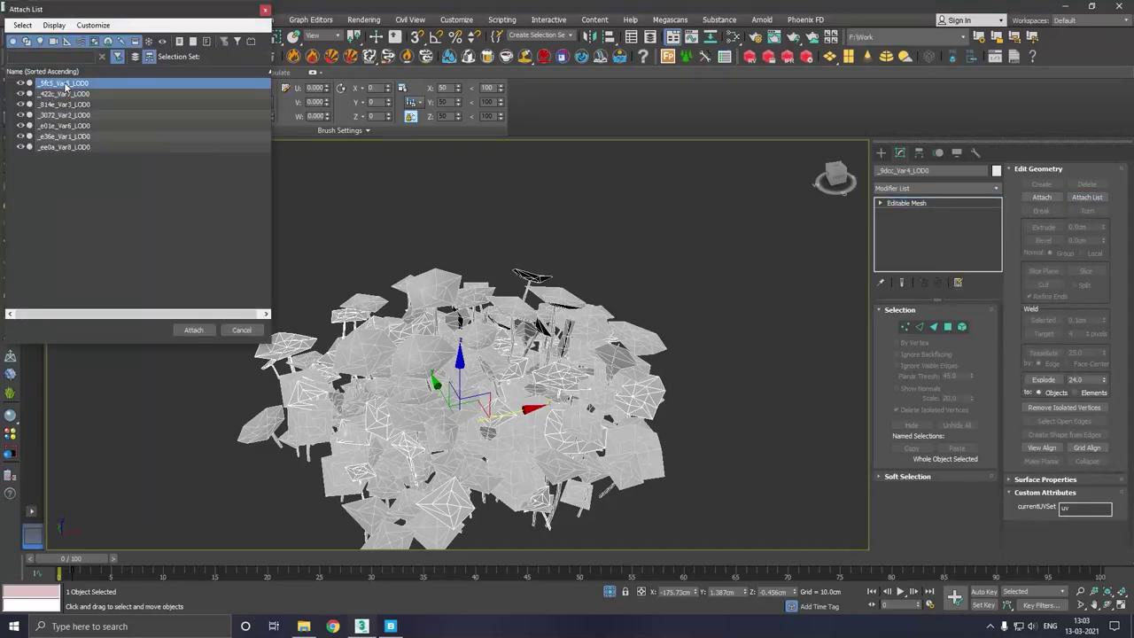
left_click(71, 148, "shift")
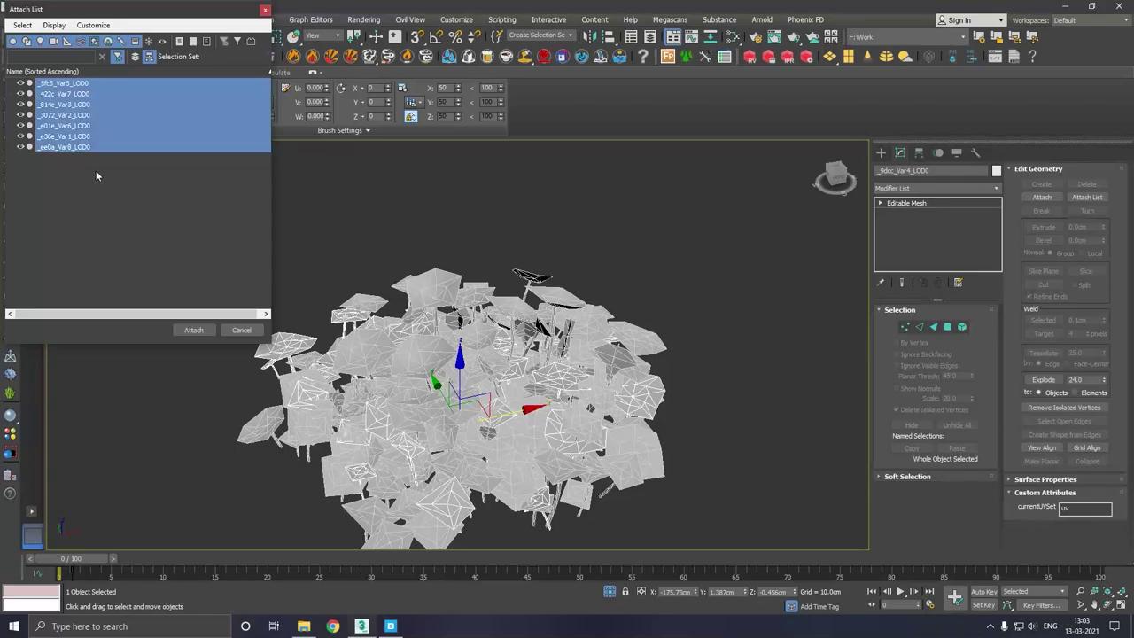
left_click(184, 330)
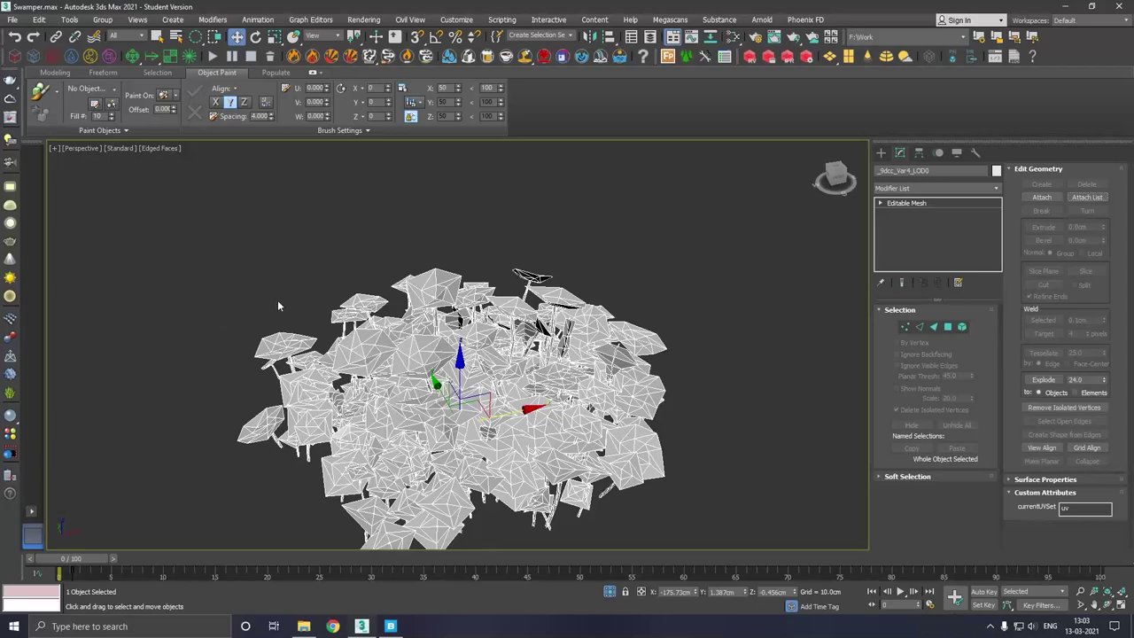
key("1")
key("z")
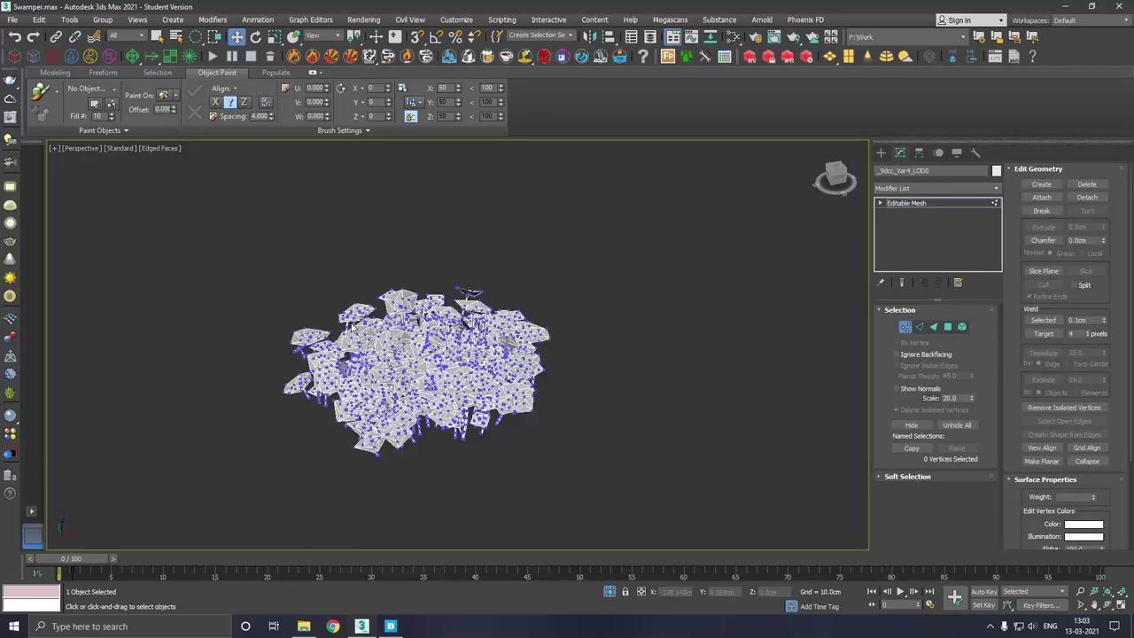
left_click(879, 209)
scroll(554, 321, "down", 2)
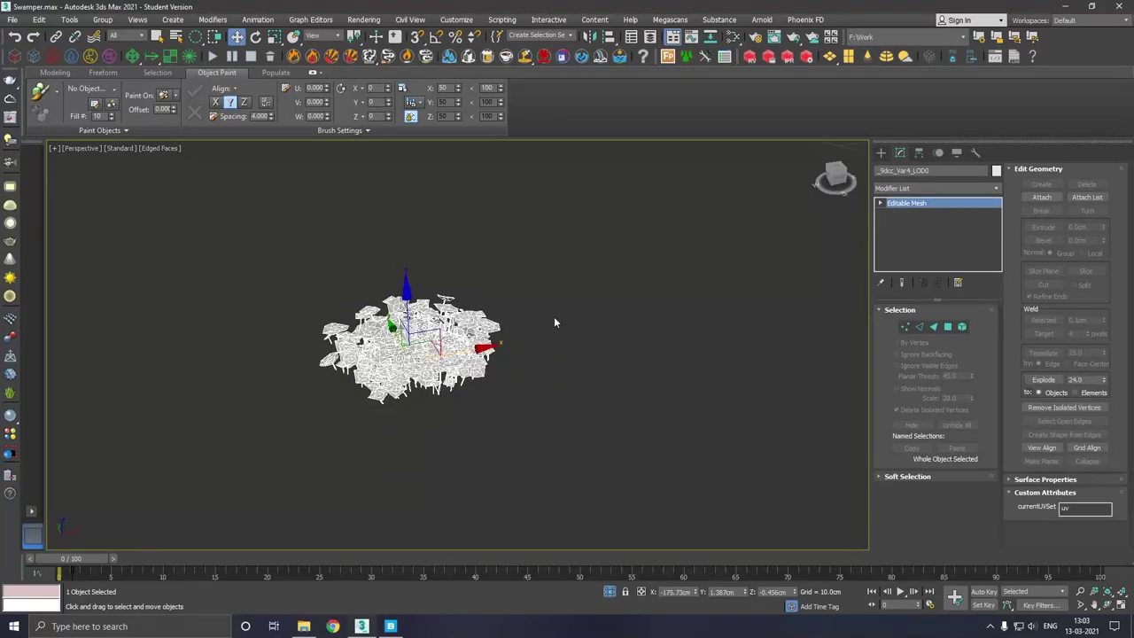
left_click(103, 20)
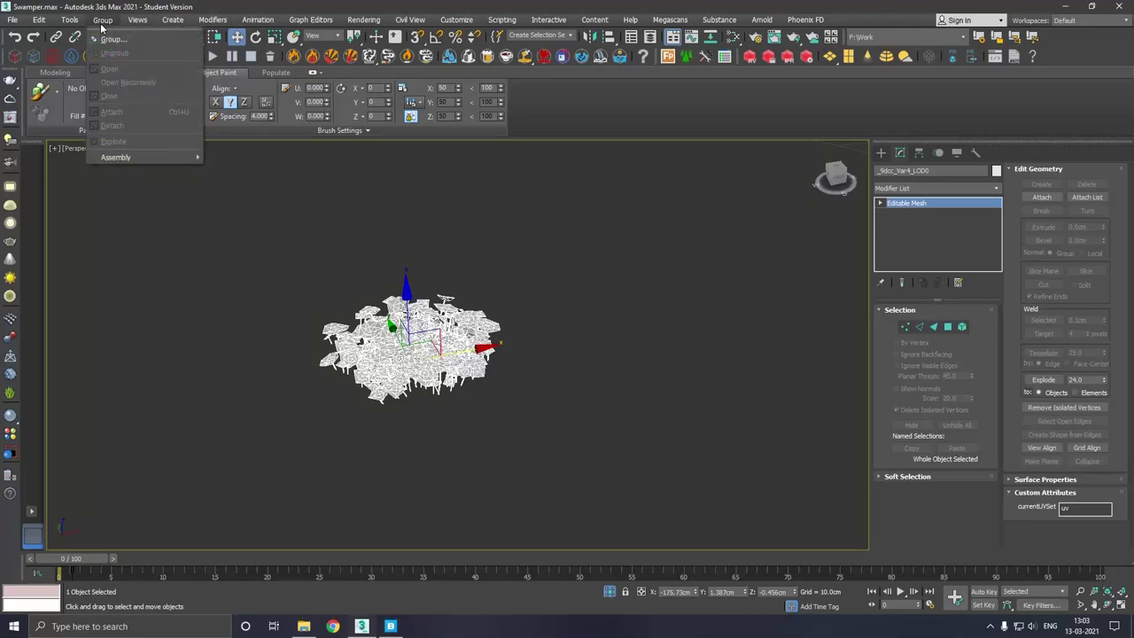
- Orbit to see the terrain beside the merged mushroom mesh and save the scene file
left_click(551, 314)
scroll(304, 328, "down", 2)
scroll(303, 334, "down", 3)
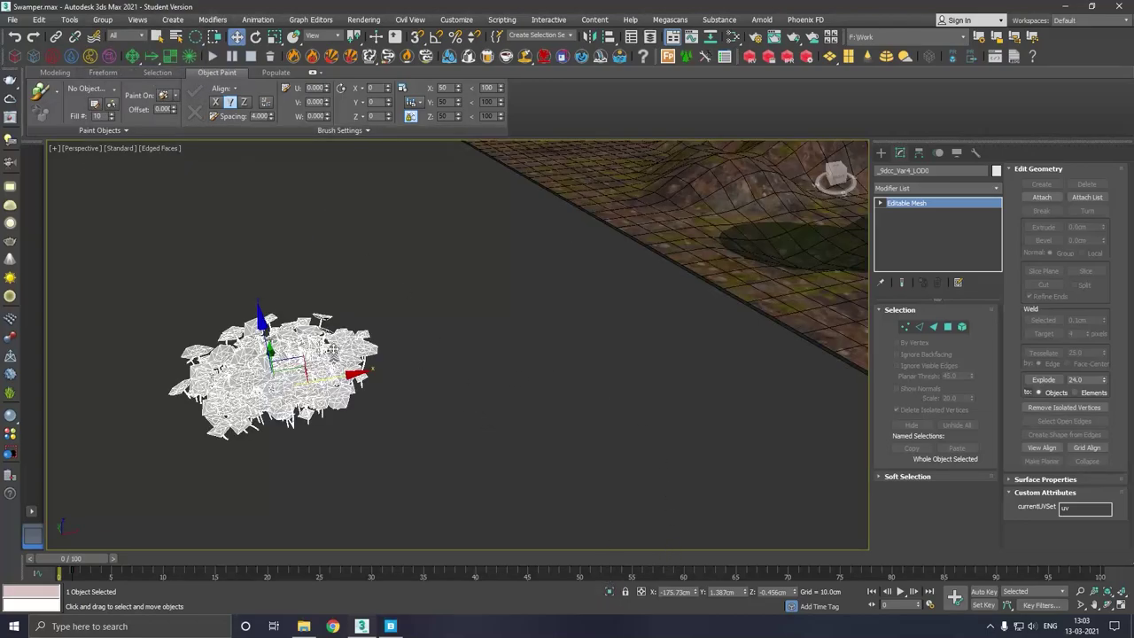
middle_click_drag(378, 349, 523, 335, "alt")
left_click(11, 19)
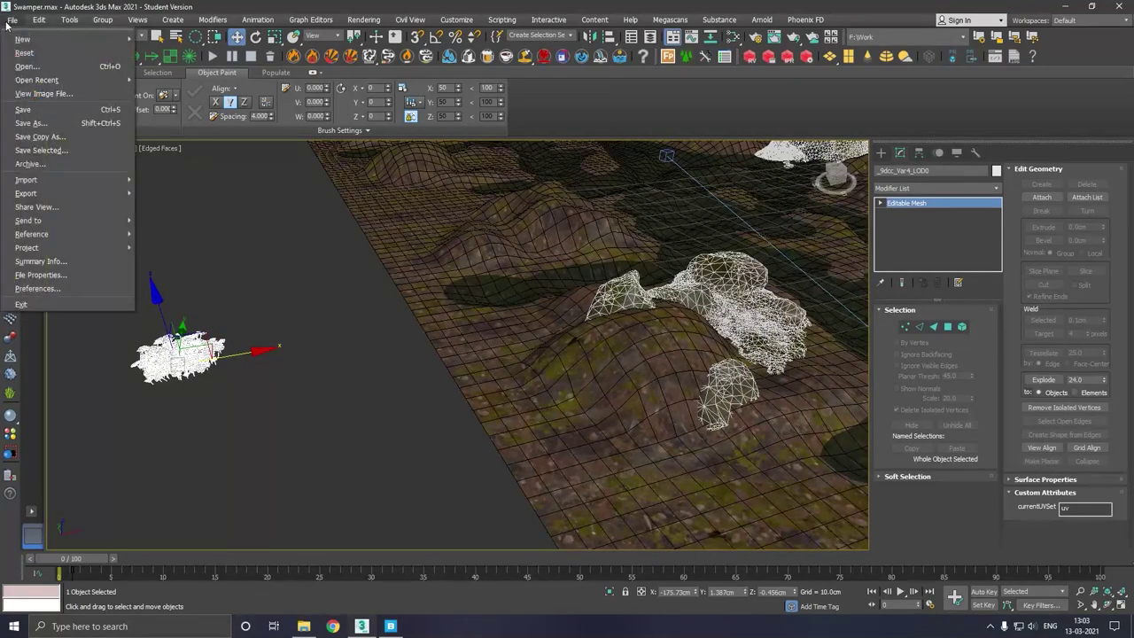
left_click(60, 112)
- Zoom in on the mushroom mesh in Front view, then return to Perspective near the terrain
key("f")
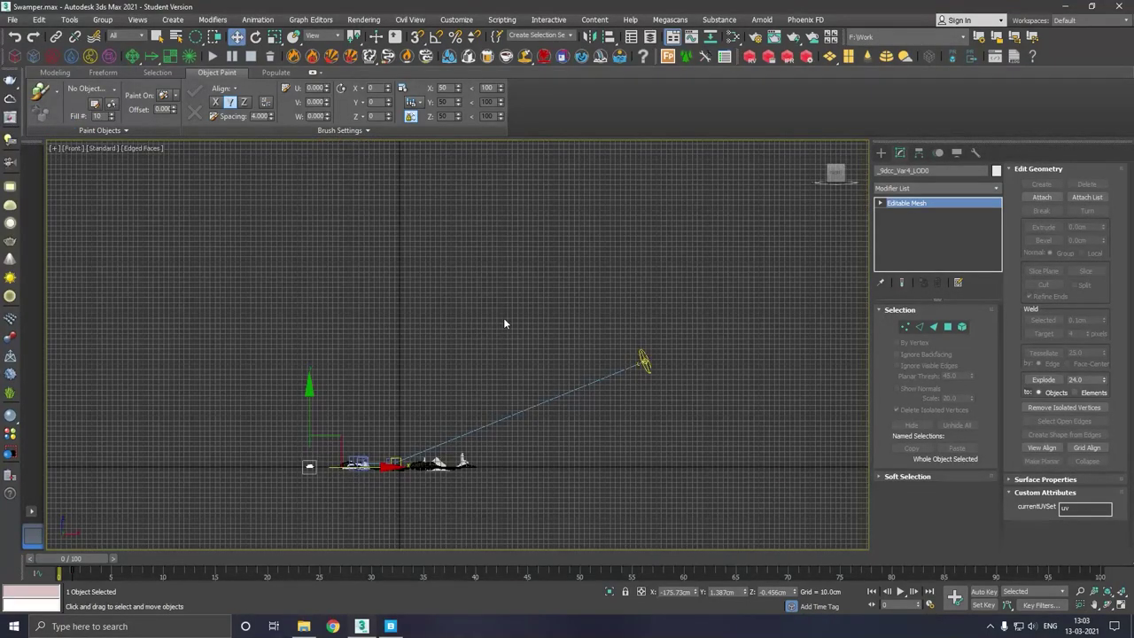
middle_click_drag(503, 323, 593, 247)
scroll(438, 379, "up", 6)
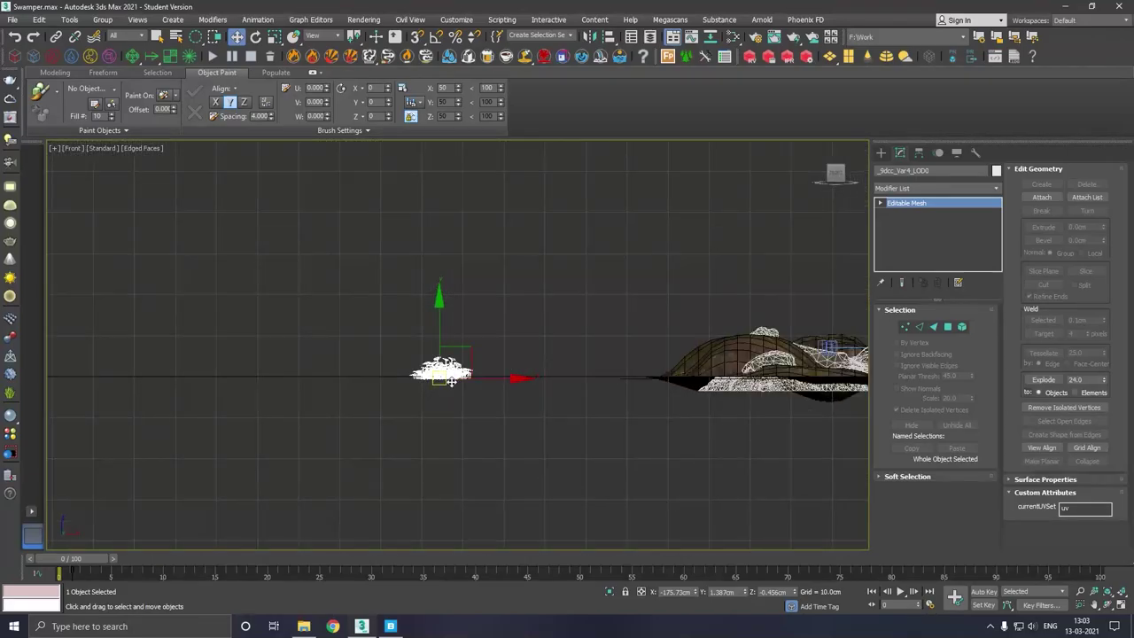
scroll(451, 379, "up", 5)
scroll(435, 383, "up", 2)
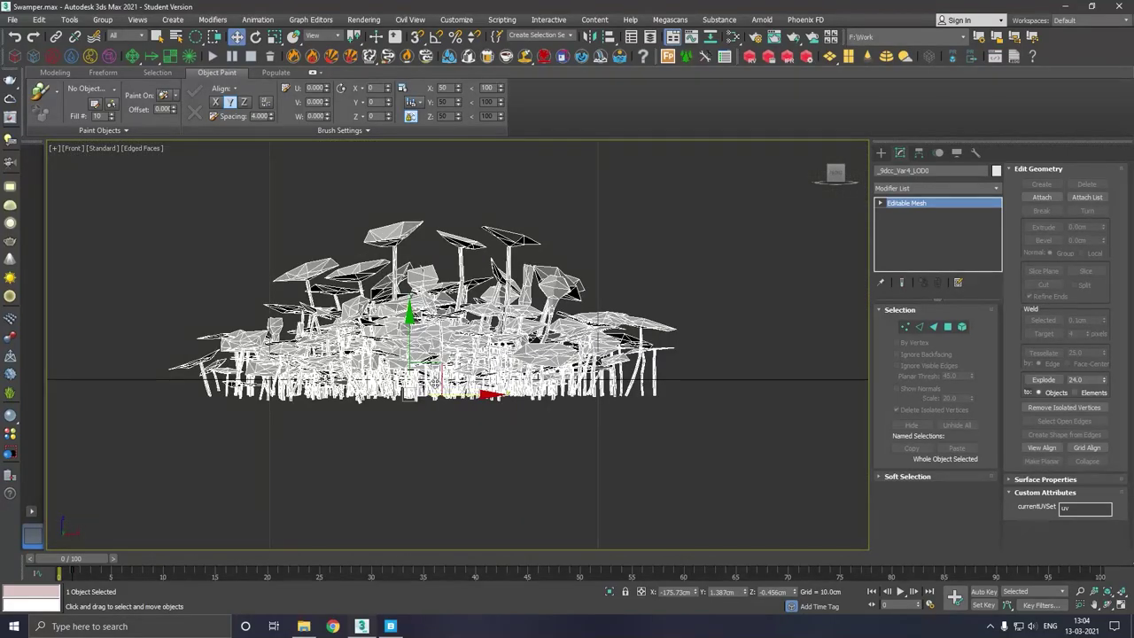
key("p")
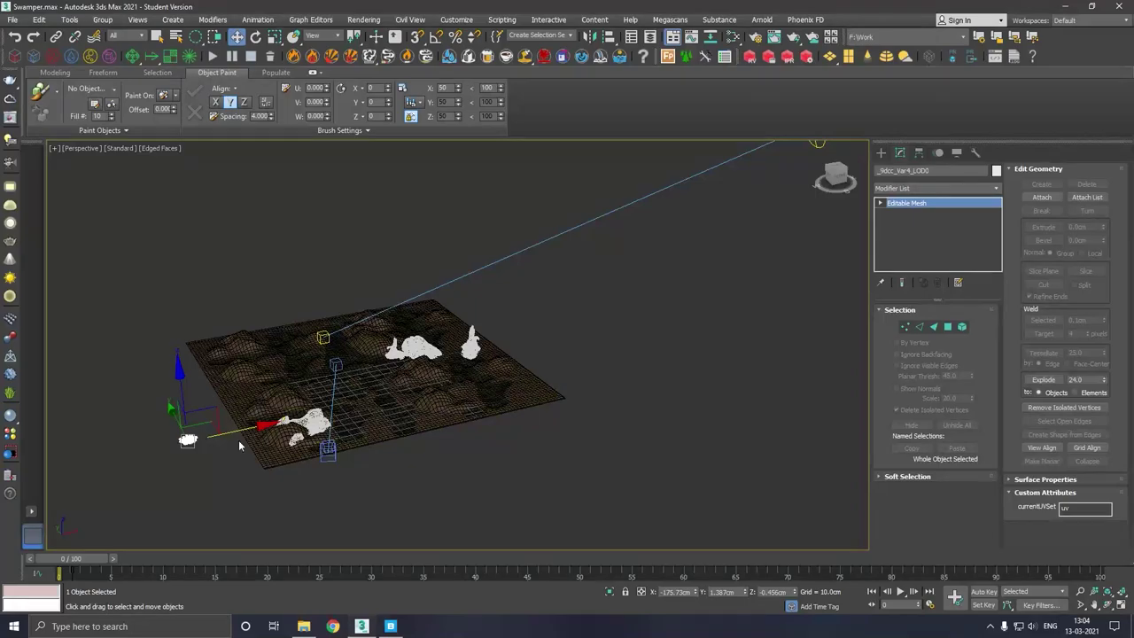
scroll(238, 439, "up", 2)
scroll(259, 410, "up", 5)
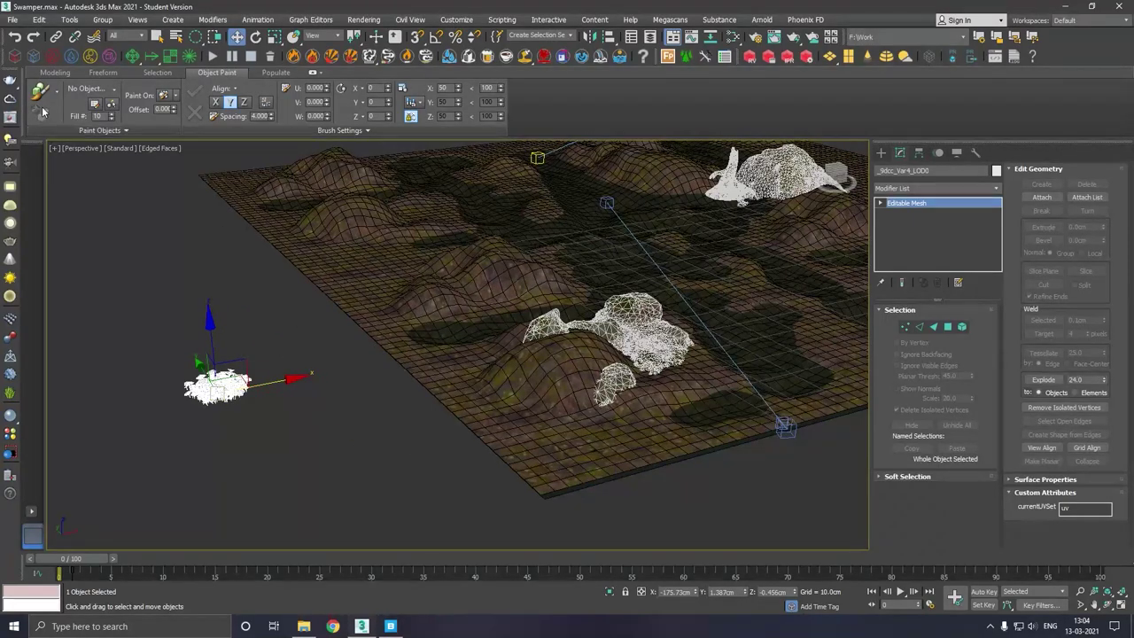
- Paint several mushroom clusters across the terrain and orbit around to check them
left_click(39, 91)
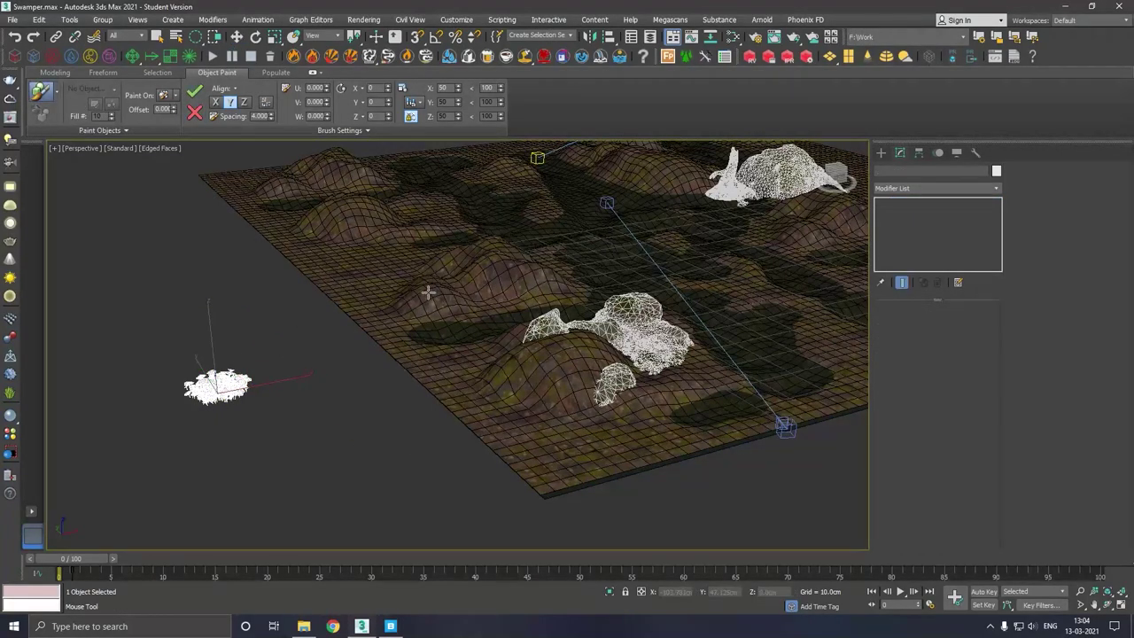
scroll(431, 296, "up", 3)
left_click(350, 280)
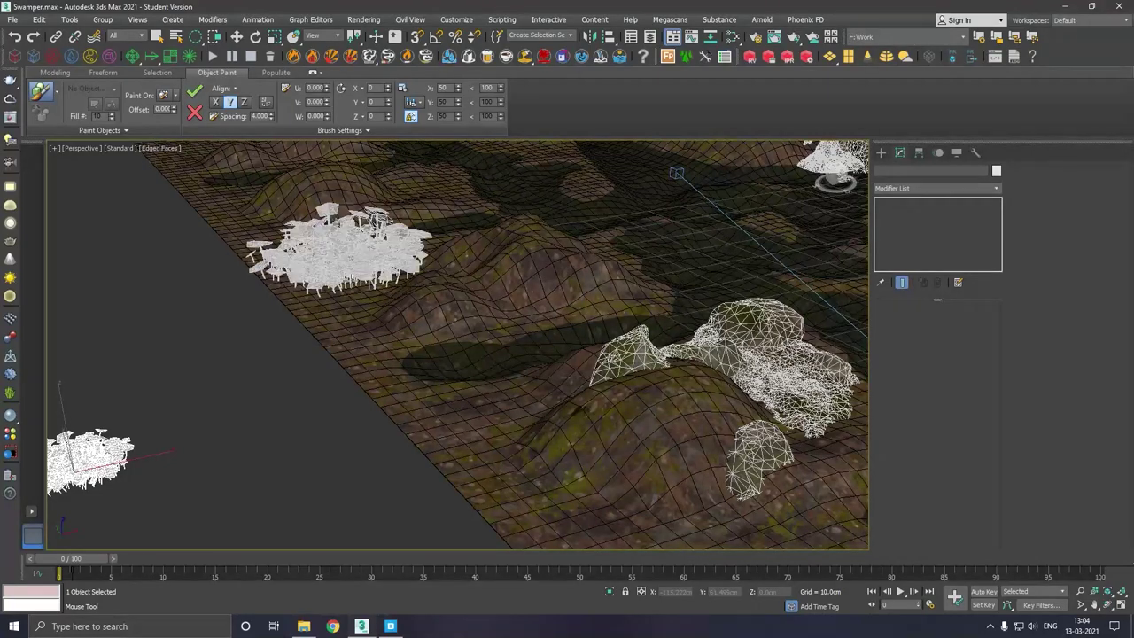
left_click(195, 113)
left_click(357, 264)
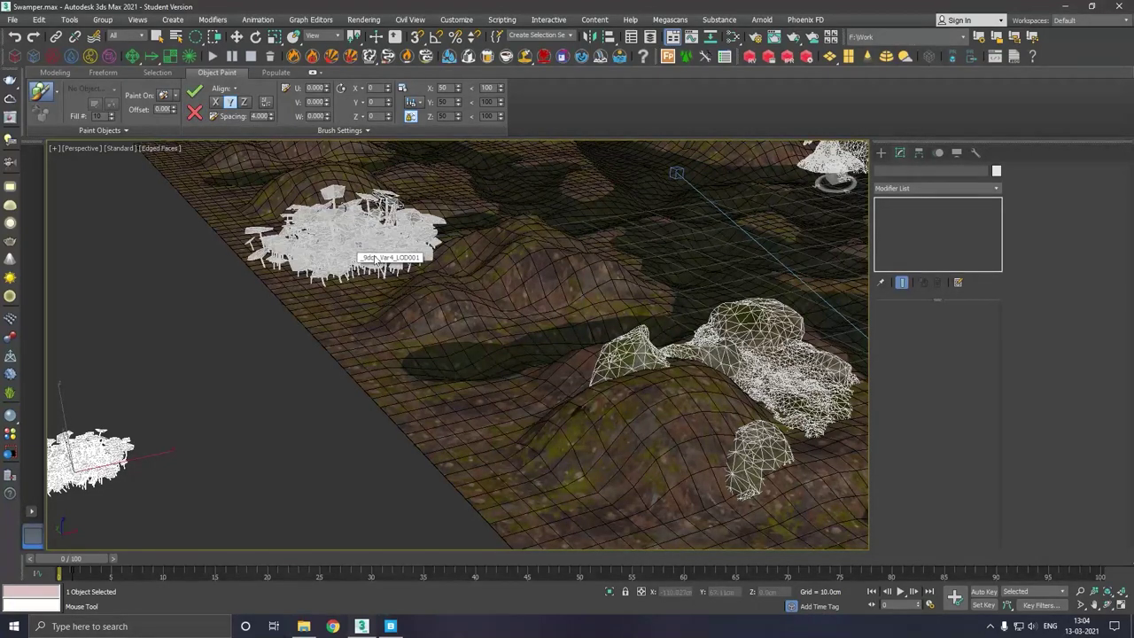
left_click(670, 245)
scroll(498, 291, "down", 3)
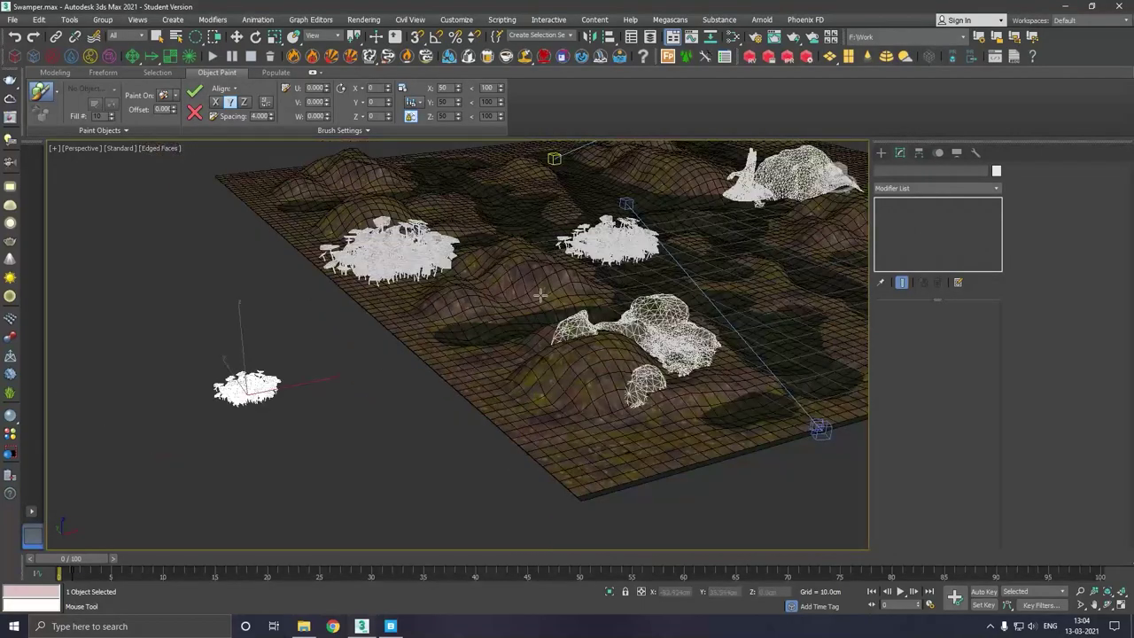
mouse_move(540, 295)
middle_mouse_down("alt")
mouse_move(531, 271)
mouse_move(563, 295)
mouse_move(595, 271)
mouse_move(599, 291)
middle_mouse_up("alt")
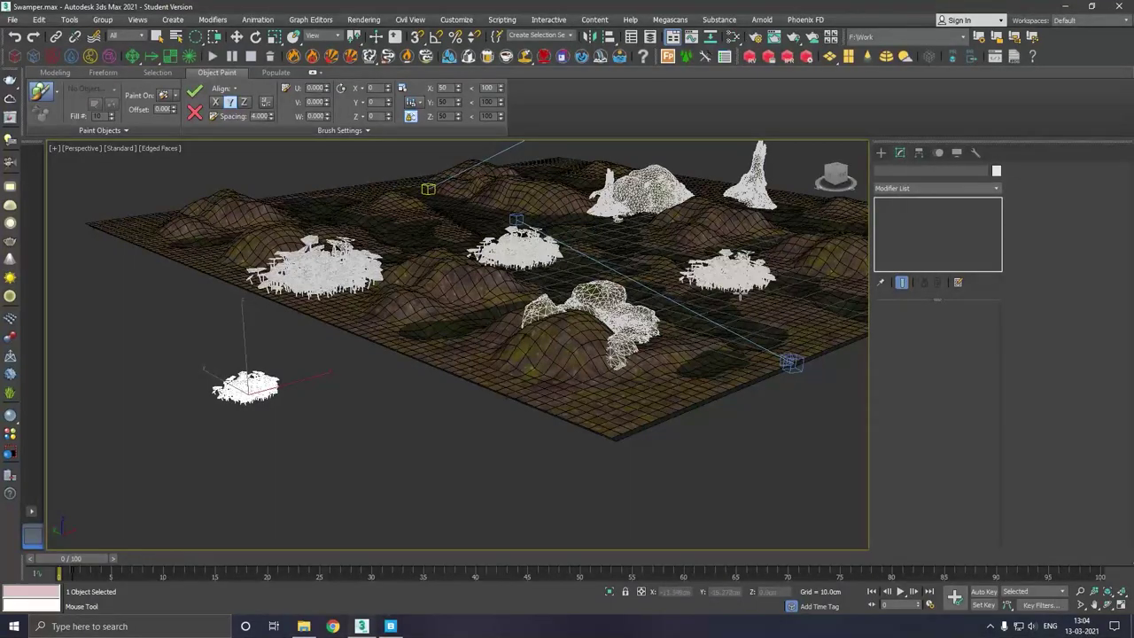
scroll(793, 306, "up", 5)
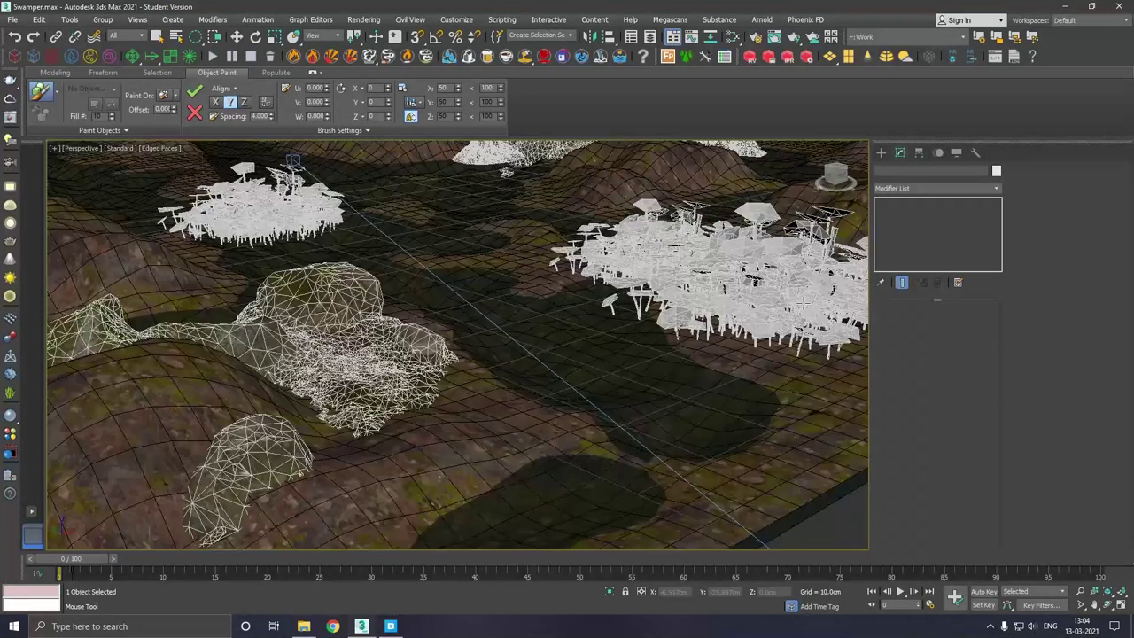
scroll(793, 301, "down", 5)
middle_click_drag(599, 306, 567, 301, "alt")
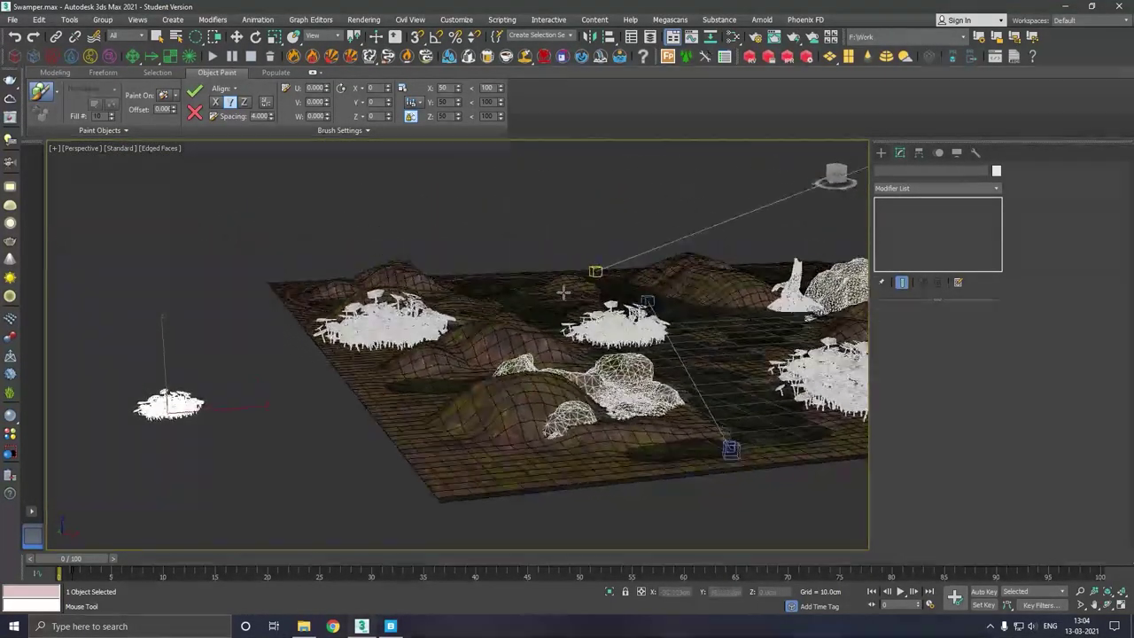
scroll(567, 301, "up", 3)
scroll(399, 292, "up", 2)
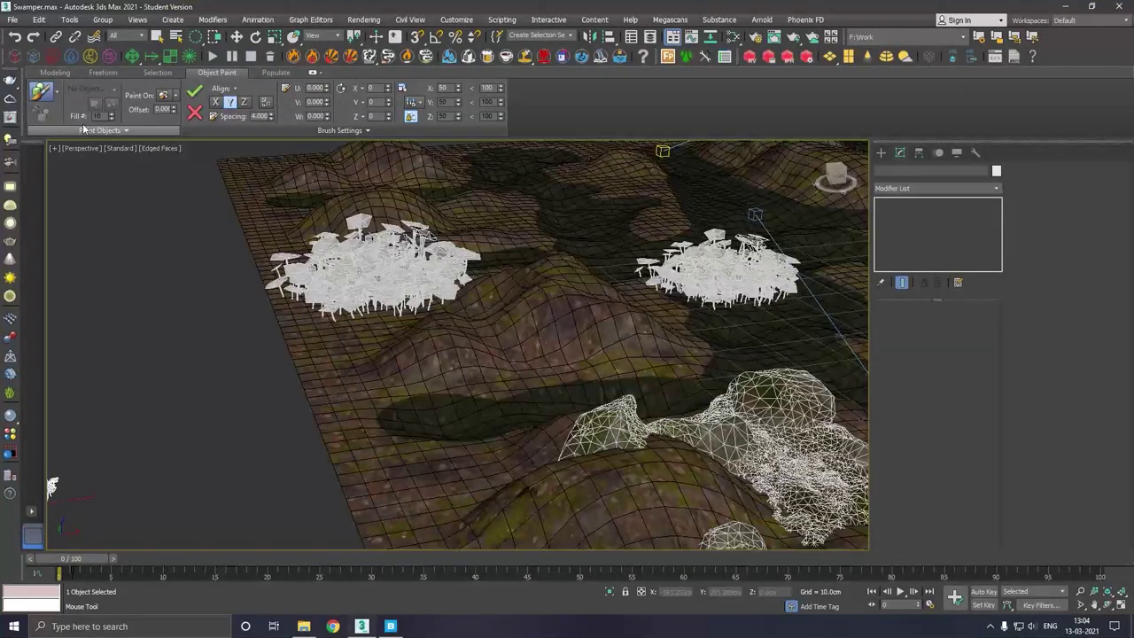
- Cancel and undo the extra painted clusters, keeping only one on the left
left_click(193, 112)
scroll(589, 332, "down", 5)
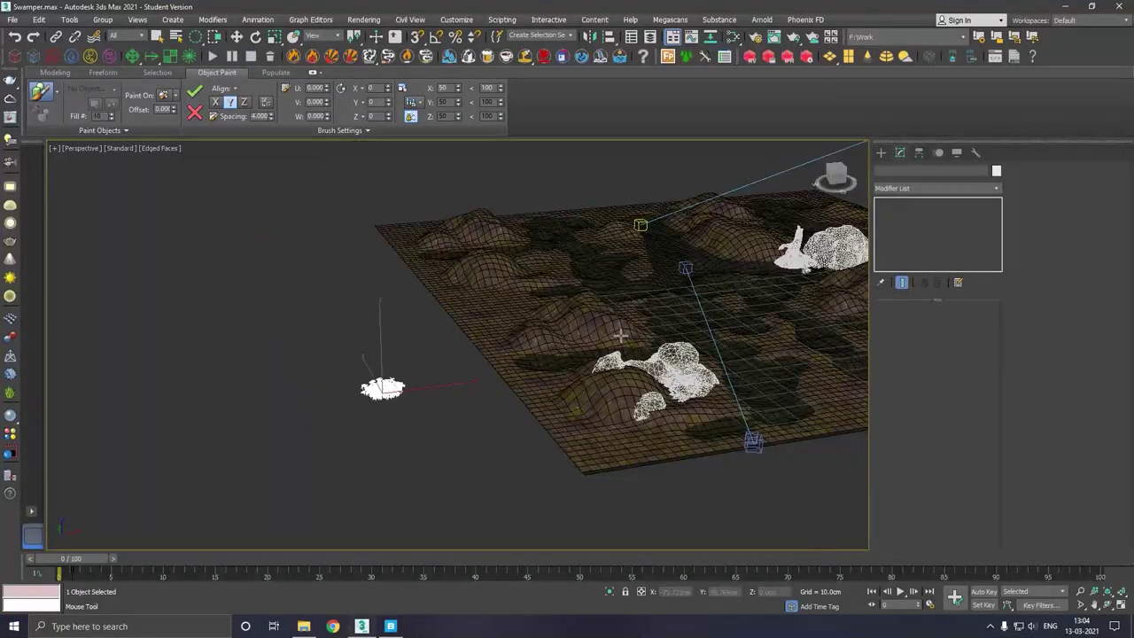
left_click(14, 37)
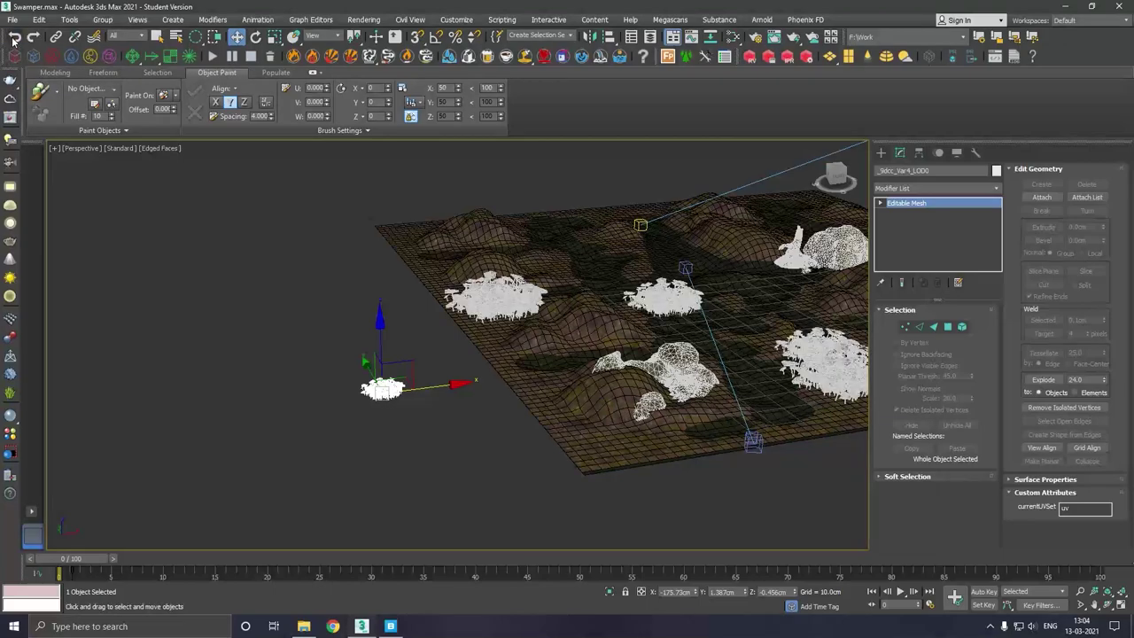
left_click(14, 37)
left_click(14, 37)
left_click(14, 37)
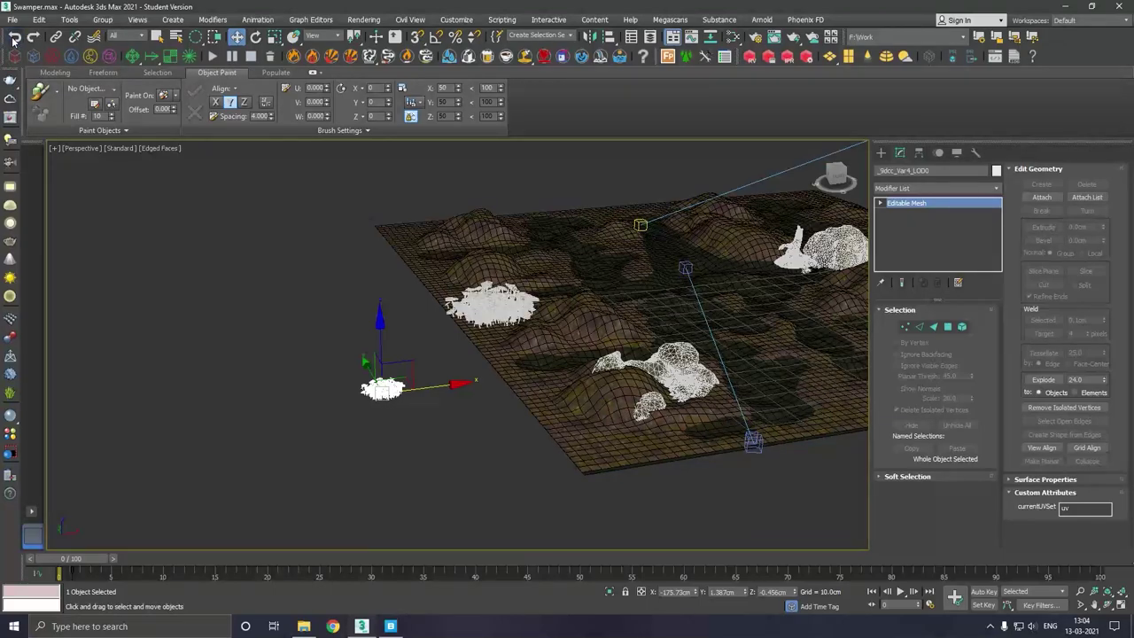
left_click(14, 37)
- Isolate the mushroom objects and review their grouping options without changes
left_click(14, 37)
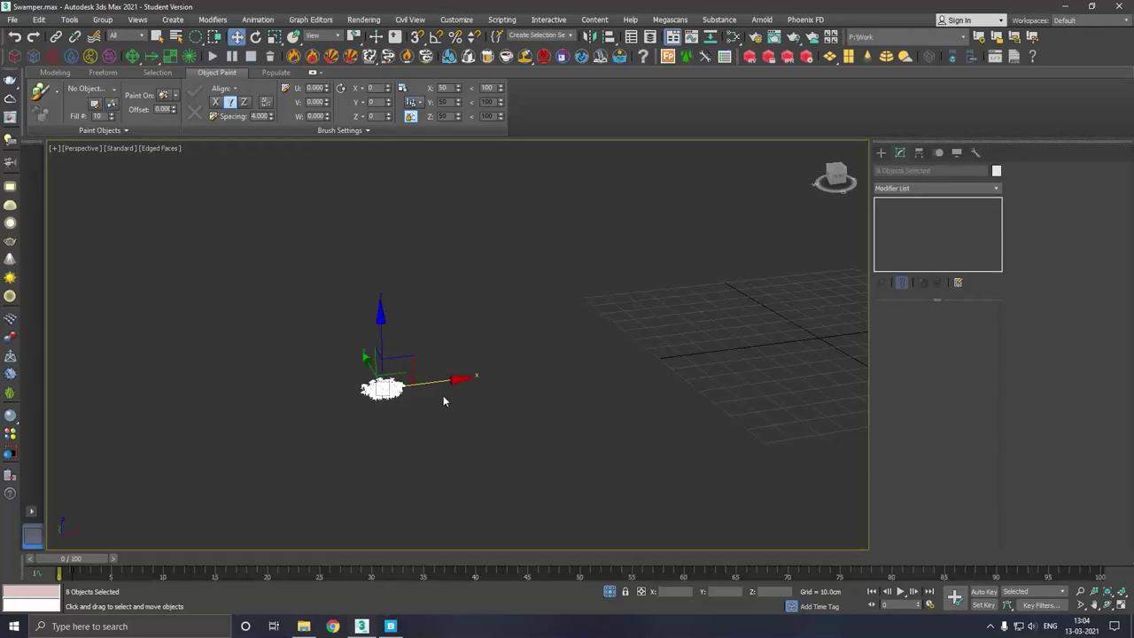
key("ctrl+z")
key("ctrl+z")
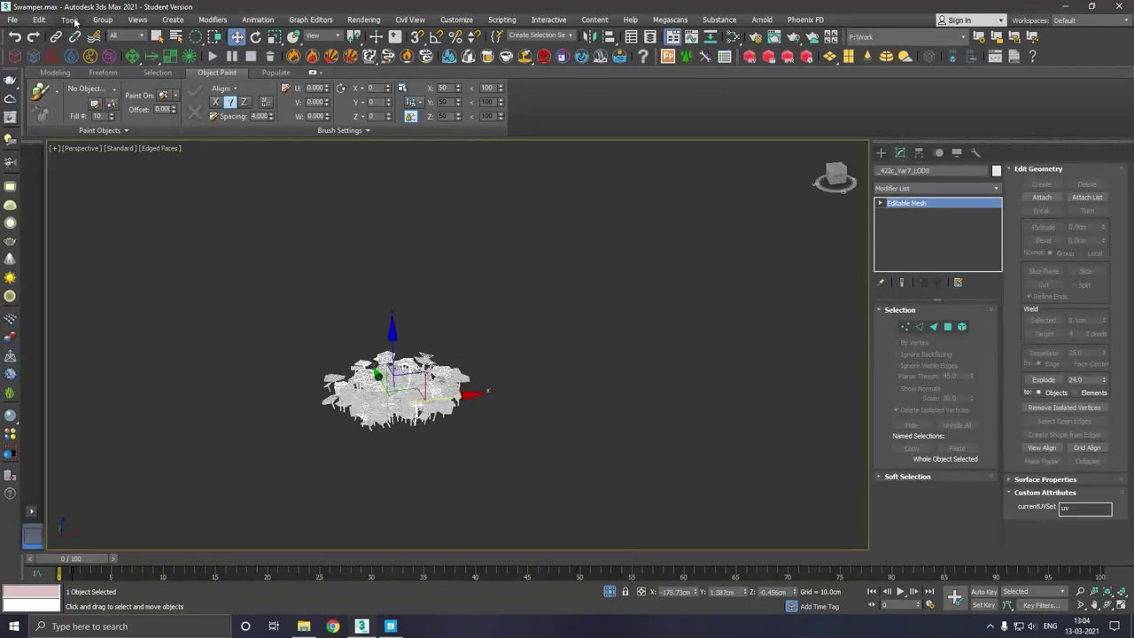
left_click(111, 22)
left_click(384, 279)
- Spread the mushroom variants apart and delete an unwanted variant on the right
left_click_drag(463, 400, 289, 424)
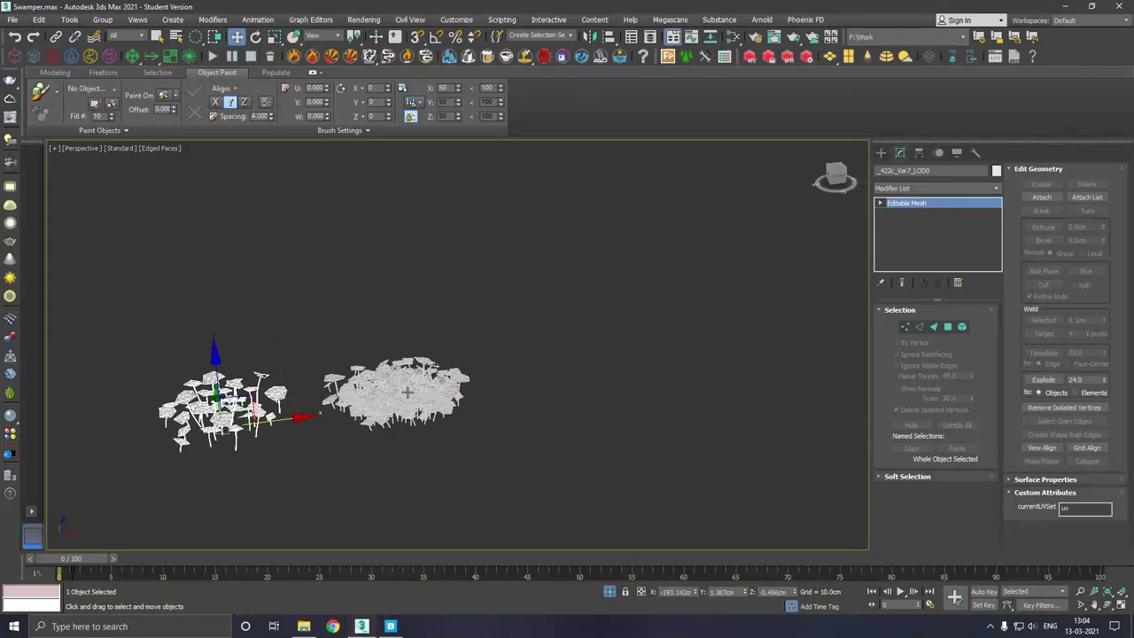
left_click(407, 393)
left_click_drag(470, 401, 593, 400)
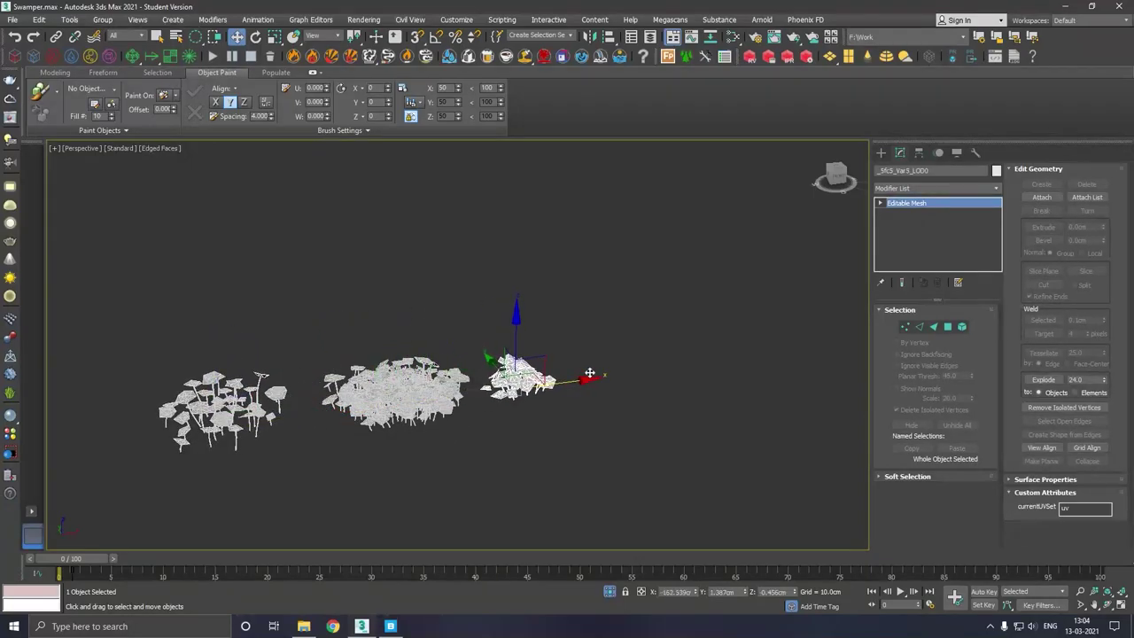
key("Delete")
left_click(441, 387)
left_click_drag(468, 401, 625, 377)
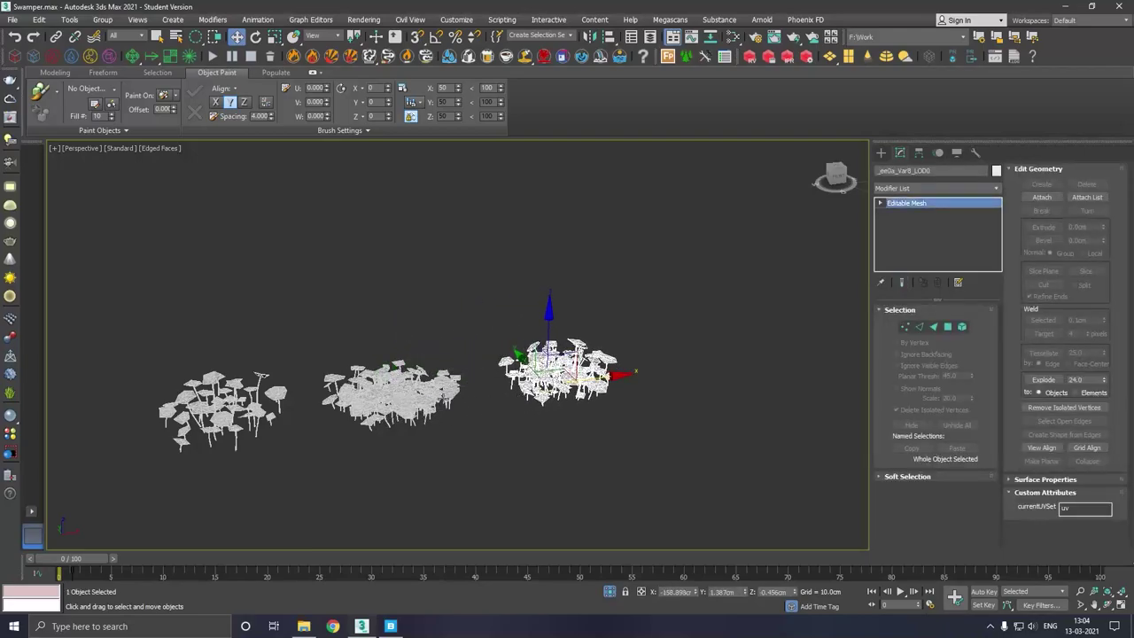
left_click(440, 401)
left_click_drag(459, 404, 482, 387)
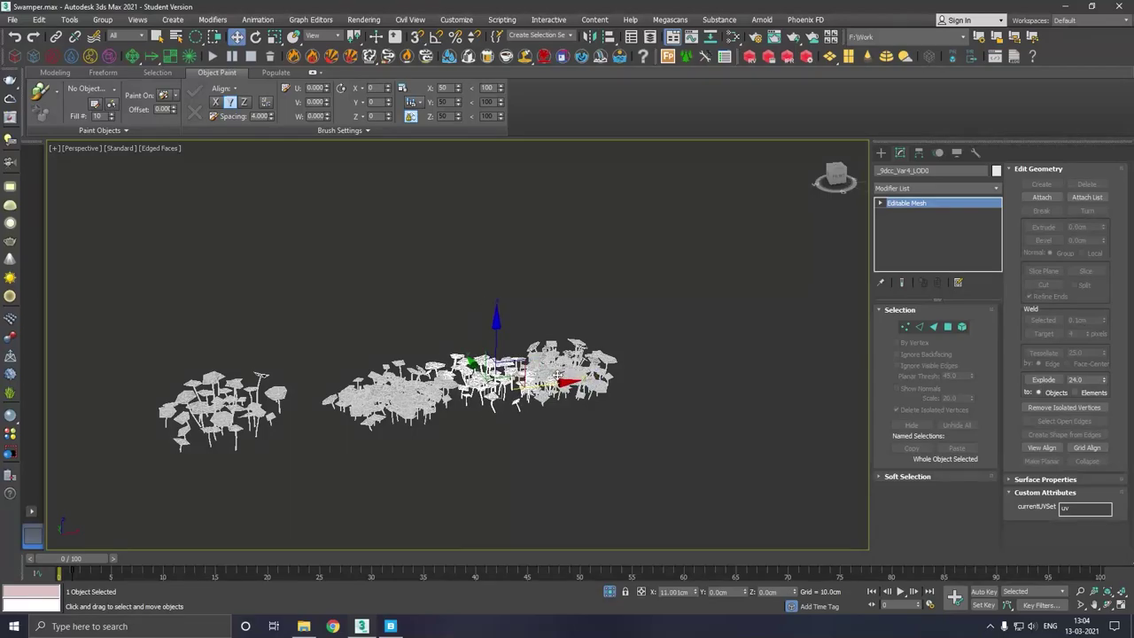
key("ctrl+z")
- Delete the extra mushroom clusters so only two variants remain
left_click(407, 403)
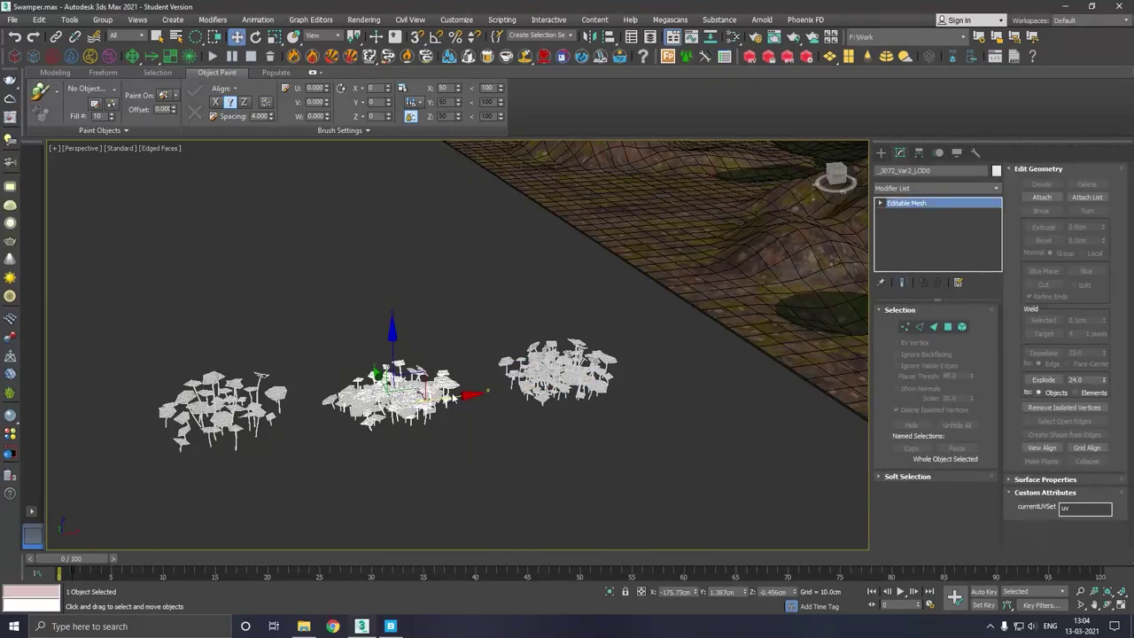
left_click_drag(459, 399, 190, 427)
key("ctrl+z")
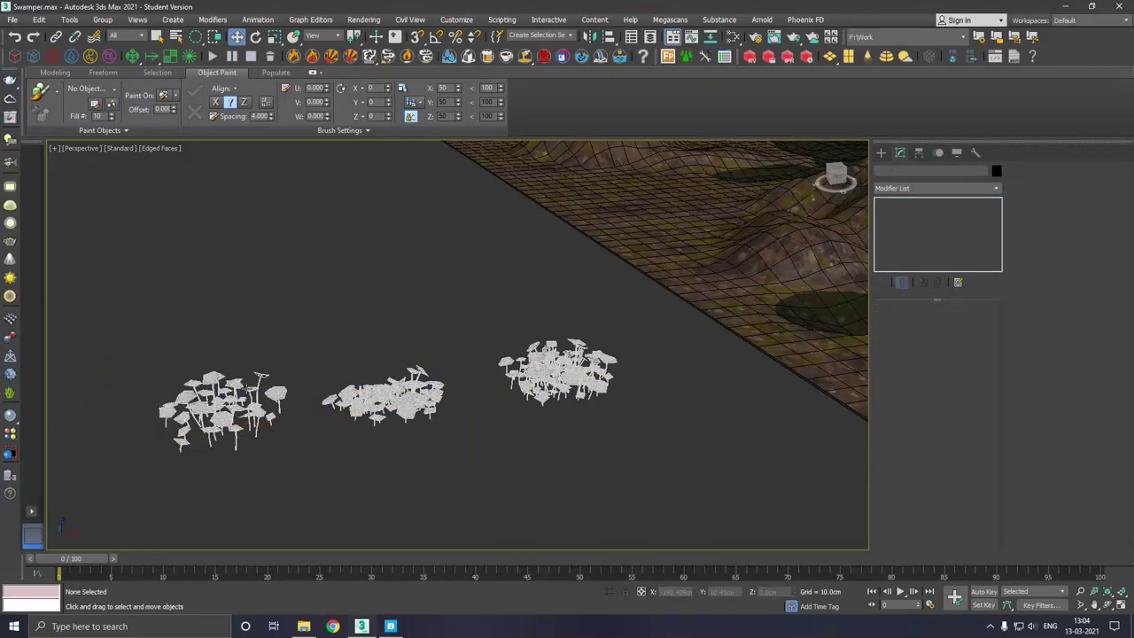
left_click(248, 394)
key("Delete")
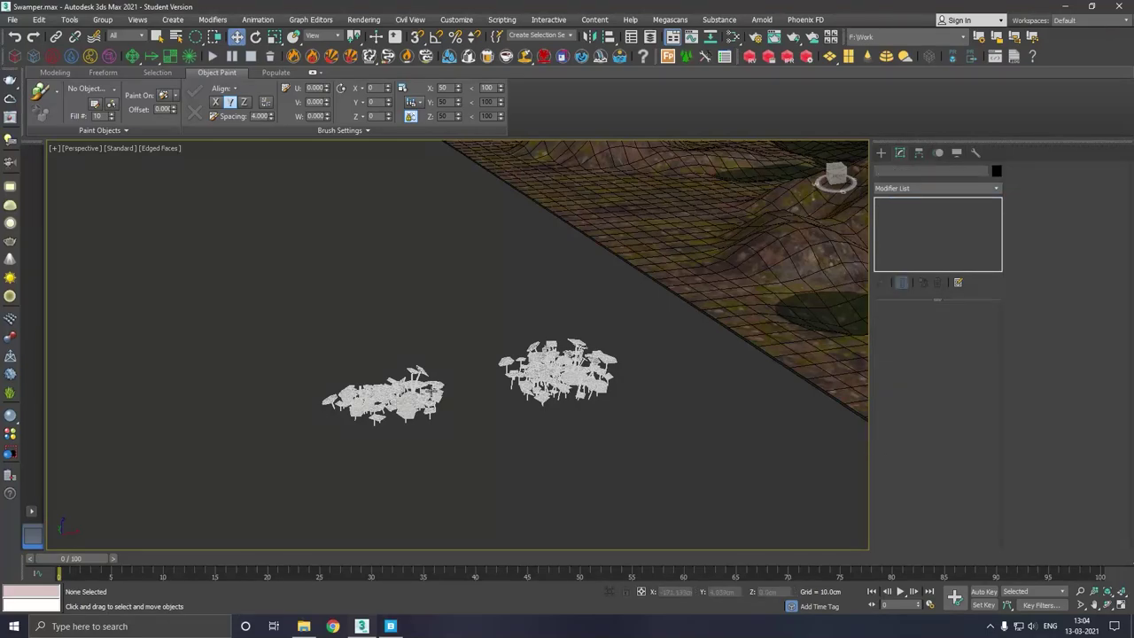
left_click(429, 392)
left_click_drag(467, 405, 290, 423)
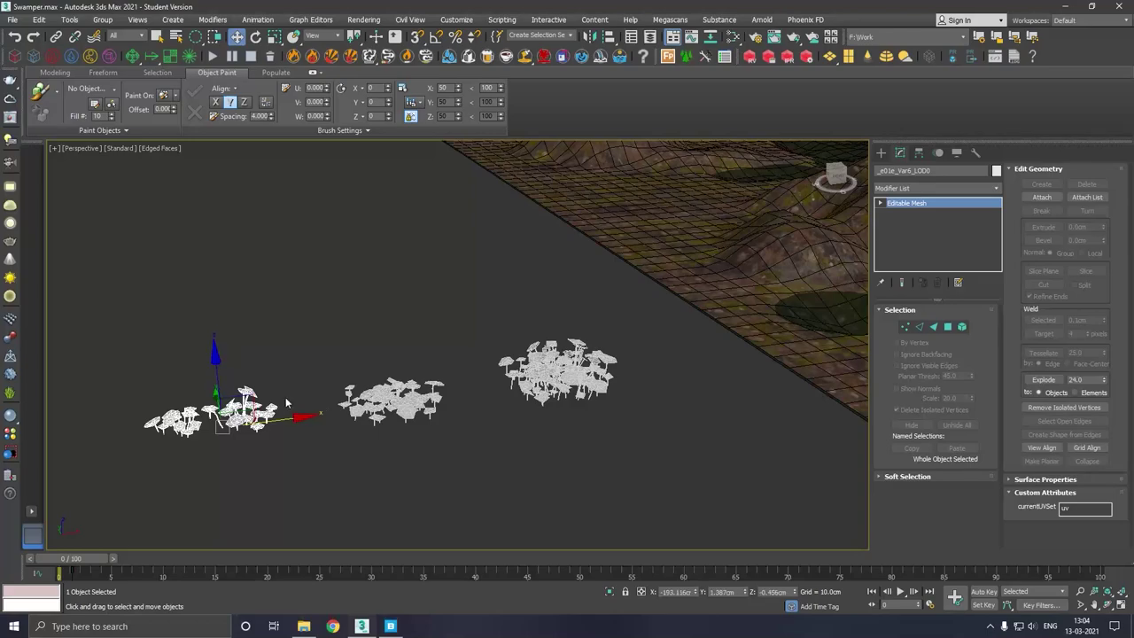
key("Delete")
left_click(583, 372)
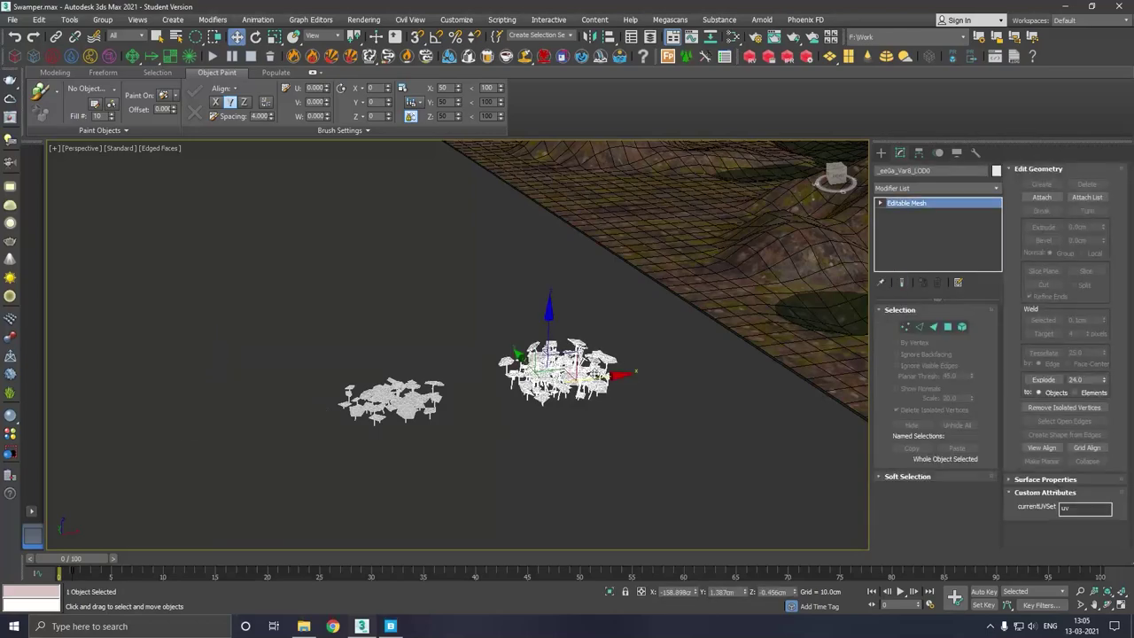
left_click_drag(624, 380, 319, 399)
key("Delete")
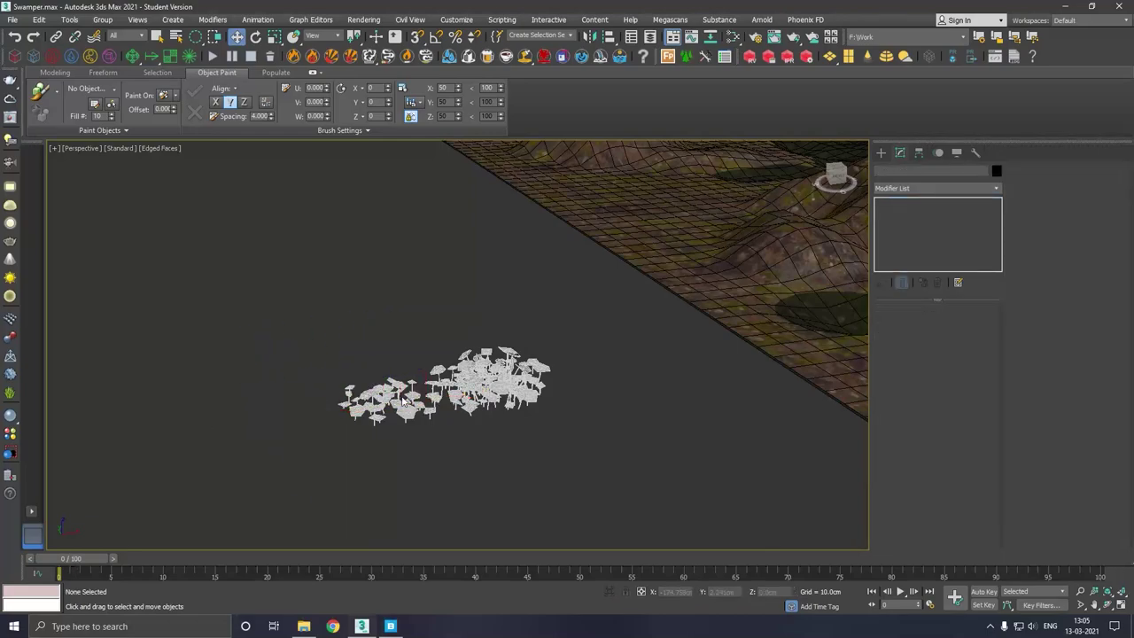
- Overlap the two remaining clusters and attach them into _314e_Var3_LOD0, back on the terrain
left_click(410, 406)
left_click_drag(414, 403, 557, 379)
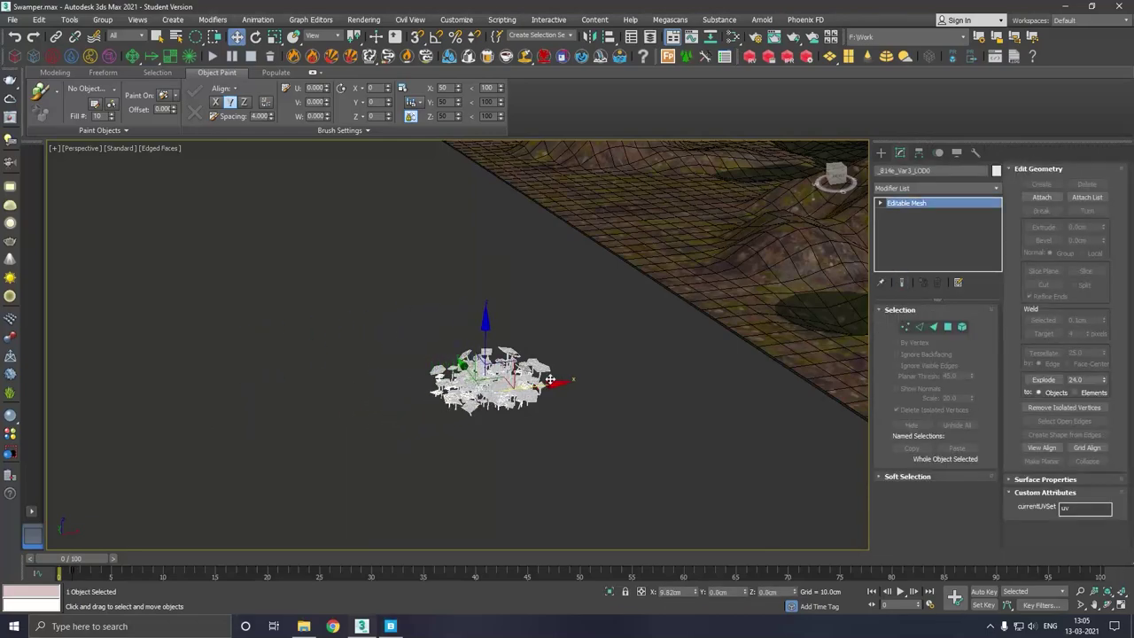
left_click(1042, 197)
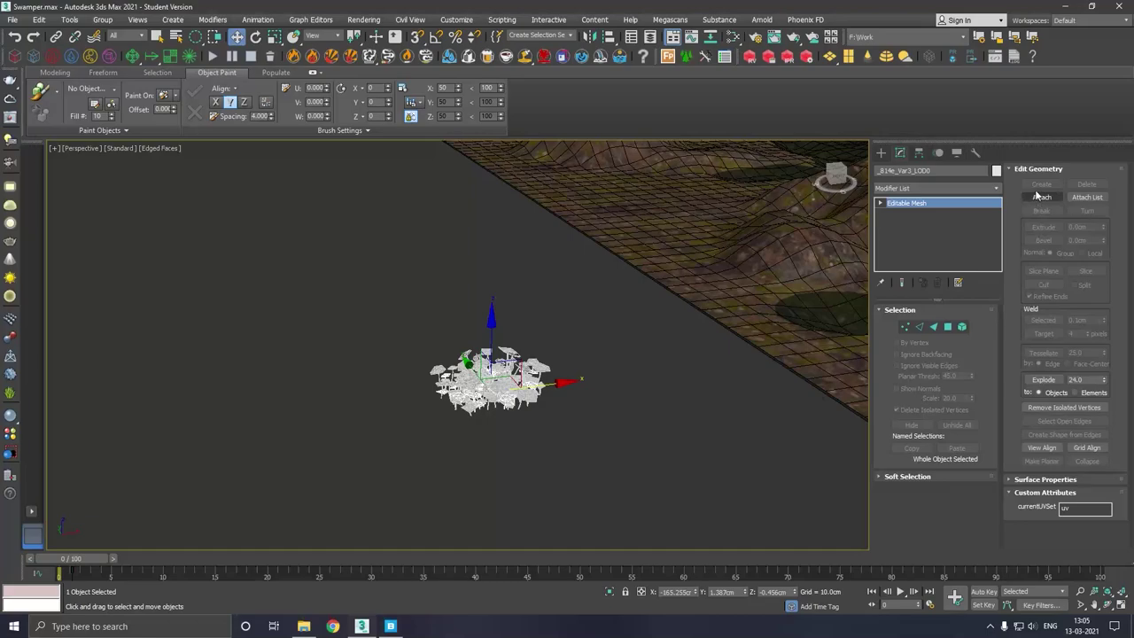
left_click(463, 400)
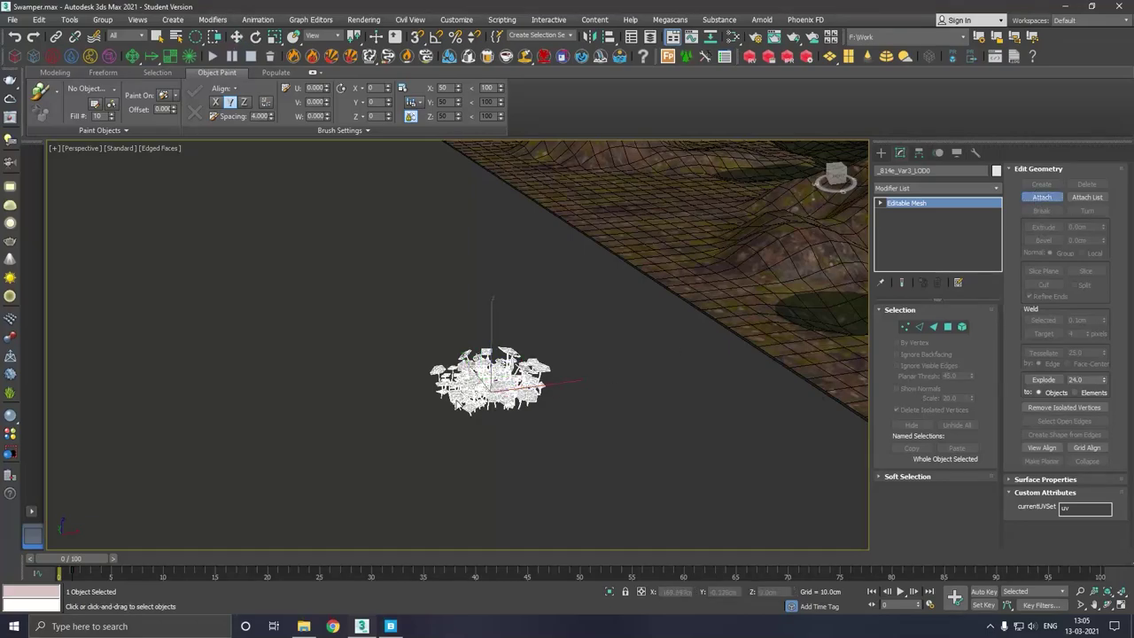
key("w")
middle_click_drag(611, 380, 461, 390, "alt")
- Cancel a test mushroom stroke and set Object Paint scale X/Y/Z to 25 with max 50
left_click(40, 91)
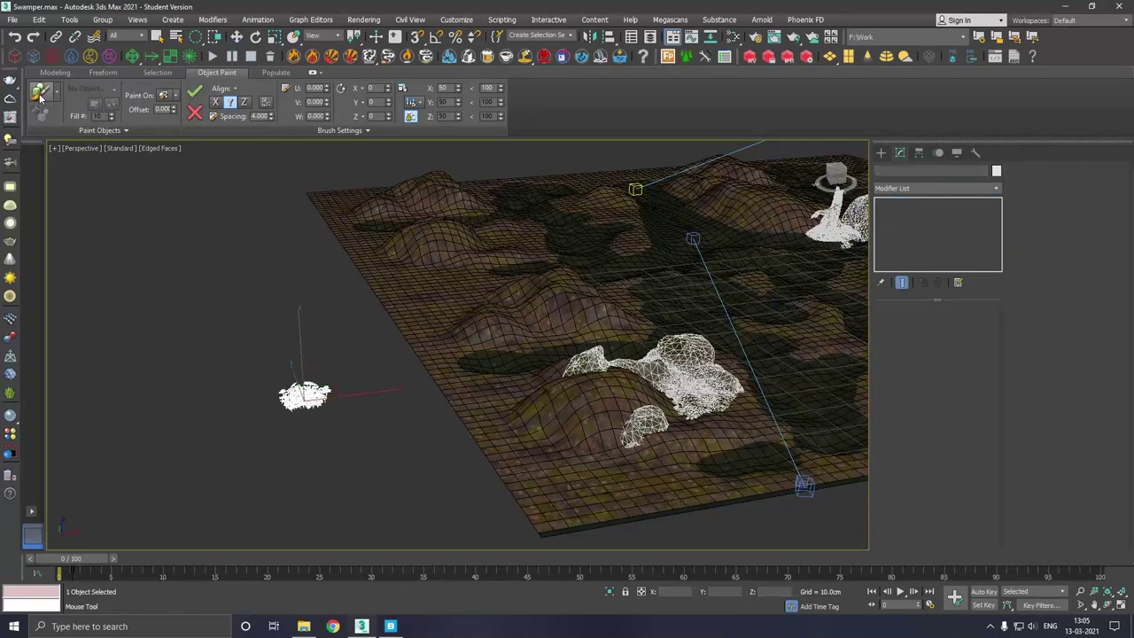
left_click_drag(467, 305, 476, 255)
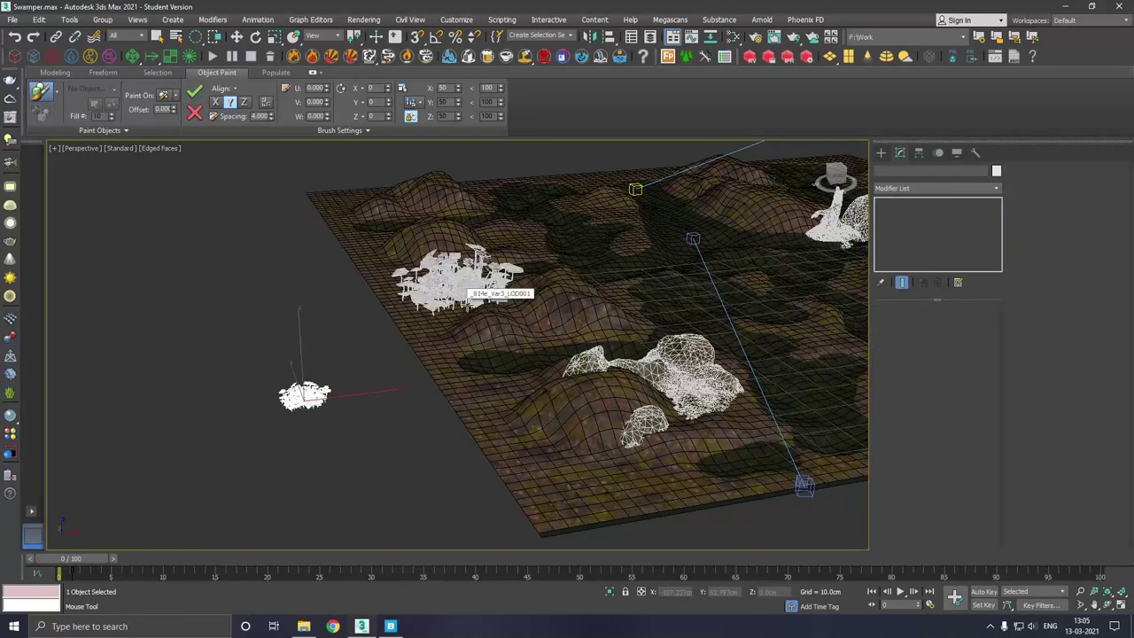
left_click(194, 113)
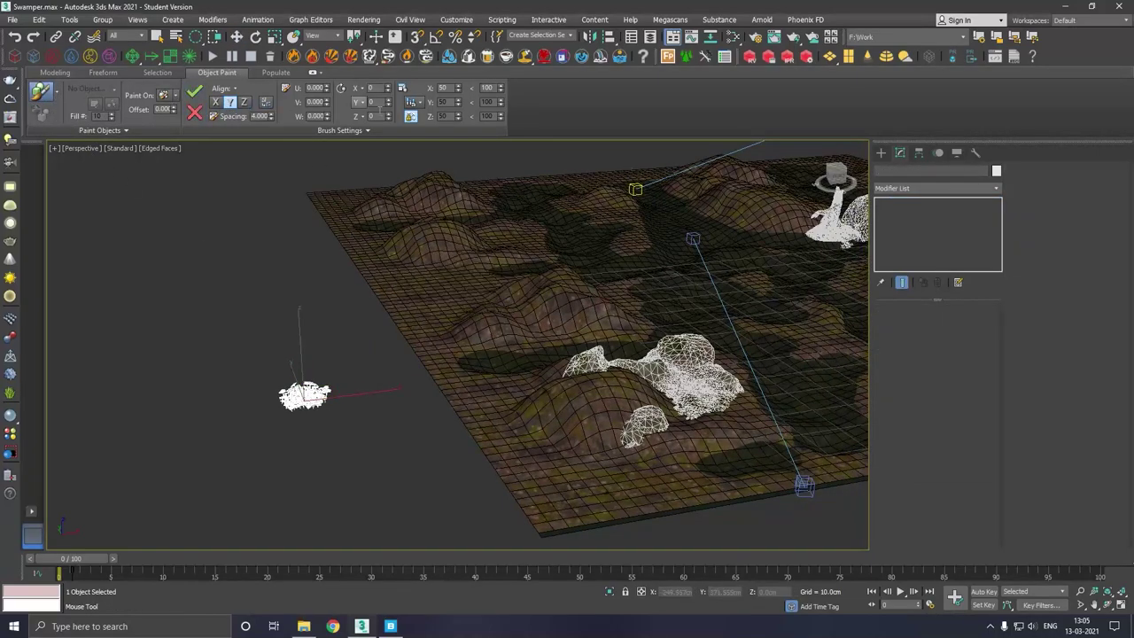
left_click(443, 88)
- Paint bush strokes across the terrain middle and over the lower-left rocks, then restore four viewports
scroll(445, 292, "up", 5)
left_click(445, 291)
scroll(387, 309, "down", 5)
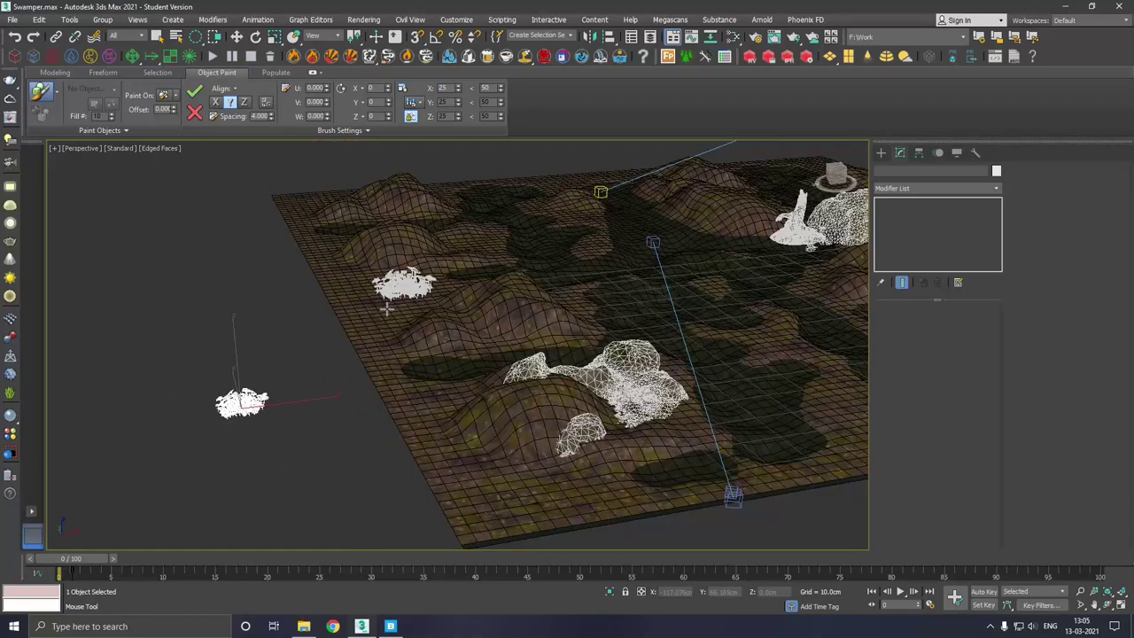
mouse_move(692, 305)
middle_mouse_down("alt")
mouse_move(598, 331)
mouse_move(611, 327)
middle_mouse_up("alt")
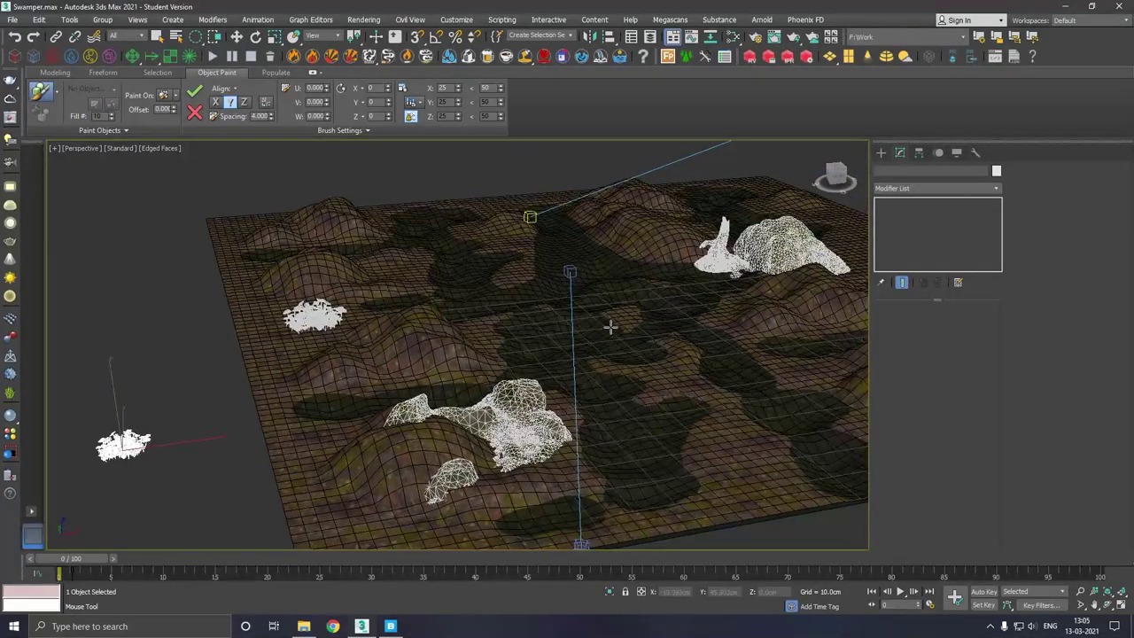
left_click(687, 387)
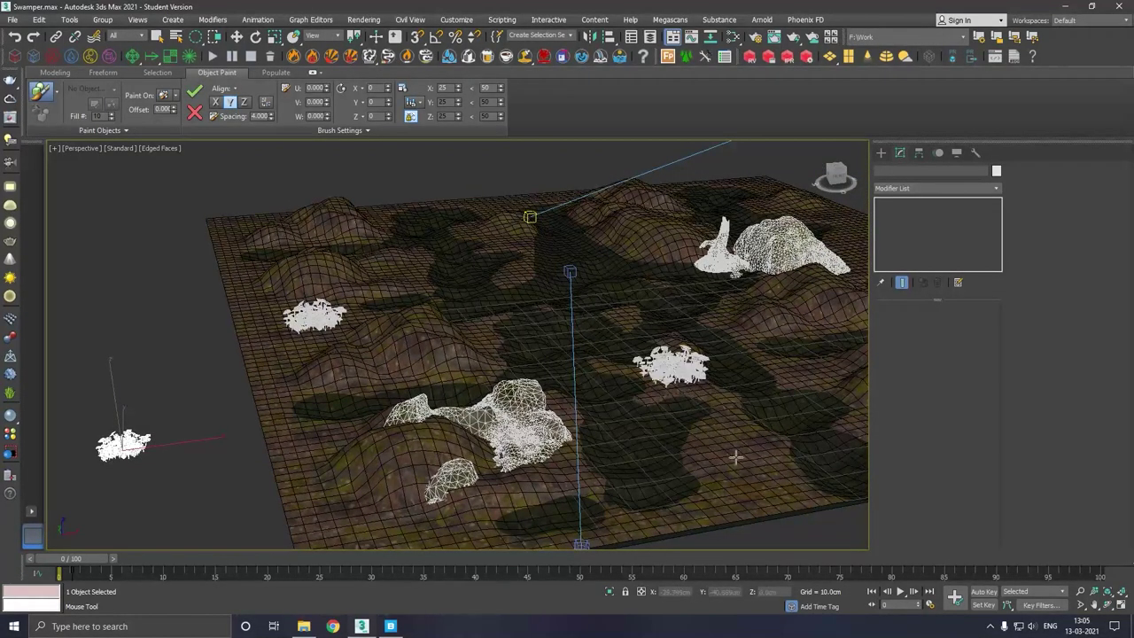
mouse_move(734, 457)
left_mouse_down()
mouse_move(728, 409)
mouse_move(701, 377)
left_mouse_up()
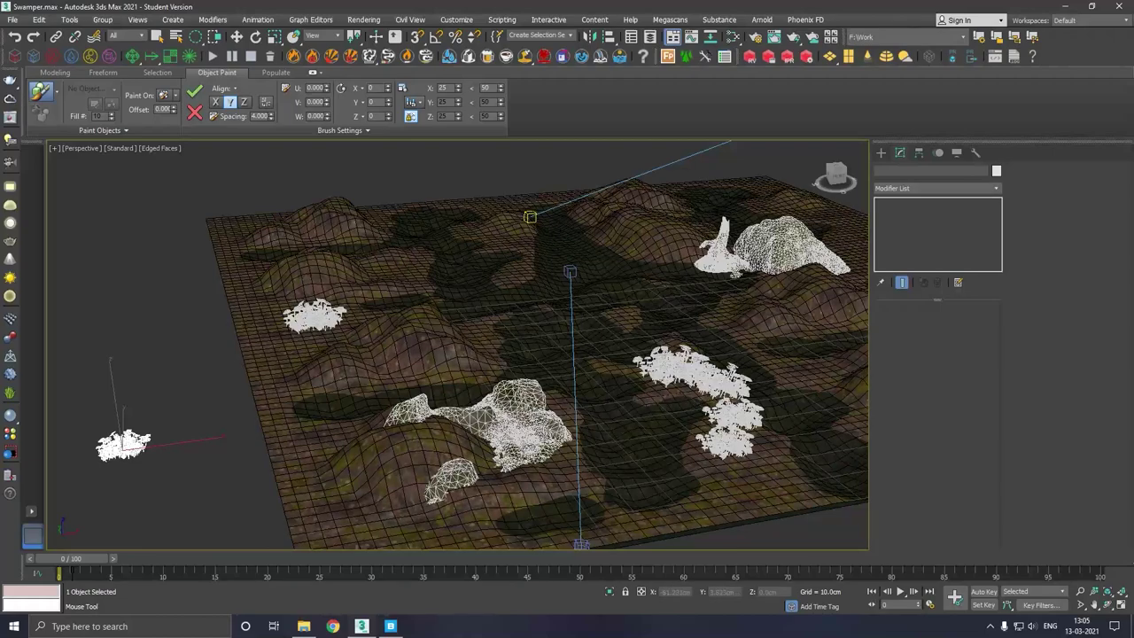
mouse_move(496, 452)
left_mouse_down()
mouse_move(434, 417)
mouse_move(404, 469)
mouse_move(354, 438)
left_mouse_up()
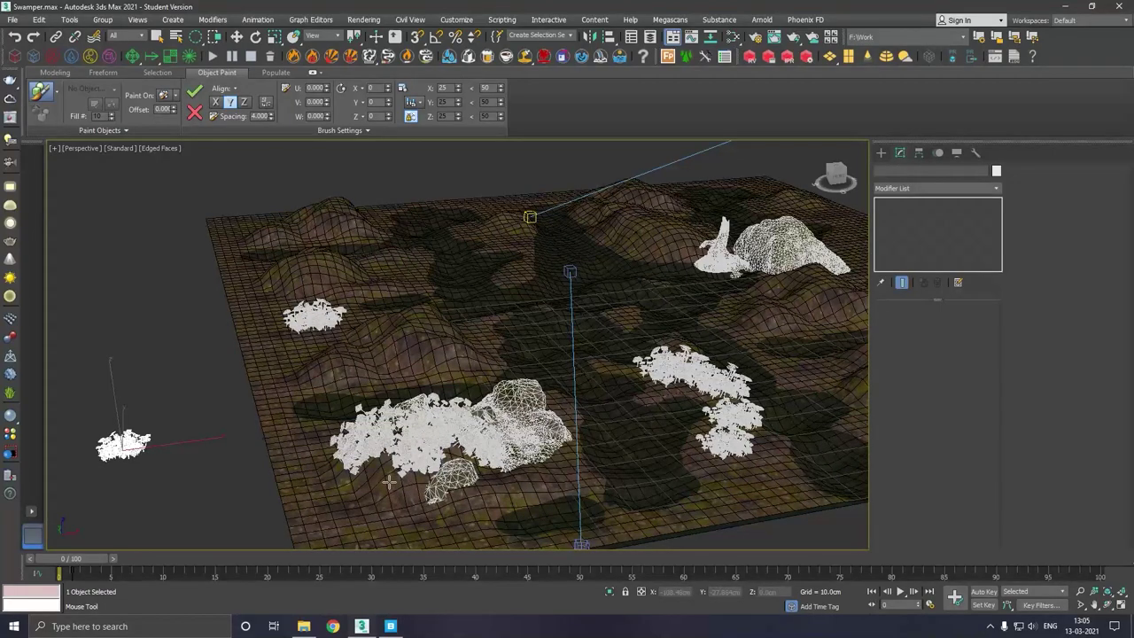
left_click_drag(389, 482, 478, 462)
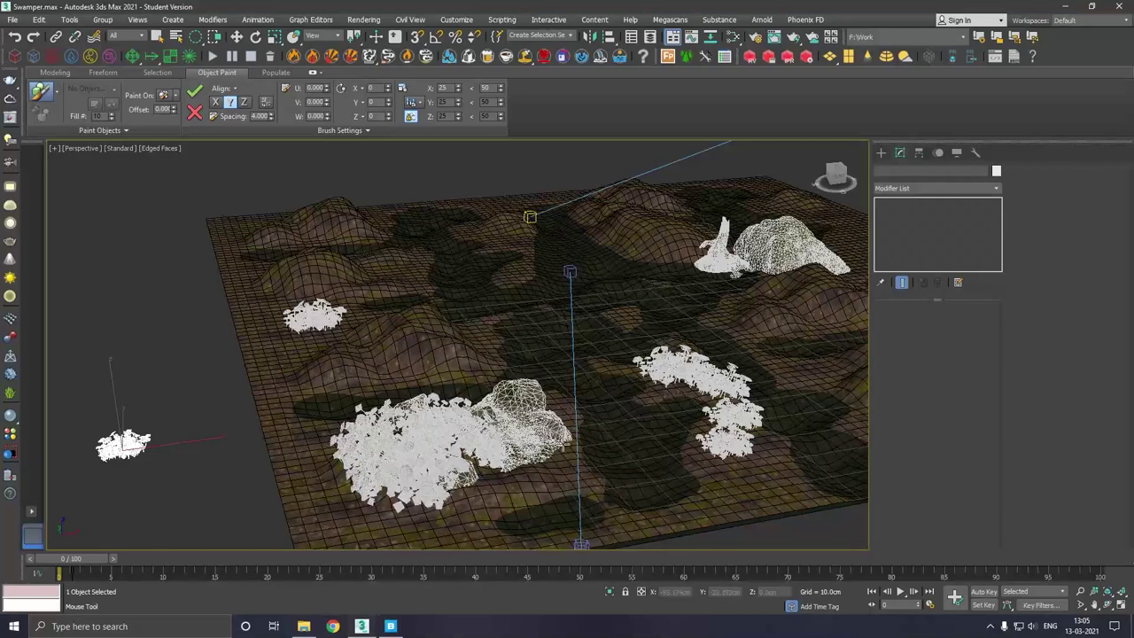
middle_click_drag(577, 424, 544, 408)
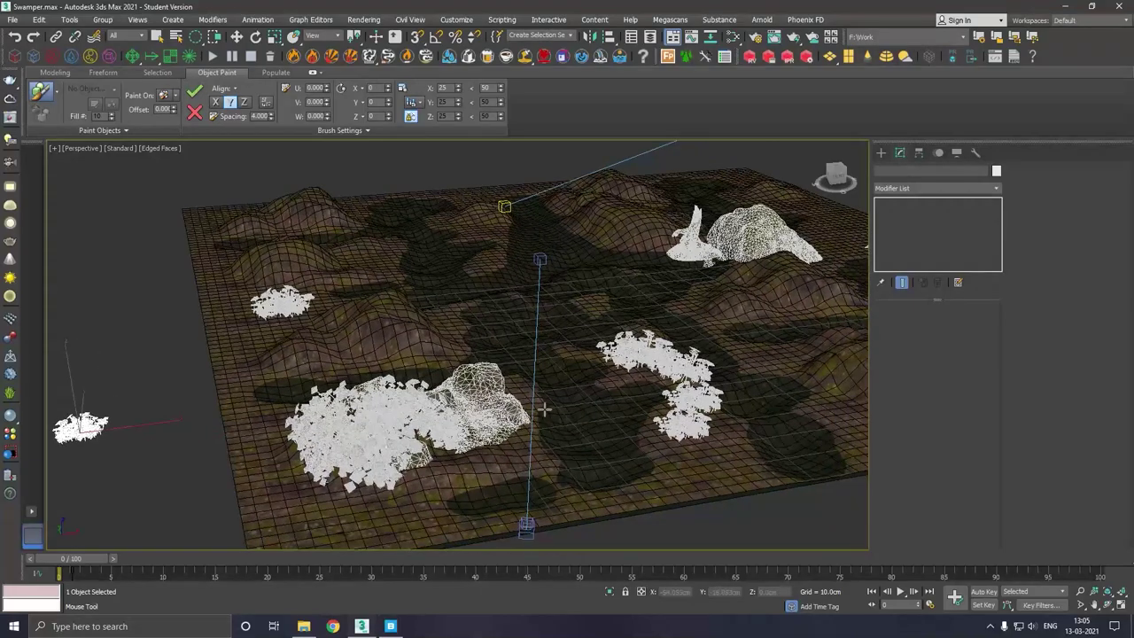
left_click(1121, 607)
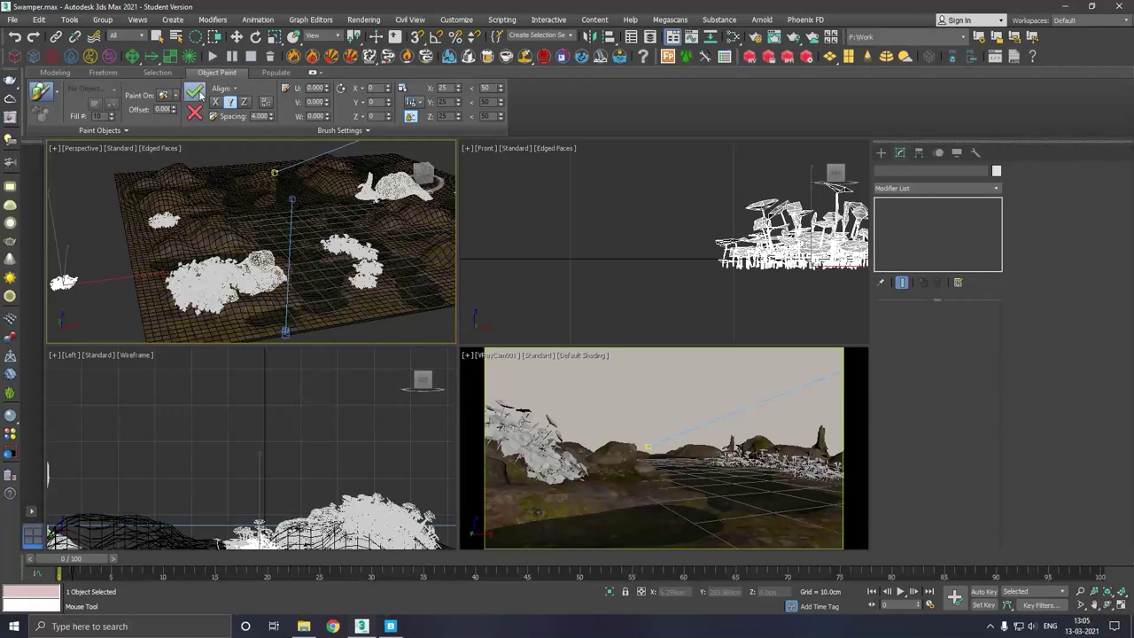
- Paint foliage across the hill on the right side of the terrain
mouse_move(274, 282)
middle_mouse_down()
mouse_move(288, 286)
mouse_move(271, 256)
mouse_move(235, 308)
middle_mouse_up()
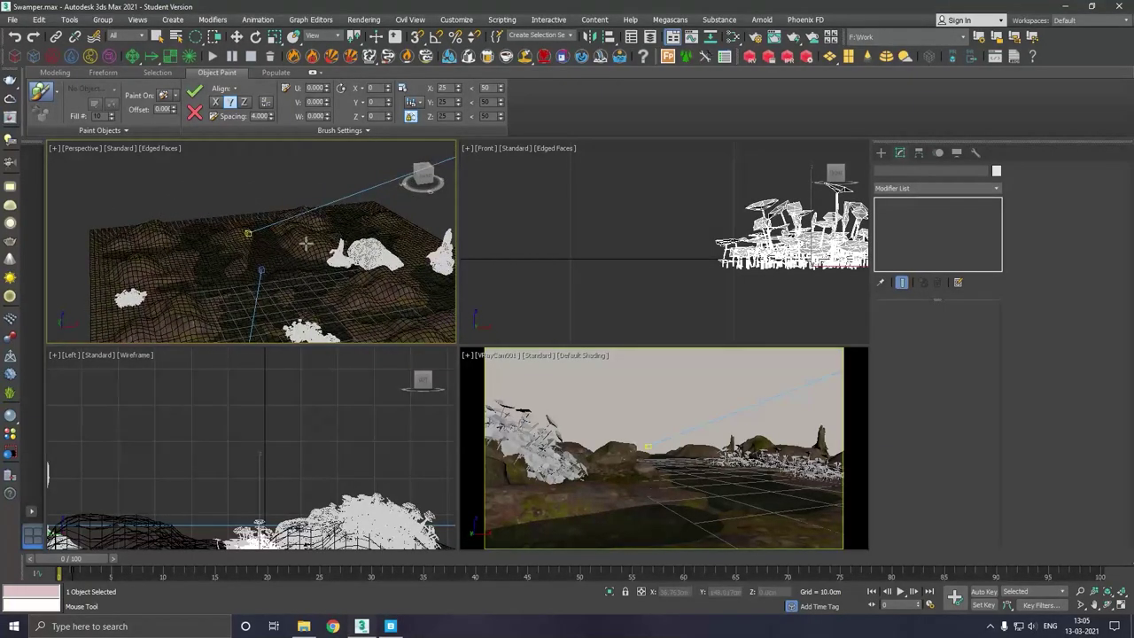
scroll(324, 244, "up", 2)
scroll(350, 252, "up", 2)
left_click_drag(354, 253, 412, 262)
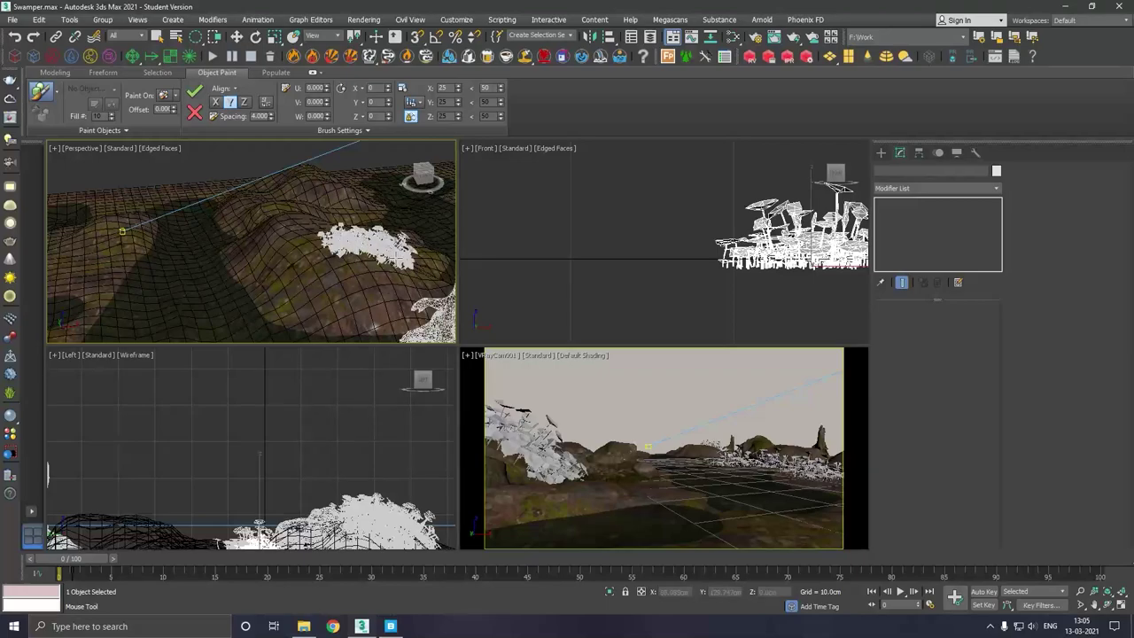
mouse_move(359, 208)
left_mouse_down()
mouse_move(313, 232)
mouse_move(331, 259)
mouse_move(375, 271)
left_mouse_up()
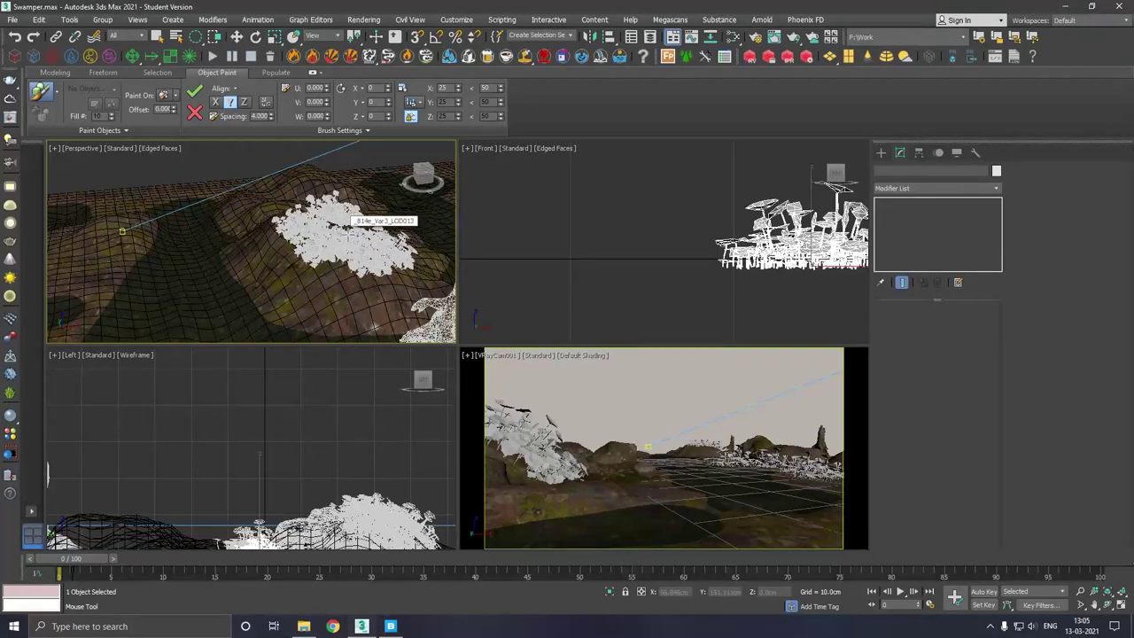
left_click_drag(351, 230, 381, 222)
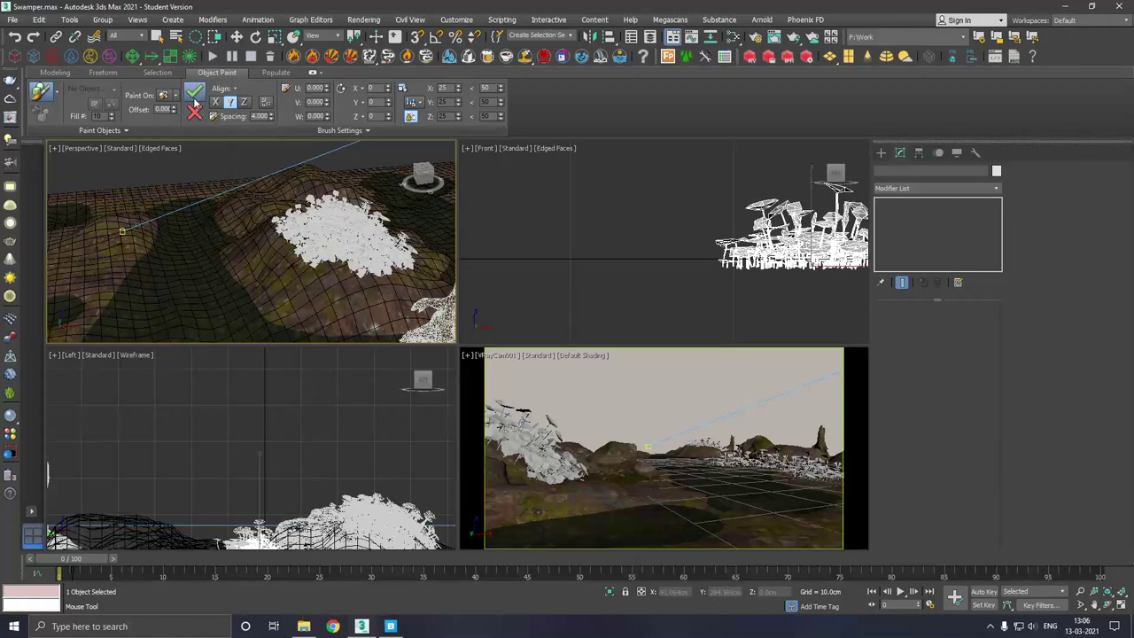
- Return to the full terrain view, paint several foliage clusters, then undo the latest ones
key("shift+z")
key("shift+z")
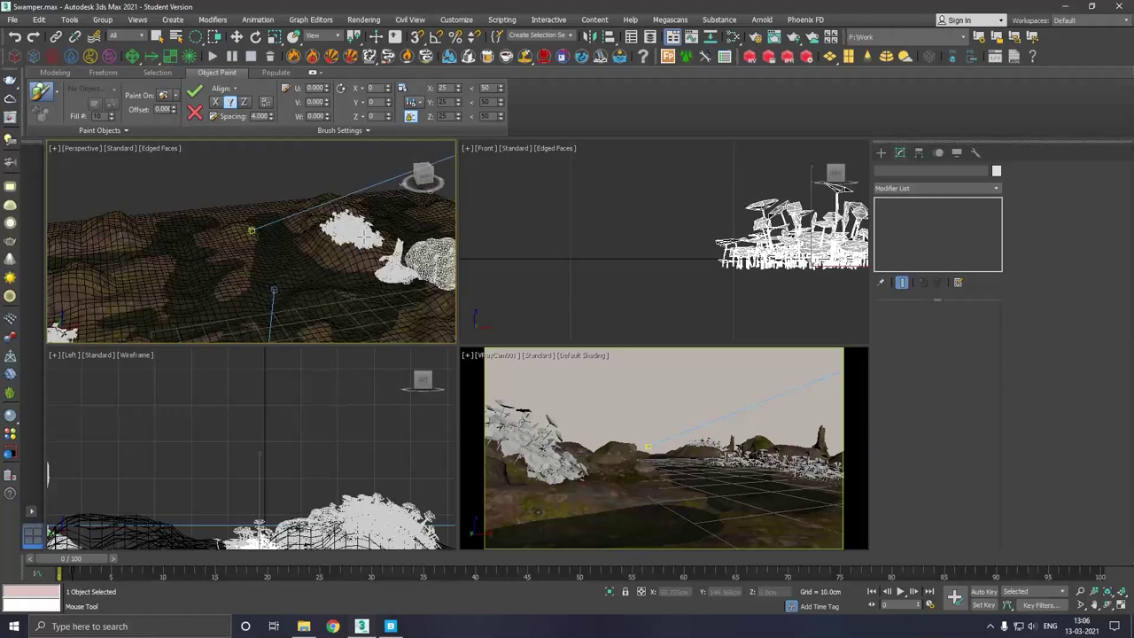
key("shift+z")
key("shift+z")
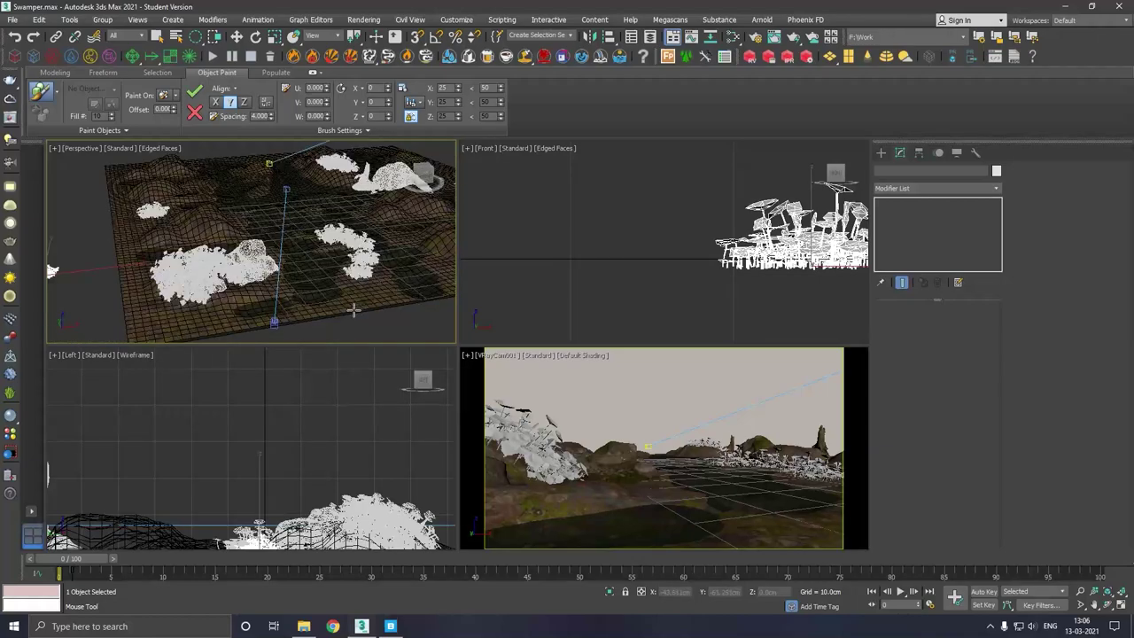
key("shift+z")
left_click(368, 312)
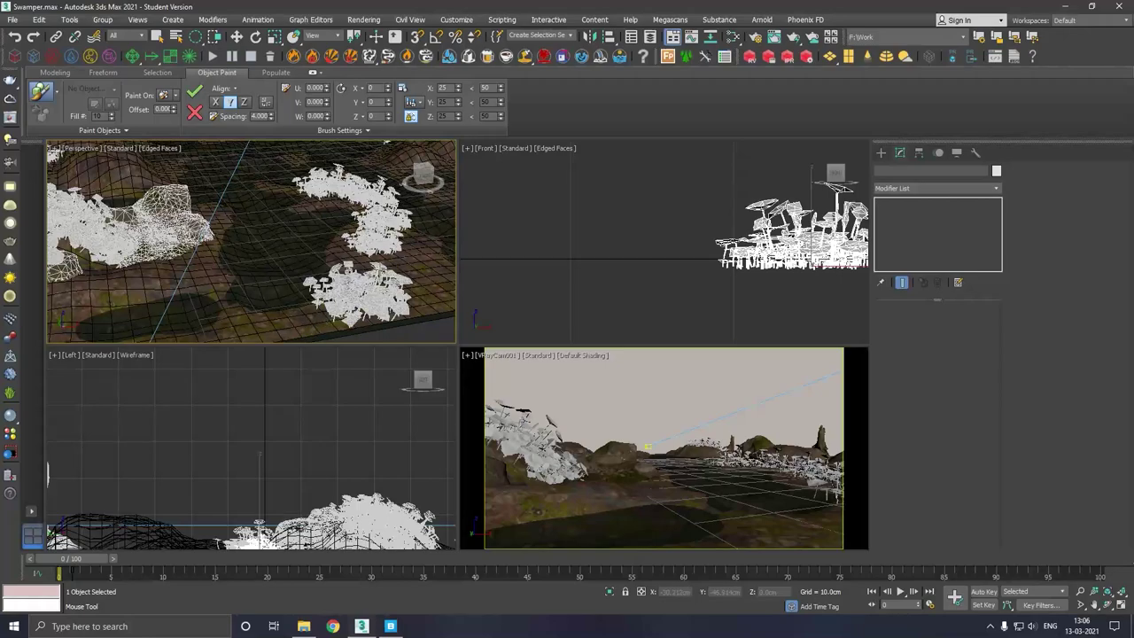
left_click(374, 266)
left_click(278, 326)
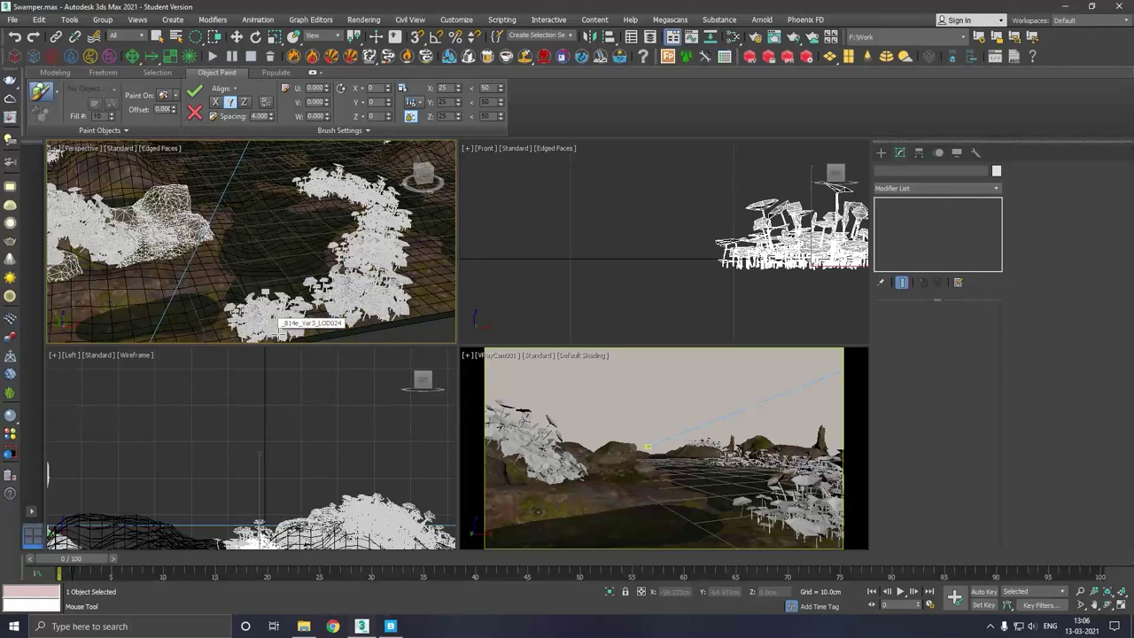
left_click(201, 273)
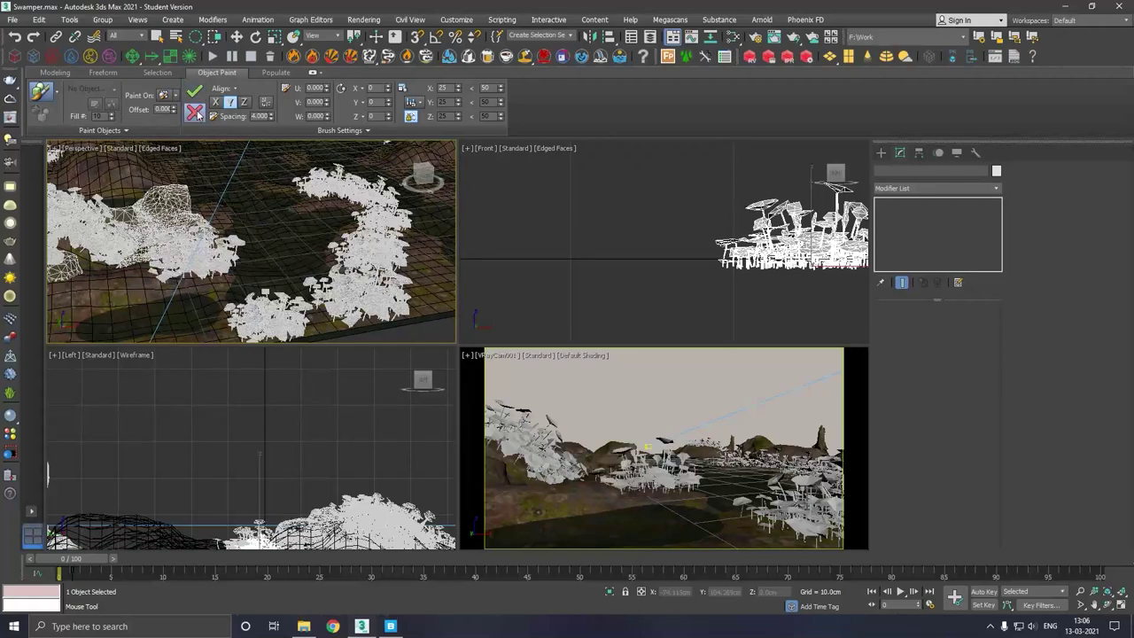
key("ctrl+z")
- Paint new foliage clusters beside the strip and near the front edge, discarding the last one
left_click(309, 329)
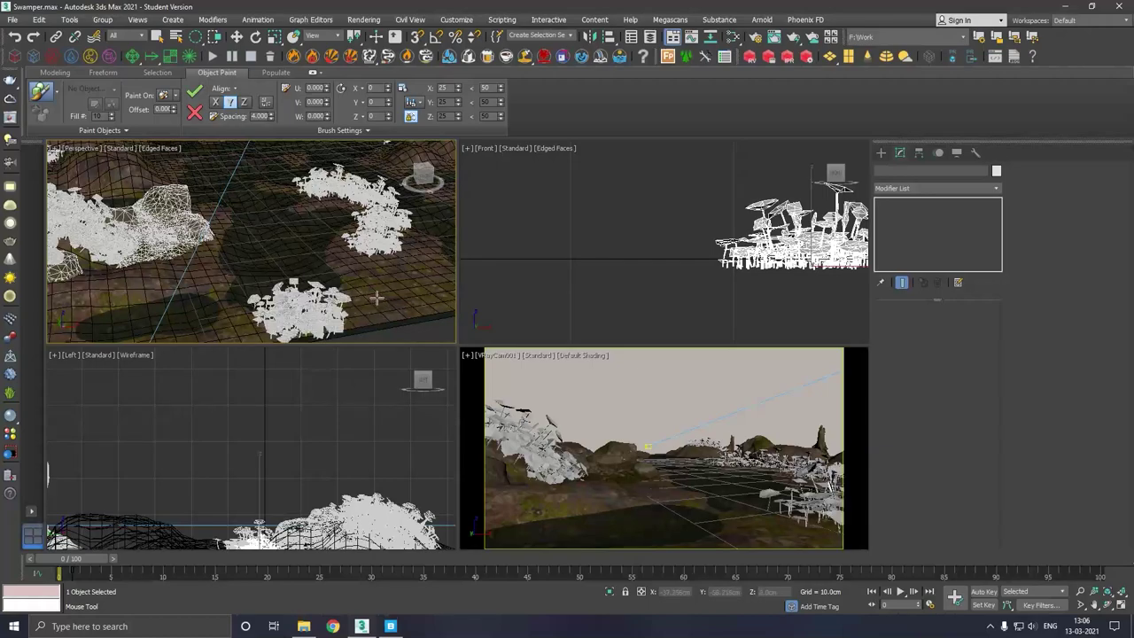
left_click(376, 299)
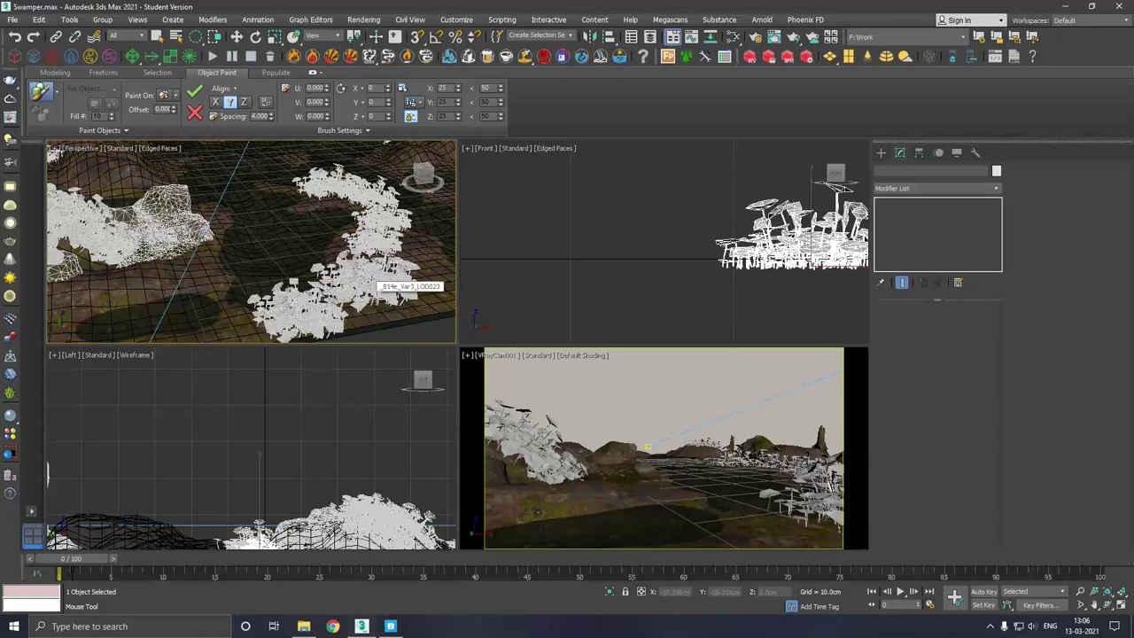
left_click(251, 337)
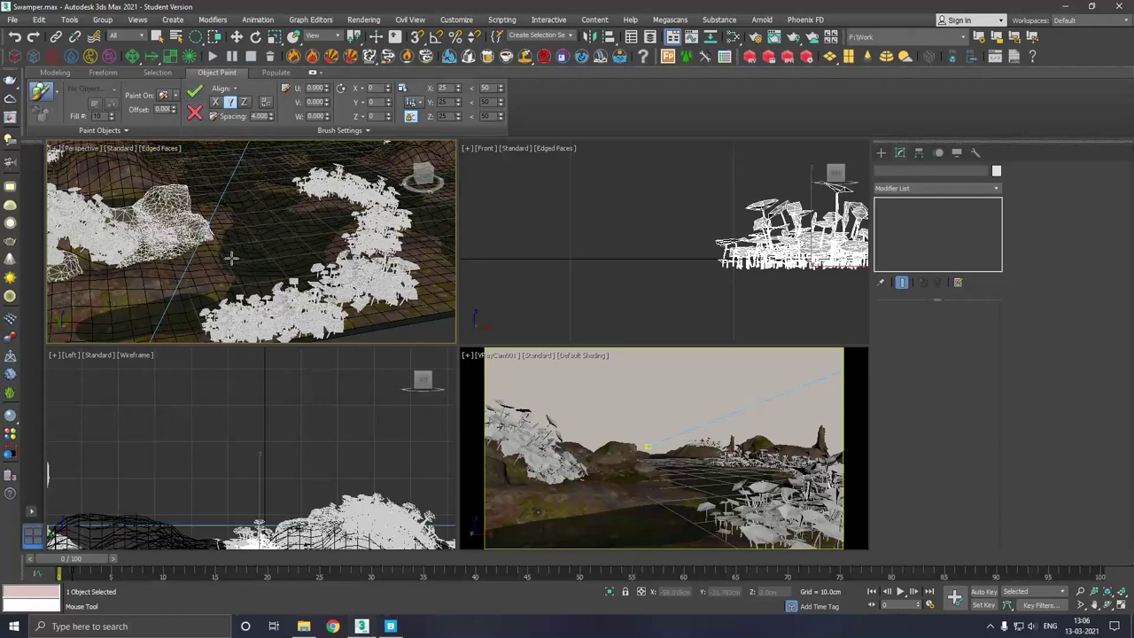
mouse_move(230, 258)
middle_mouse_down("alt")
mouse_move(328, 255)
mouse_move(319, 263)
middle_mouse_up("alt")
left_click(254, 282)
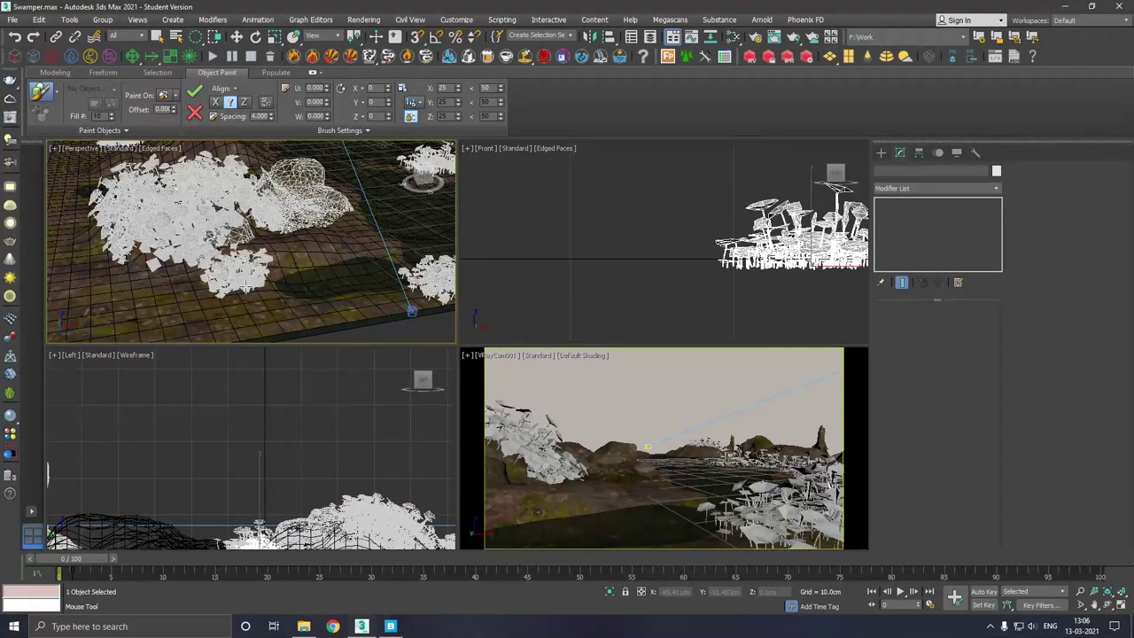
left_click(199, 114)
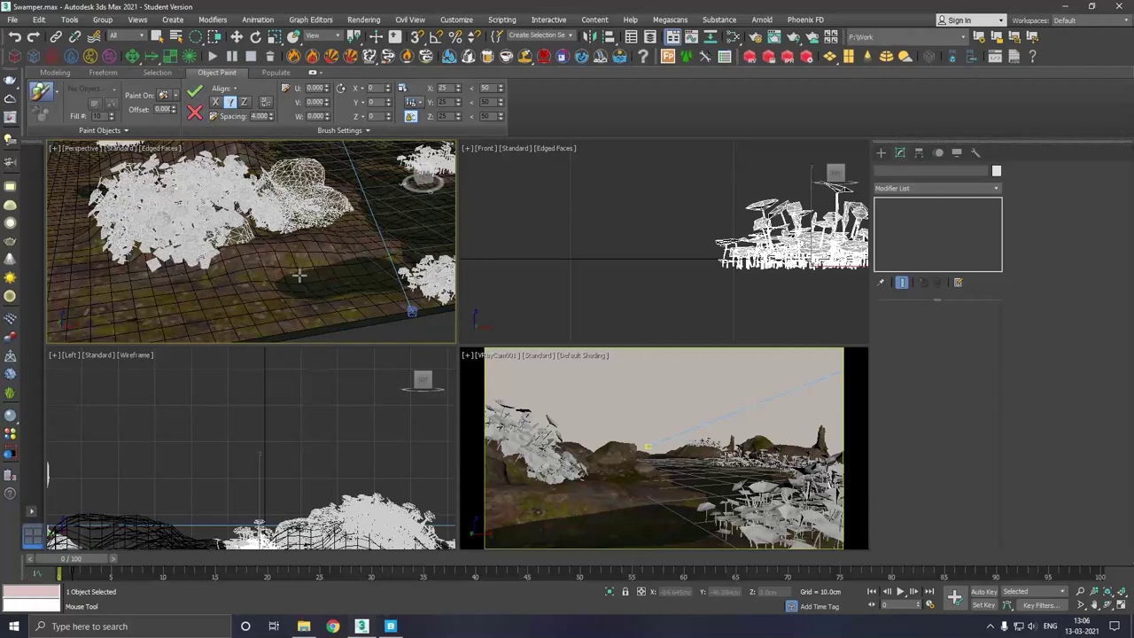
- Paint a dense plant cluster beside the rock and tilt the view across the terrain
scroll(334, 264, "up", 2)
scroll(304, 245, "up", 3)
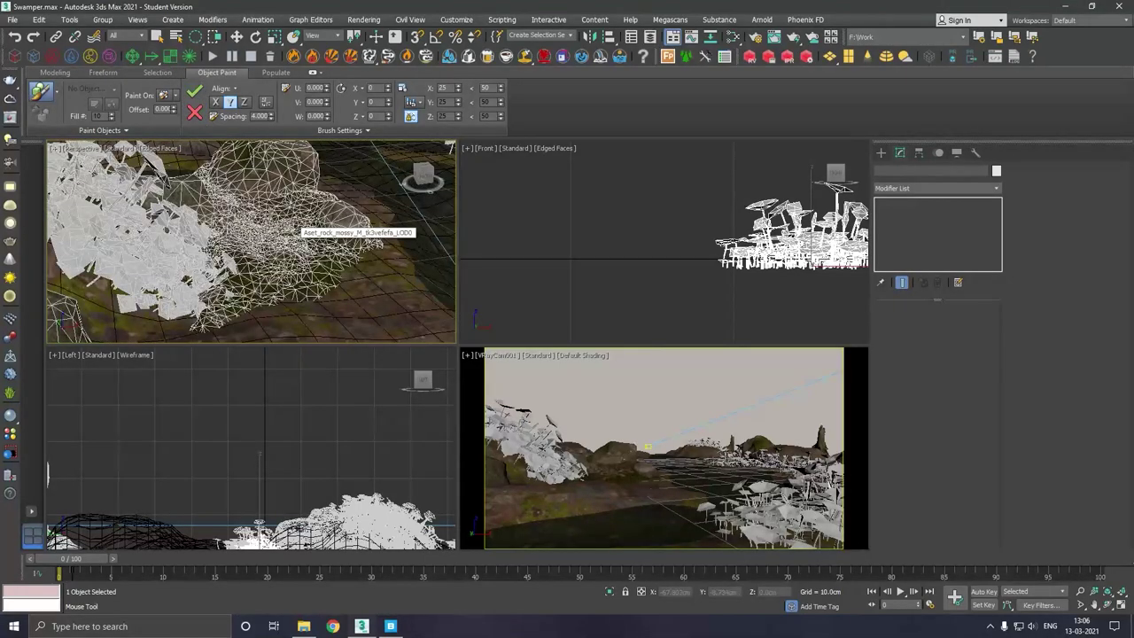
left_click(288, 313)
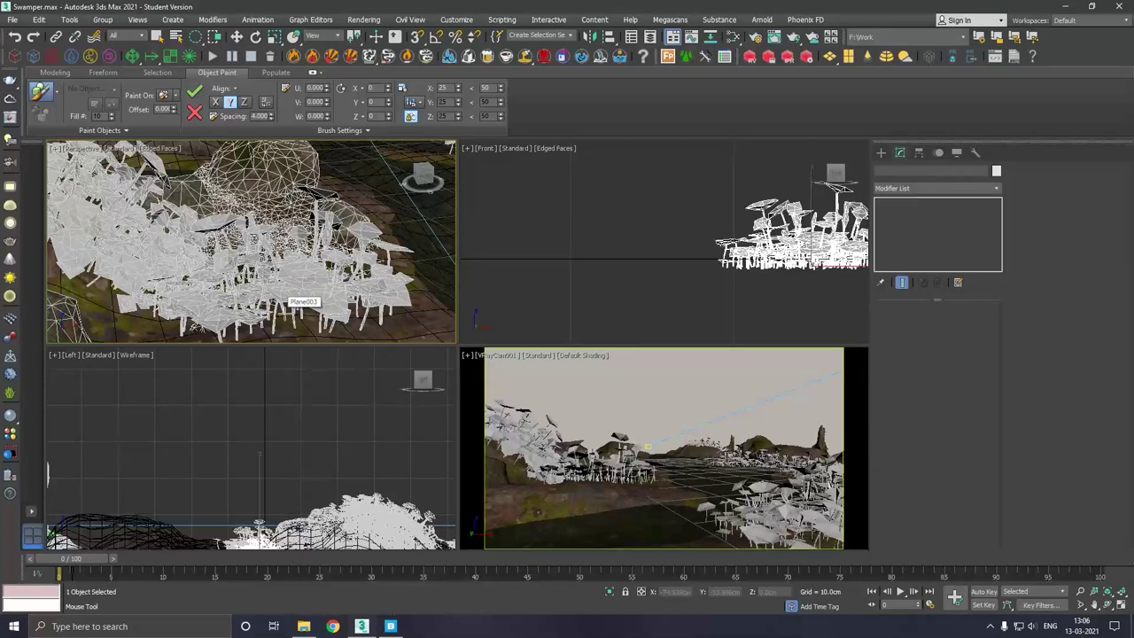
scroll(303, 286, "down", 2)
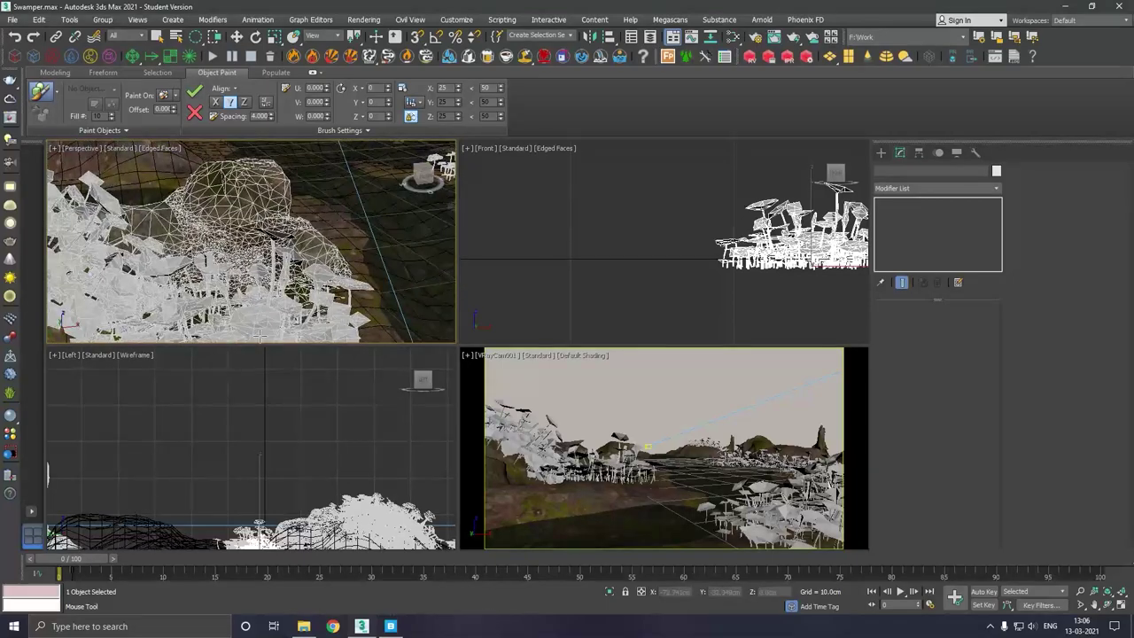
scroll(303, 287, "down", 2)
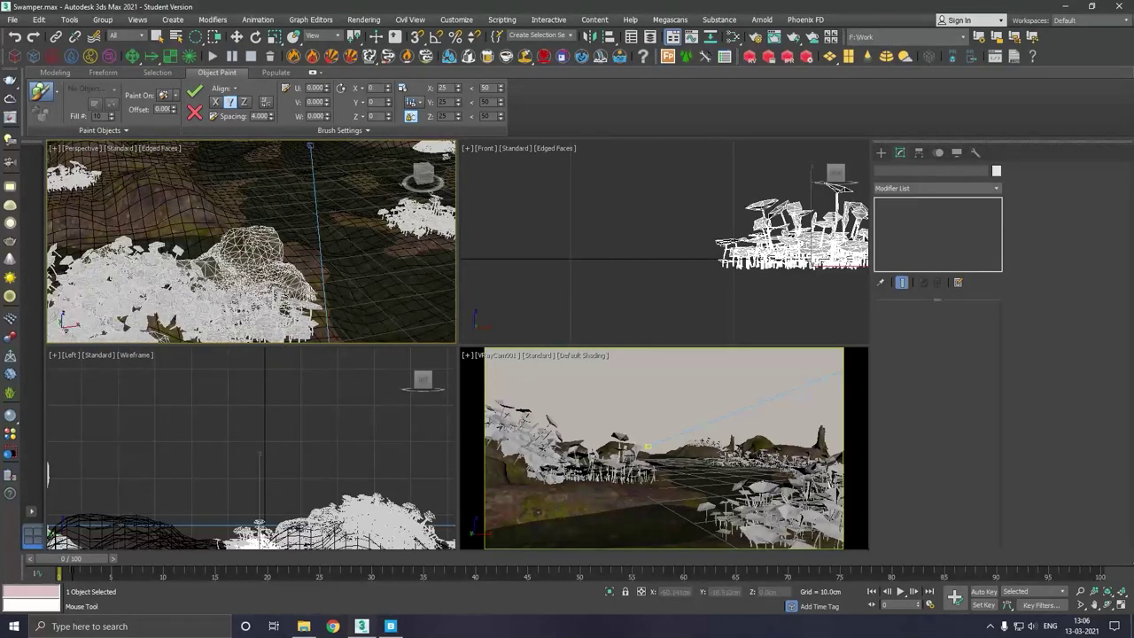
middle_click_drag(310, 289, 302, 293, "alt")
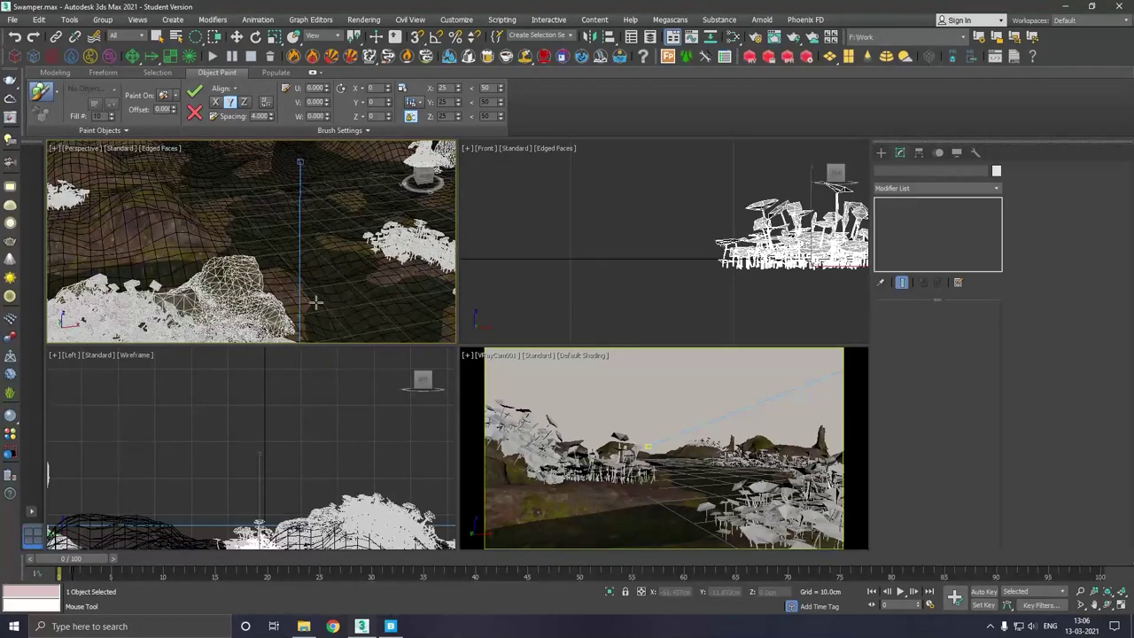
- Collapse the painting options, switch to Select and Move, then select and deselect a plant cluster
left_click(313, 75)
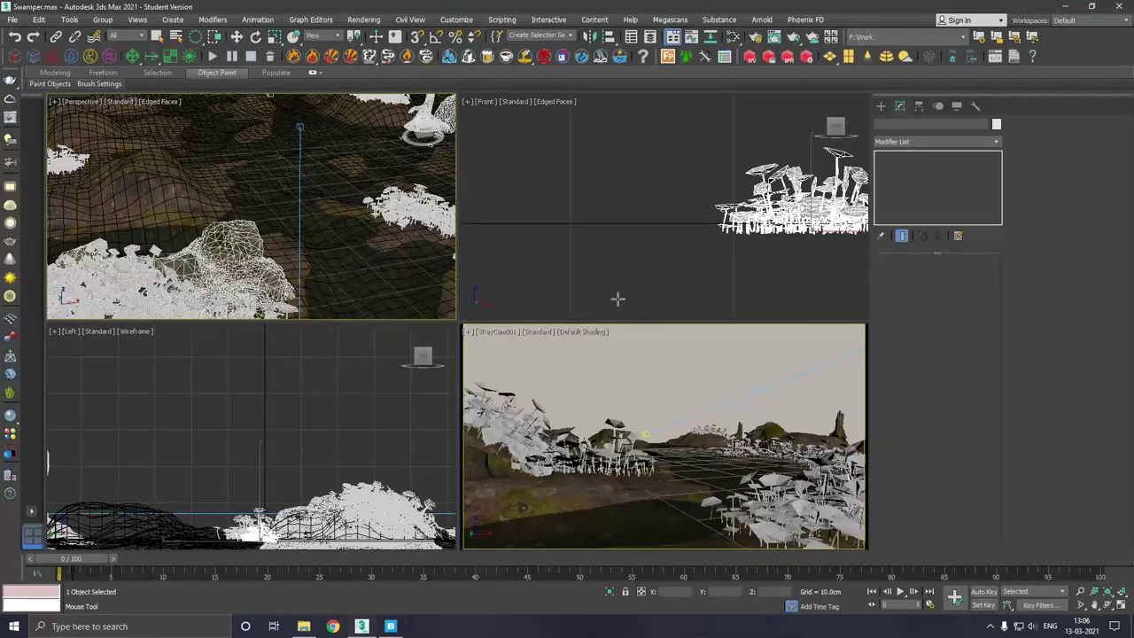
left_click(236, 37)
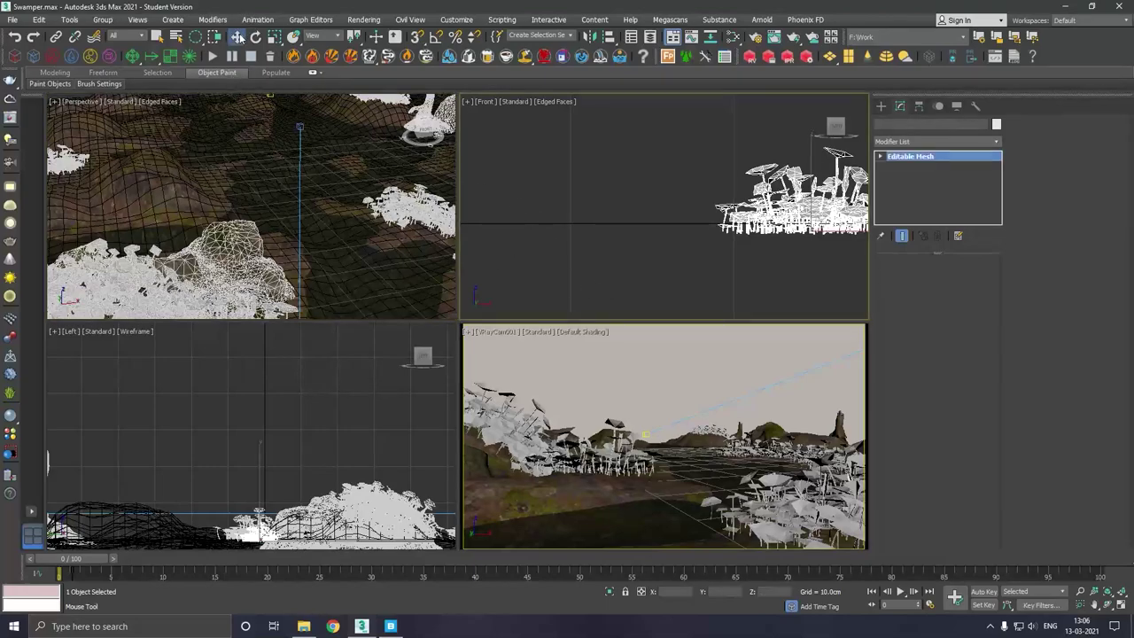
left_click(635, 404)
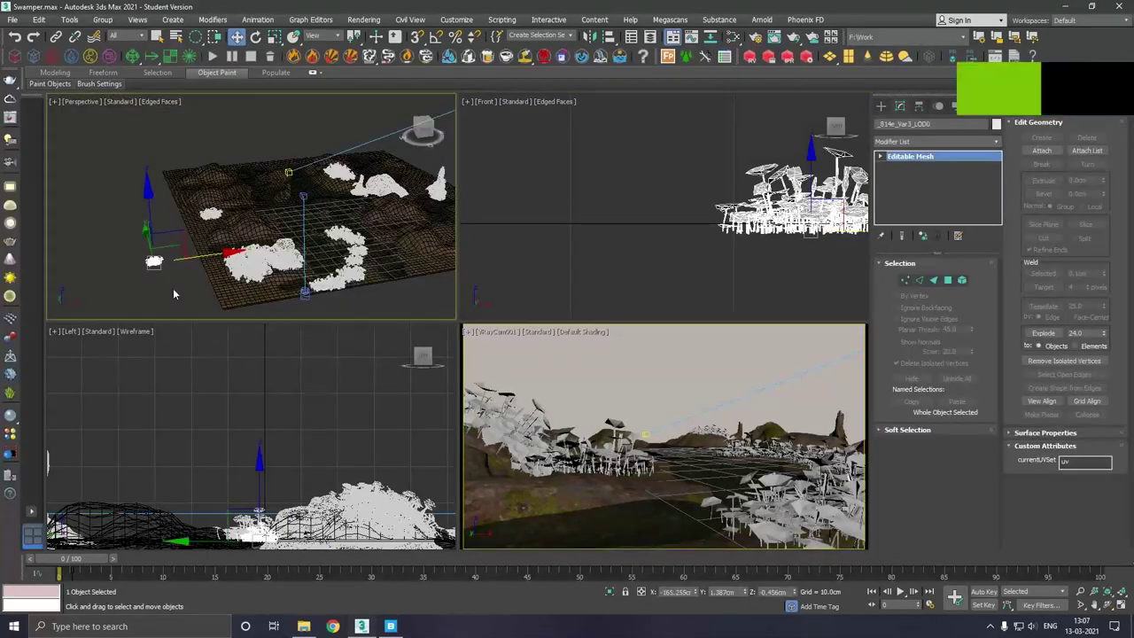
scroll(151, 266, "up", 5)
left_click(159, 261)
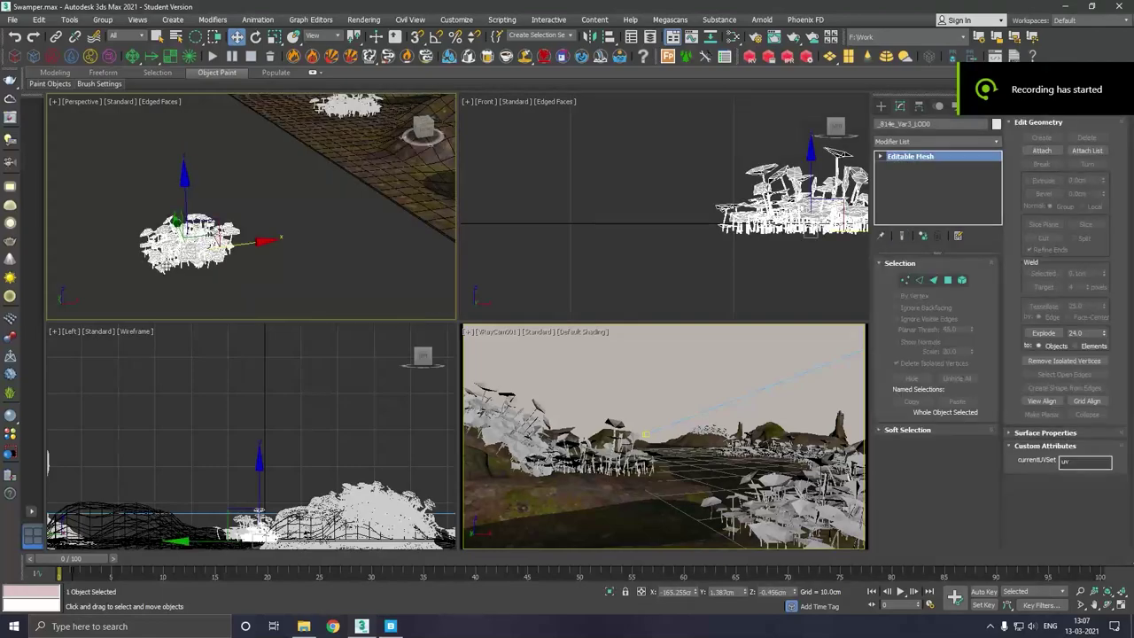
scroll(147, 277, "down", 3)
left_click(147, 276)
scroll(200, 238, "down", 3)
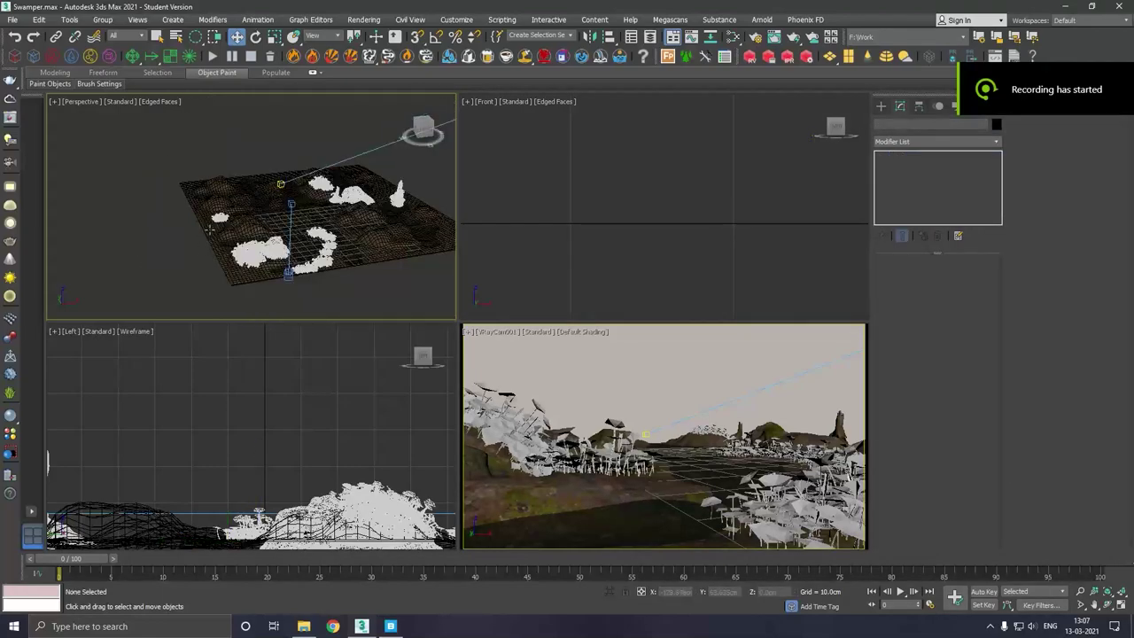
- Bring up Quixel Bridge and browse the Purchased 3D Plants grid
left_click(388, 626)
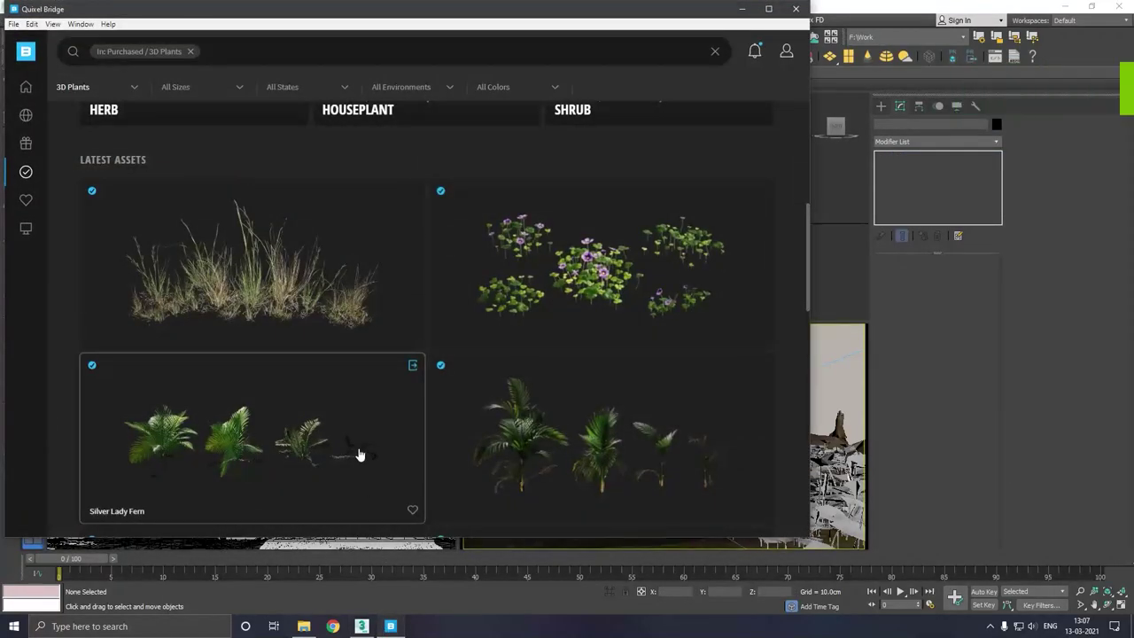
scroll(372, 452, "down", 2)
scroll(404, 429, "down", 1)
scroll(405, 430, "down", 1)
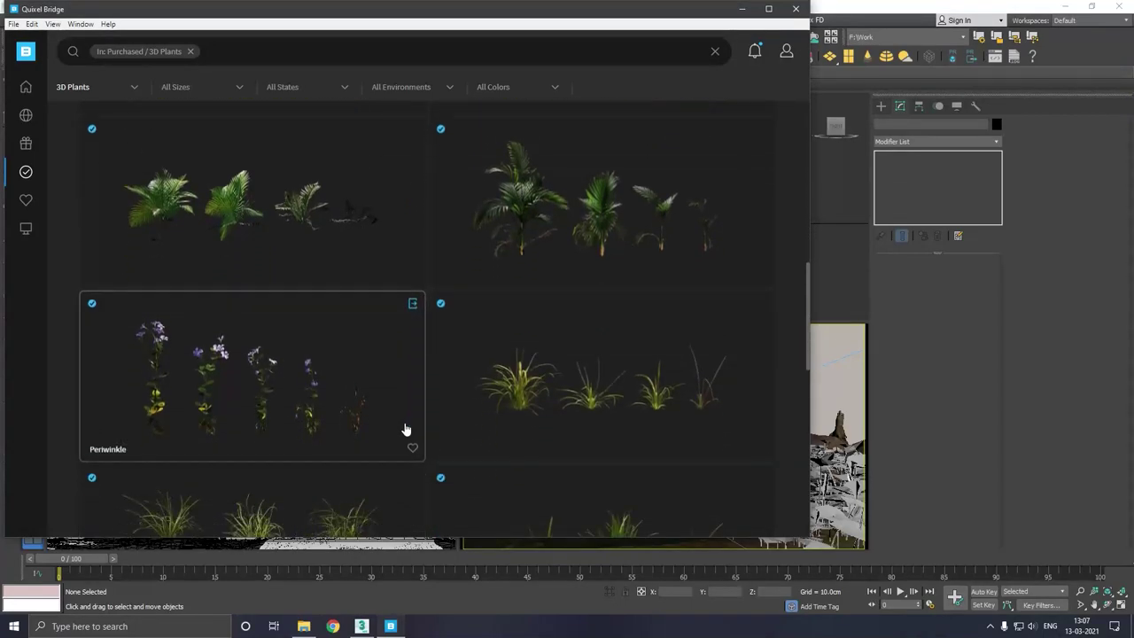
scroll(405, 430, "down", 2)
scroll(405, 430, "down", 1)
scroll(405, 430, "down", 1)
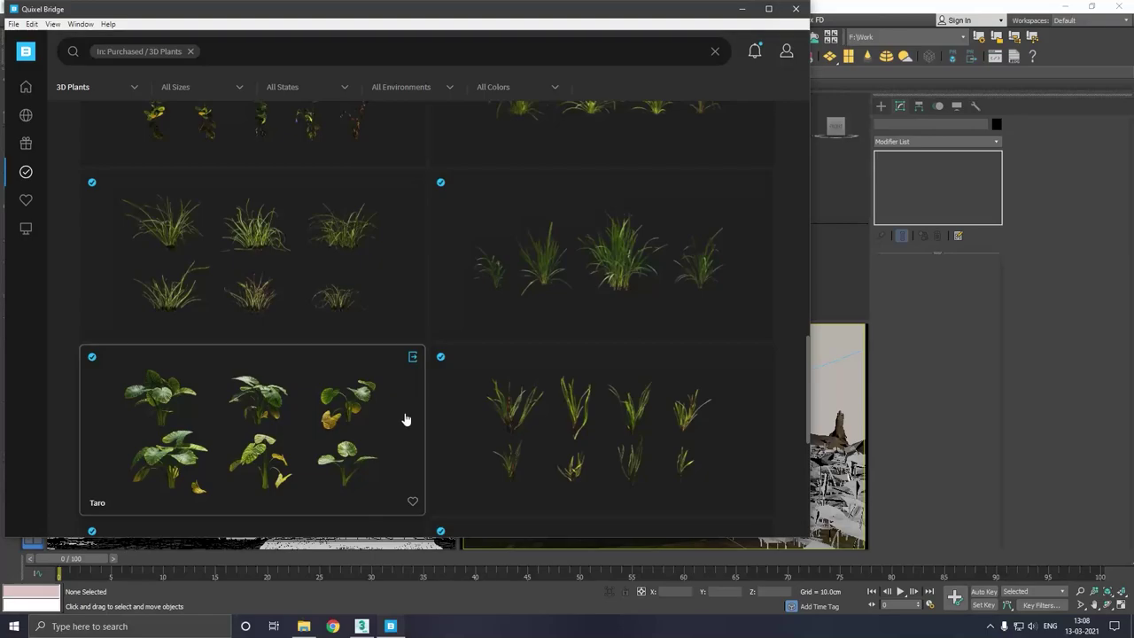
scroll(337, 400, "down", 1)
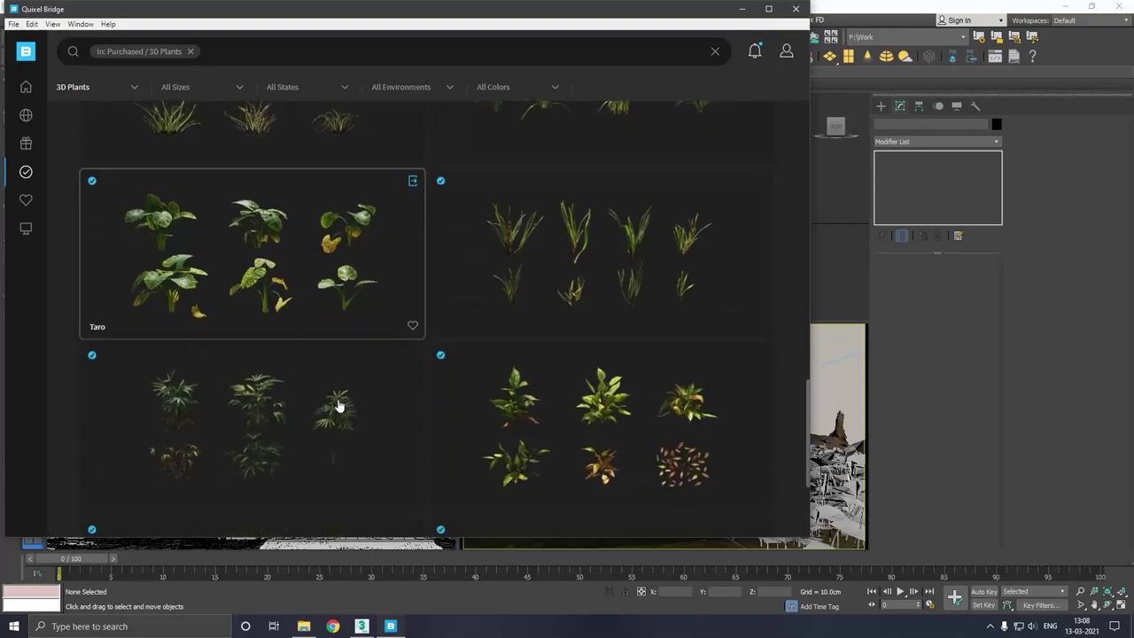
scroll(338, 405, "down", 1)
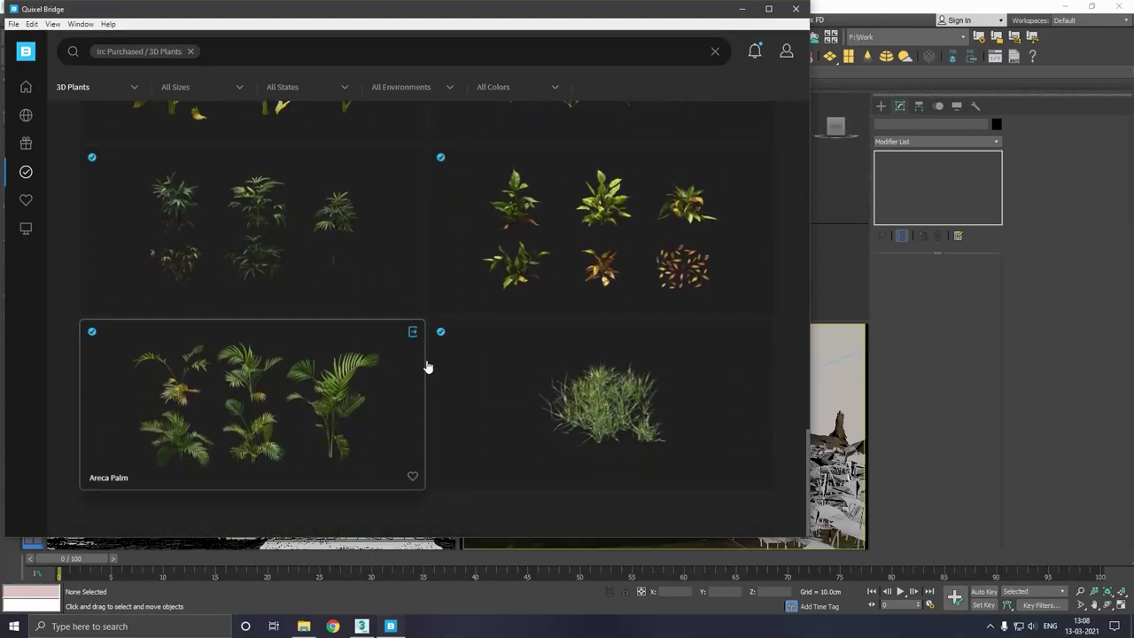
scroll(359, 382, "up", 3)
scroll(359, 382, "up", 3)
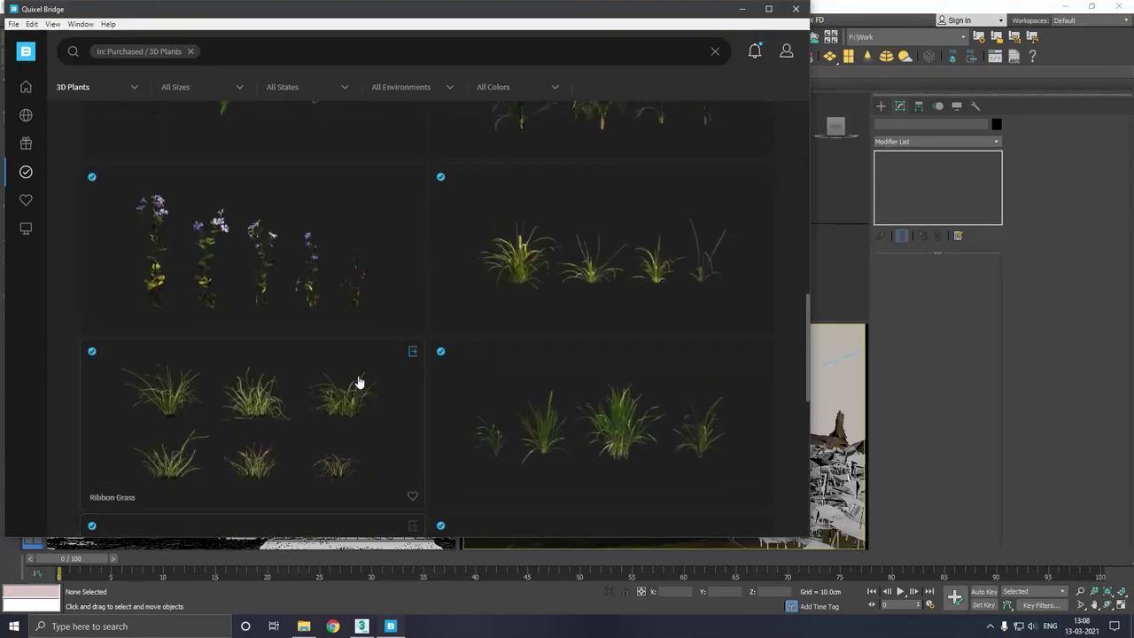
scroll(359, 382, "up", 3)
scroll(359, 381, "up", 2)
scroll(359, 382, "up", 1)
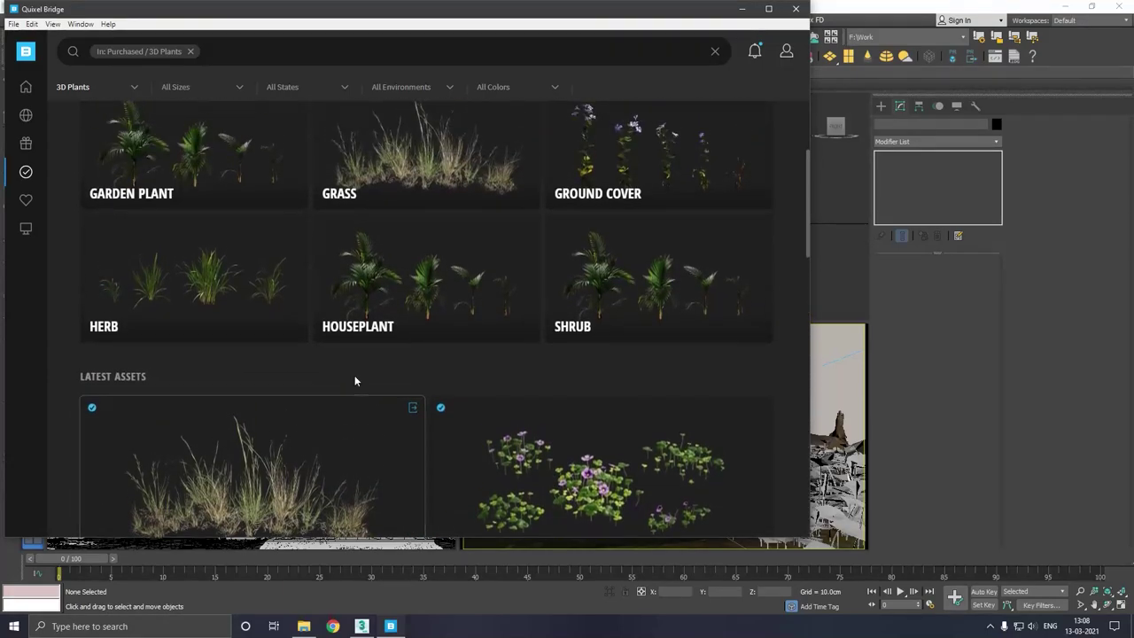
scroll(358, 382, "up", 1)
scroll(359, 382, "up", 1)
scroll(359, 382, "up", 1)
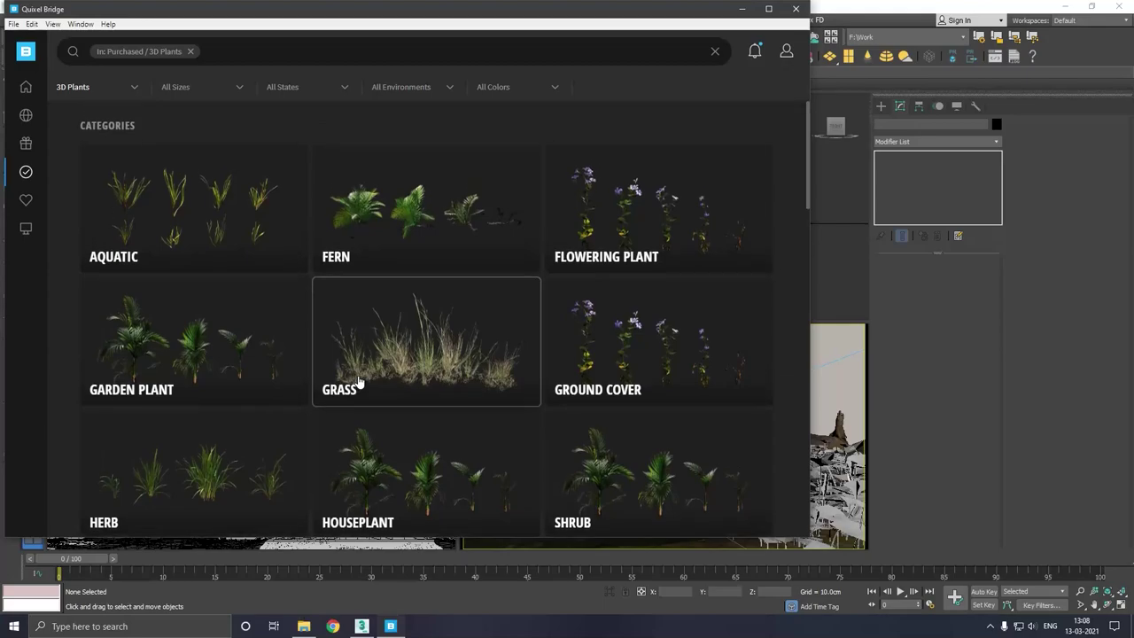
- Show the Grass Clumps plant's details, including its tags and related assets
scroll(359, 382, "down", 3)
scroll(359, 382, "down", 2)
scroll(359, 382, "down", 2)
scroll(359, 382, "down", 1)
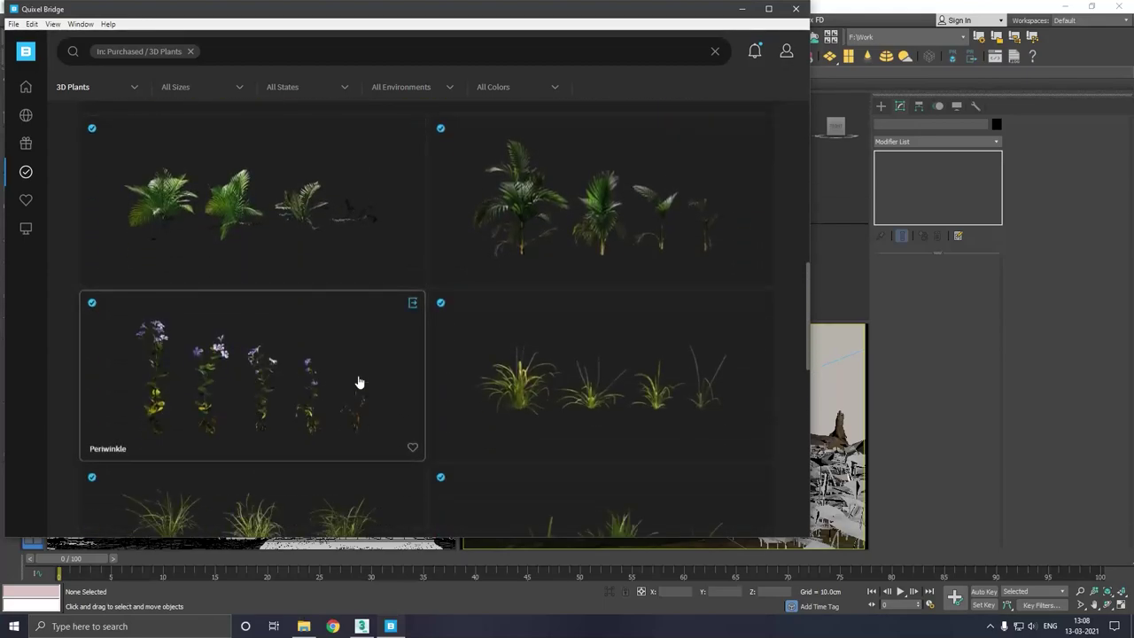
scroll(359, 382, "down", 2)
scroll(359, 382, "down", 2)
scroll(358, 382, "down", 2)
scroll(359, 382, "down", 1)
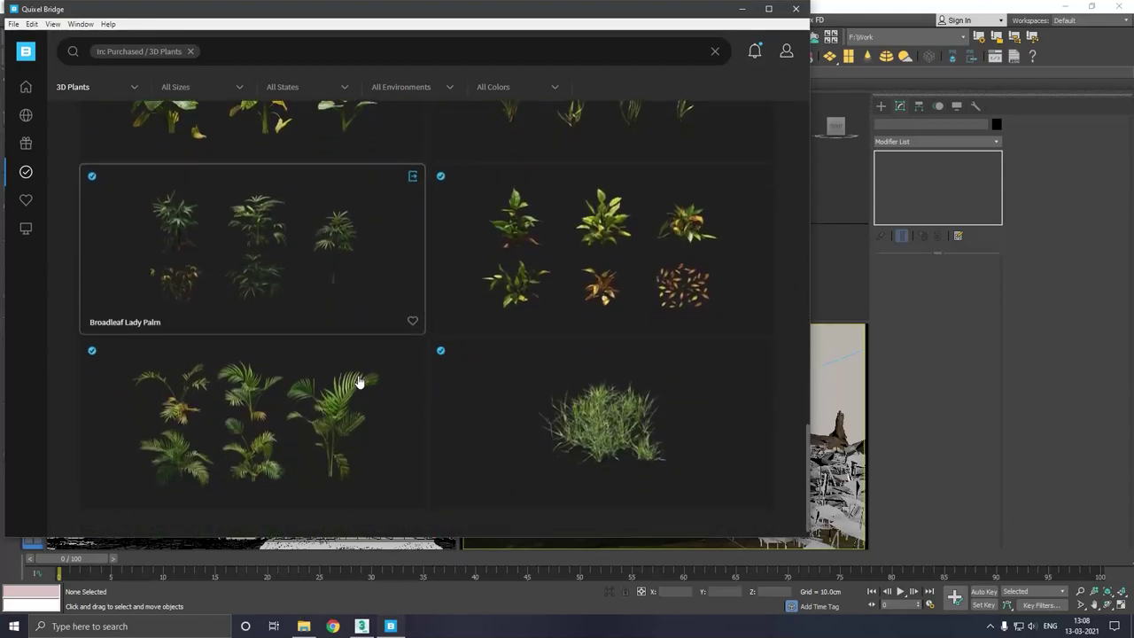
scroll(532, 374, "down", 1)
left_click(535, 374)
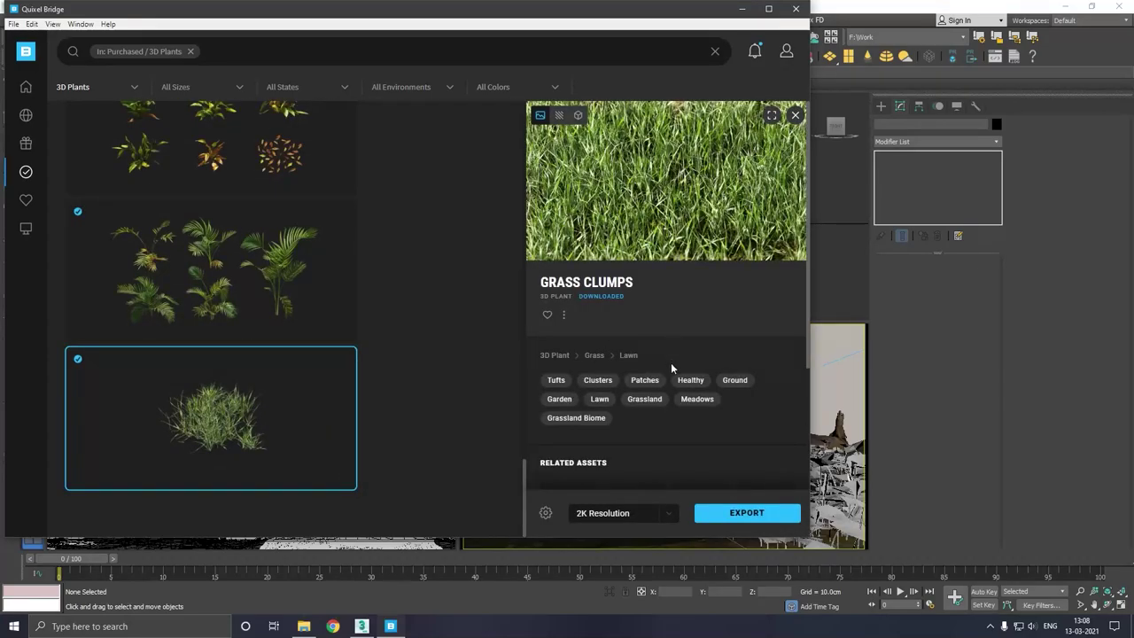
scroll(671, 363, "down", 2)
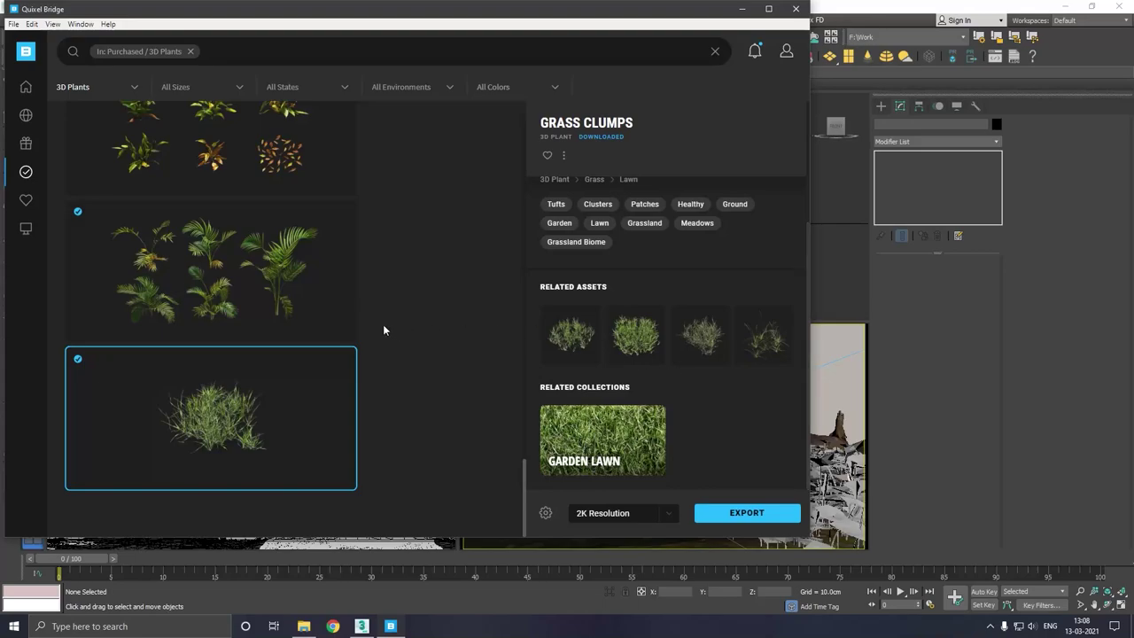
- Navigate Home > 3D Assets > Nature > 3D Plants and filter to the Grass subcategory
left_click(26, 87)
mouse_move(25, 87)
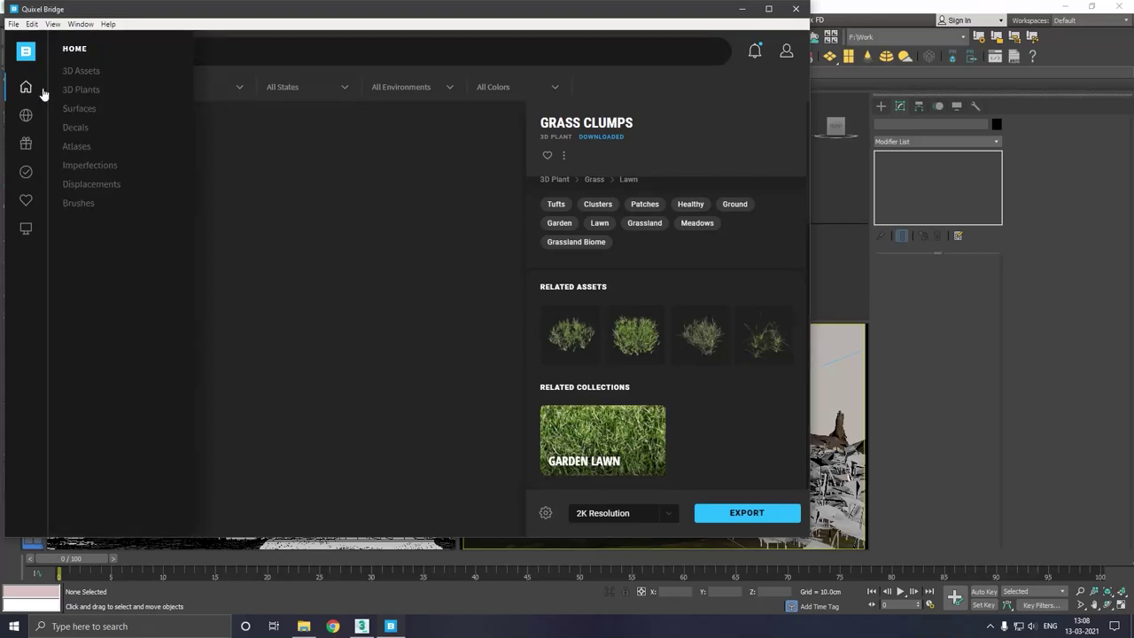
left_click(85, 73)
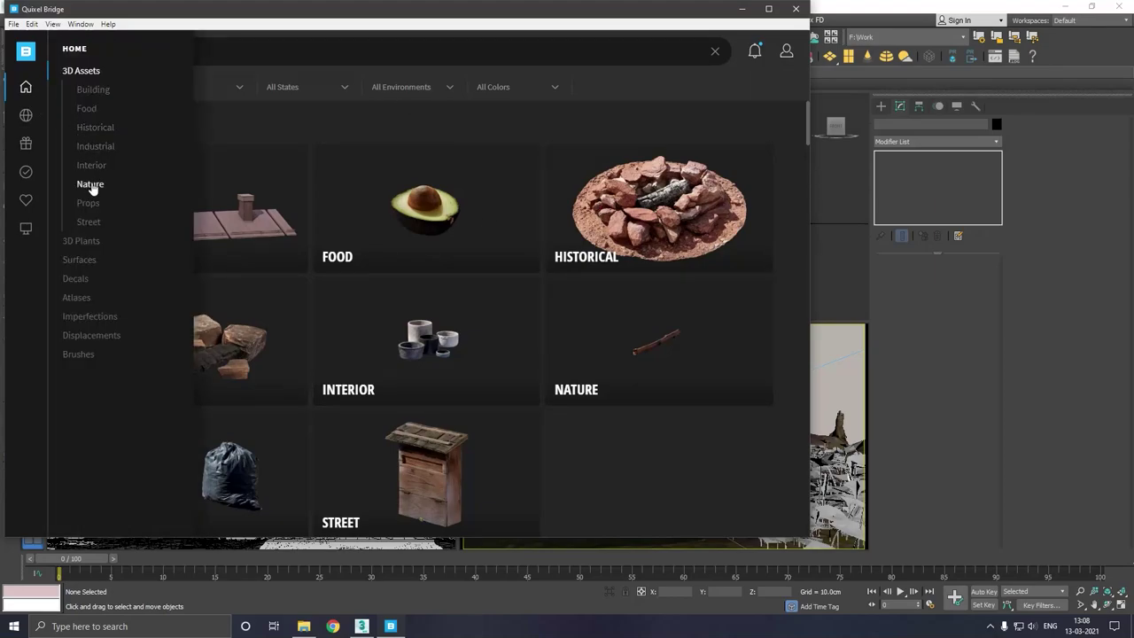
left_click(90, 185)
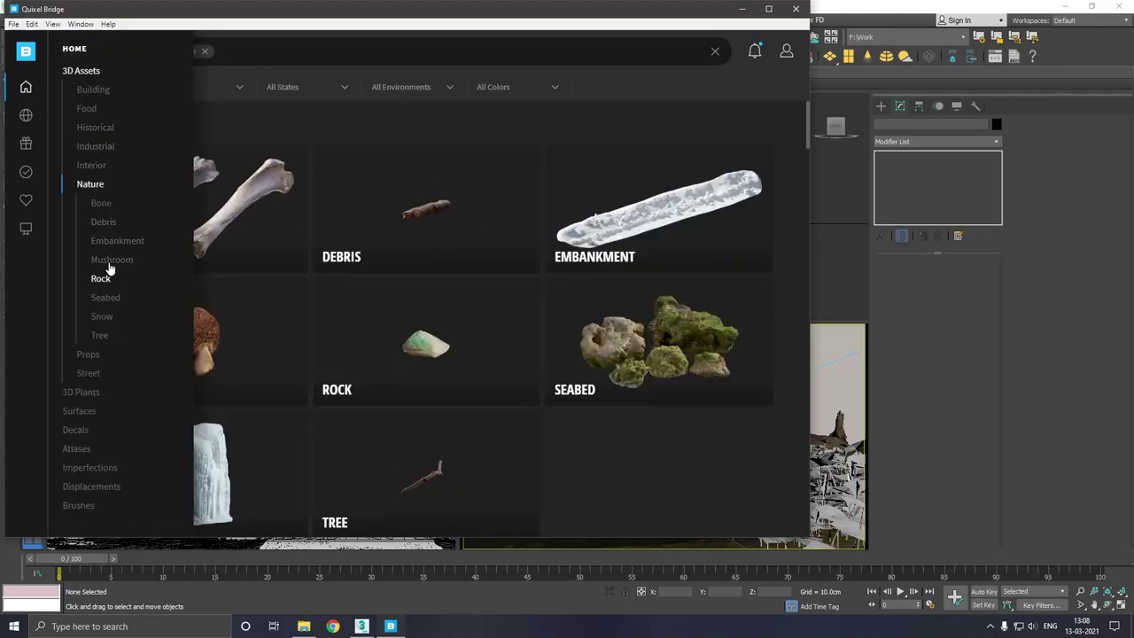
left_click(104, 391)
left_click(89, 222)
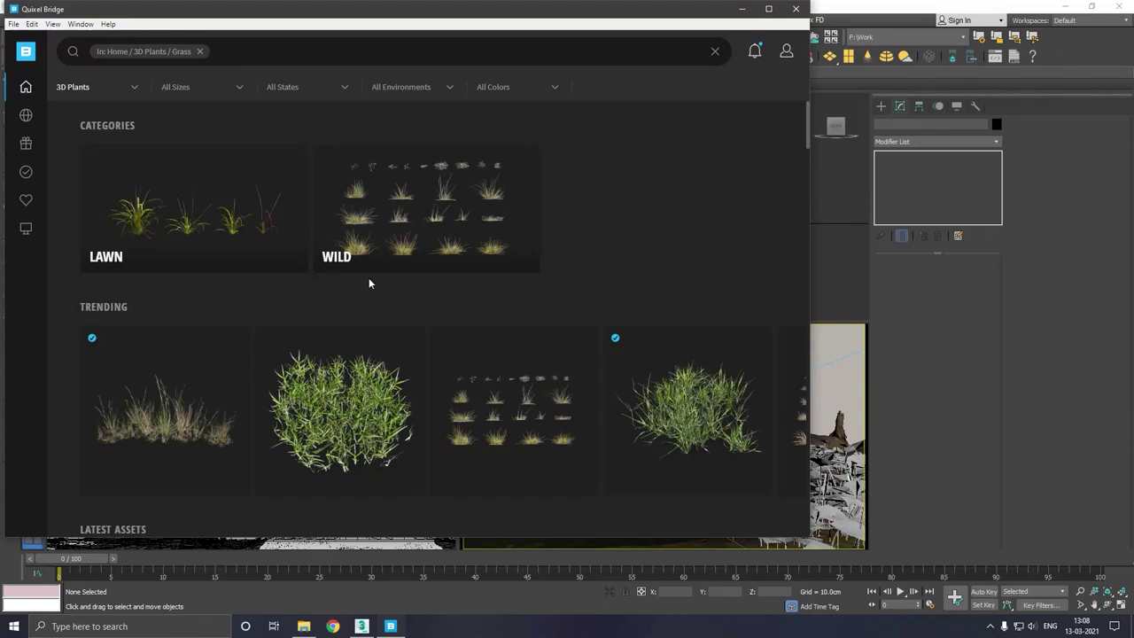
- Browse the Grass plants grid and view the Ribbon Grass details
scroll(368, 279, "down", 1)
scroll(381, 291, "down", 2)
scroll(396, 301, "down", 2)
scroll(397, 303, "down", 2)
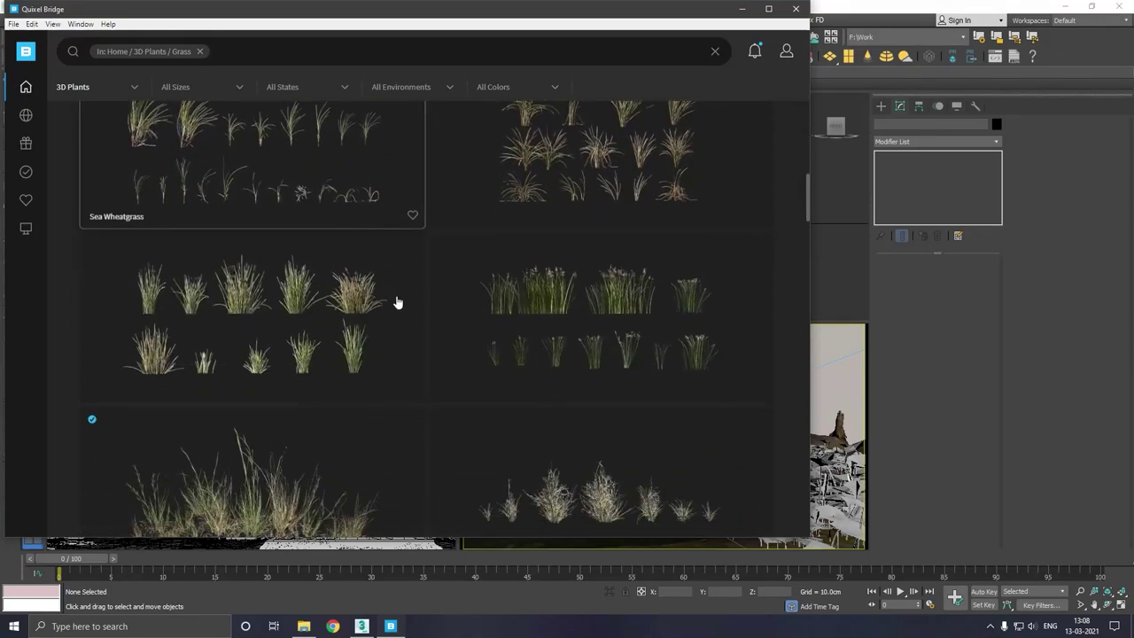
scroll(397, 303, "down", 2)
scroll(397, 303, "down", 2)
scroll(397, 303, "down", 1)
scroll(397, 303, "down", 2)
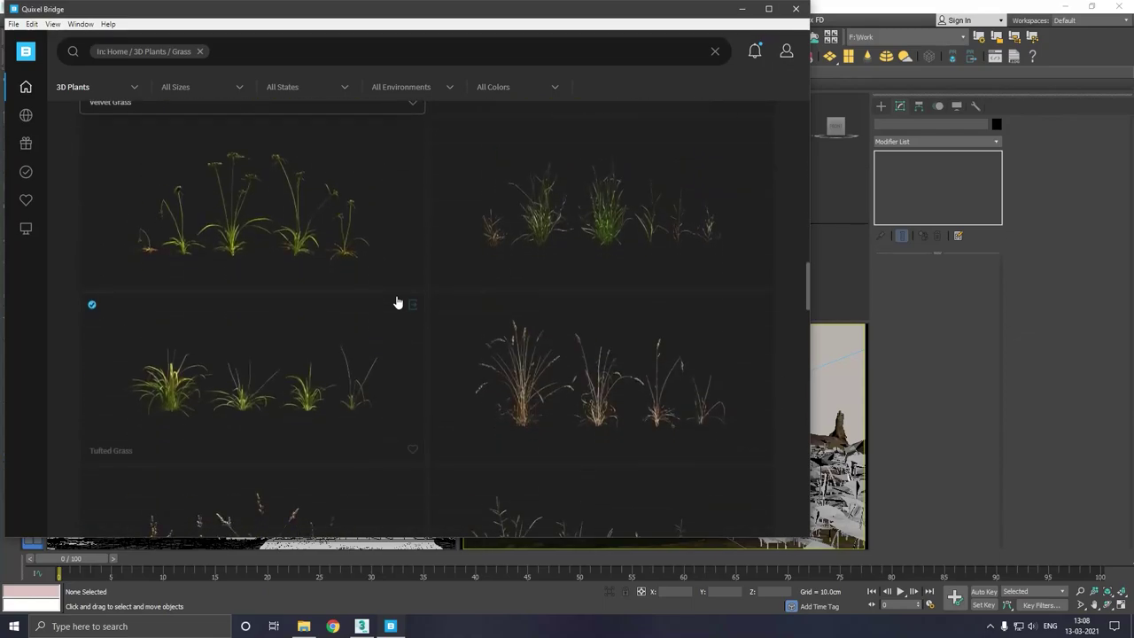
scroll(397, 303, "down", 2)
scroll(397, 303, "down", 2)
mouse_move(252, 313)
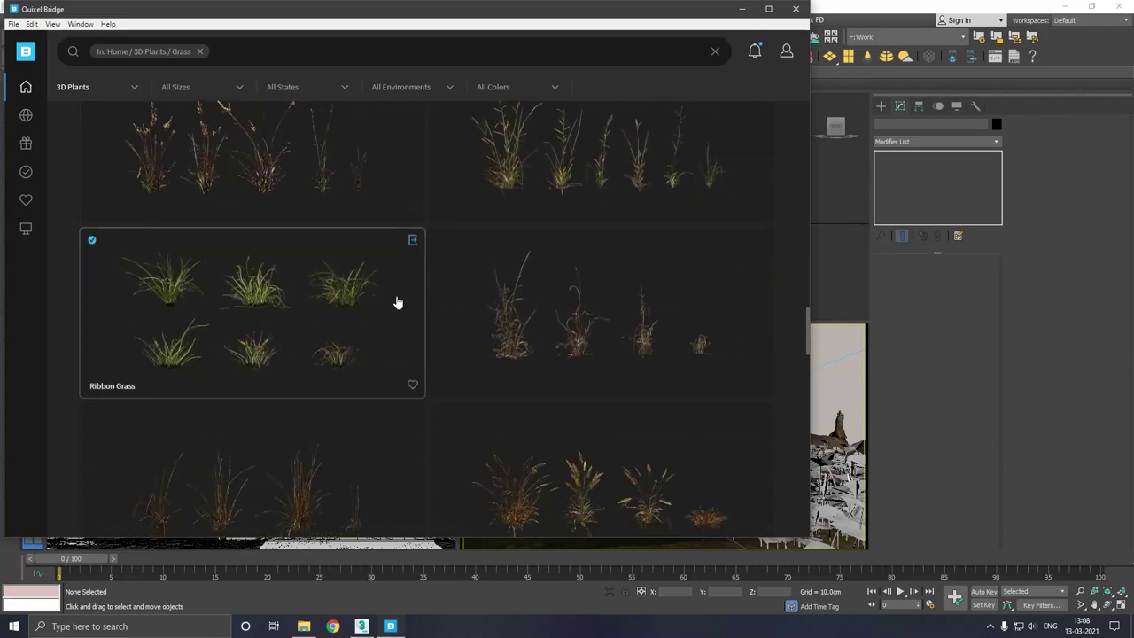
left_click(277, 295)
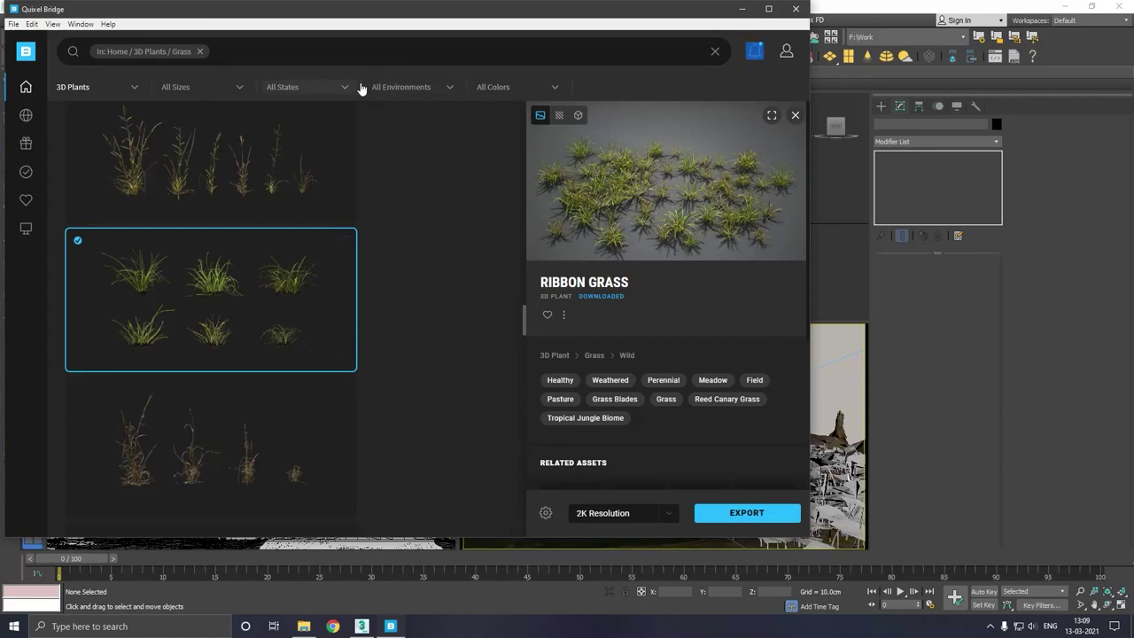
- Shift the Bridge window slightly and view the Rough Meadow Grass details
mouse_move(486, 14)
left_mouse_down()
mouse_move(419, 14)
mouse_move(500, 13)
left_mouse_up()
scroll(324, 250, "down", 2)
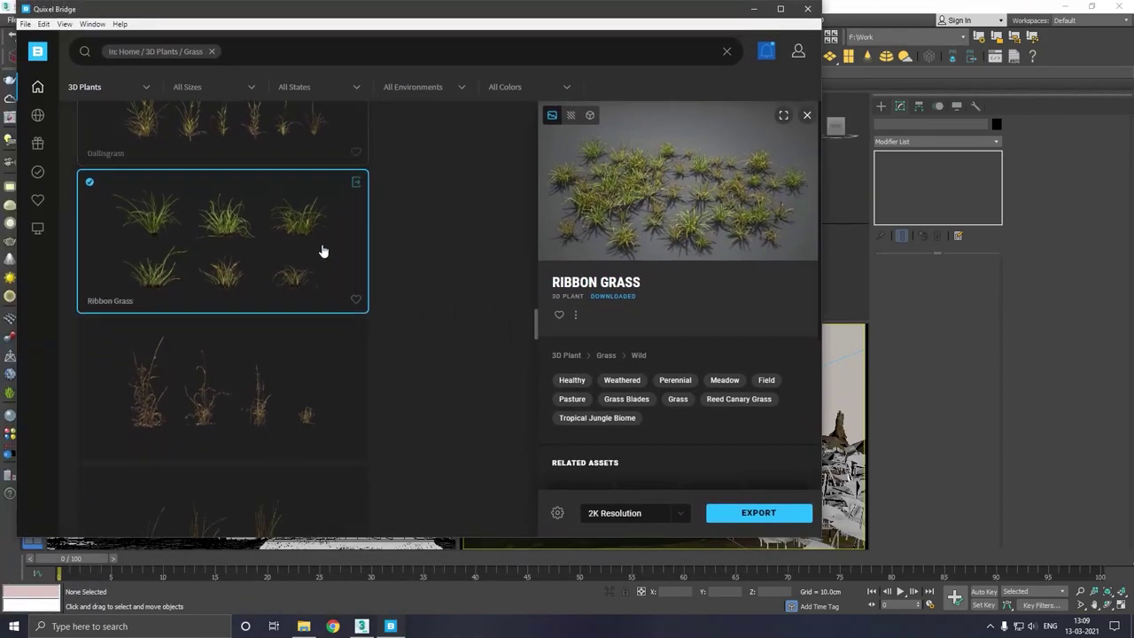
scroll(322, 250, "down", 3)
scroll(324, 256, "down", 3)
scroll(324, 257, "down", 3)
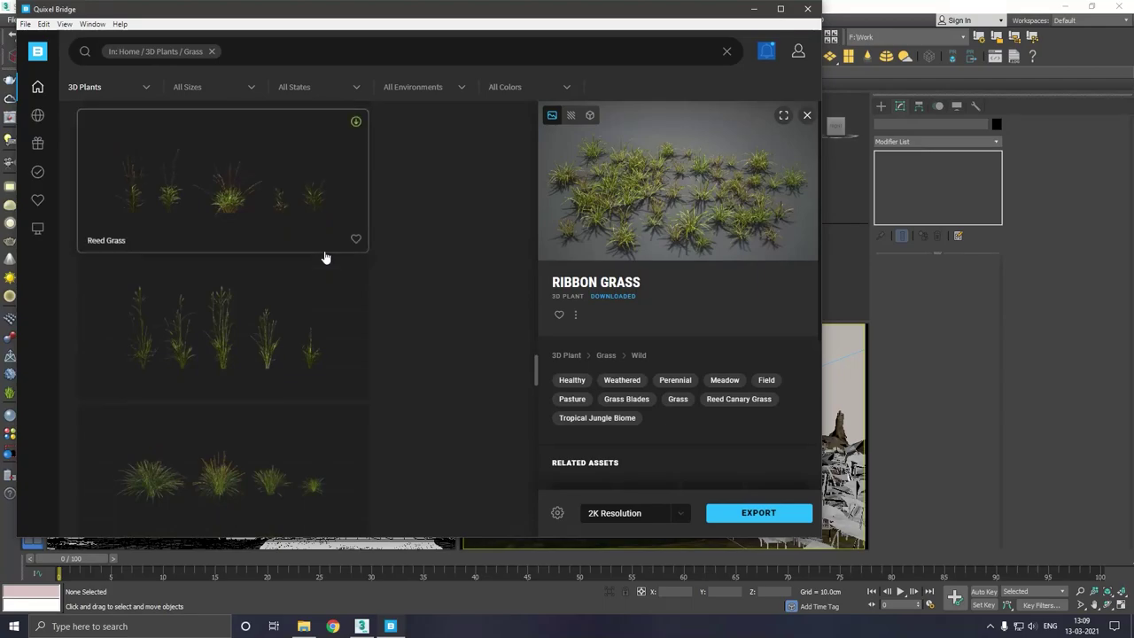
scroll(324, 257, "down", 2)
scroll(323, 257, "down", 2)
scroll(323, 258, "down", 2)
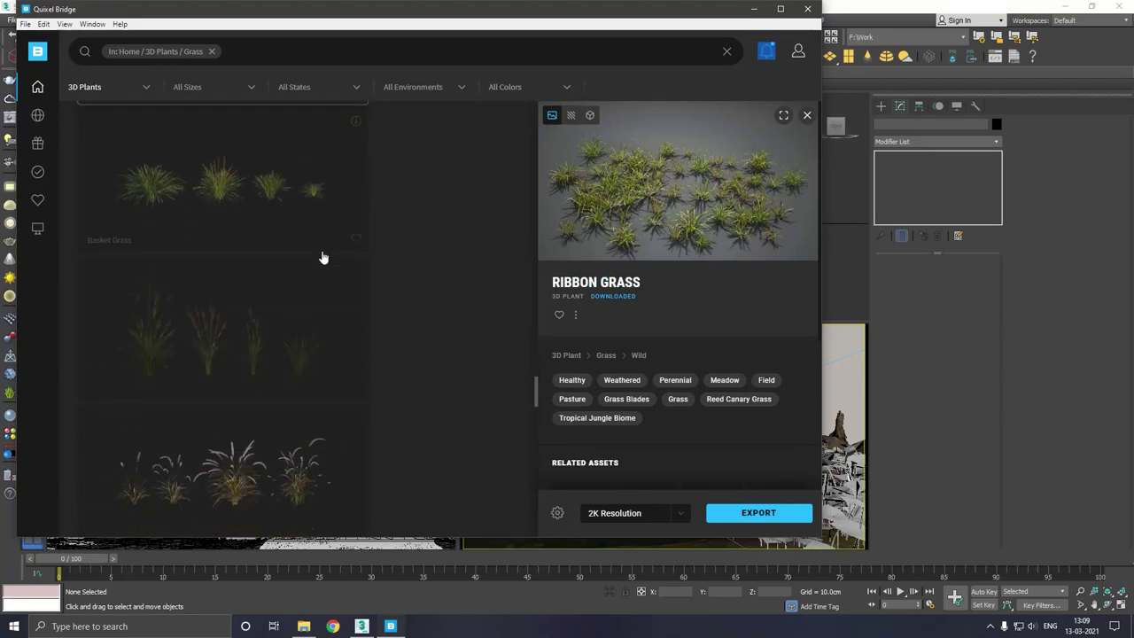
scroll(323, 252, "down", 3)
left_click(299, 240)
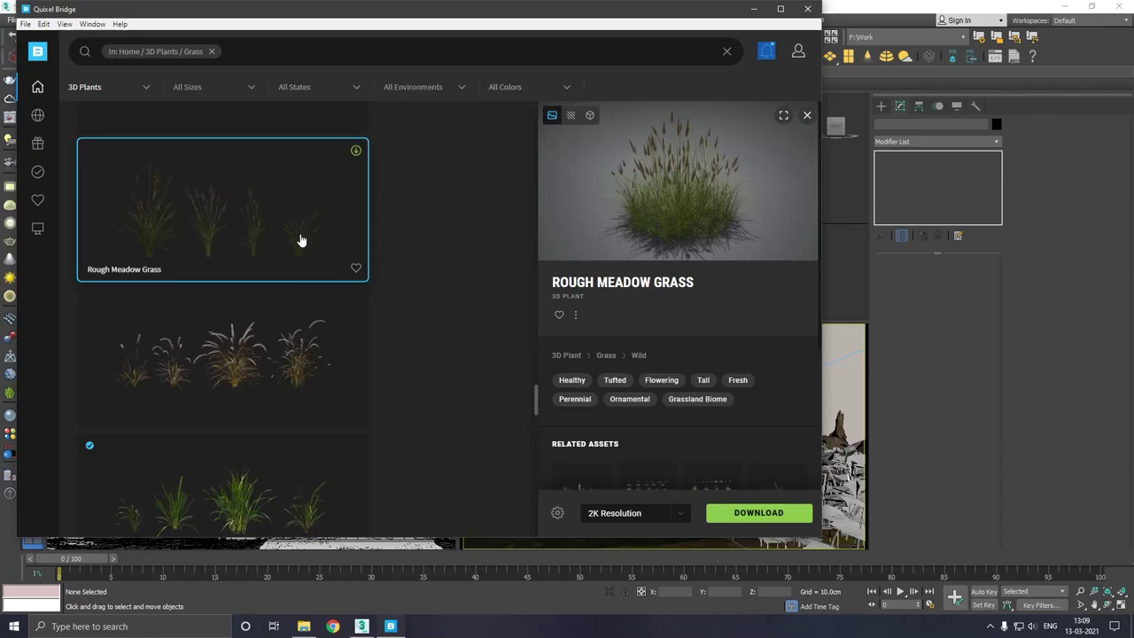
- Compare Lemongrass, then show and scroll through the Wild Grass details
scroll(299, 255, "down", 3)
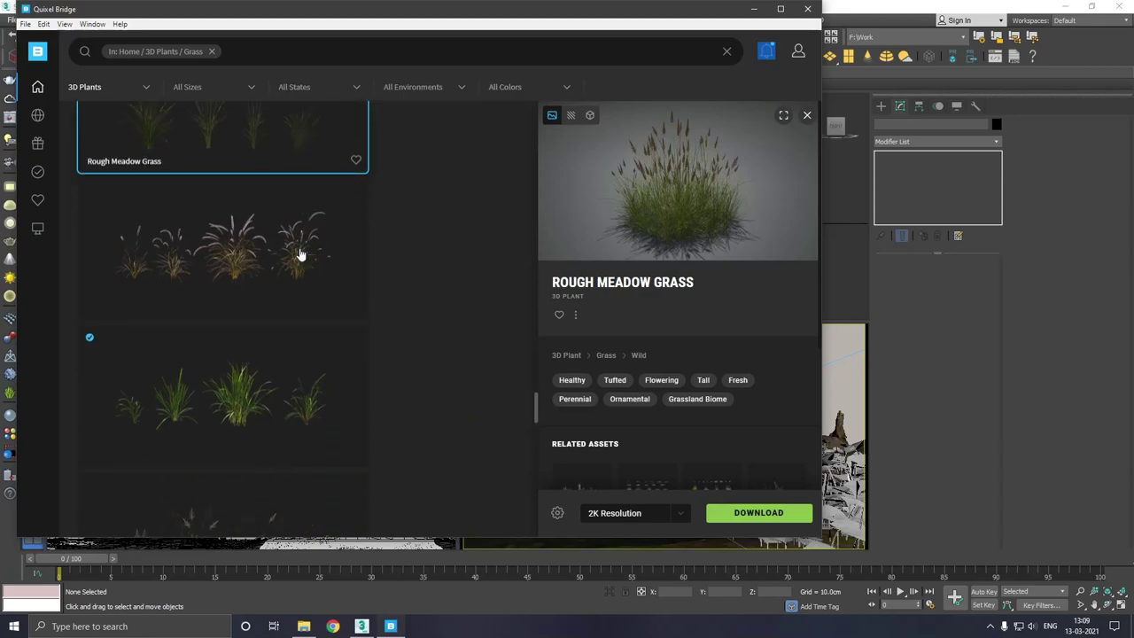
left_click(229, 332)
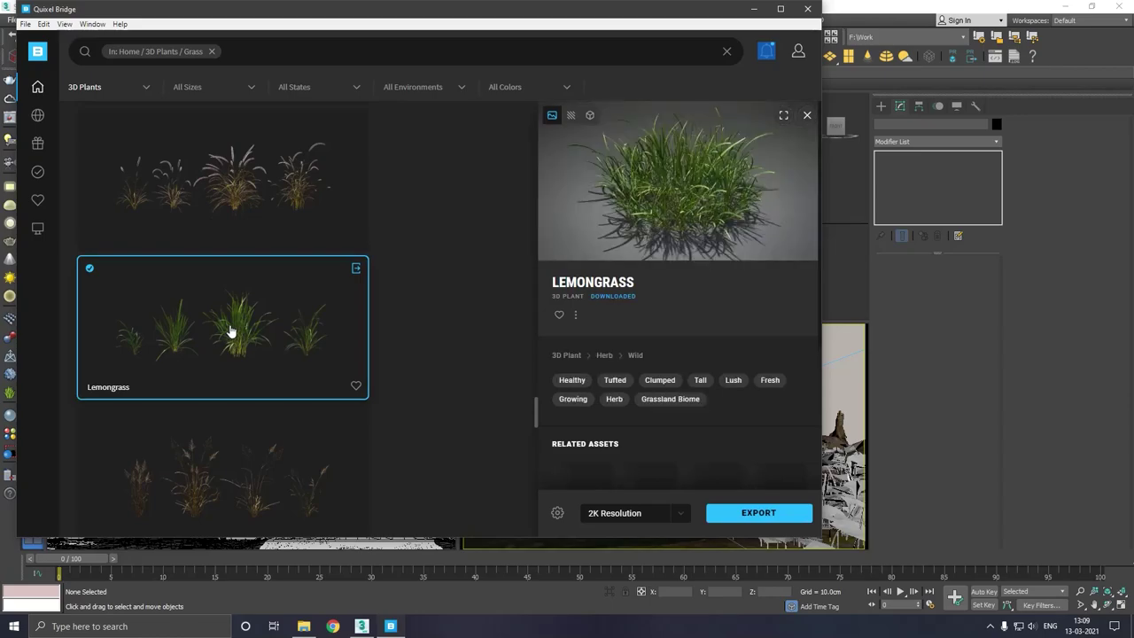
scroll(260, 327, "down", 3)
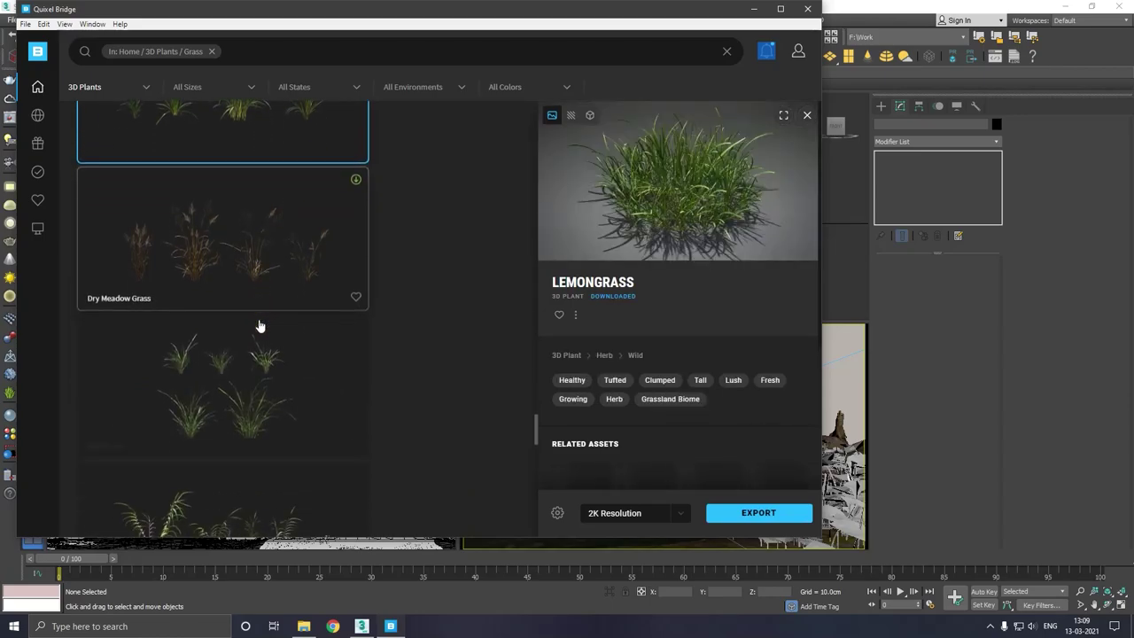
left_click(237, 354)
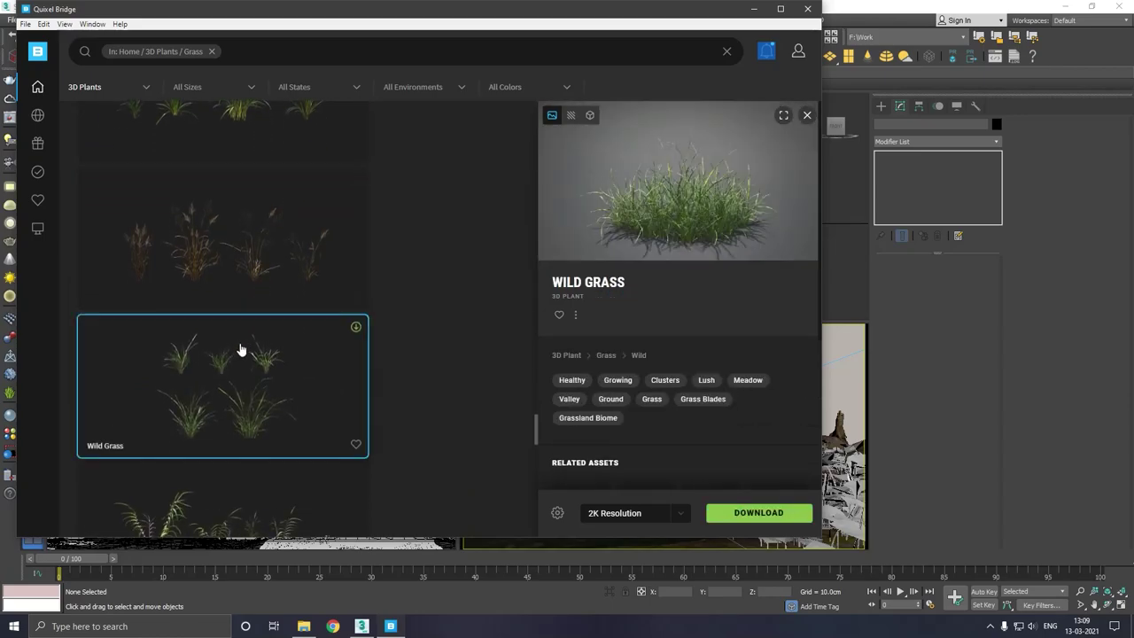
scroll(240, 350, "down", 3)
scroll(241, 348, "down", 3)
scroll(244, 346, "down", 3)
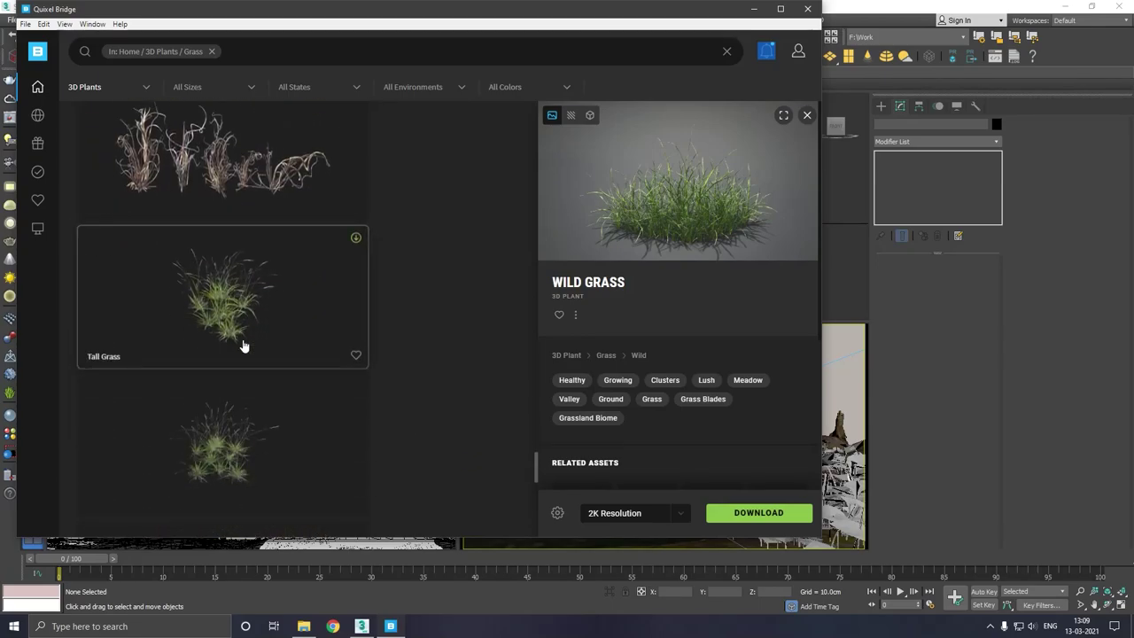
scroll(244, 347, "down", 3)
scroll(246, 345, "down", 2)
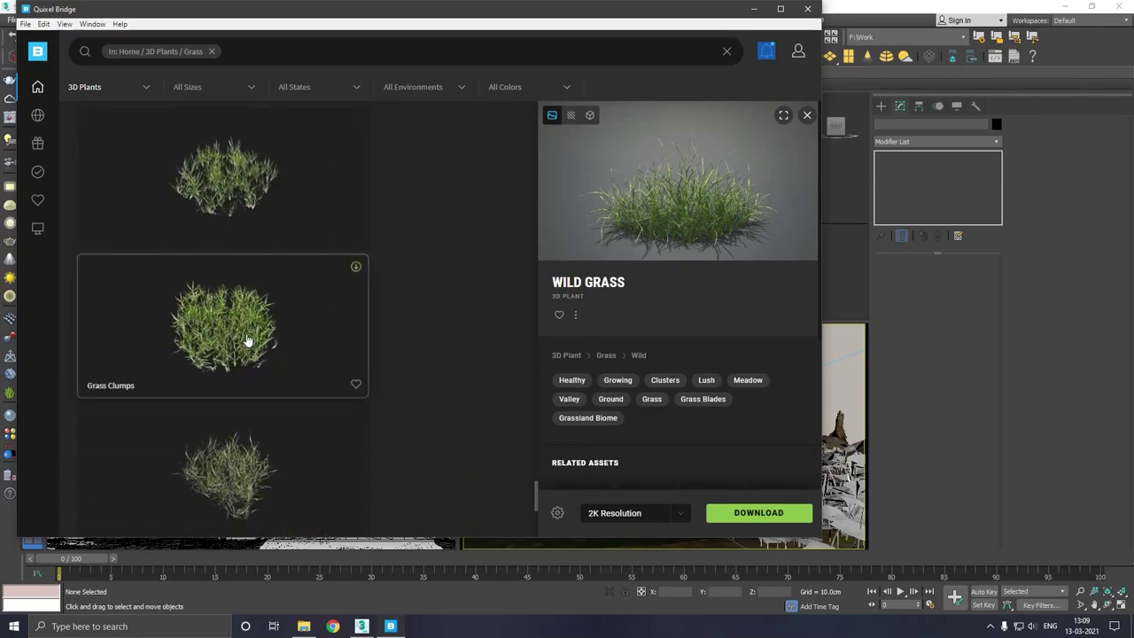
scroll(248, 341, "down", 2)
scroll(246, 339, "down", 2)
scroll(248, 339, "down", 2)
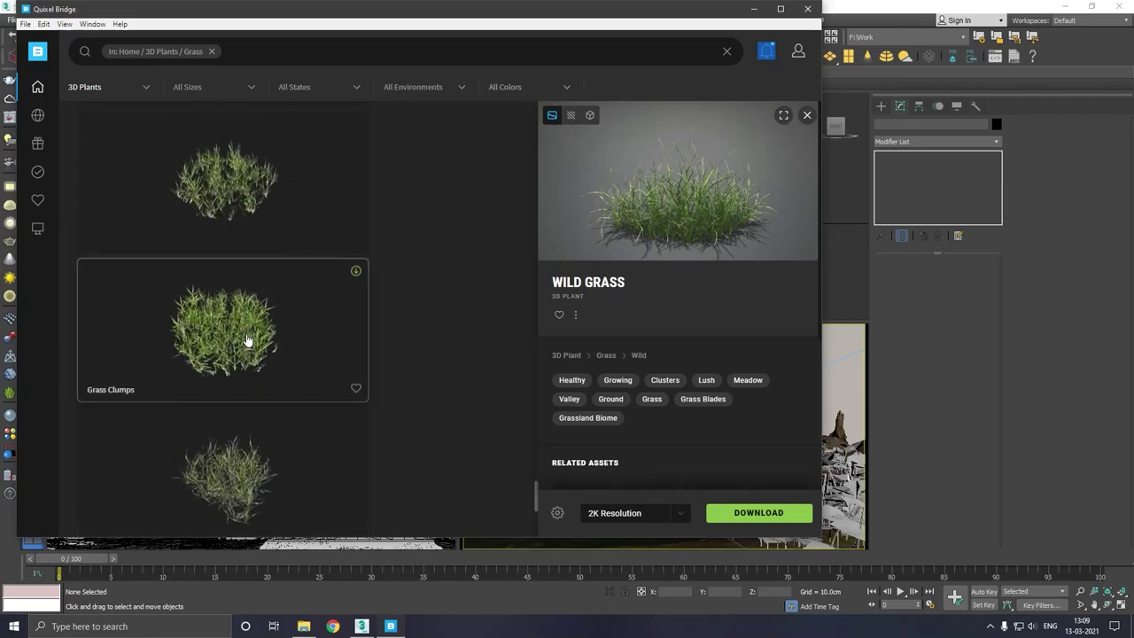
scroll(248, 337, "down", 2)
- Move the Bridge window aside and show the Lemongrass details
mouse_move(534, 20)
left_mouse_down()
mouse_move(340, 19)
mouse_move(539, 20)
left_mouse_up()
scroll(212, 266, "down", 3)
scroll(212, 266, "up", 1)
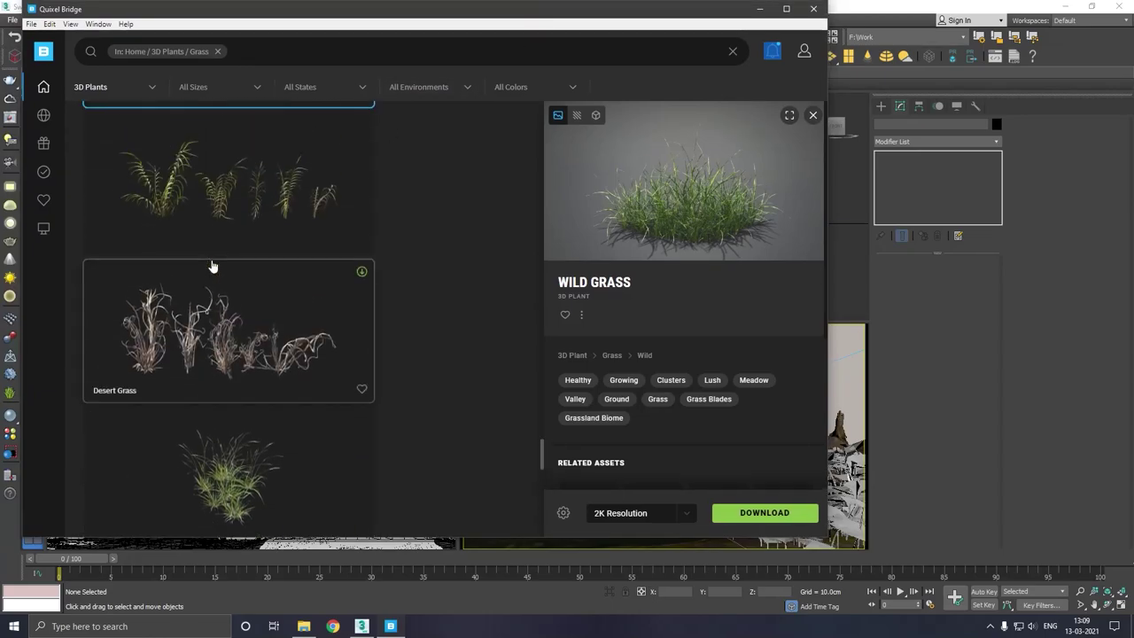
scroll(214, 262, "up", 1)
scroll(213, 260, "up", 1)
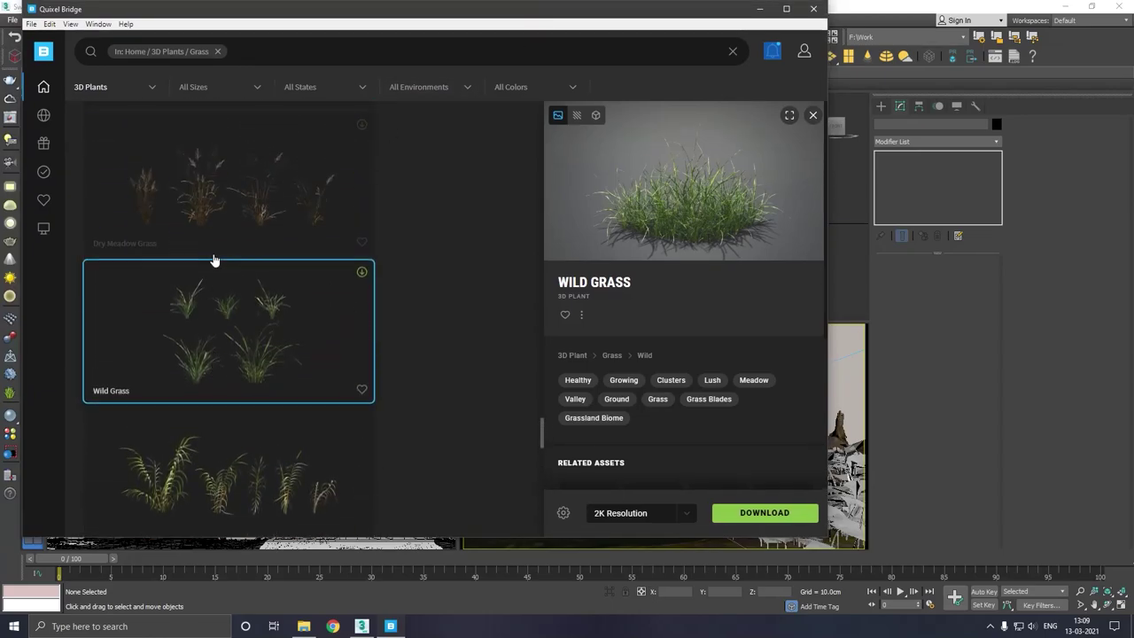
scroll(214, 260, "up", 1)
scroll(213, 260, "up", 1)
left_click(214, 260)
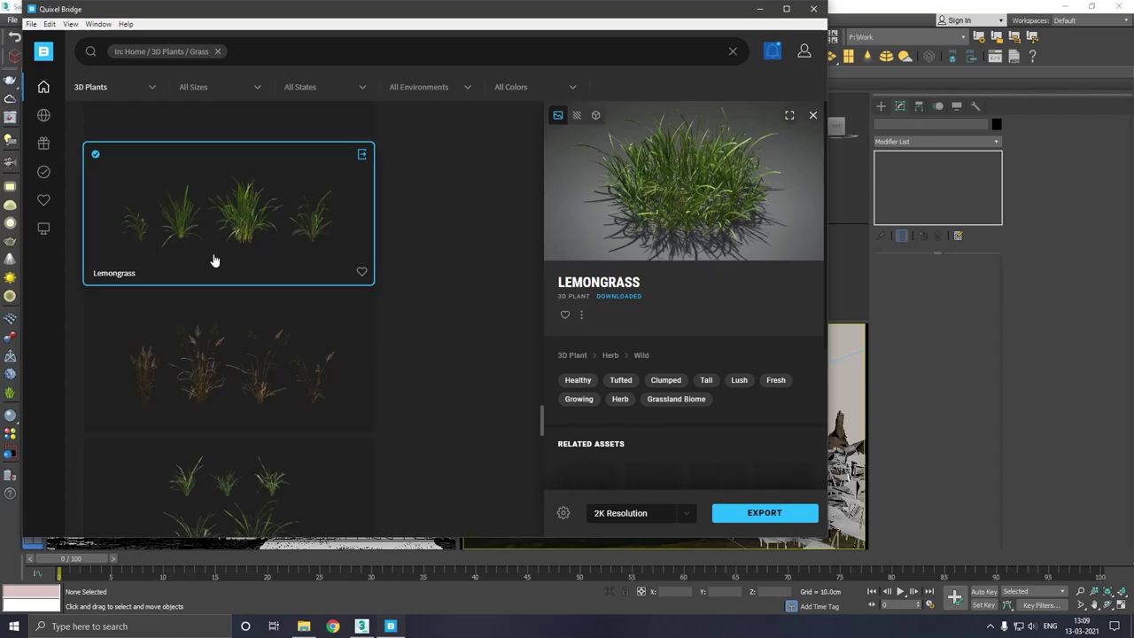
- Compare against the Ribbon Grass asset's details
scroll(213, 259, "up", 2)
scroll(214, 259, "up", 1)
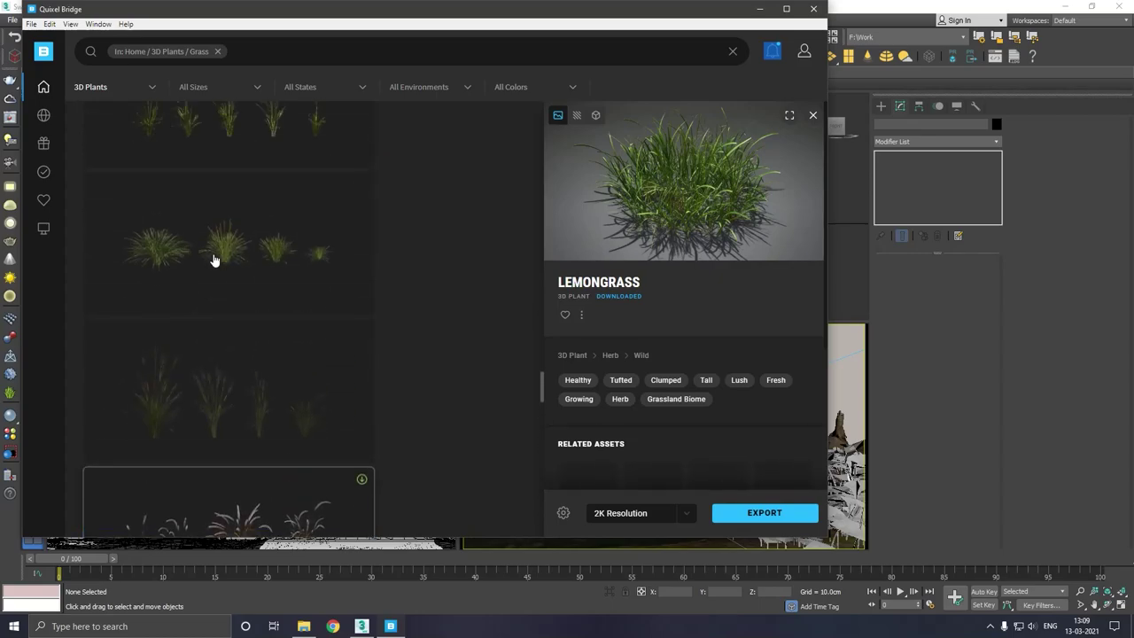
scroll(232, 337, "up", 1)
scroll(242, 319, "up", 1)
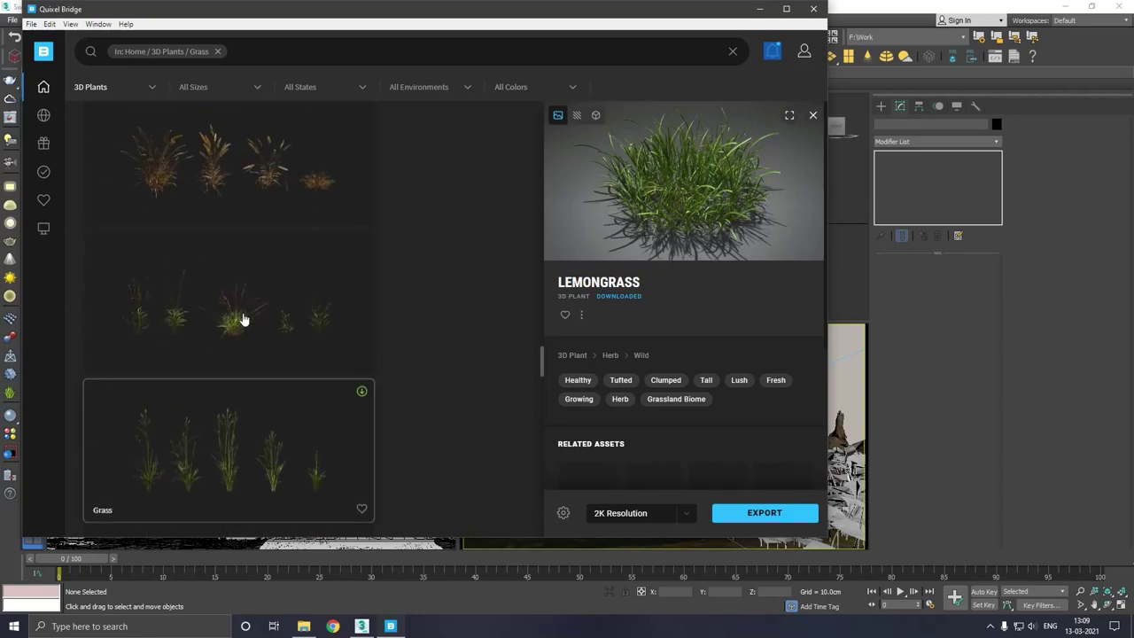
scroll(244, 319, "up", 1)
scroll(244, 319, "up", 1)
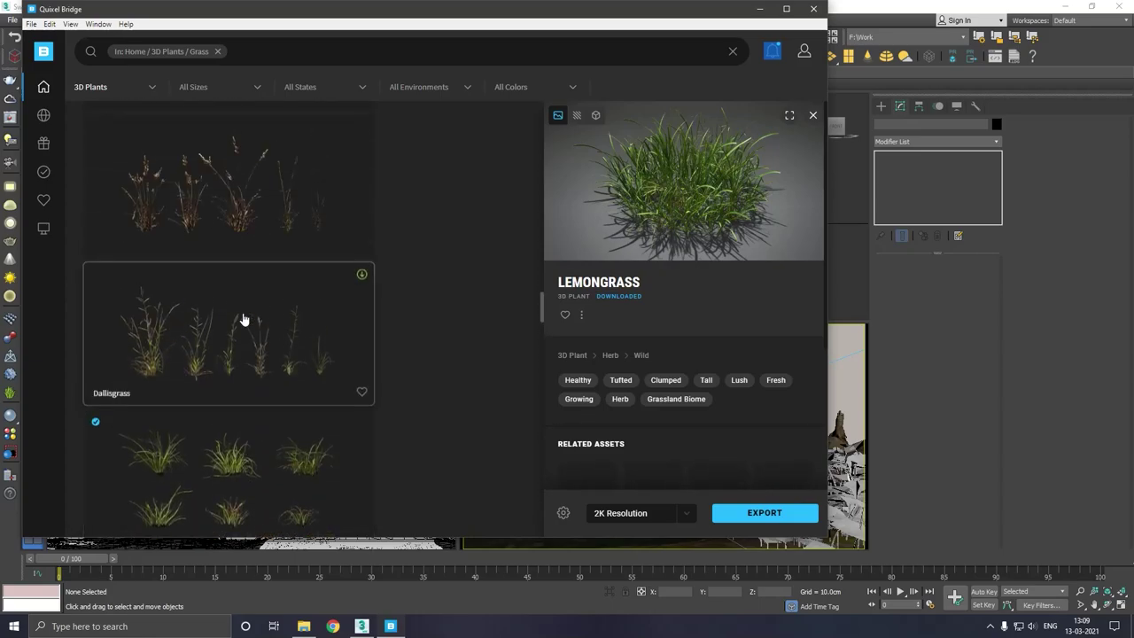
scroll(232, 346, "down", 1)
left_click(230, 354)
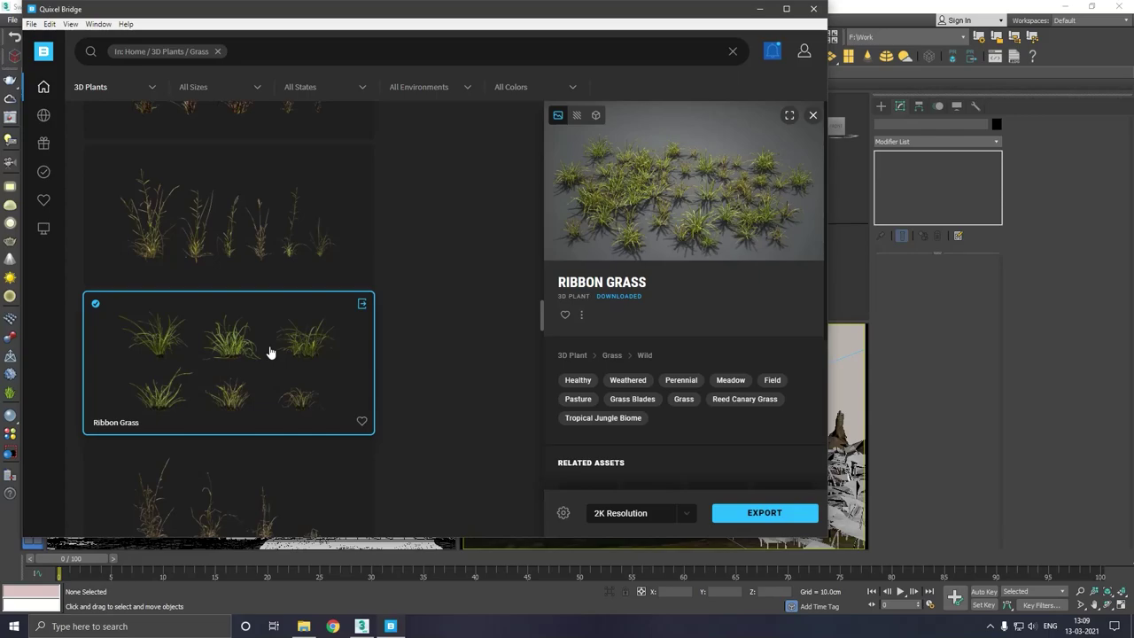
- Go back and select the downloaded Lemongrass asset with 2K resolution
scroll(270, 353, "down", 2)
scroll(270, 353, "down", 2)
scroll(270, 352, "down", 2)
scroll(270, 353, "down", 2)
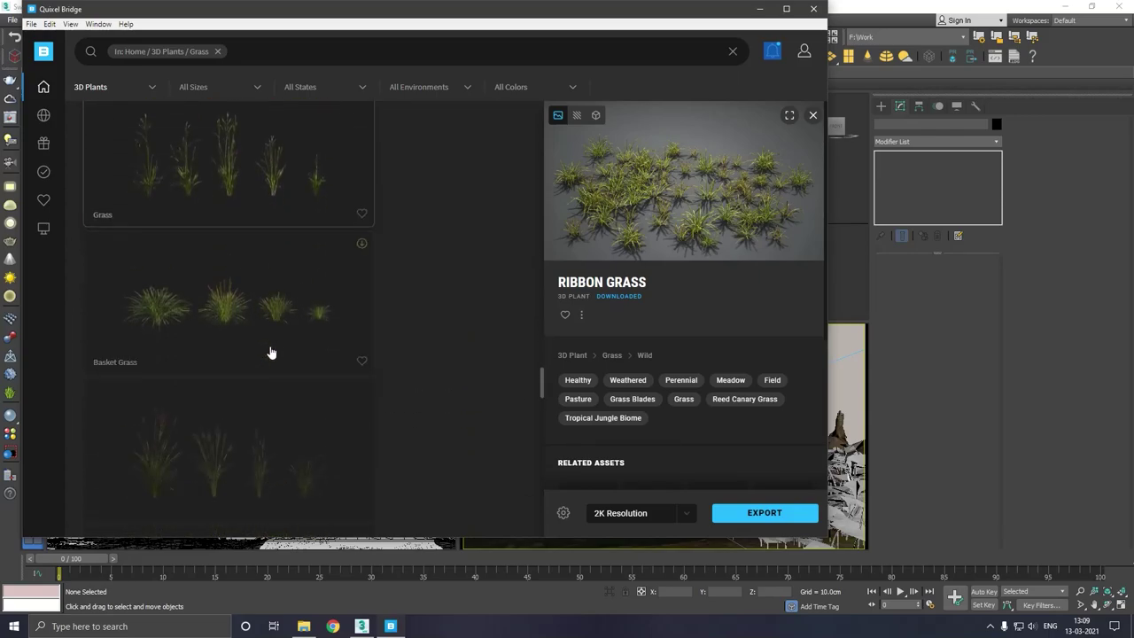
scroll(271, 353, "down", 2)
scroll(271, 353, "down", 2)
scroll(270, 353, "down", 2)
scroll(270, 353, "down", 2)
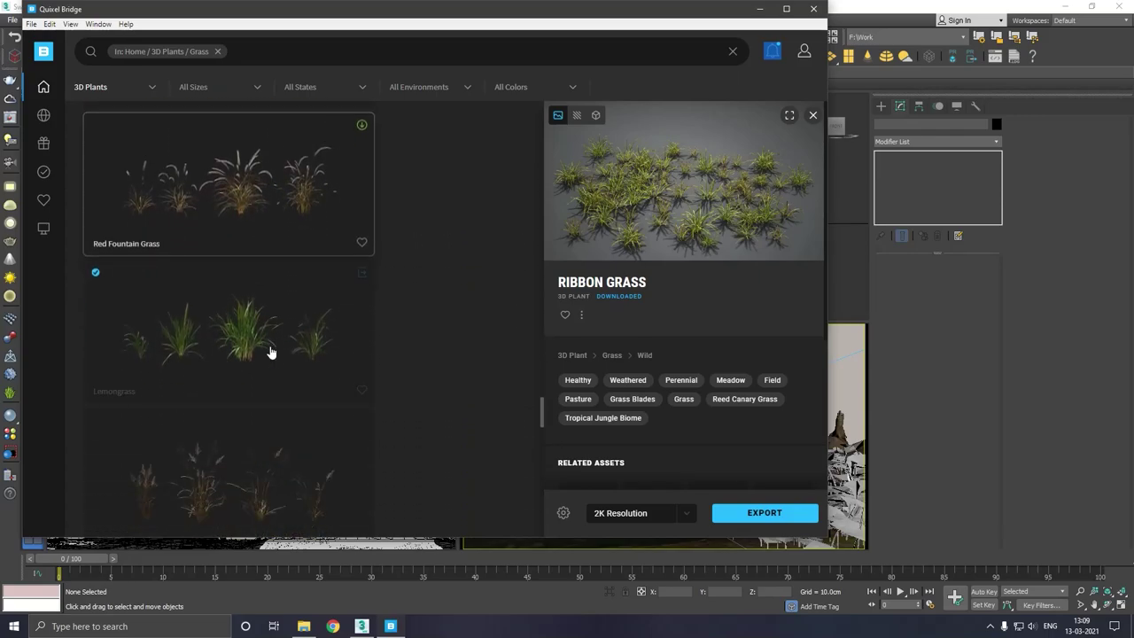
left_click(271, 353)
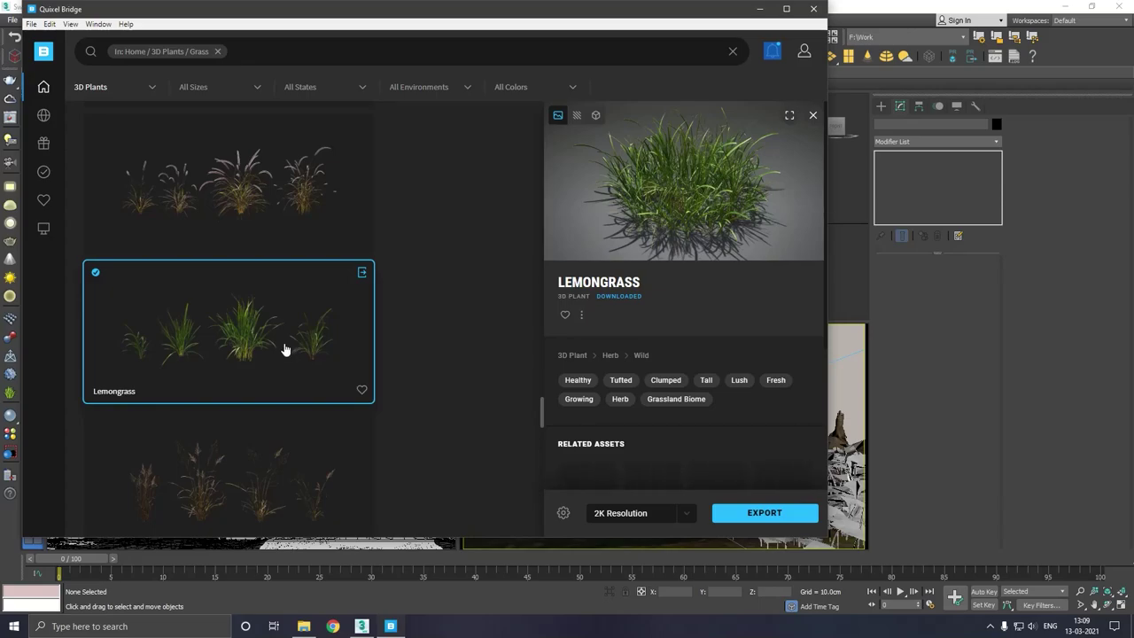
- Confirm Export Settings export models as FBX at LOD 0
left_click(563, 512)
left_click(595, 483)
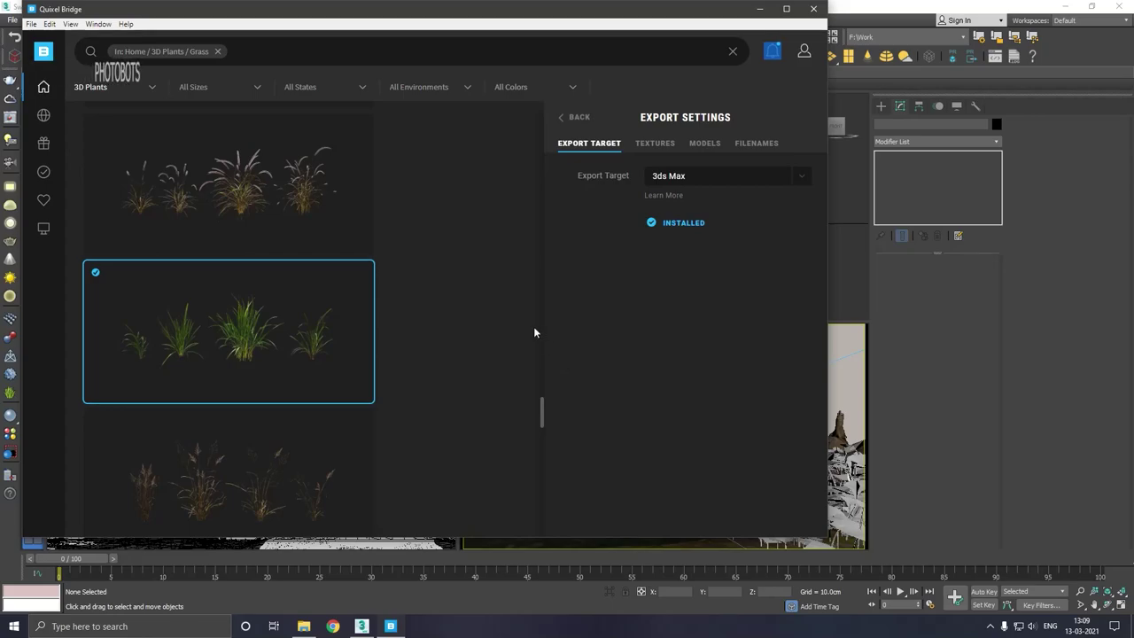
left_click(704, 143)
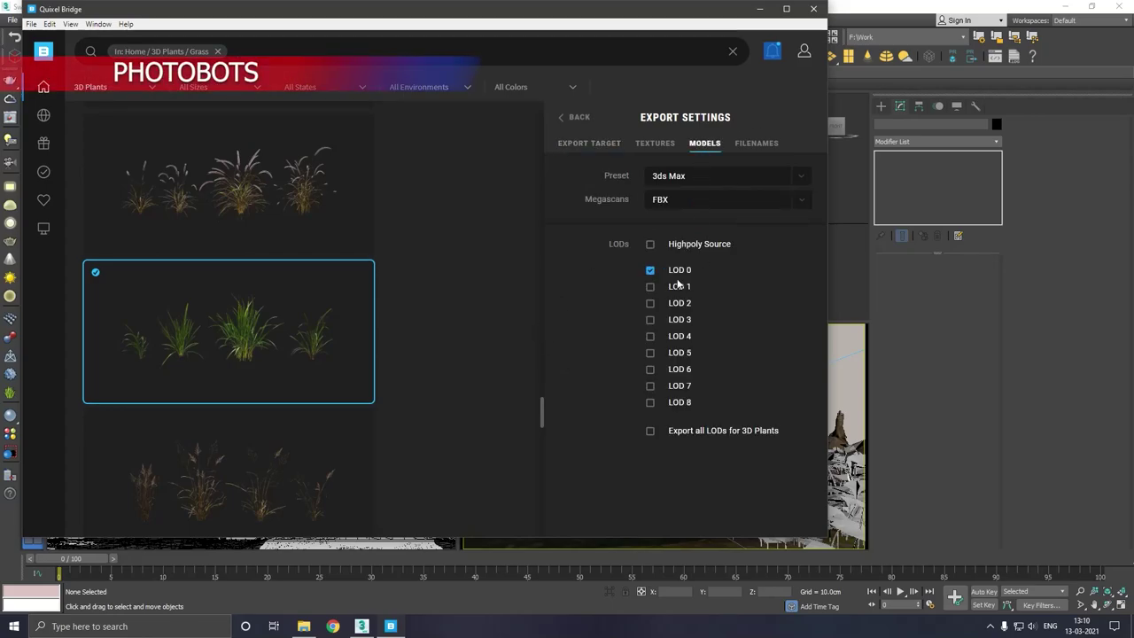
left_click(578, 118)
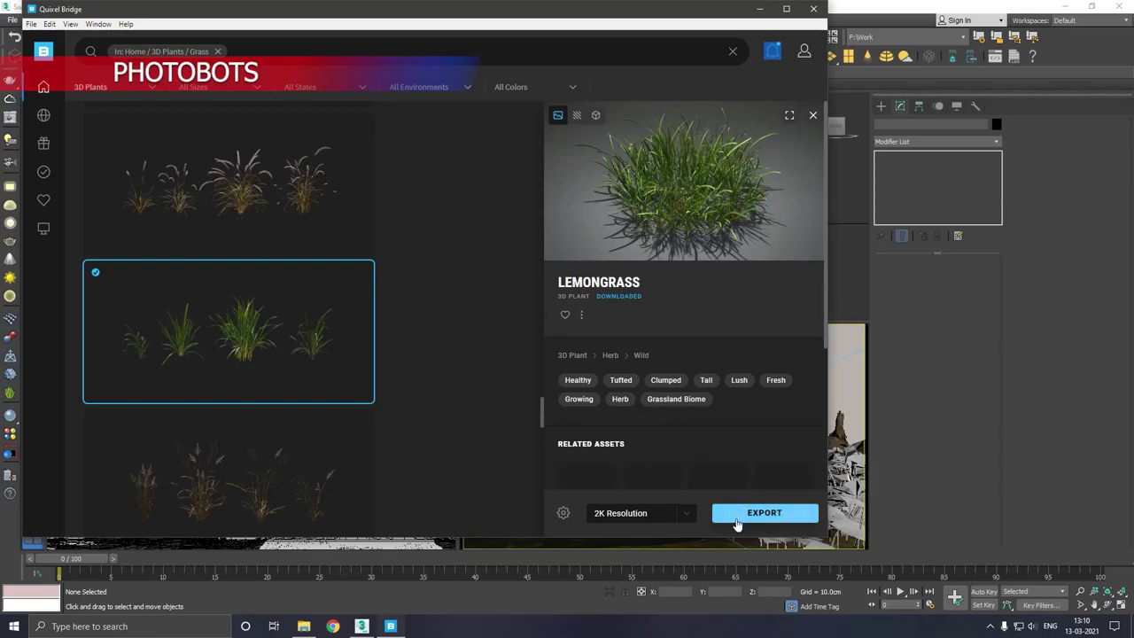
- Export Lemongrass at 2K resolution into 3ds Max and minimise Bridge
left_click(695, 517)
left_click(740, 519)
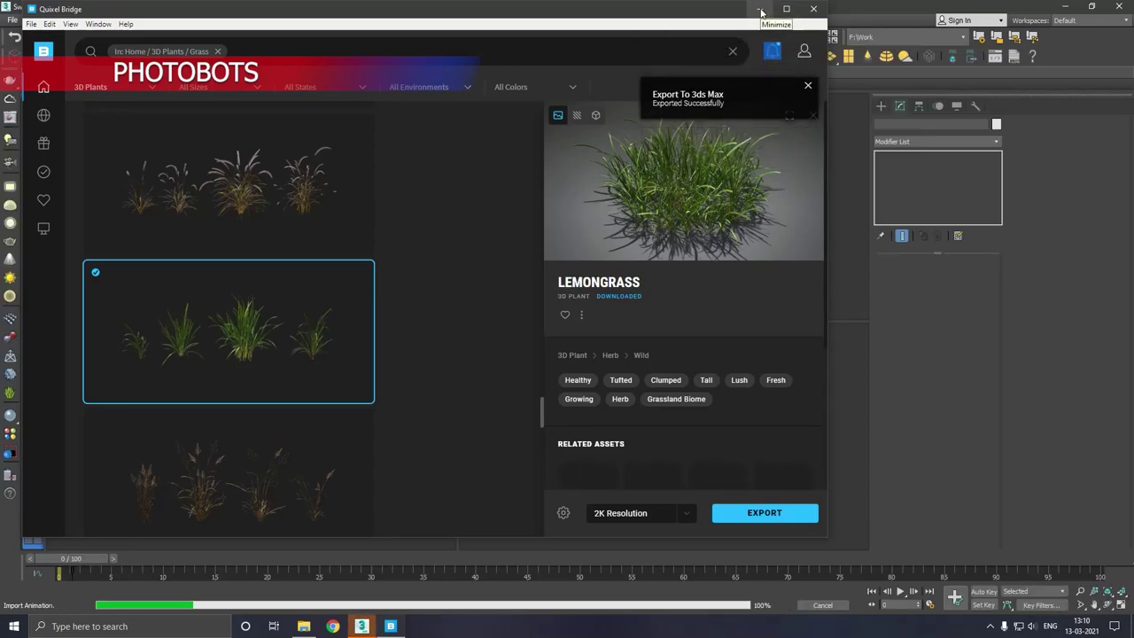
left_click(761, 11)
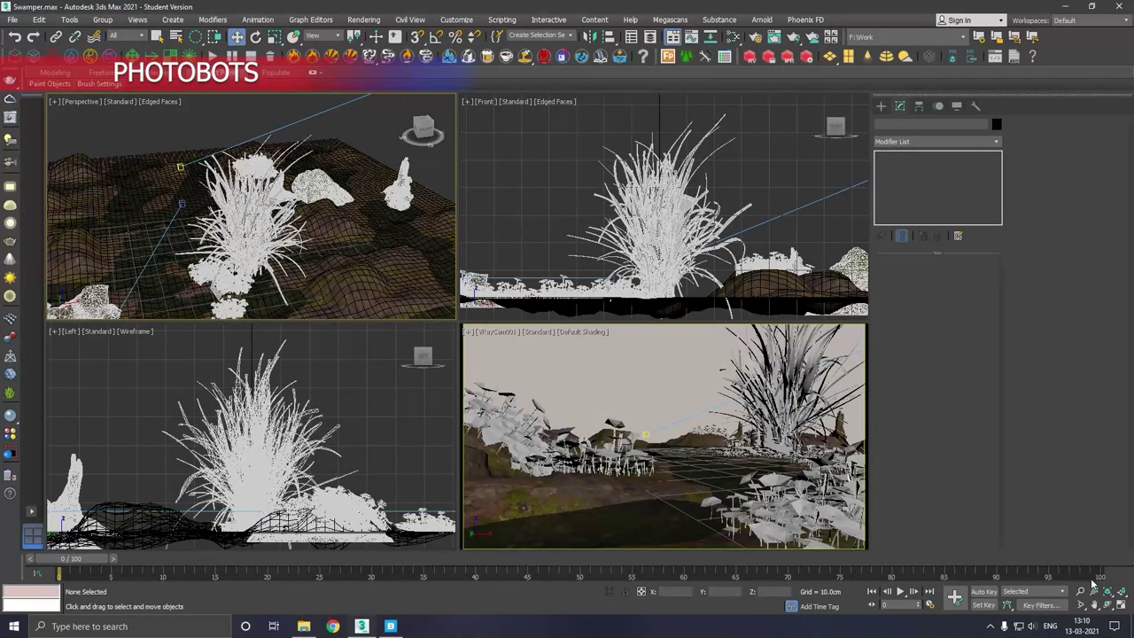
- Maximize the Perspective view and drag four lemongrass clumps left off the terrain
left_click(1122, 606)
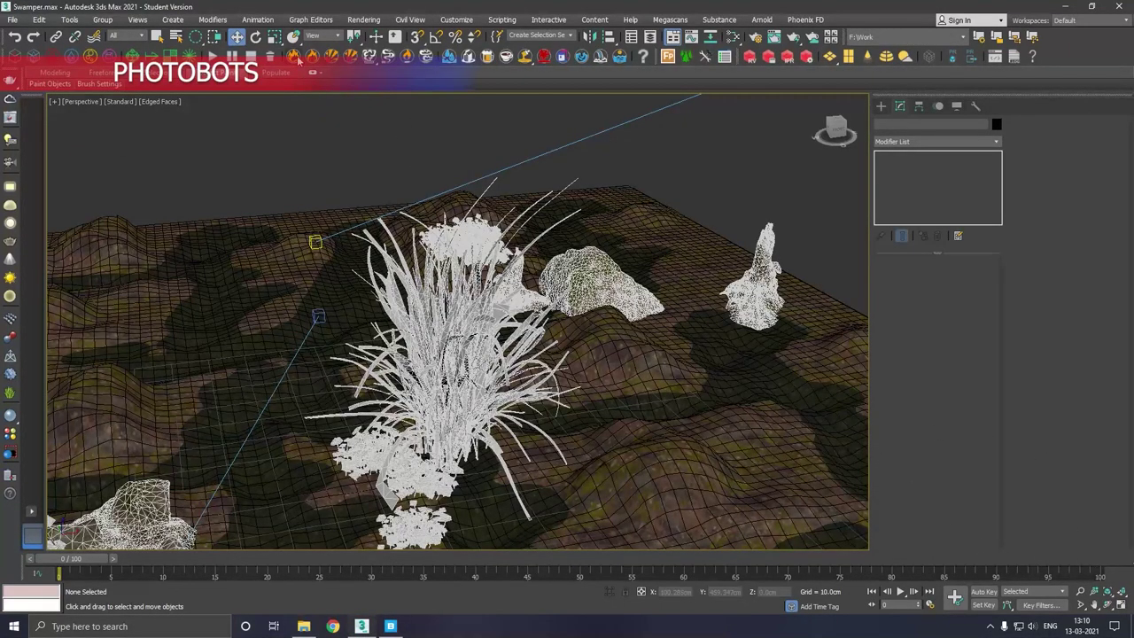
scroll(445, 159, "down", 5)
mouse_move(445, 159)
middle_mouse_down("alt")
mouse_move(445, 211)
mouse_move(467, 241)
mouse_move(674, 266)
middle_mouse_up("alt")
left_click(468, 243)
left_click_drag(677, 267, 271, 285)
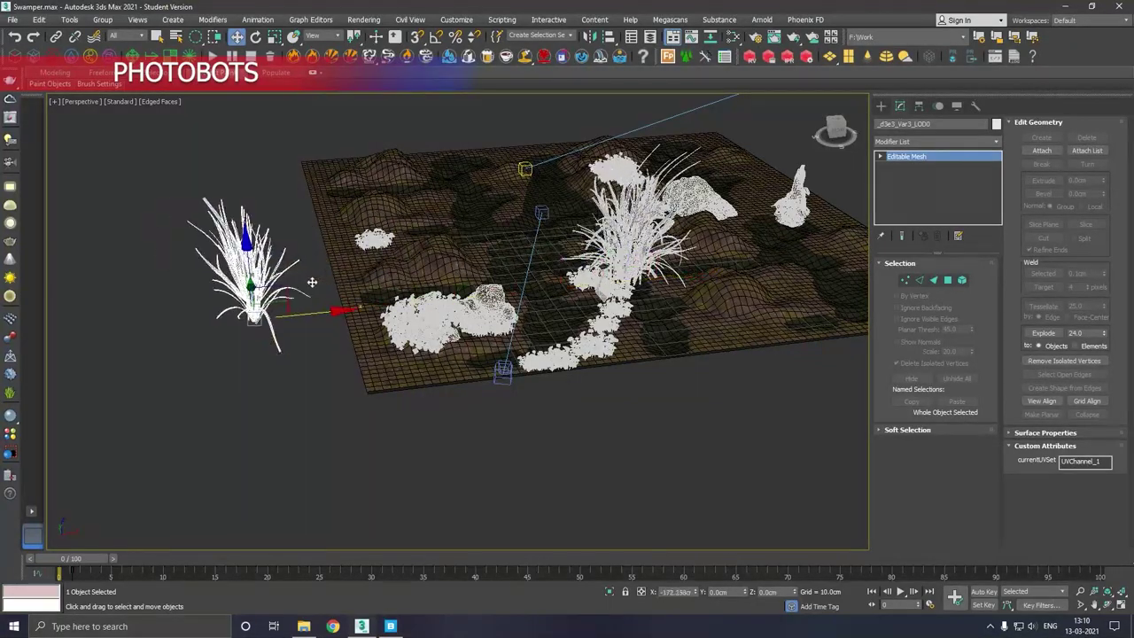
left_click(635, 244)
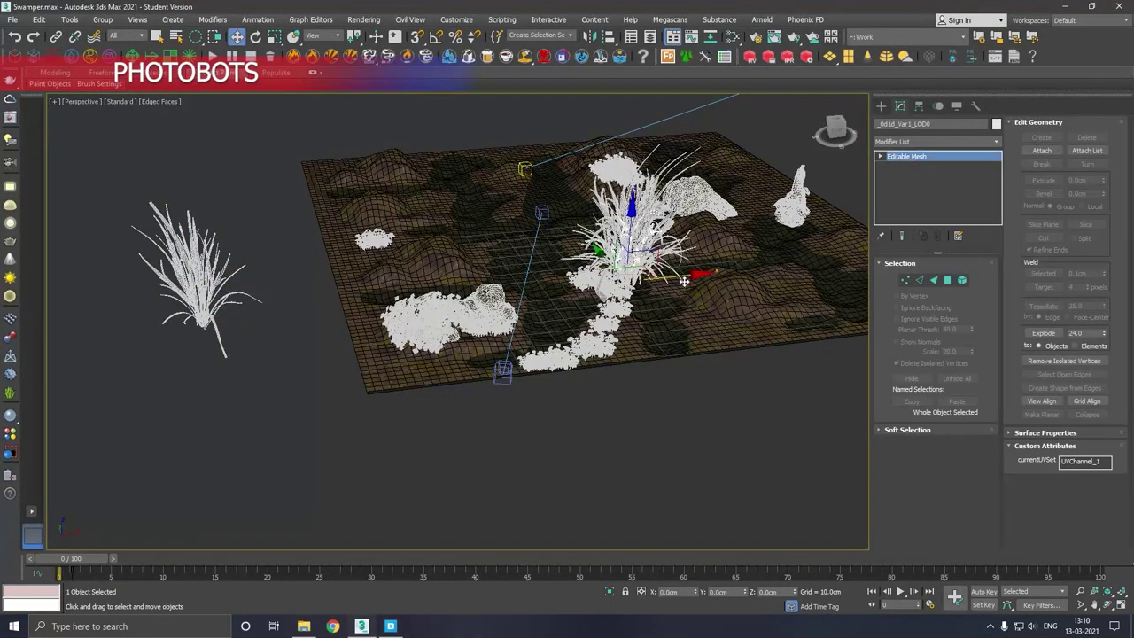
left_click_drag(684, 282, 265, 319)
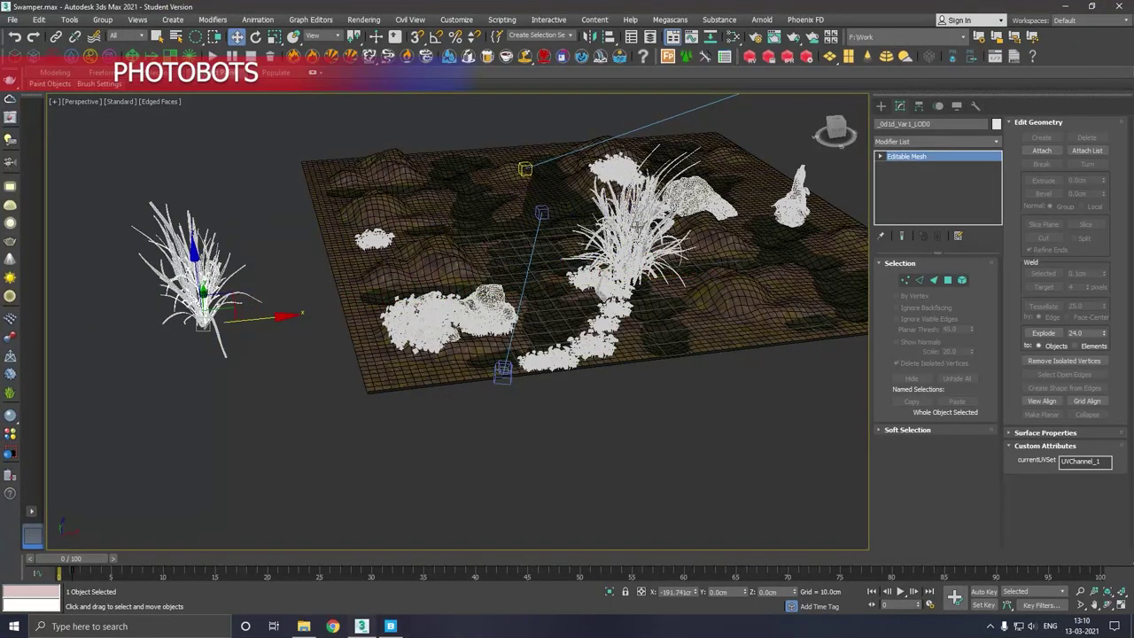
left_click(639, 229)
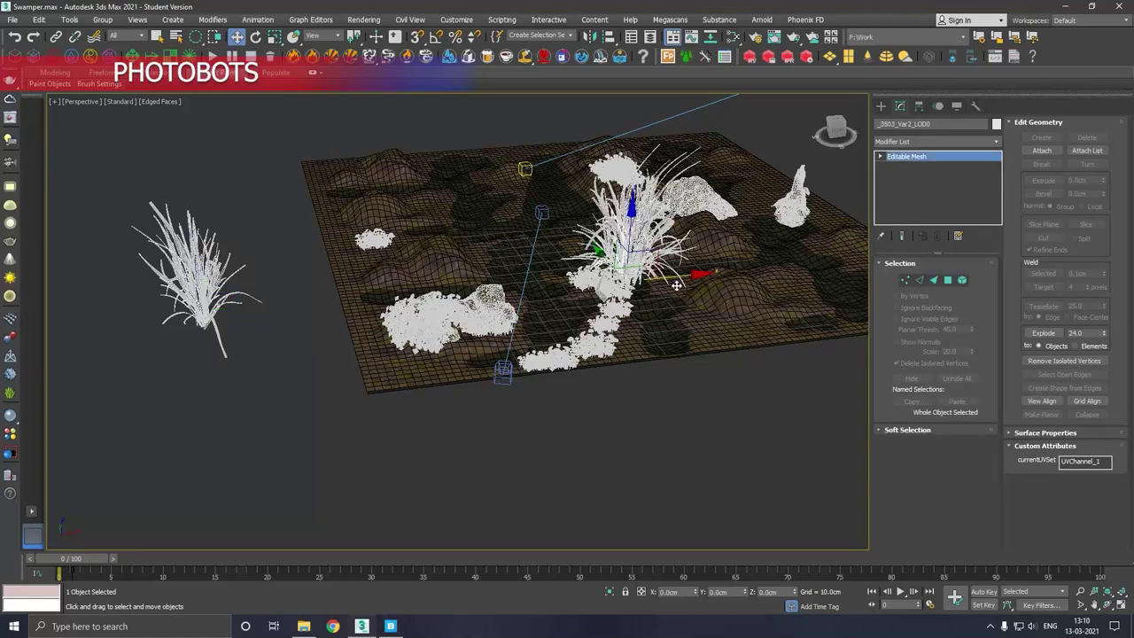
mouse_move(676, 286)
left_mouse_down()
mouse_move(215, 291)
mouse_move(227, 292)
left_mouse_up()
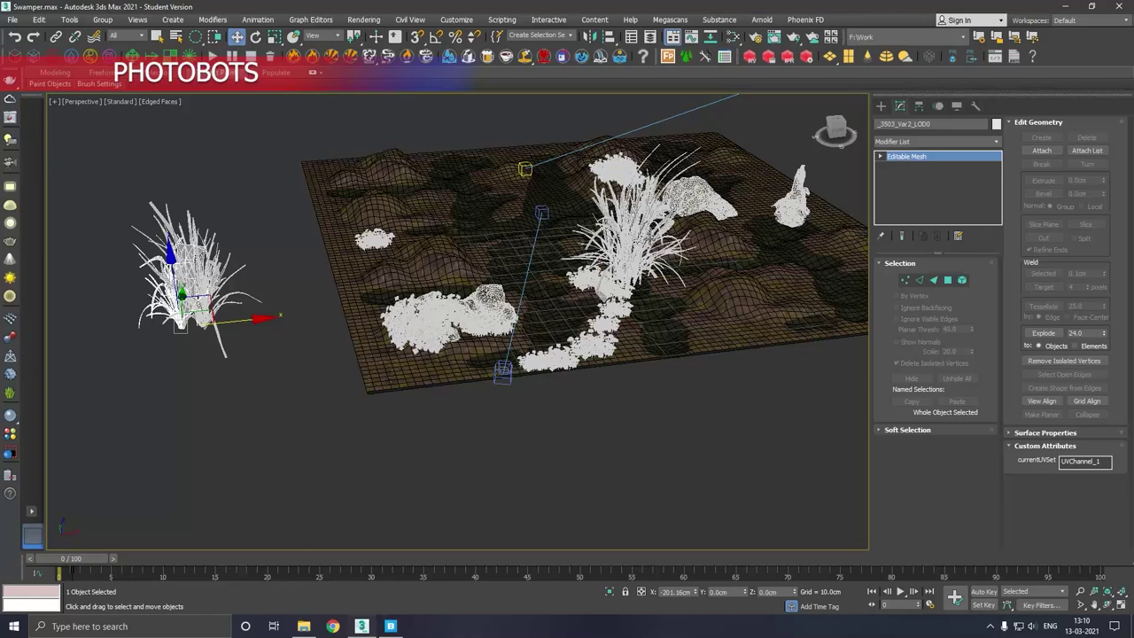
left_click(647, 243)
left_click_drag(688, 284, 164, 271)
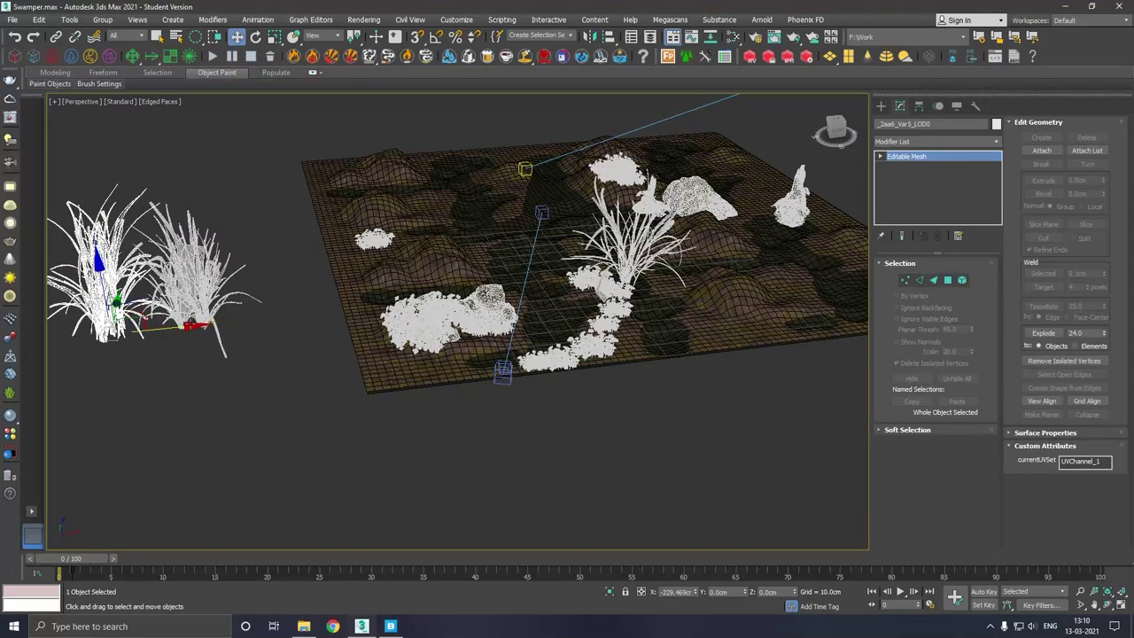
- Gather the leftmost, centre and remaining lemongrass clumps onto the grass group beside the terrain
left_click(182, 324)
left_click(335, 291)
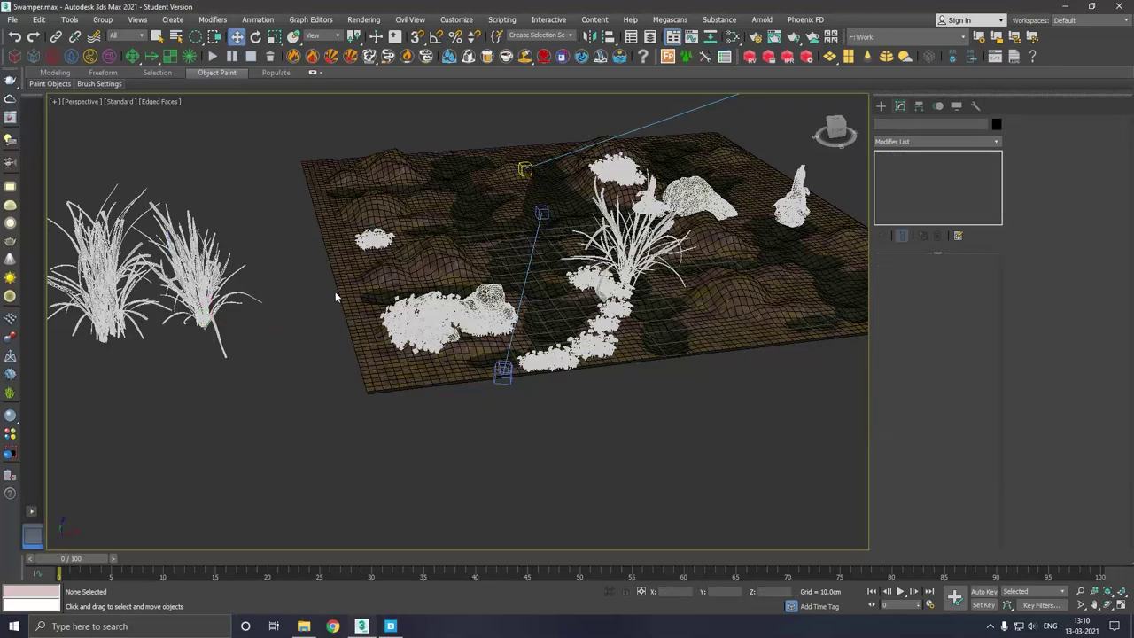
left_click(113, 306)
left_click_drag(165, 331, 232, 327)
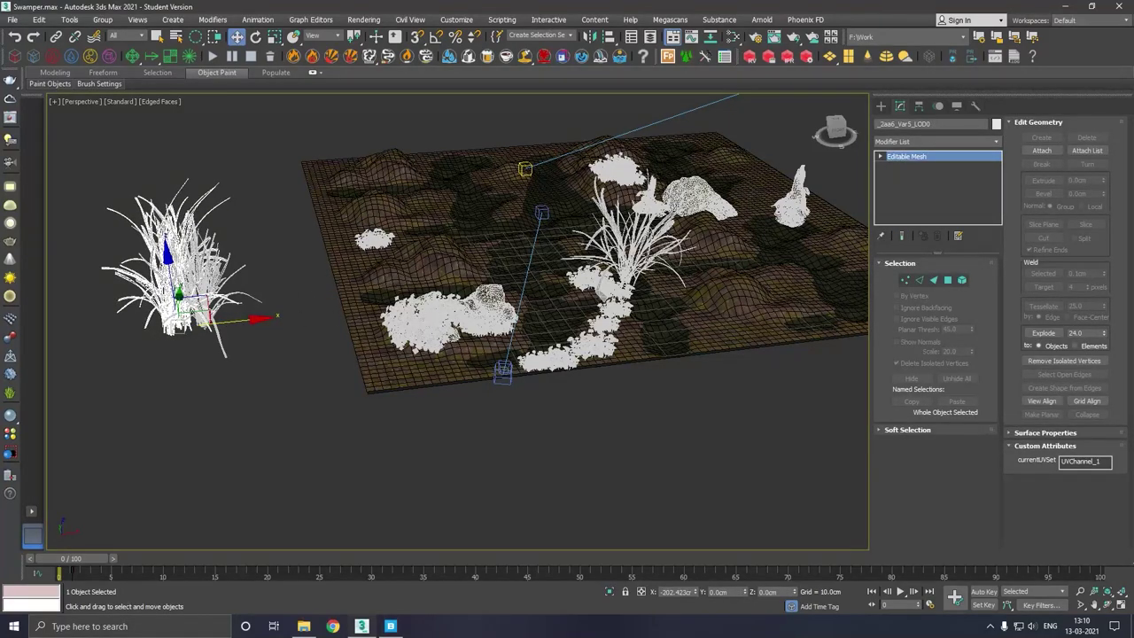
left_click(692, 288)
left_click(644, 263)
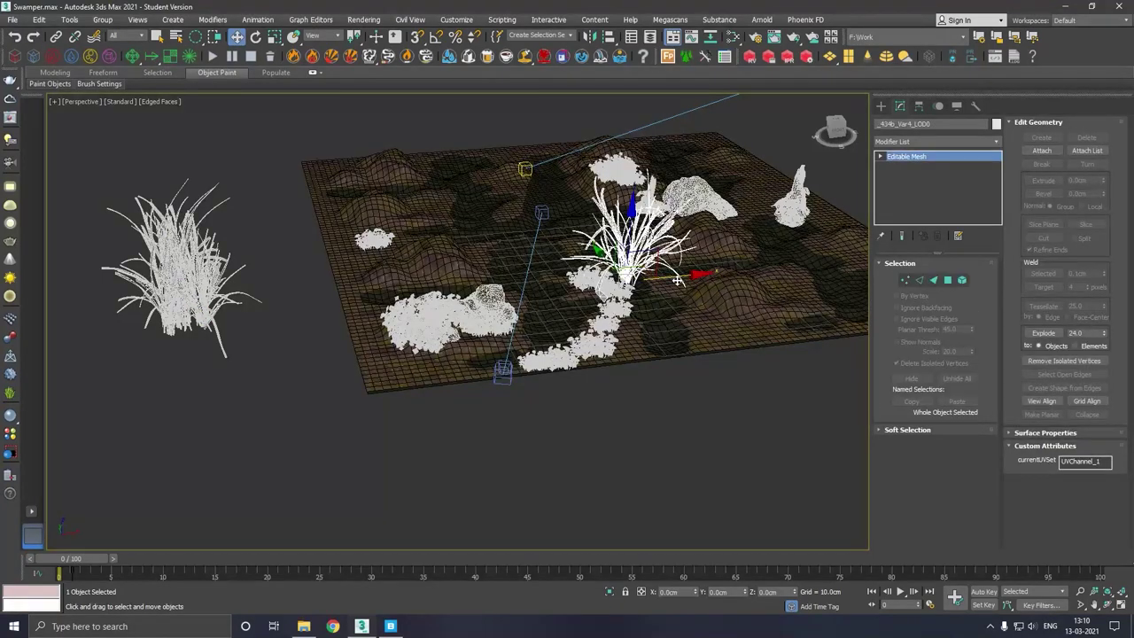
left_click_drag(673, 280, 417, 286)
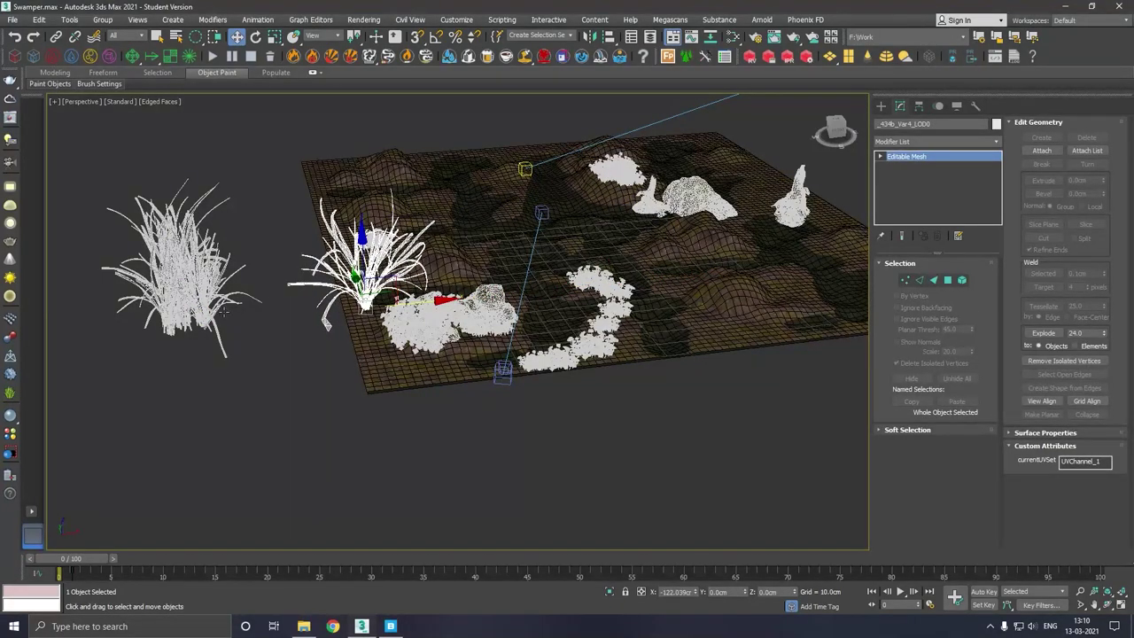
left_click(223, 312)
left_click(310, 296)
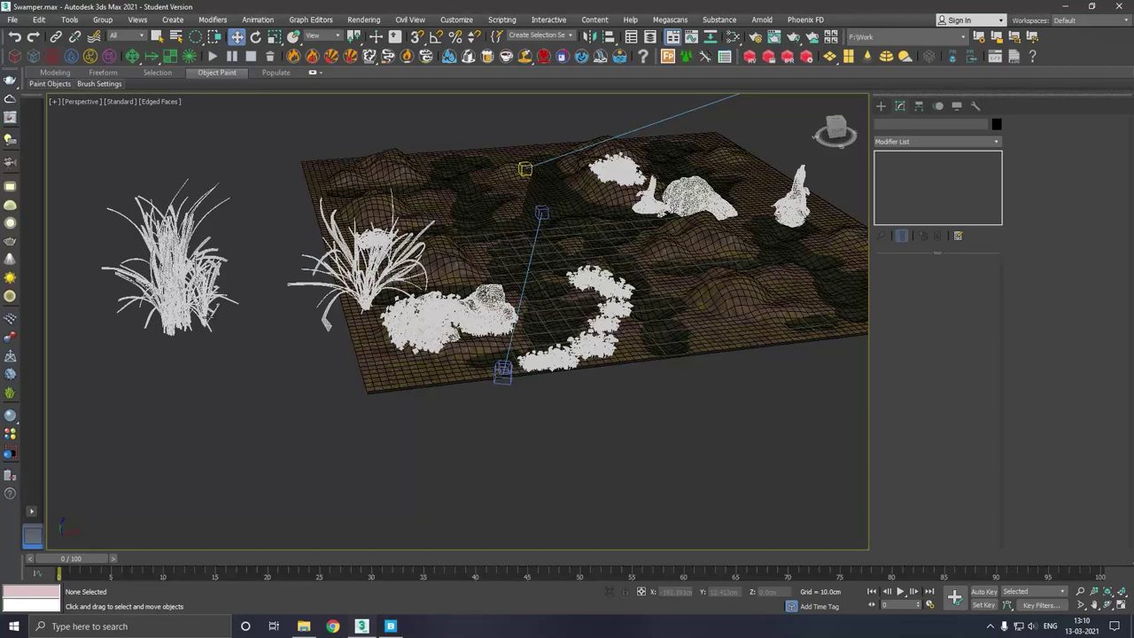
left_click(363, 295)
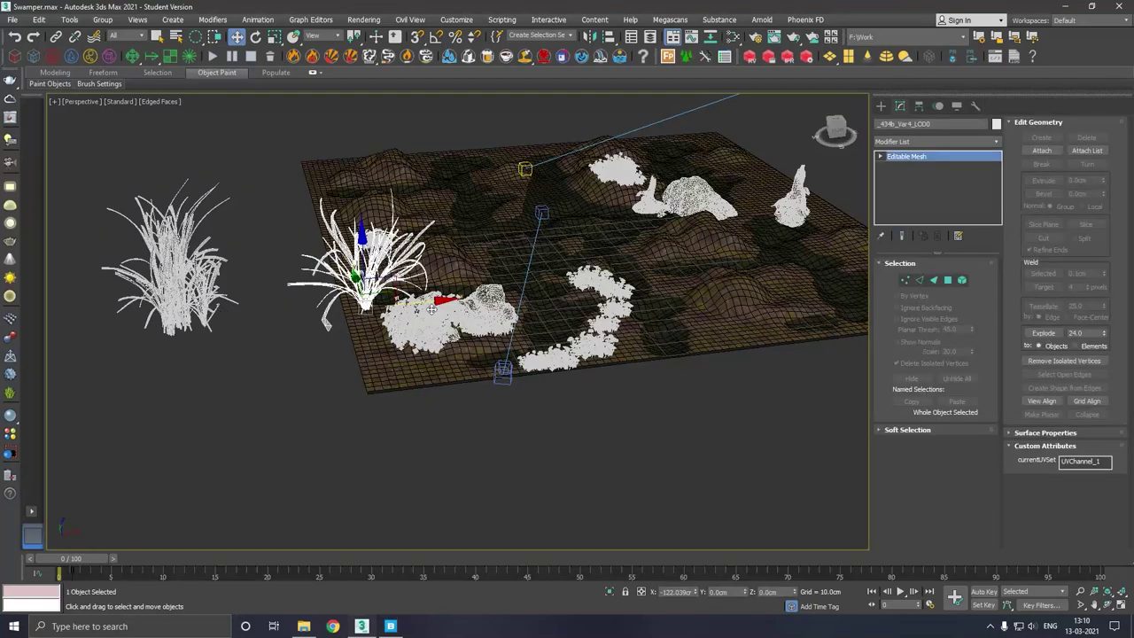
mouse_move(432, 309)
left_mouse_down()
mouse_move(241, 307)
mouse_move(270, 312)
left_mouse_up()
- Attach the second grass clump into the first to make one mesh
key("z")
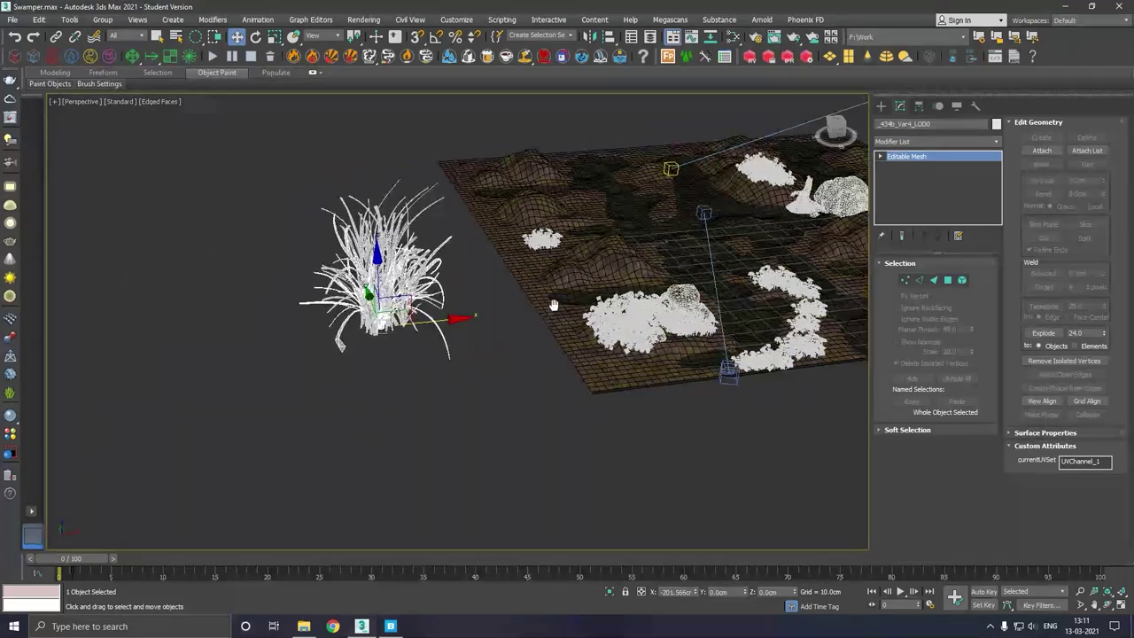
left_click(1042, 151)
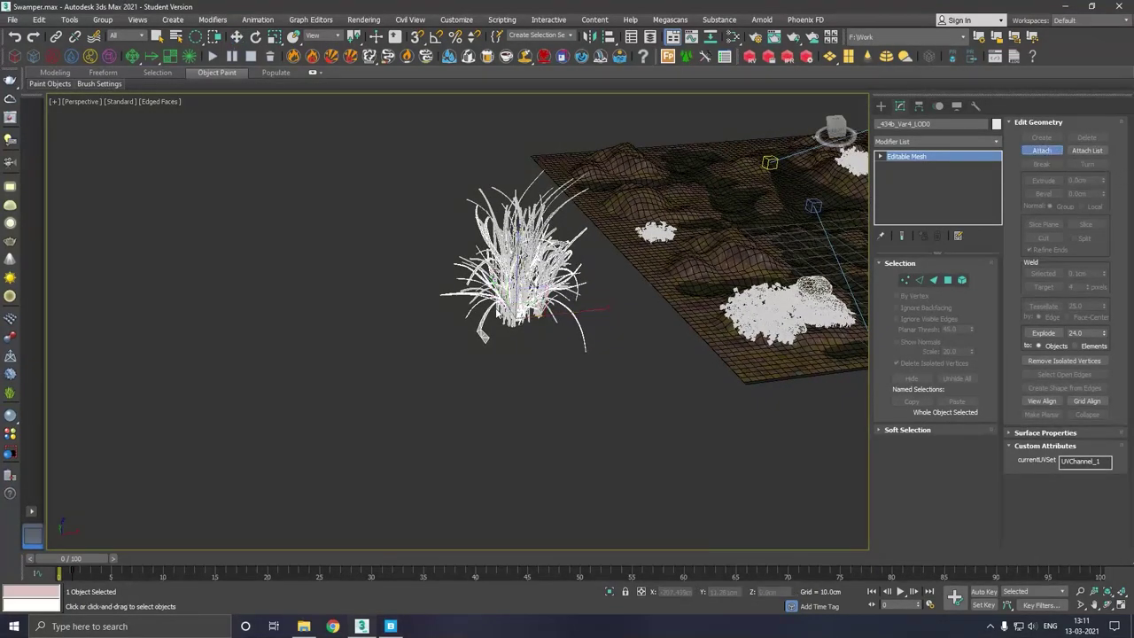
left_click(518, 301)
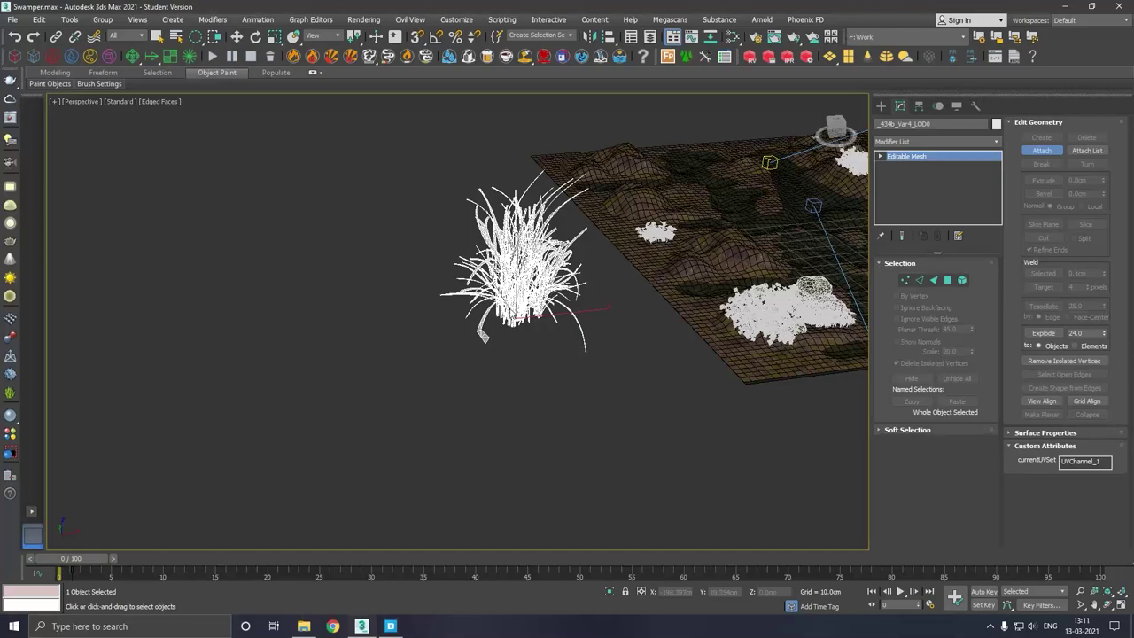
right_click(593, 297)
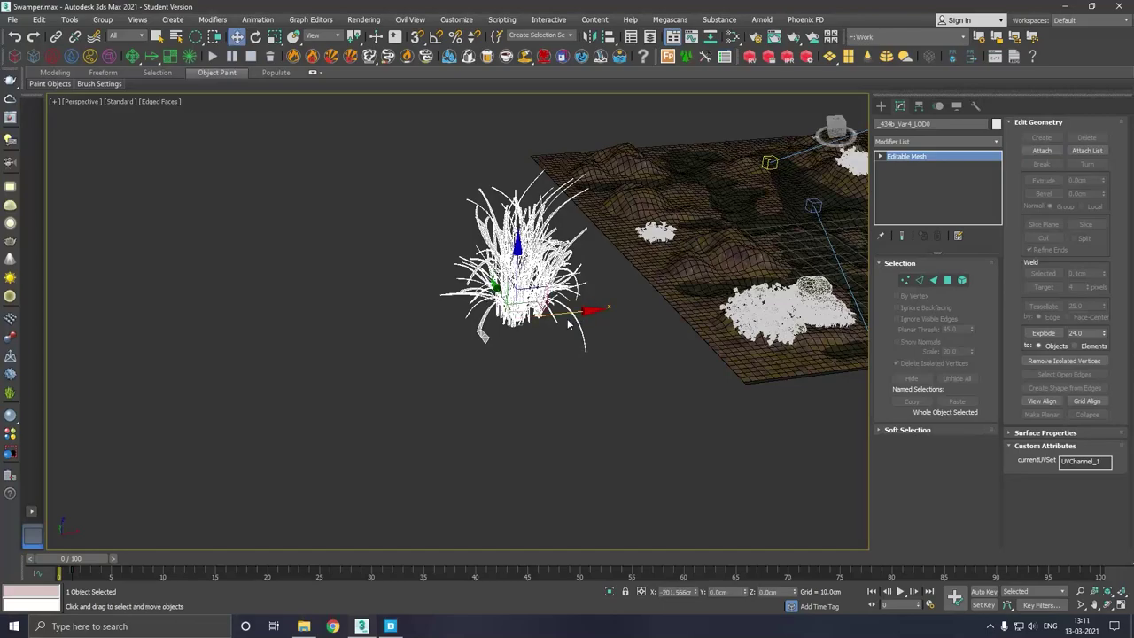
- Move the combined grass clump left along X and scale it down to about 44%
left_click(546, 355)
left_click(563, 323)
mouse_move(541, 321)
left_mouse_down()
mouse_move(479, 326)
mouse_move(783, 258)
left_mouse_up()
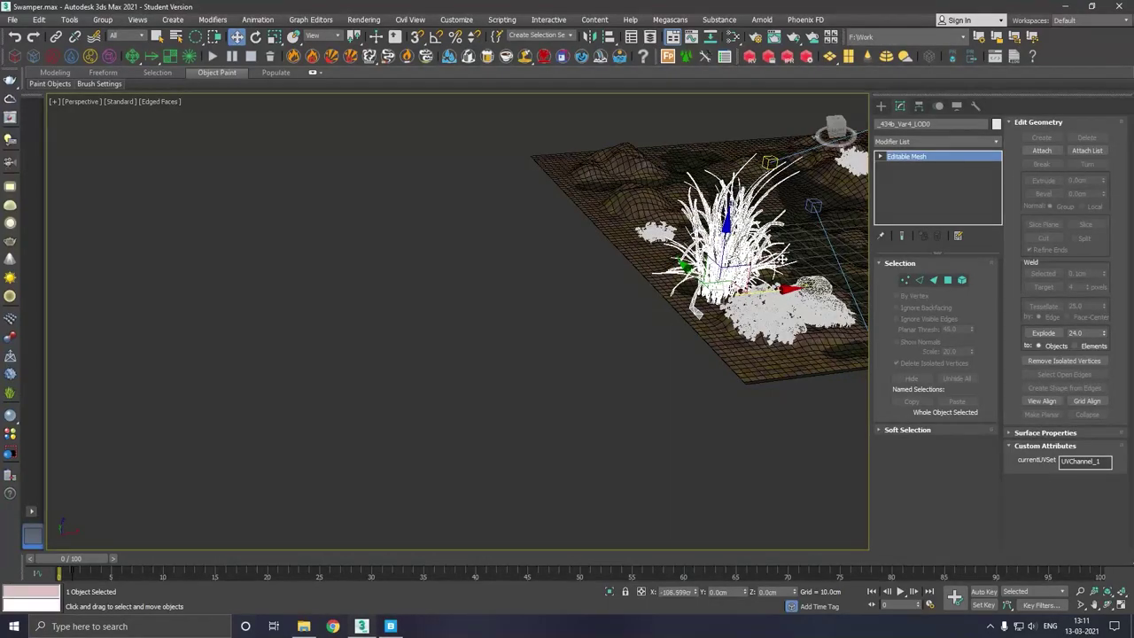
middle_click_drag(783, 257, 668, 338, "alt")
key("r")
left_click_drag(603, 338, 600, 313)
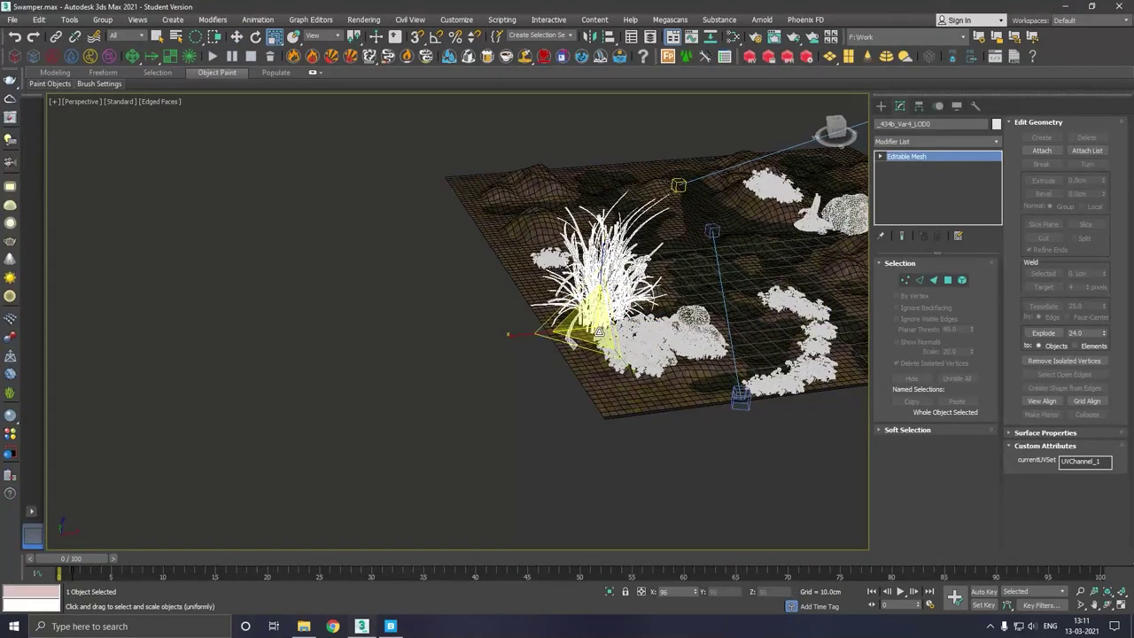
- Squash the grass clump vertically to 77%, shrink it further, and slide it right
scroll(600, 314, "up", 3)
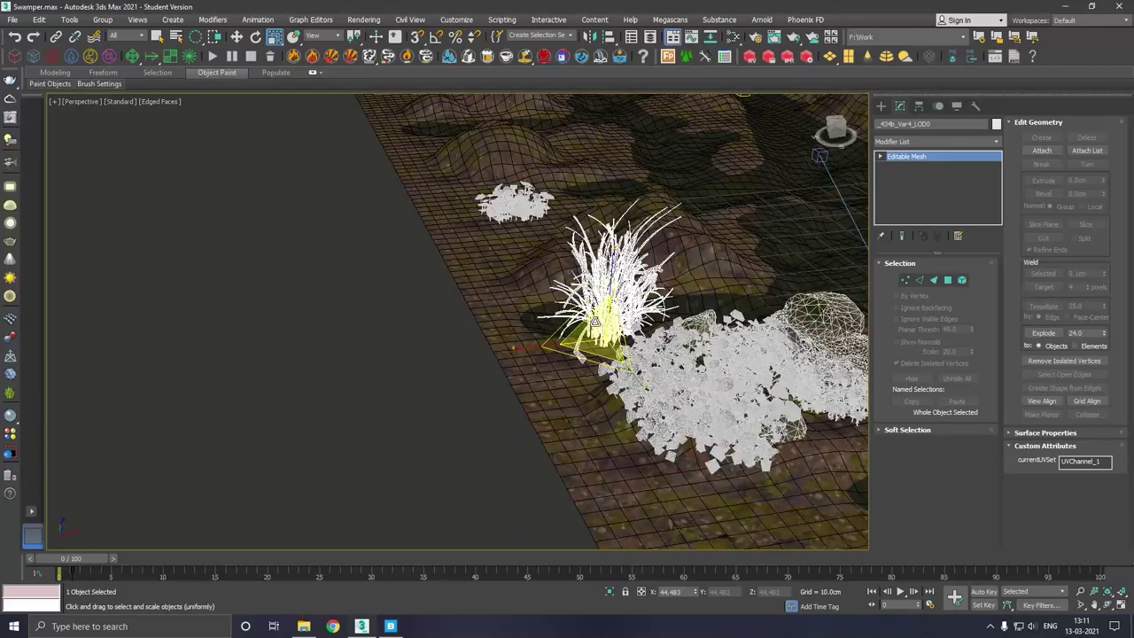
scroll(600, 313, "up", 3)
left_click_drag(627, 273, 626, 280)
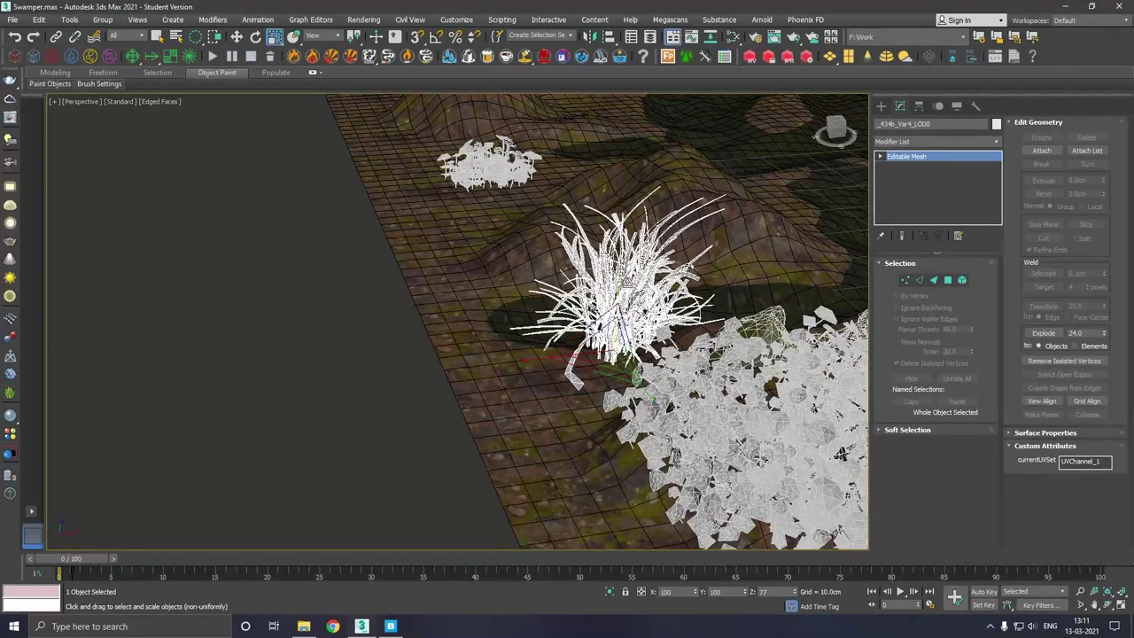
mouse_move(625, 346)
middle_mouse_down("alt")
mouse_move(621, 387)
mouse_move(612, 354)
middle_mouse_up("alt")
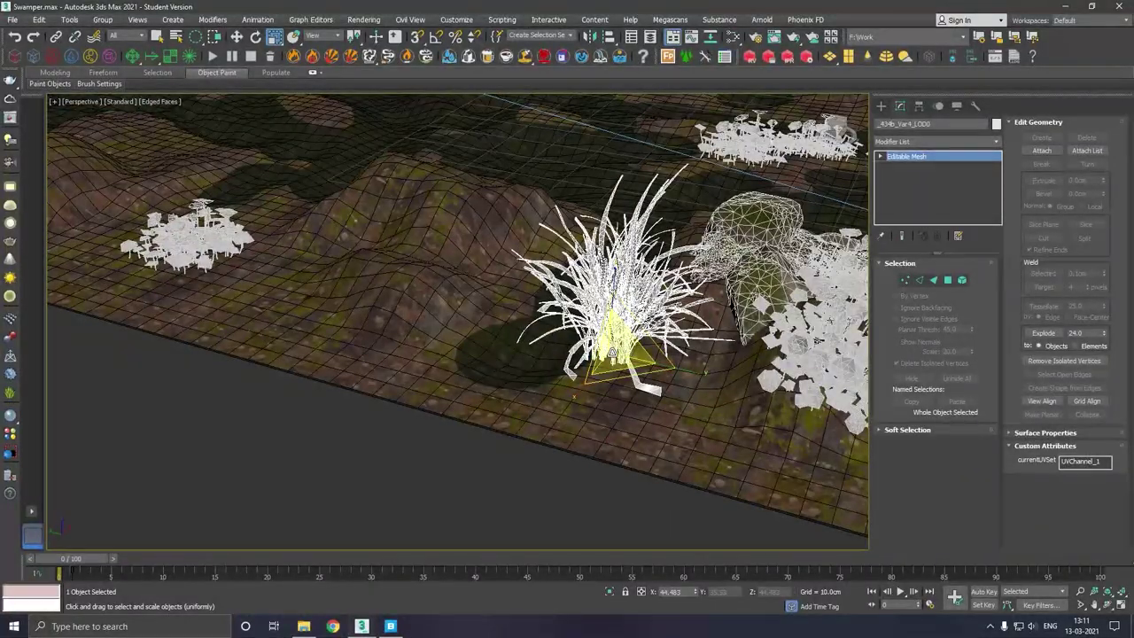
left_click_drag(612, 354, 660, 424)
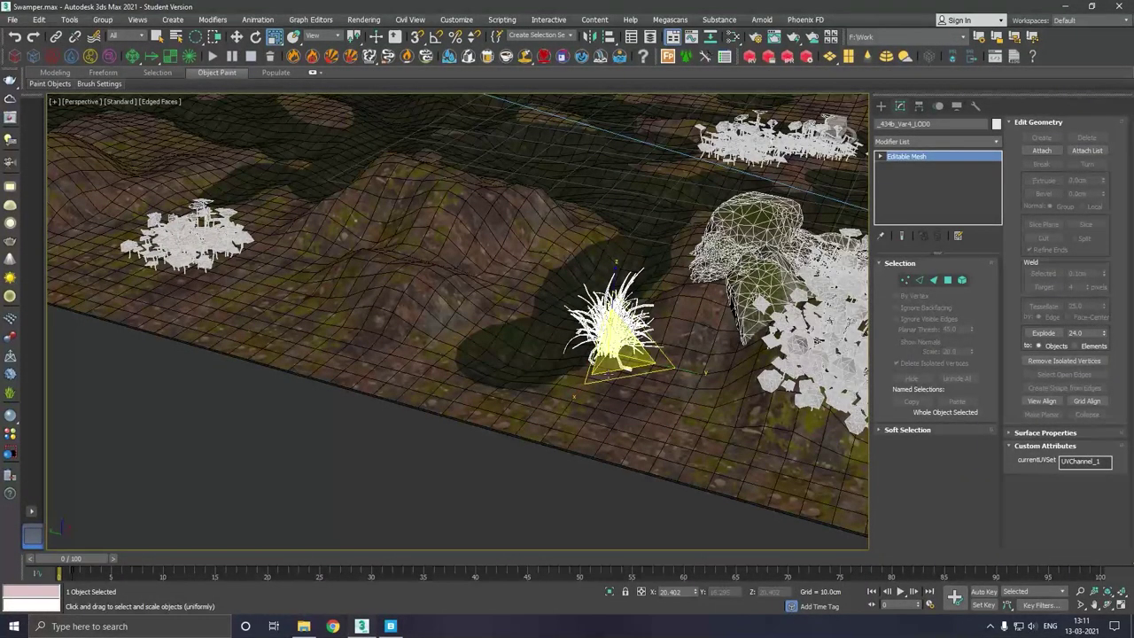
left_click(236, 36)
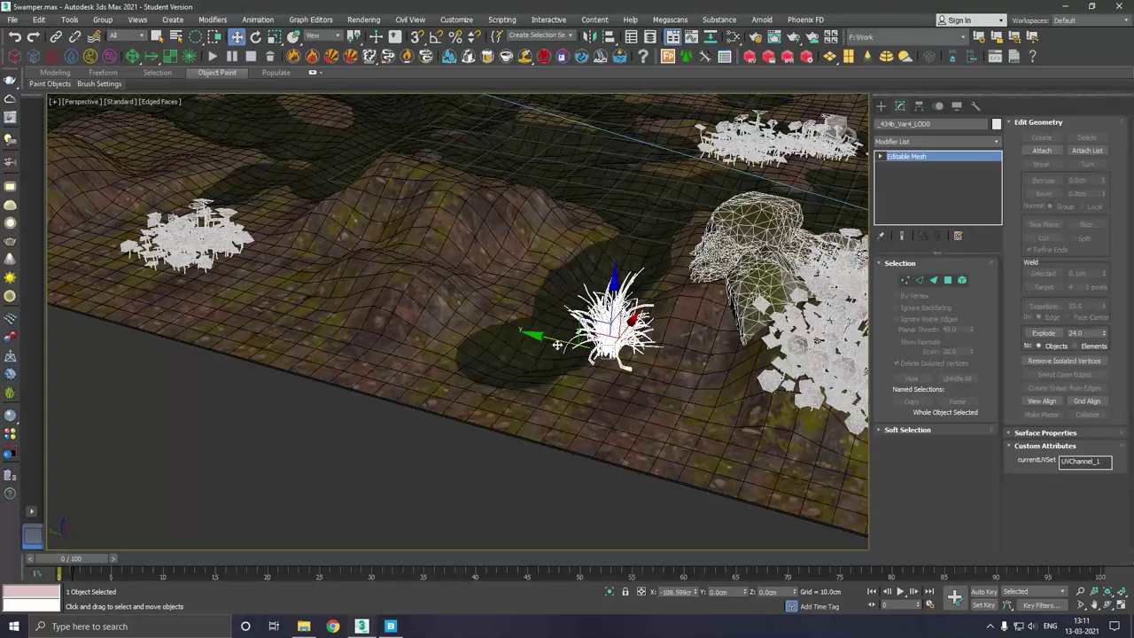
left_click_drag(557, 345, 658, 354)
scroll(482, 362, "up", 2)
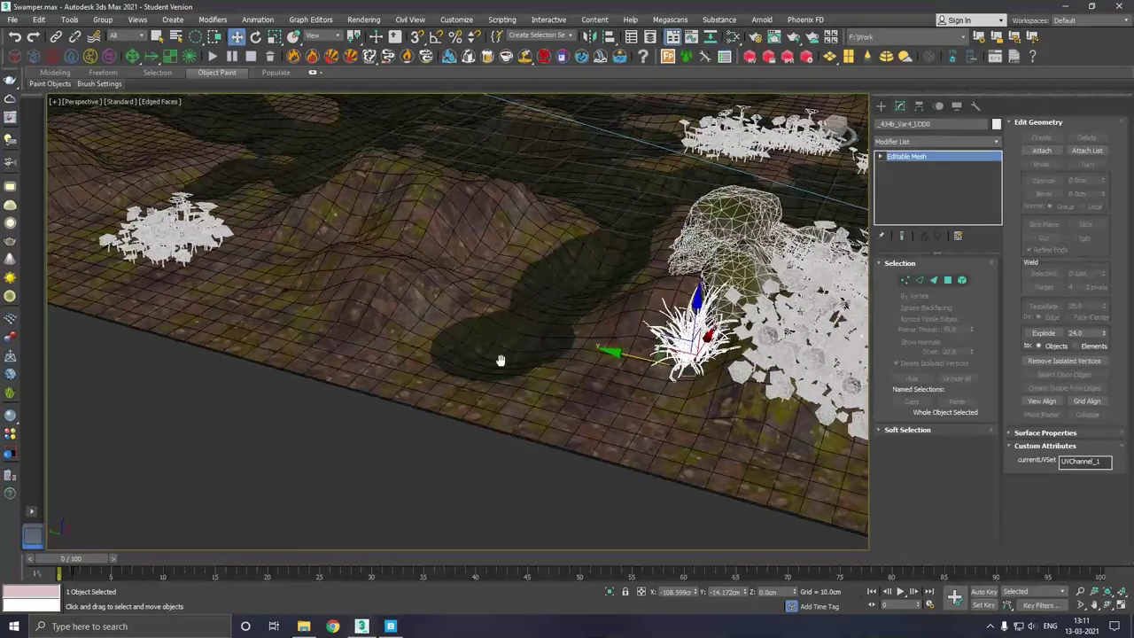
left_click(290, 488)
scroll(656, 315, "up", 3)
left_click(653, 344)
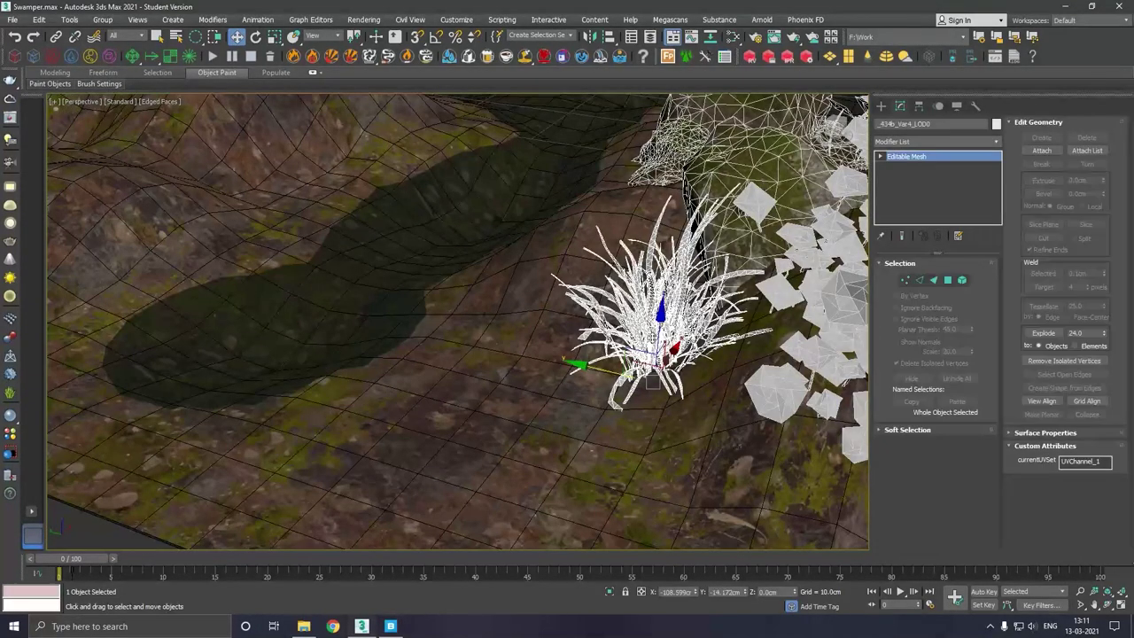
- Scale the grass clump to about 67% and place it beside the mushroom-covered rock
key("t")
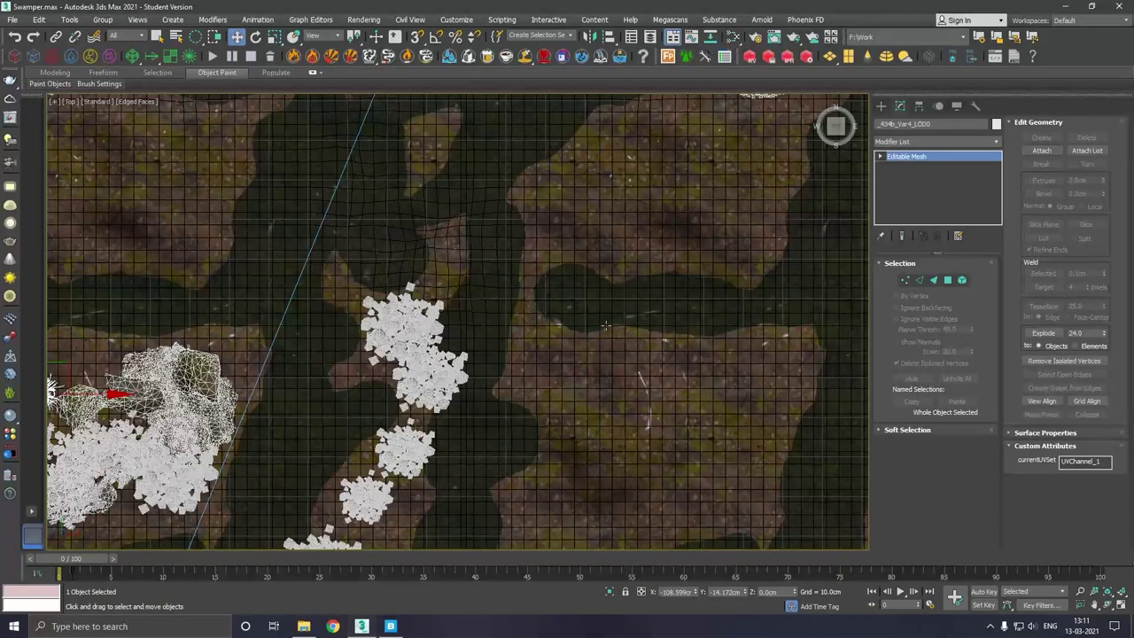
scroll(607, 324, "down", 3)
scroll(607, 325, "down", 4)
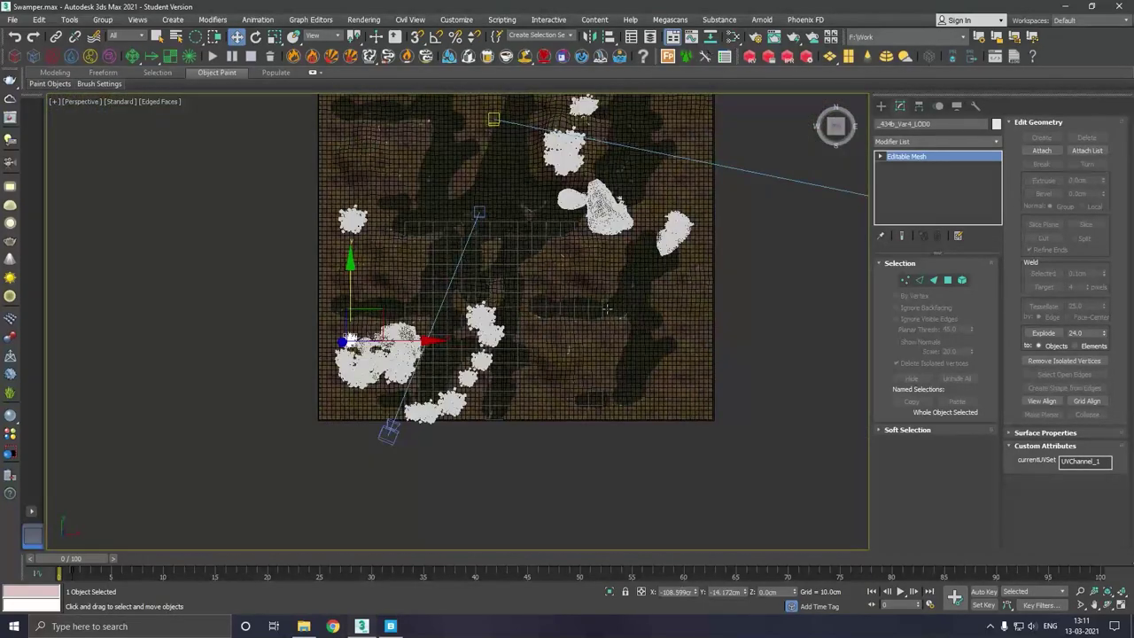
key("p")
middle_click_drag(607, 310, 519, 310, "alt")
key("z")
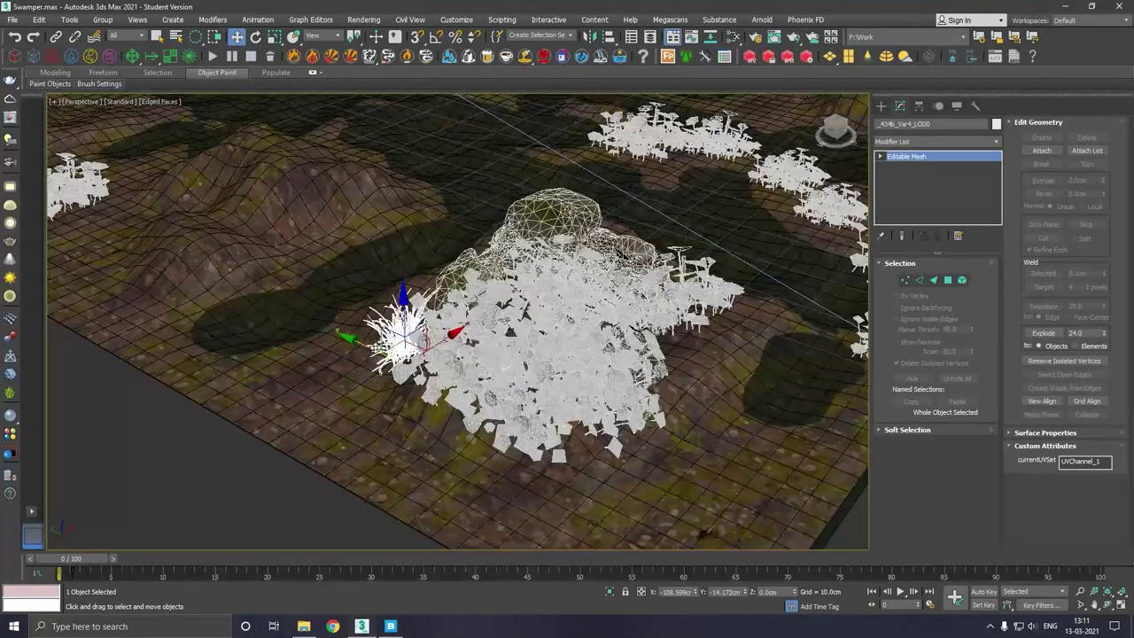
key("r")
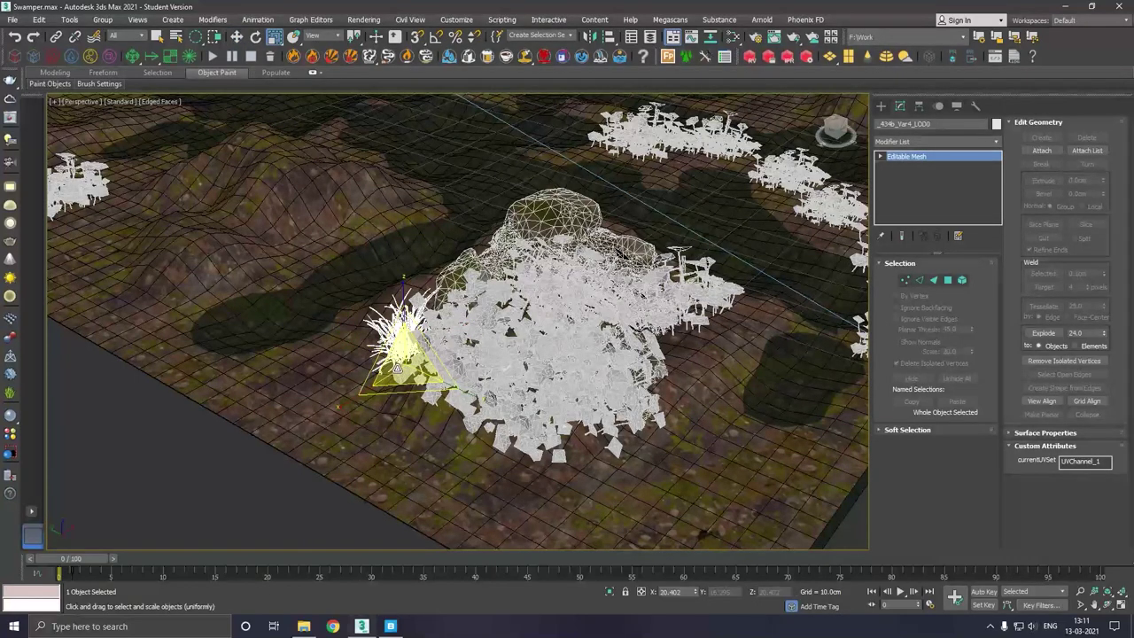
left_click_drag(403, 354, 401, 429)
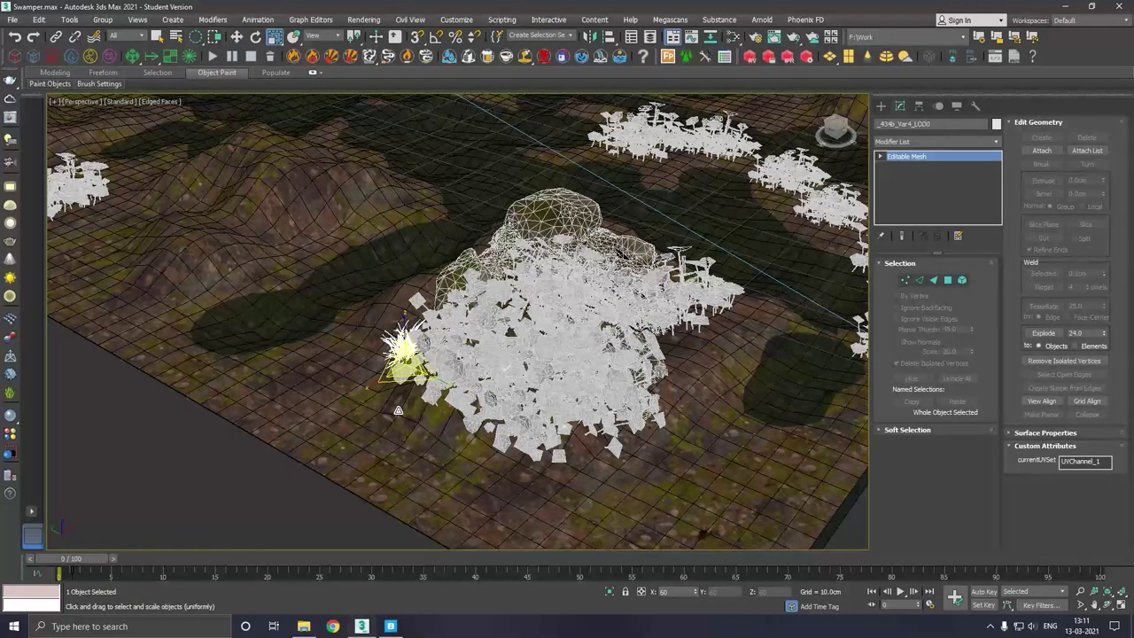
key("w")
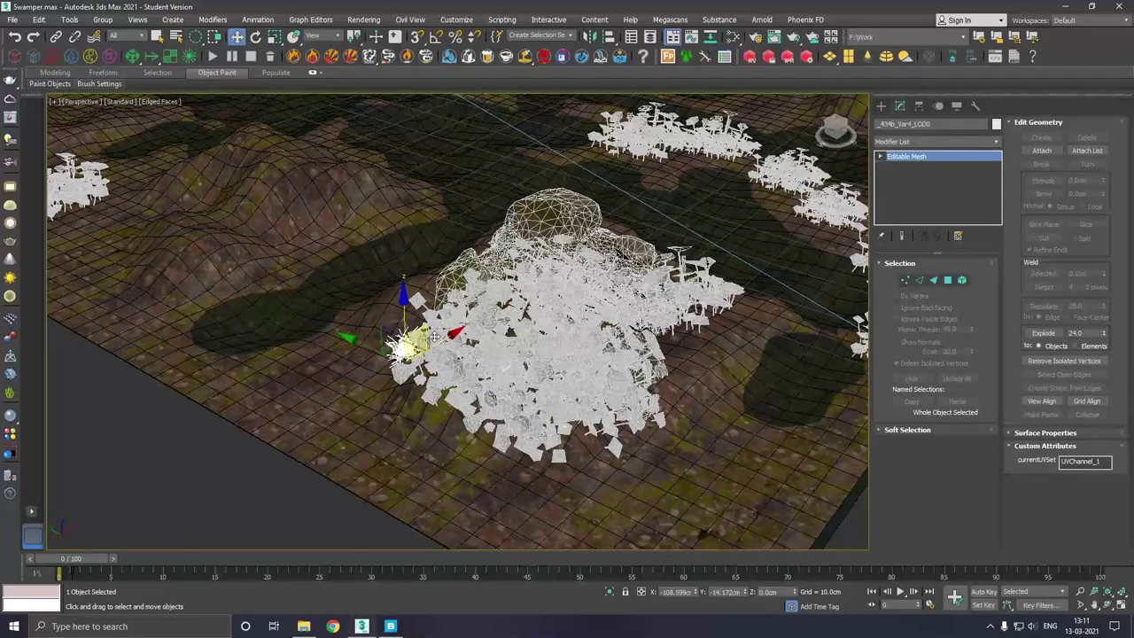
mouse_move(449, 347)
left_mouse_down()
mouse_move(337, 392)
mouse_move(146, 527)
left_mouse_up()
- Move the grass clump further left along X off the terrain
scroll(404, 212, "down", 2)
middle_click_drag(404, 213, 344, 411, "alt")
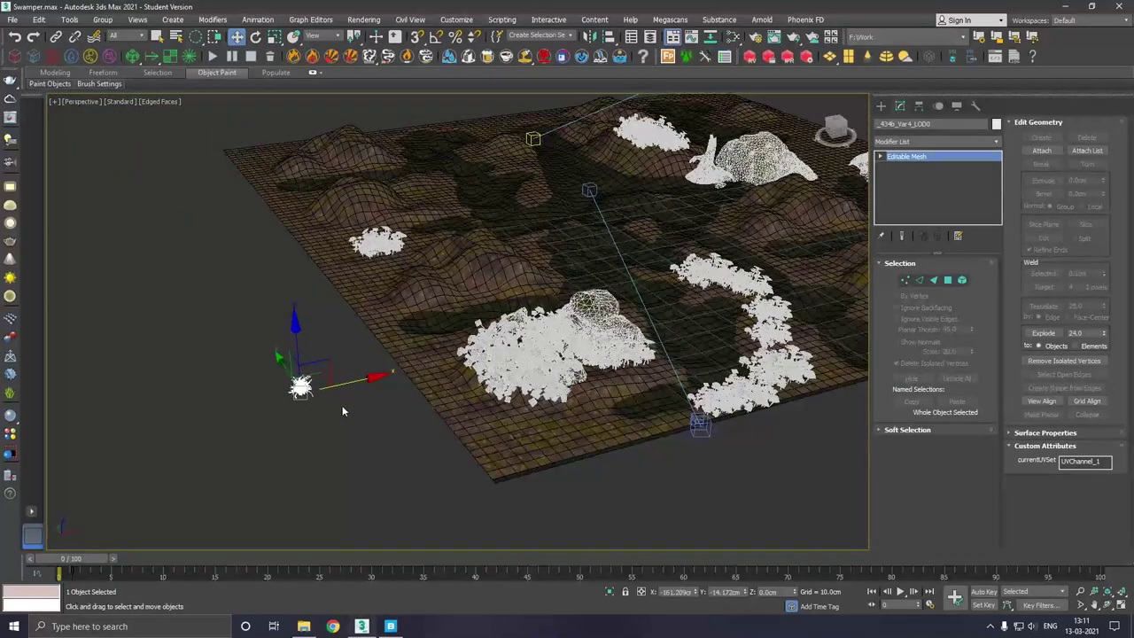
left_click_drag(347, 384, 270, 401)
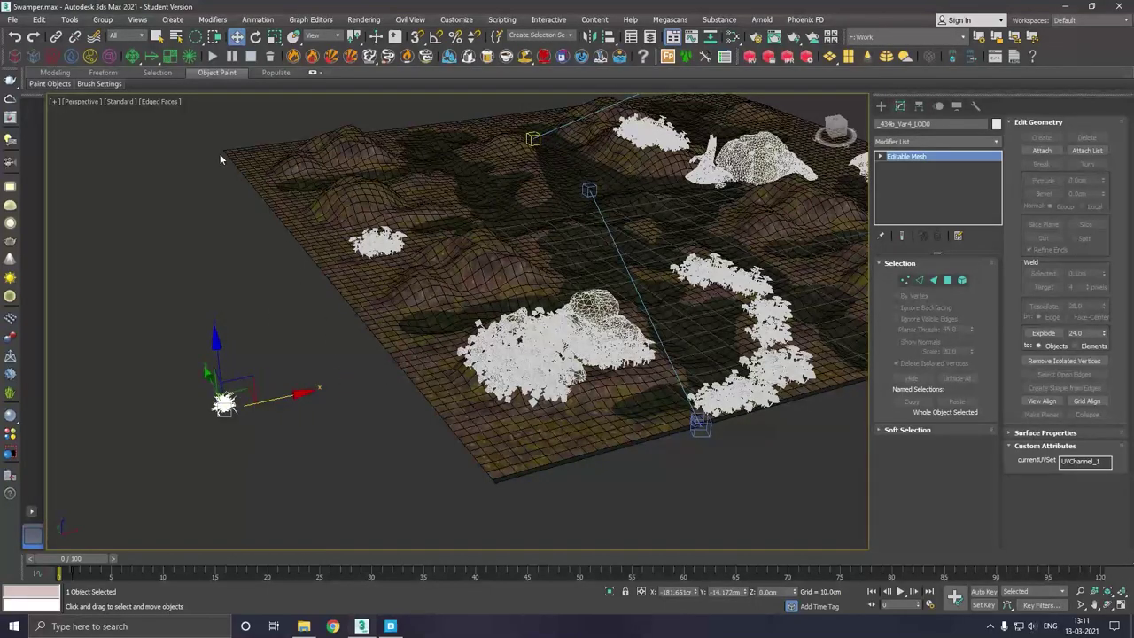
middle_click_drag(251, 168, 229, 169)
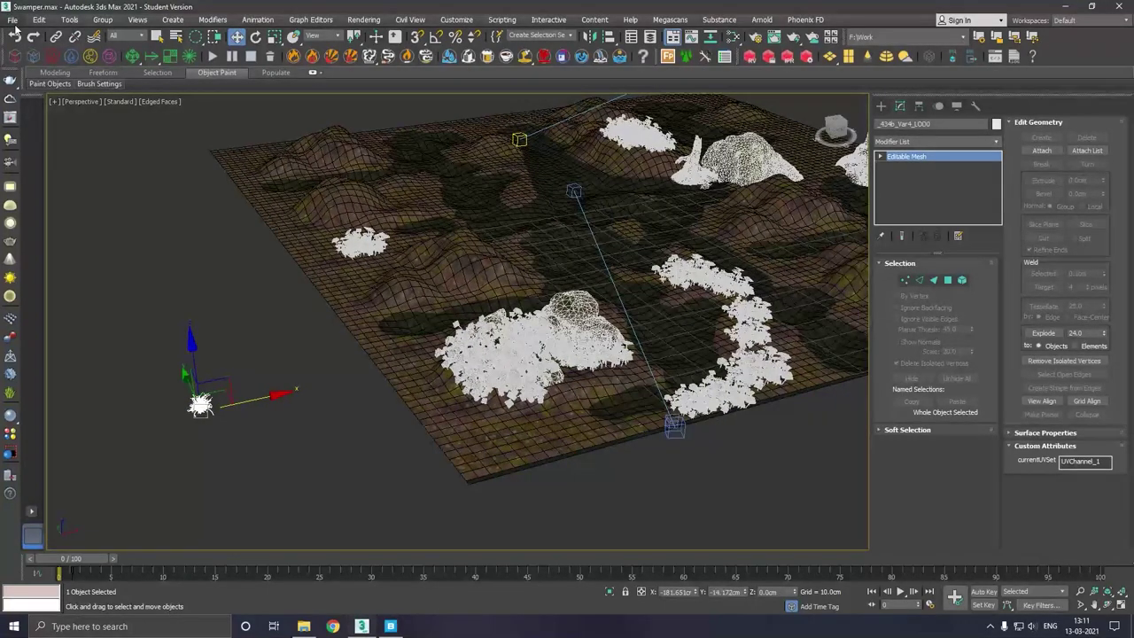
- Bring up the object painting tools
left_click(12, 20)
left_click(124, 107)
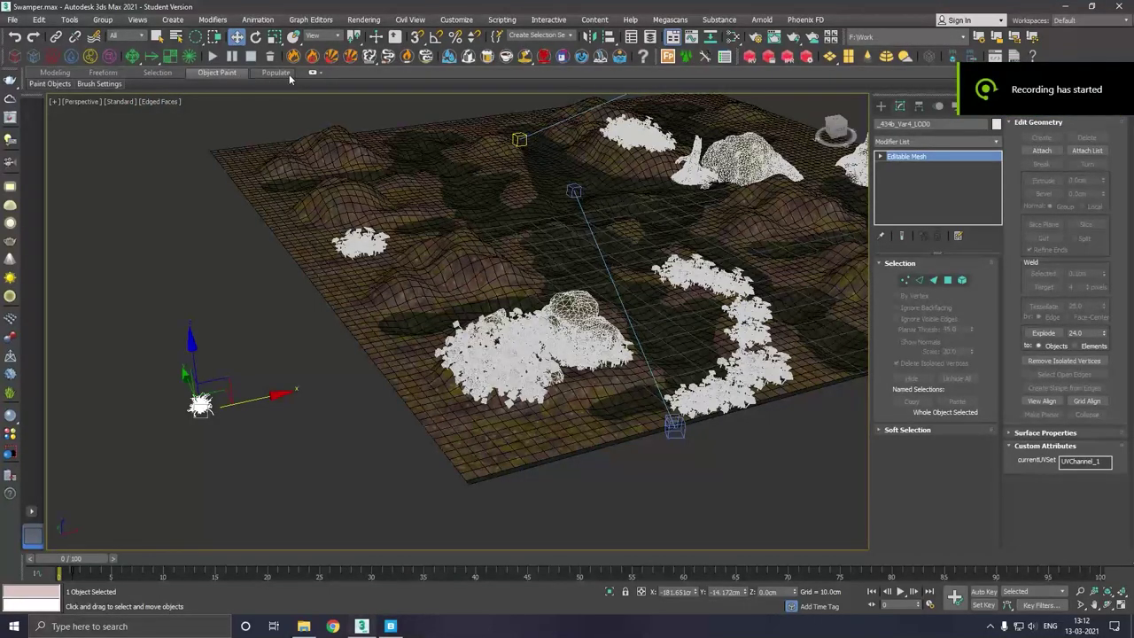
left_click(49, 84)
- Activate the Object Paint brush, test-place one grass on the terrain, then cancel it
left_click(41, 92)
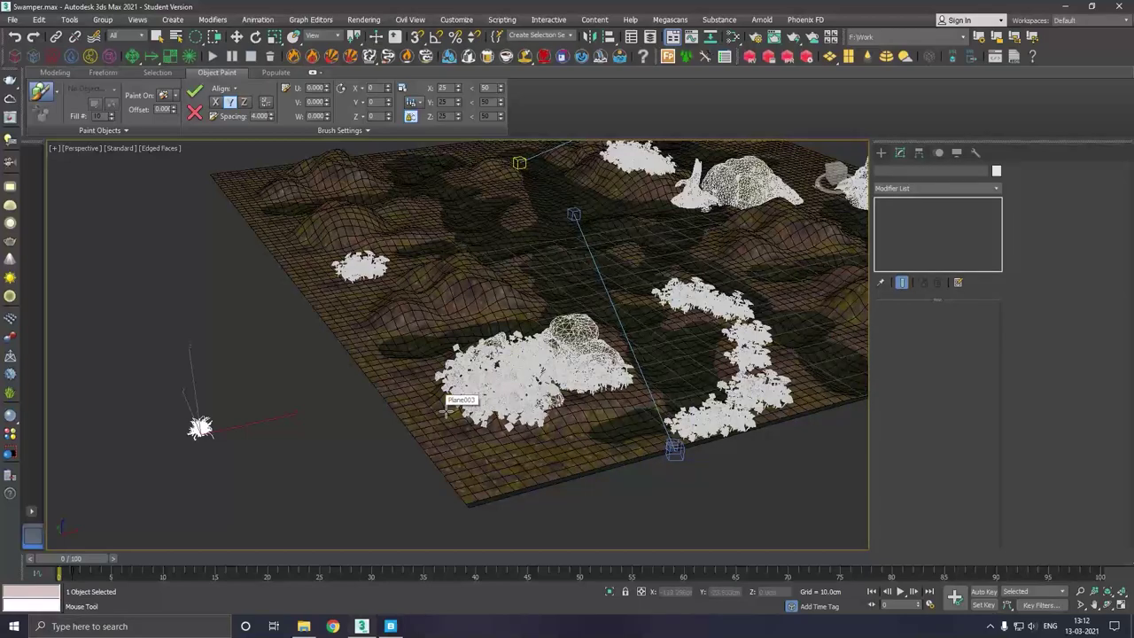
left_click(418, 391)
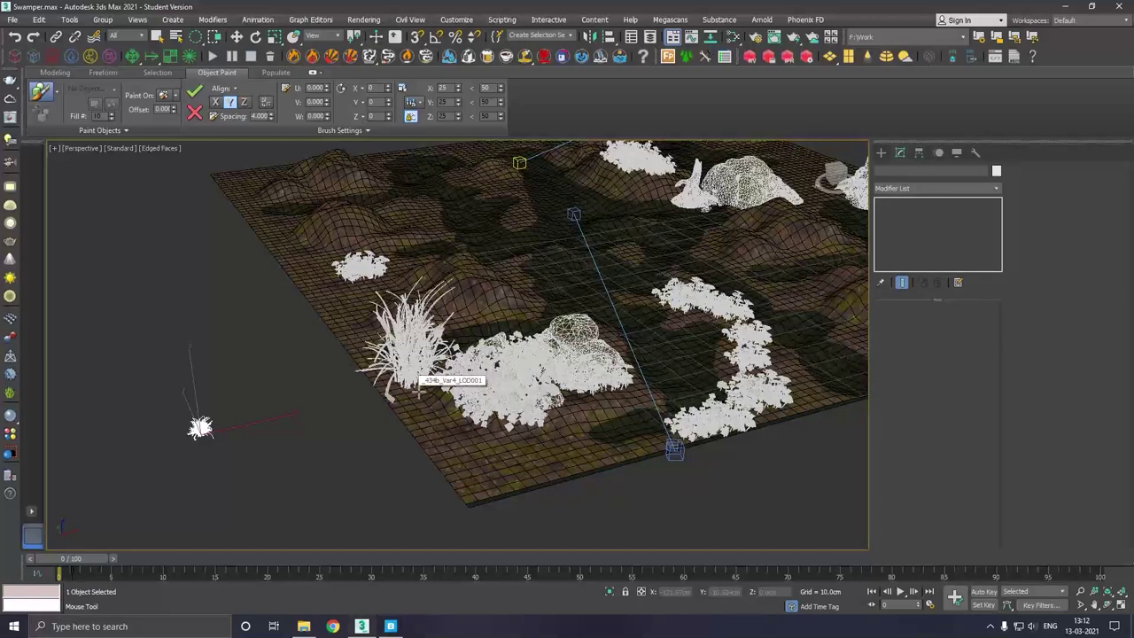
left_click(194, 112)
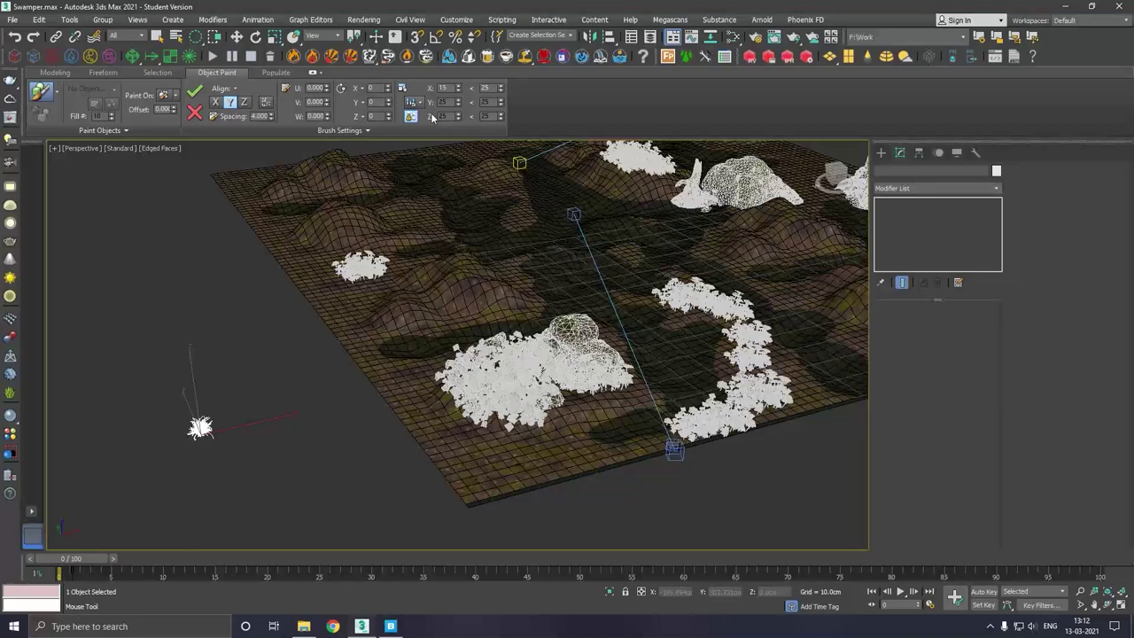
- Paint two test grass clumps near the plant cluster, discarding each one
left_click(390, 373)
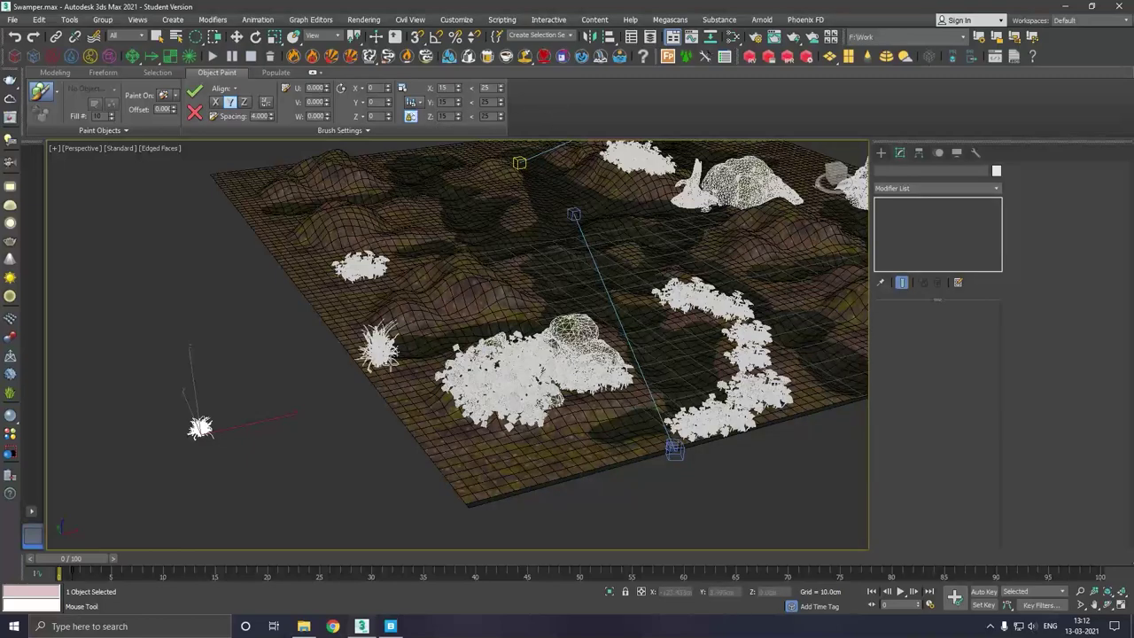
scroll(390, 364, "up", 5)
left_click(194, 113)
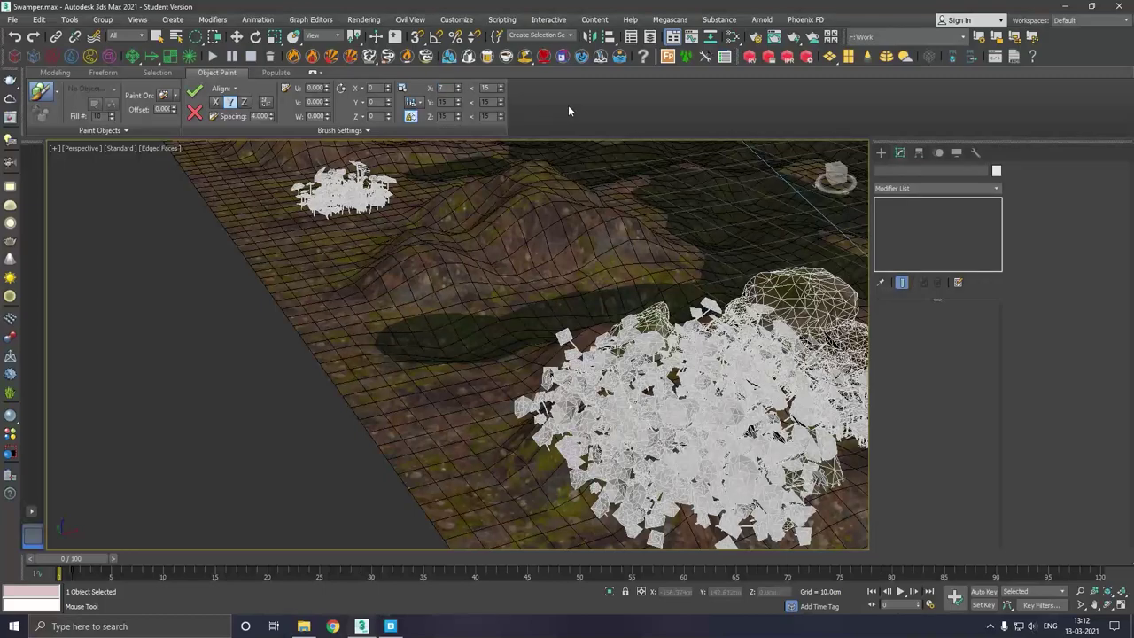
left_click(365, 361)
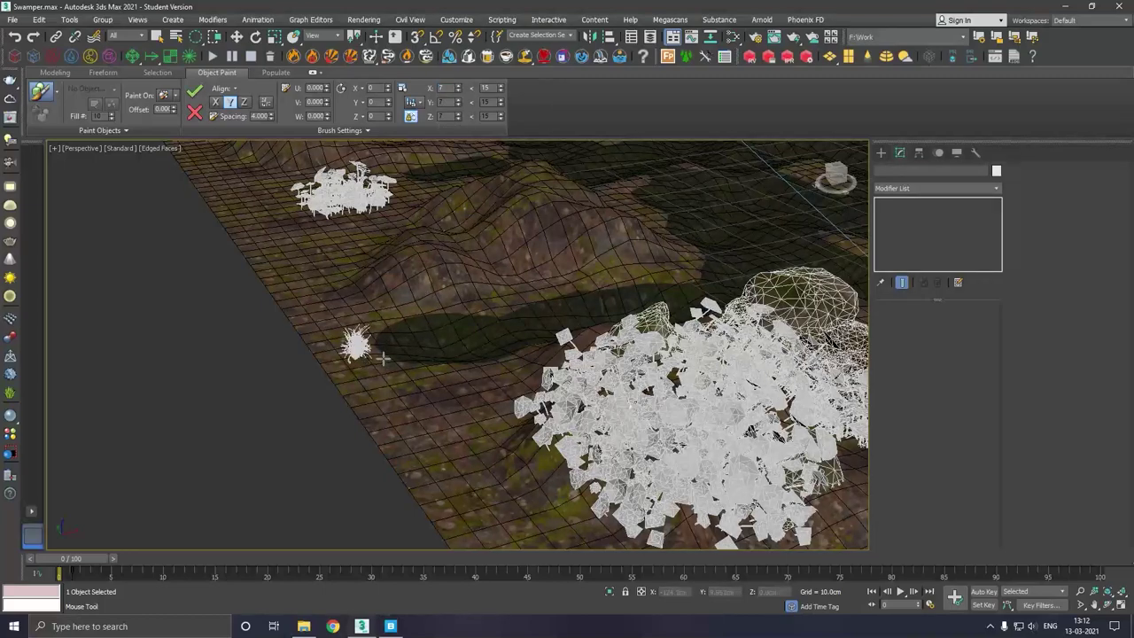
left_click(196, 115)
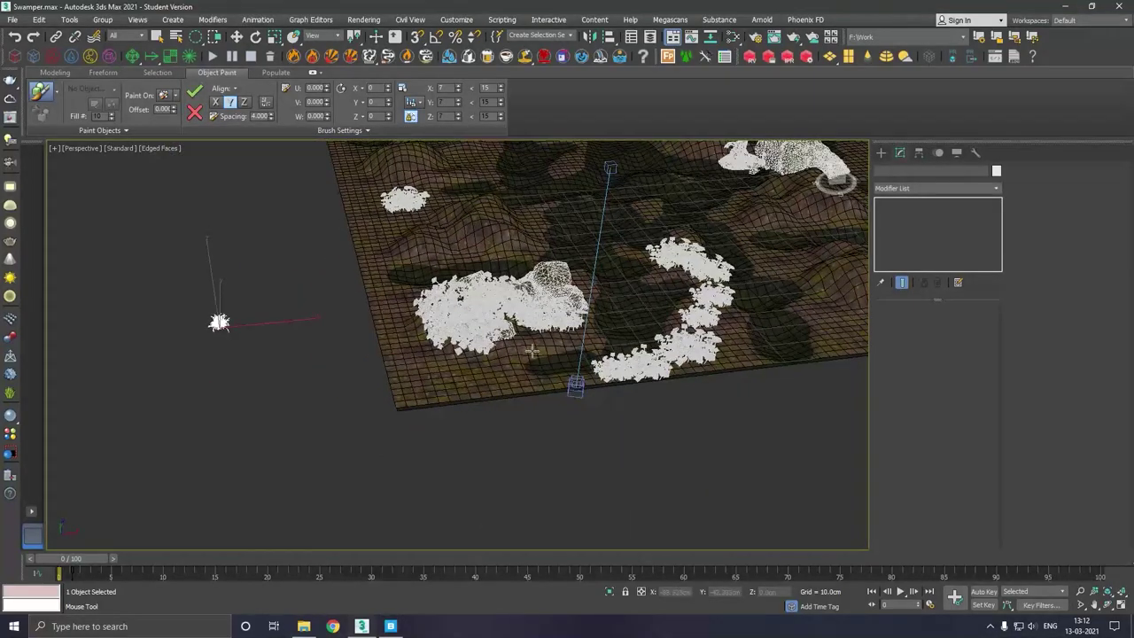
- Paint a denser group of grass clumps right of the cluster, inspect it, then discard it
scroll(582, 341, "up", 5)
left_click(350, 348)
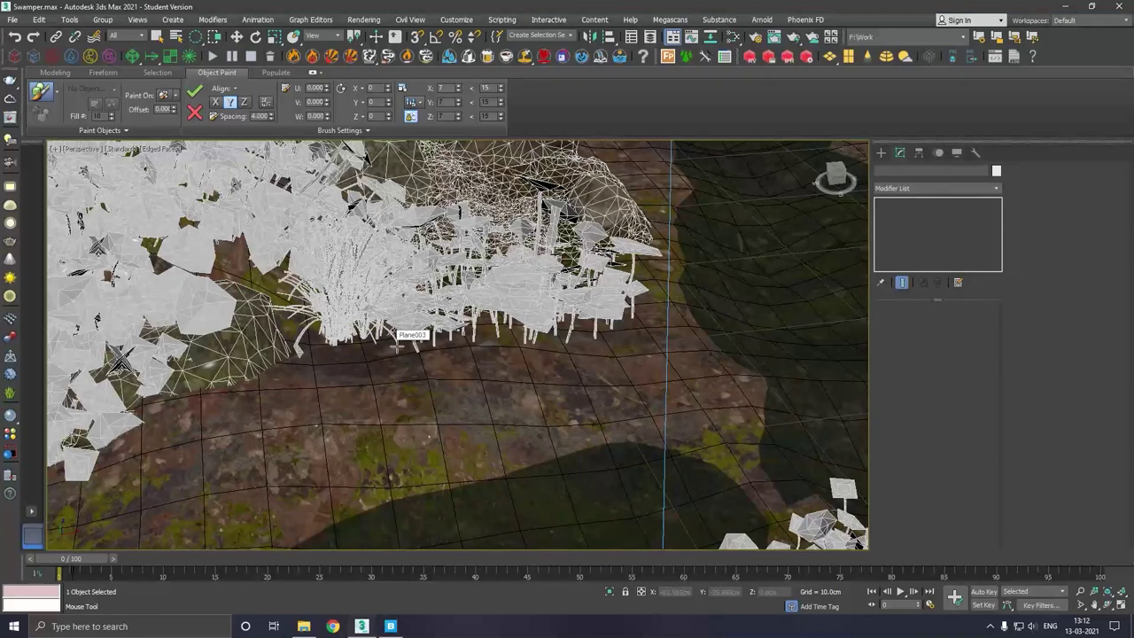
left_click_drag(396, 342, 450, 347)
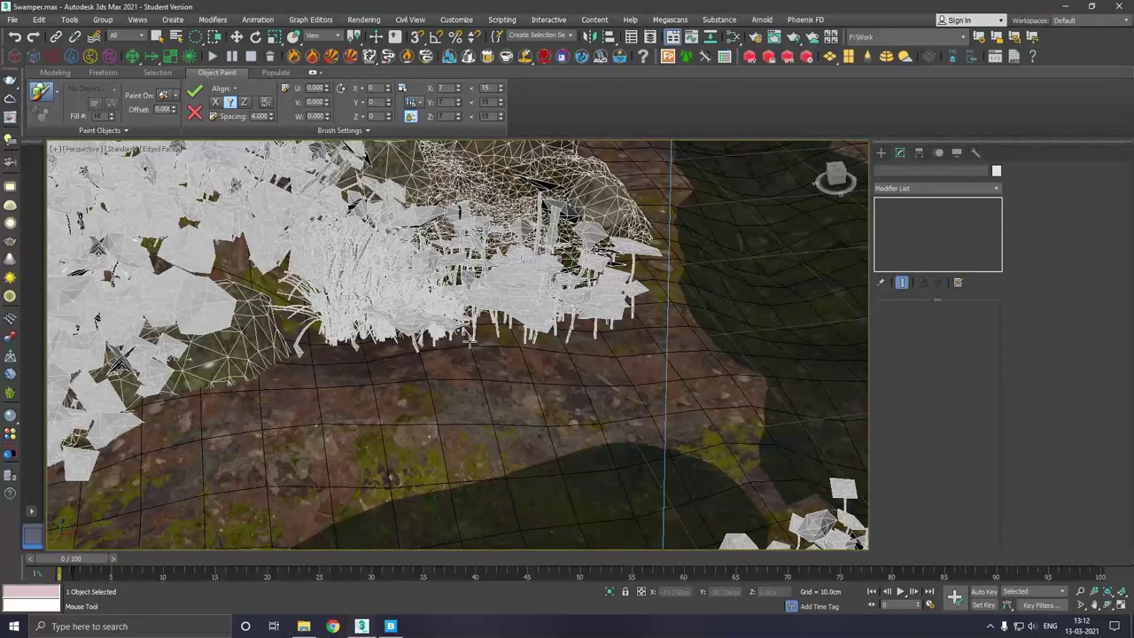
left_click(366, 359)
left_click(474, 347)
left_click(538, 334)
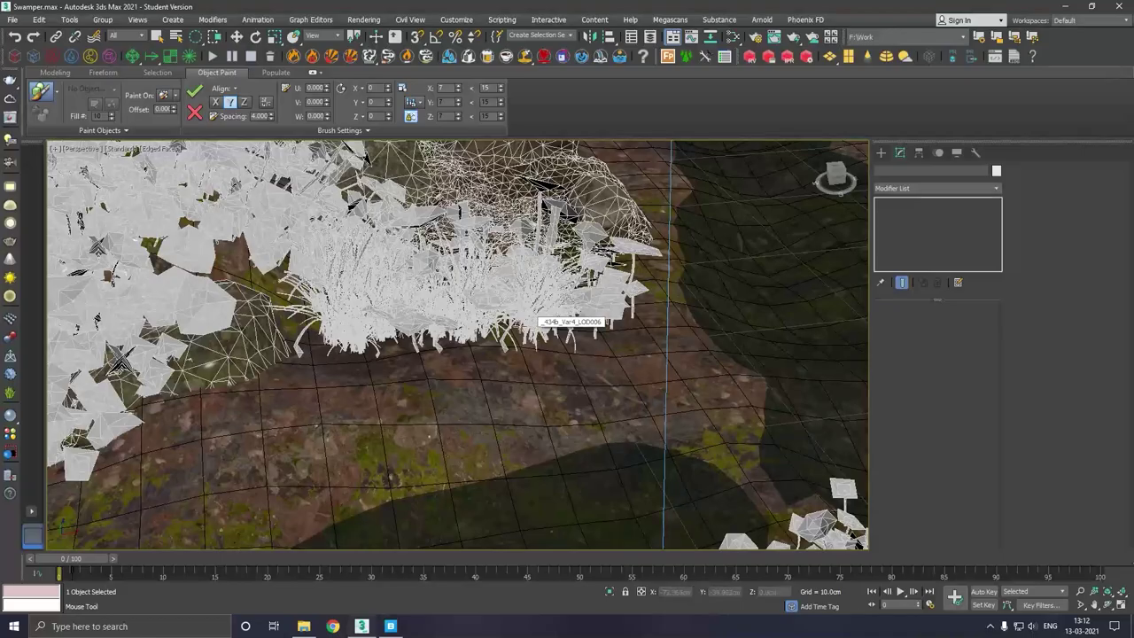
mouse_move(536, 316)
middle_mouse_down("alt")
mouse_move(570, 304)
mouse_move(608, 405)
middle_mouse_up("alt")
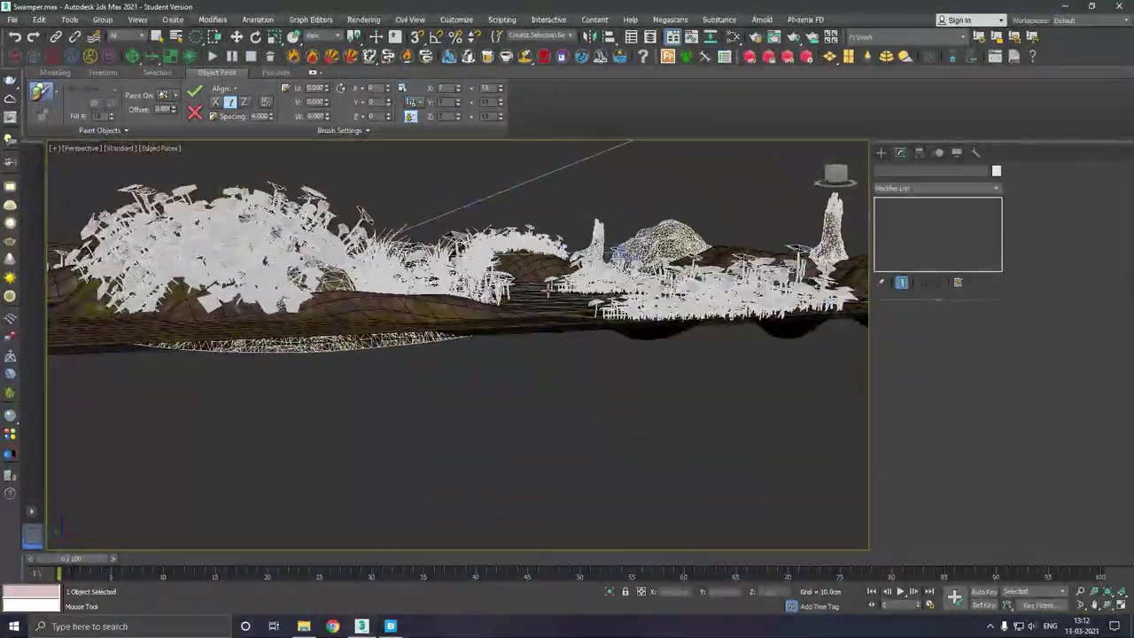
middle_click_drag(552, 322, 271, 251, "alt")
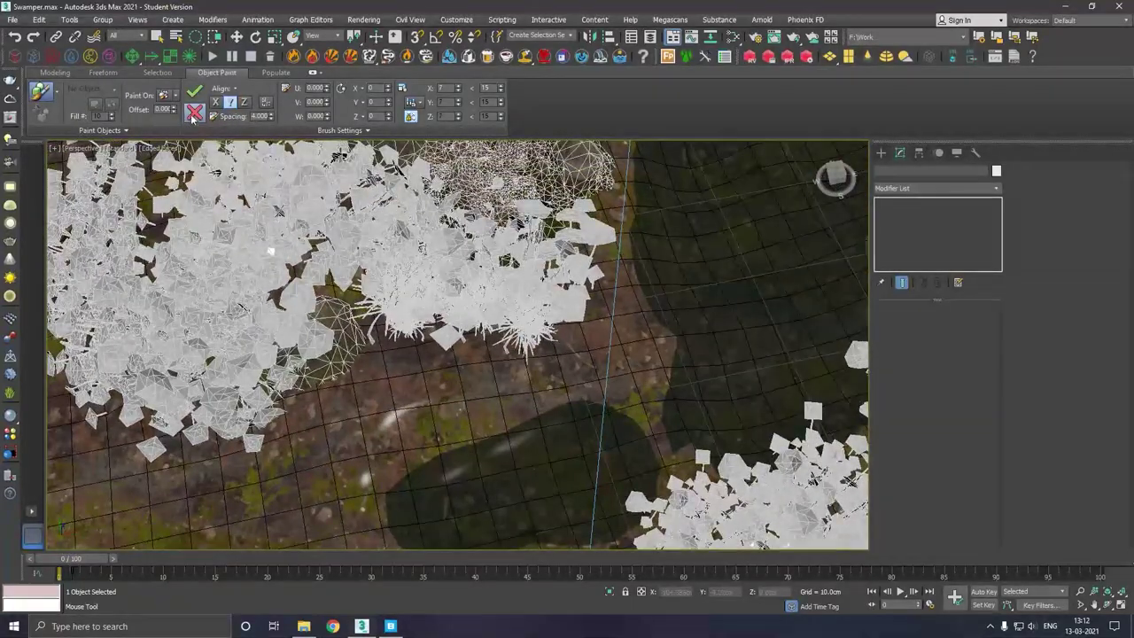
left_click(193, 113)
- Frame a low, wide view of the swamp and paint a grass plant near the plant cluster
middle_click_drag(386, 314, 245, 390, "alt")
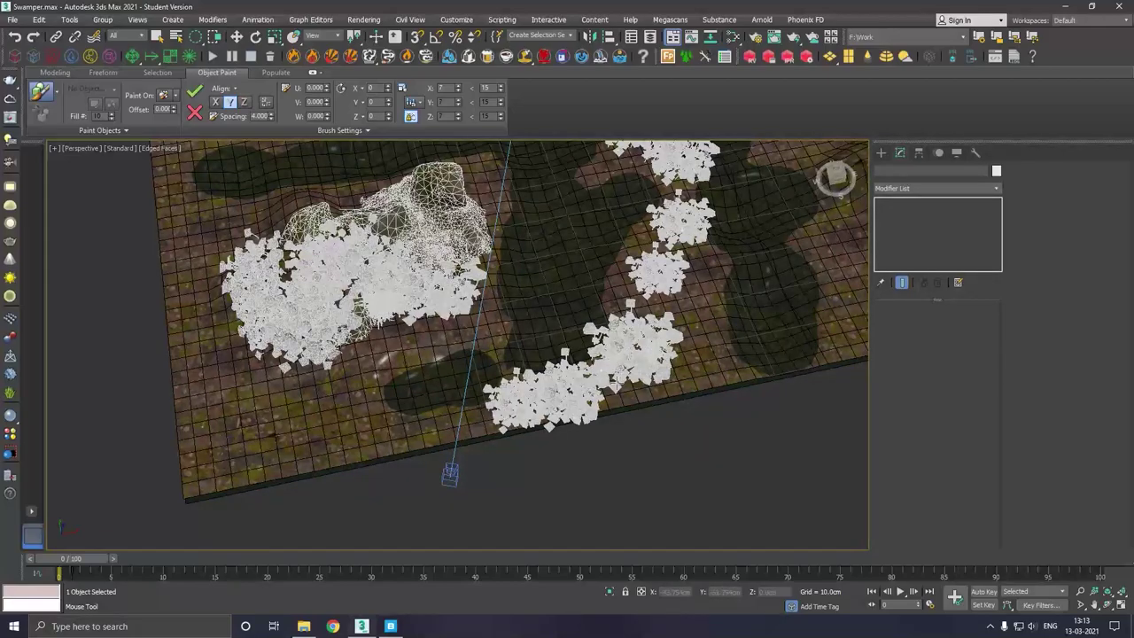
mouse_move(684, 381)
middle_mouse_down("alt")
mouse_move(668, 289)
mouse_move(500, 301)
middle_mouse_up("alt")
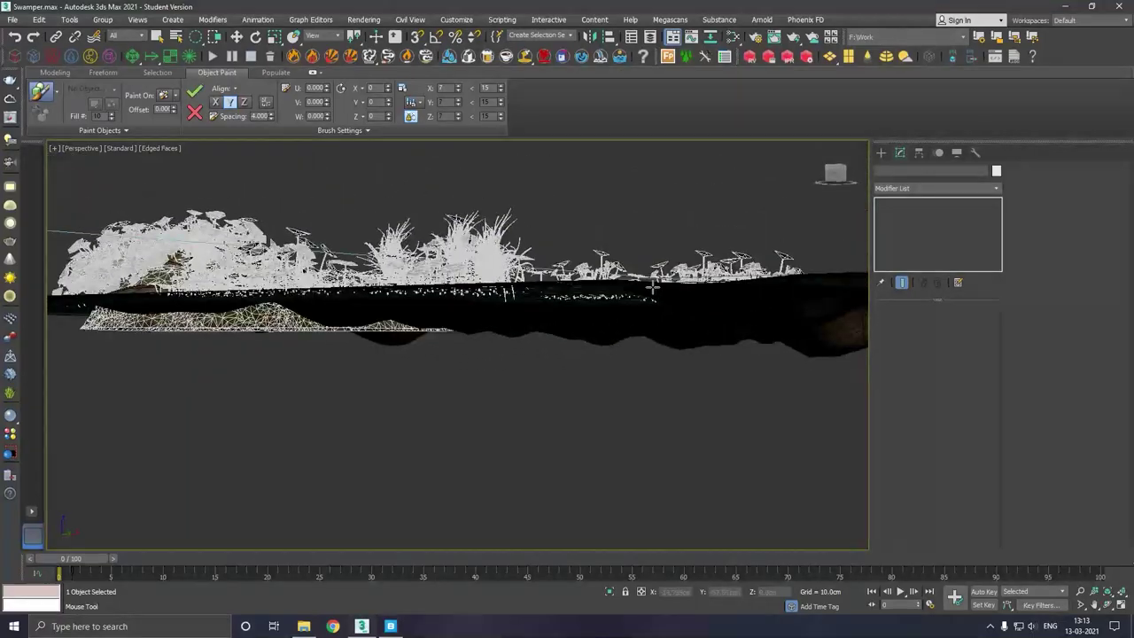
scroll(460, 265, "up", 2)
scroll(461, 265, "up", 2)
scroll(460, 266, "up", 2)
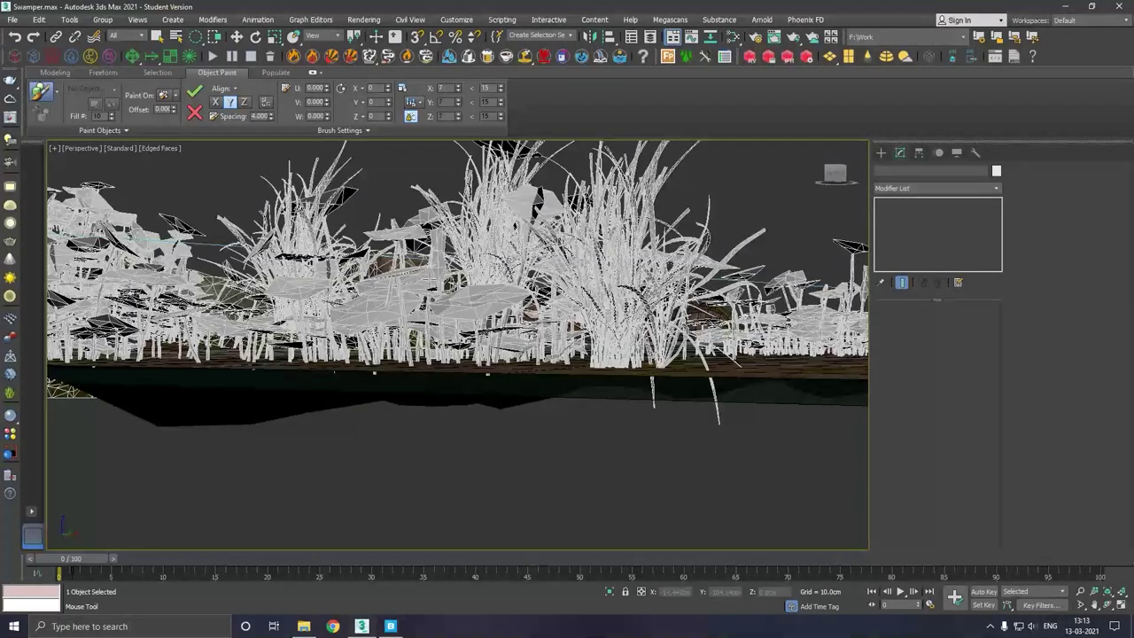
scroll(460, 266, "up", 2)
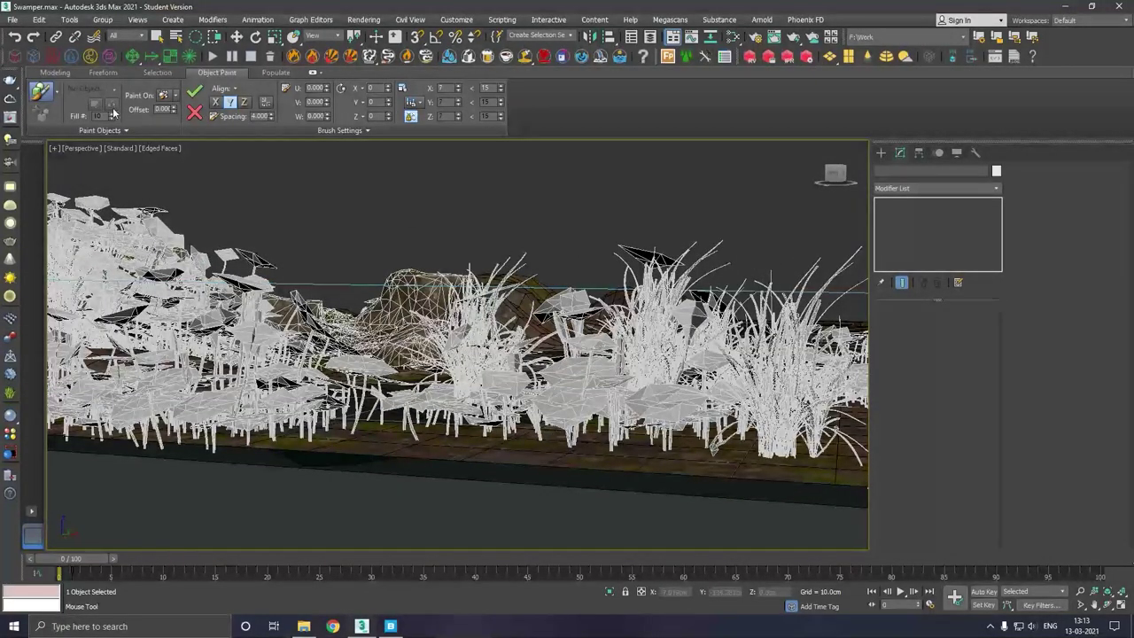
middle_click_drag(461, 293, 461, 426, "alt")
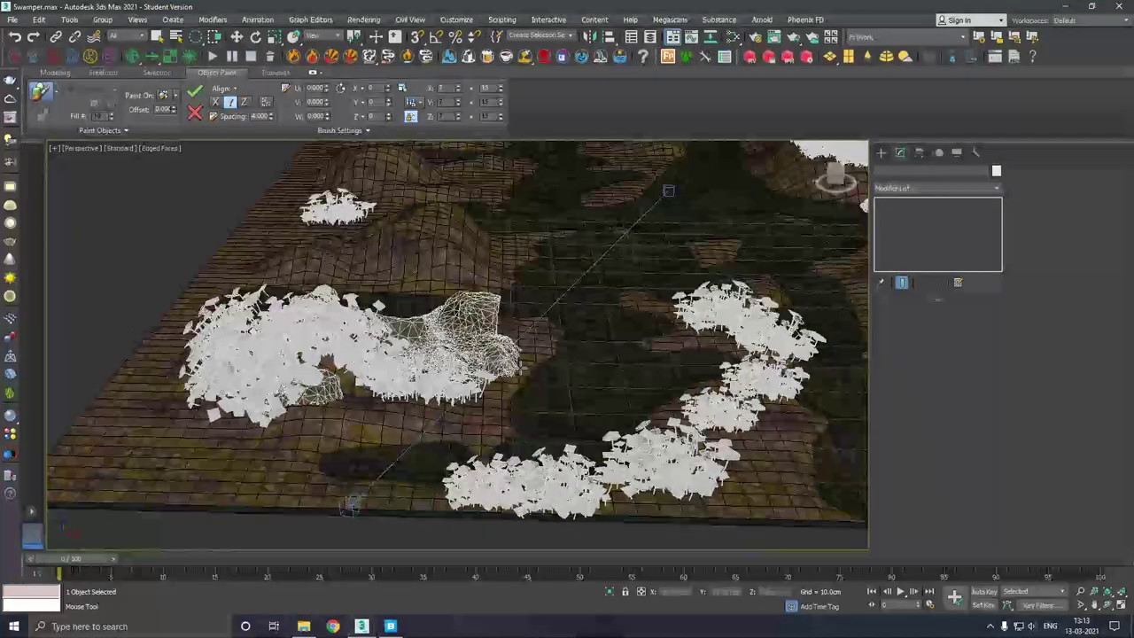
middle_click_drag(400, 478, 401, 434, "alt")
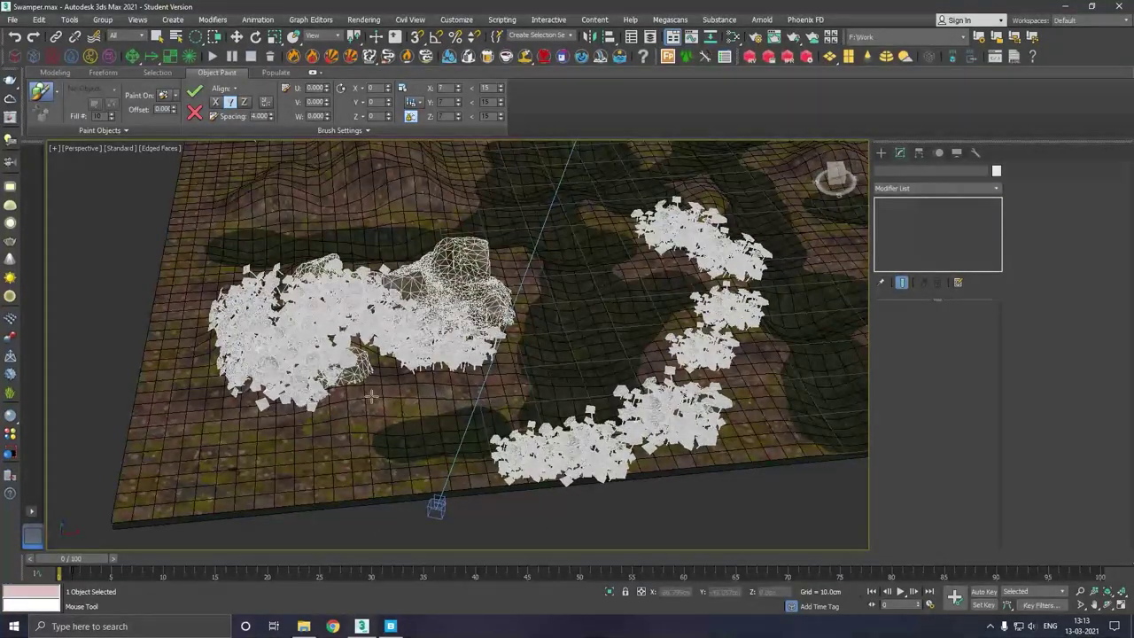
scroll(373, 373, "up", 5)
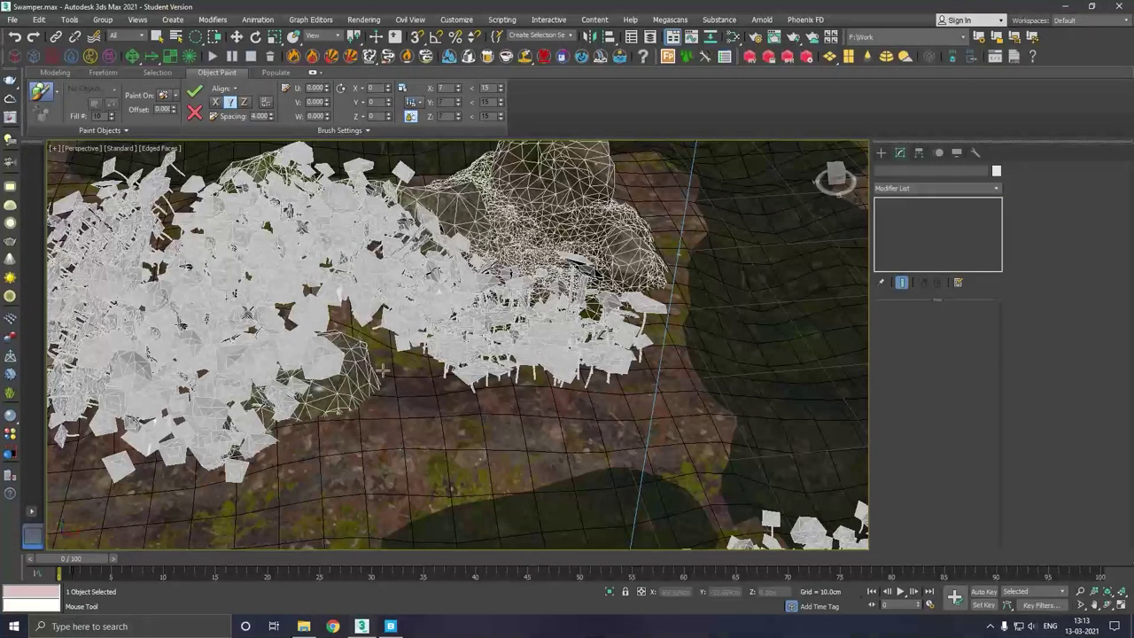
left_click(436, 396)
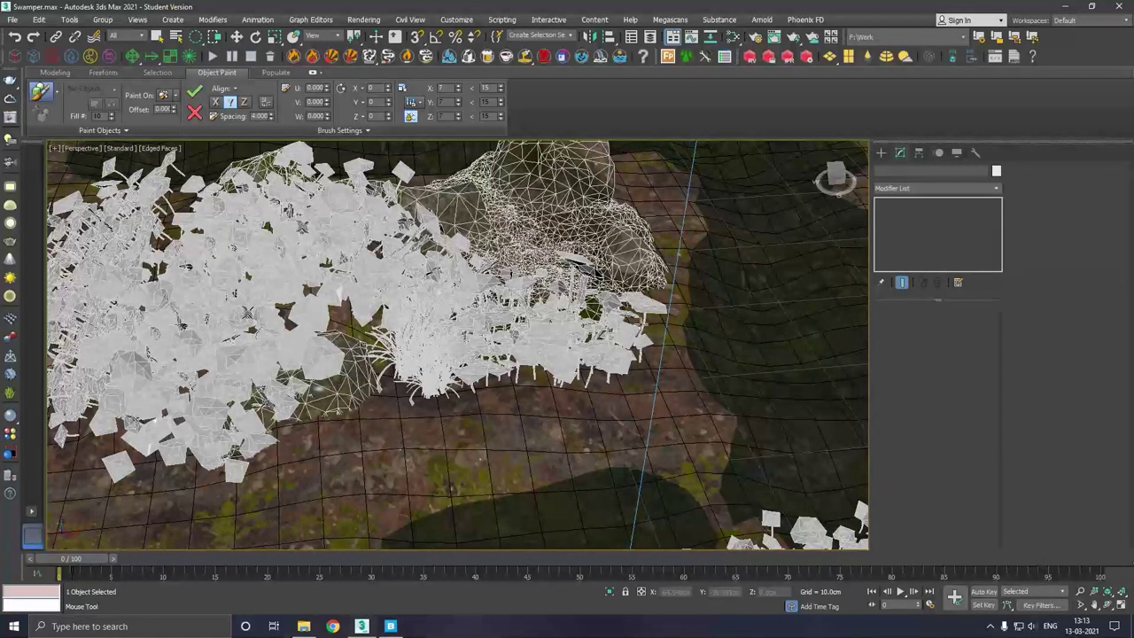
- Paint grass clumps in front of, left of and right of the wireframe rock
middle_click_drag(647, 325, 615, 307, "alt")
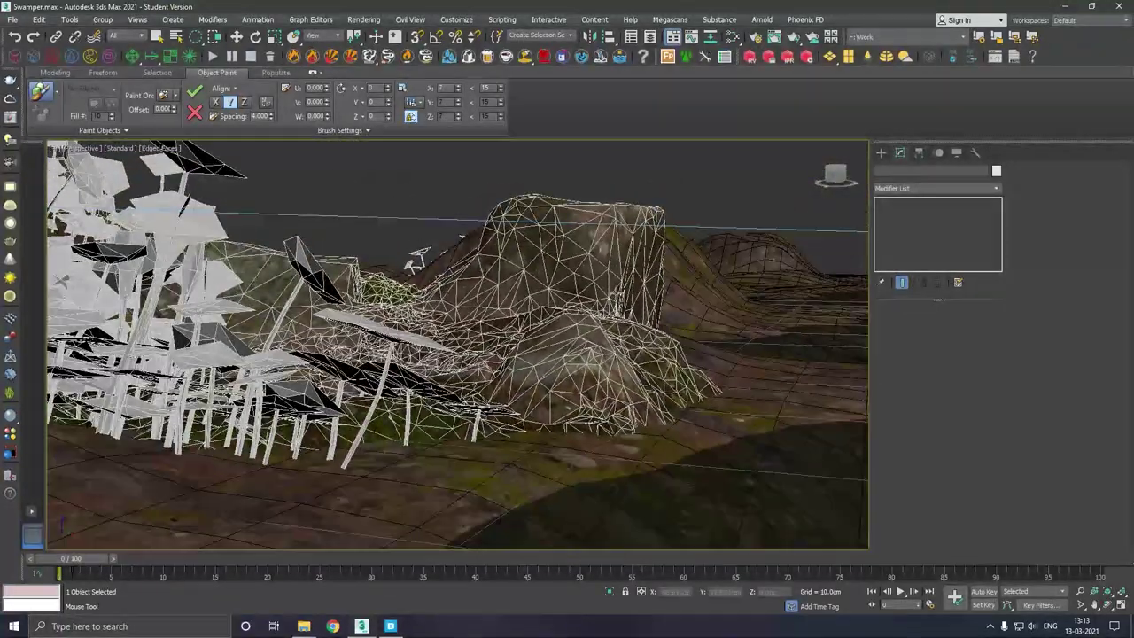
left_click(390, 457)
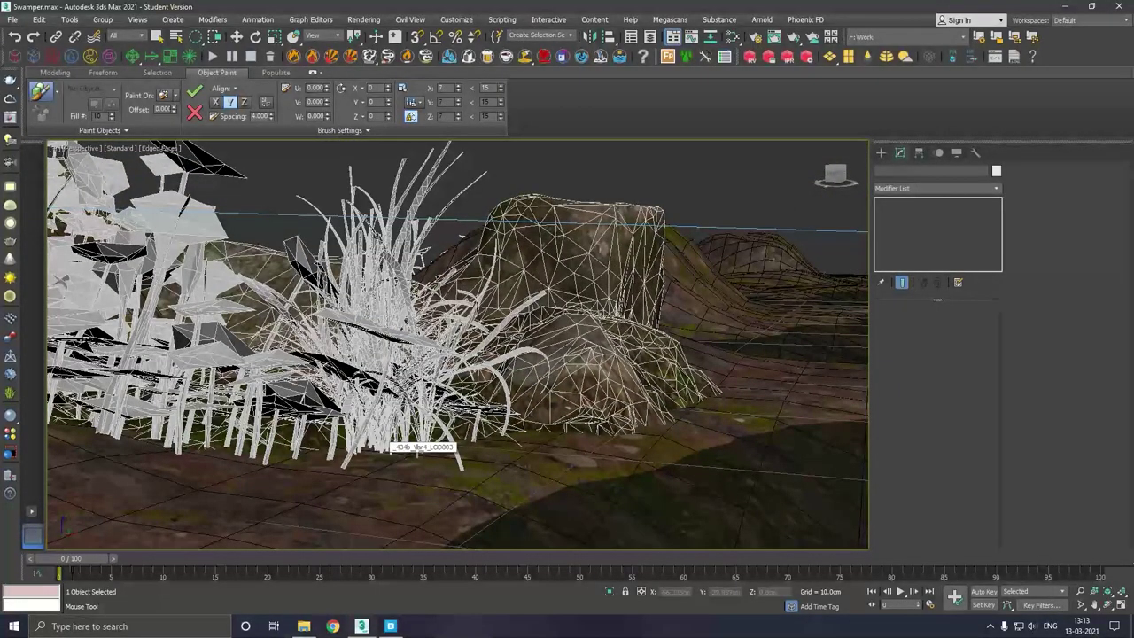
left_click(214, 466)
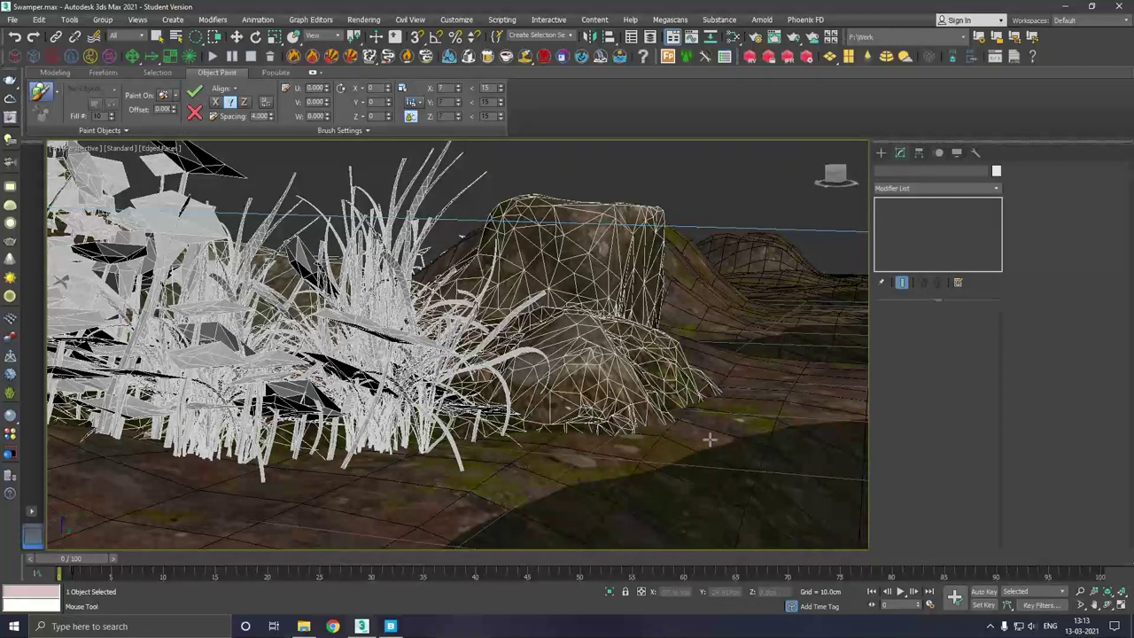
left_click(746, 392)
middle_click_drag(783, 398, 692, 435, "alt")
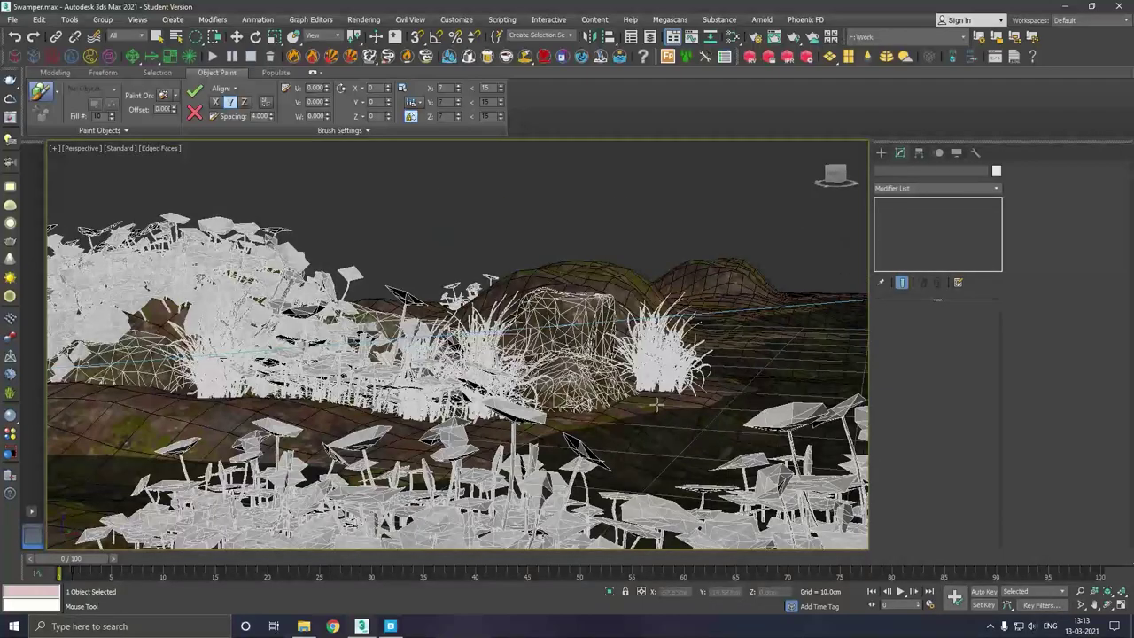
scroll(532, 399, "up", 2)
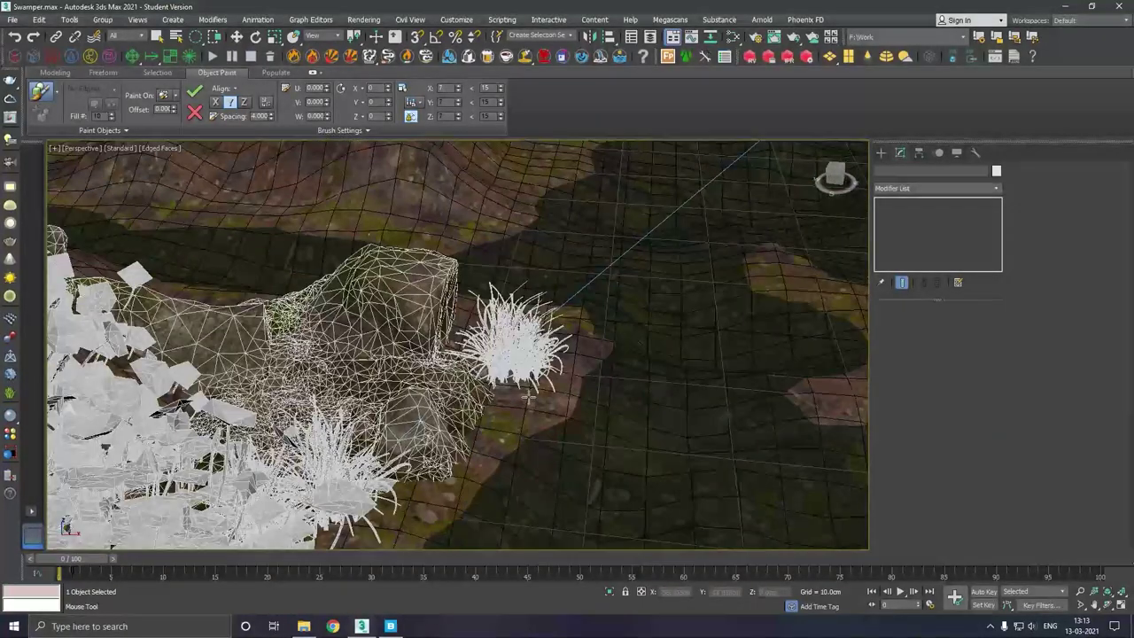
scroll(527, 395, "up", 2)
mouse_move(520, 383)
middle_mouse_down("alt")
mouse_move(603, 362)
mouse_move(530, 280)
middle_mouse_up("alt")
scroll(530, 280, "up", 2)
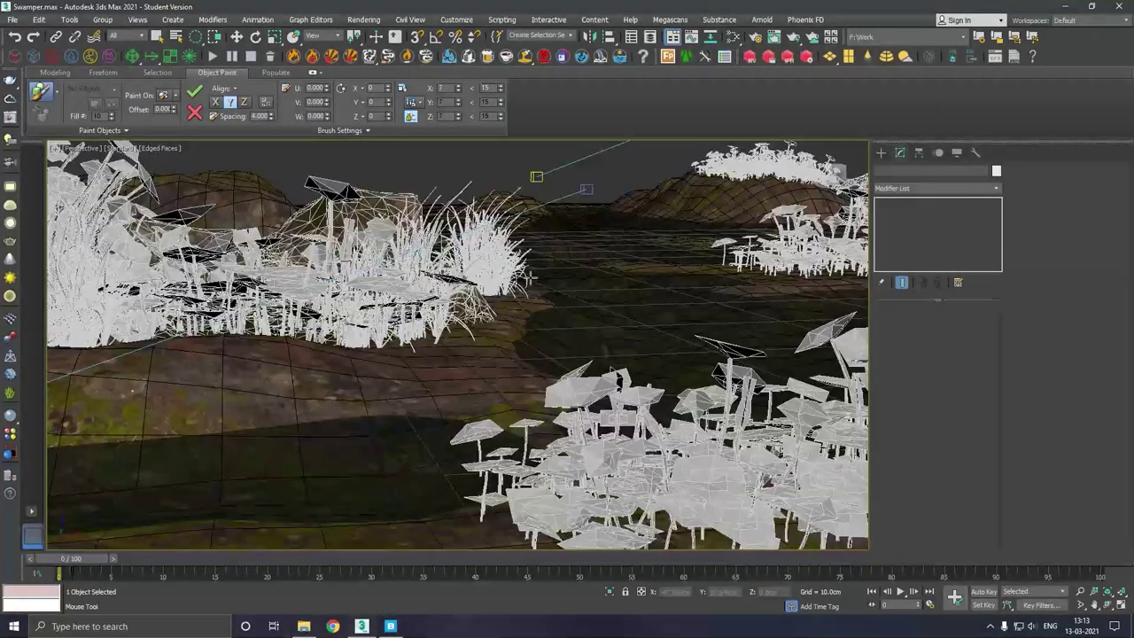
- Discard the right-hand grass strokes and paint a group of clumps beside the rock's grass
left_click(194, 113)
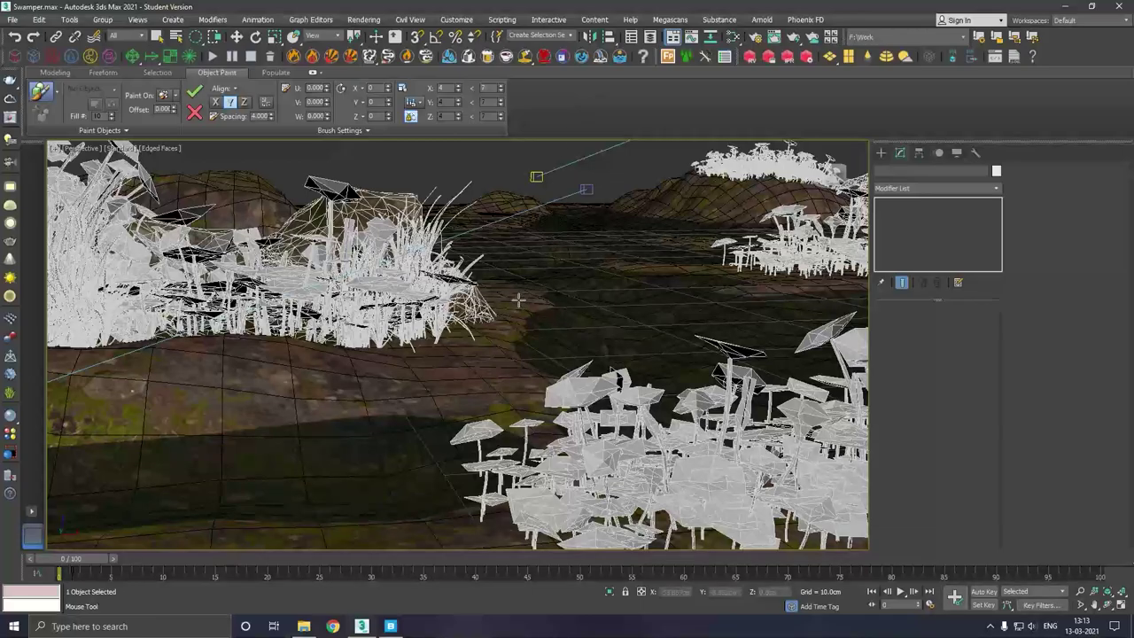
mouse_move(506, 291)
middle_mouse_down("alt")
mouse_move(562, 314)
mouse_move(562, 302)
mouse_move(582, 441)
middle_mouse_up("alt")
left_click(546, 452)
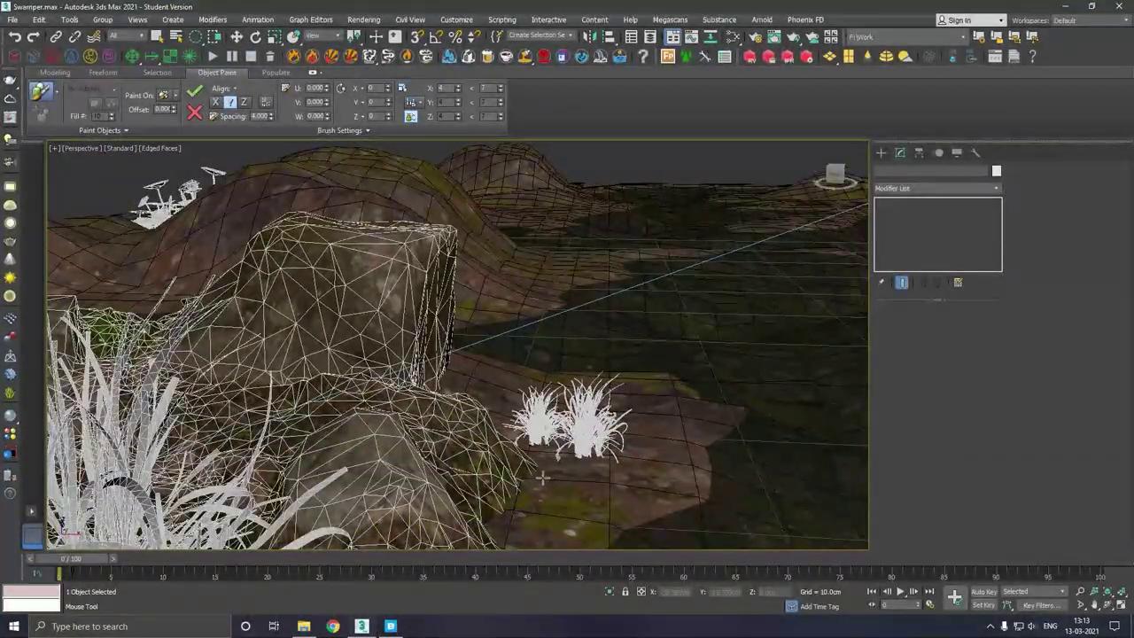
left_click(632, 439)
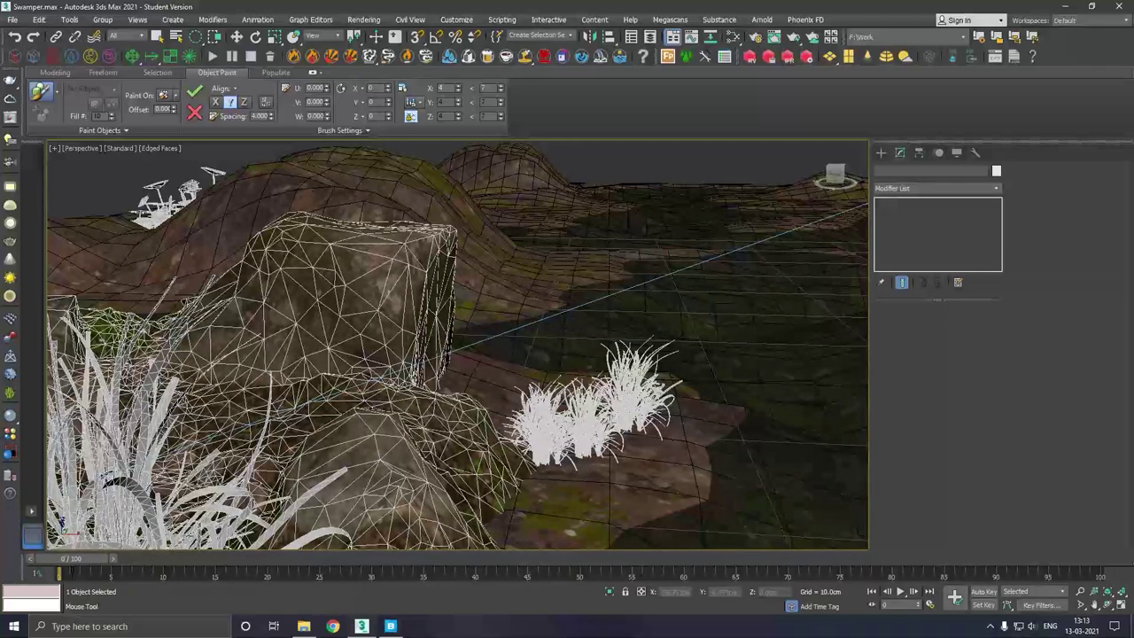
left_click(582, 414)
left_click(542, 400)
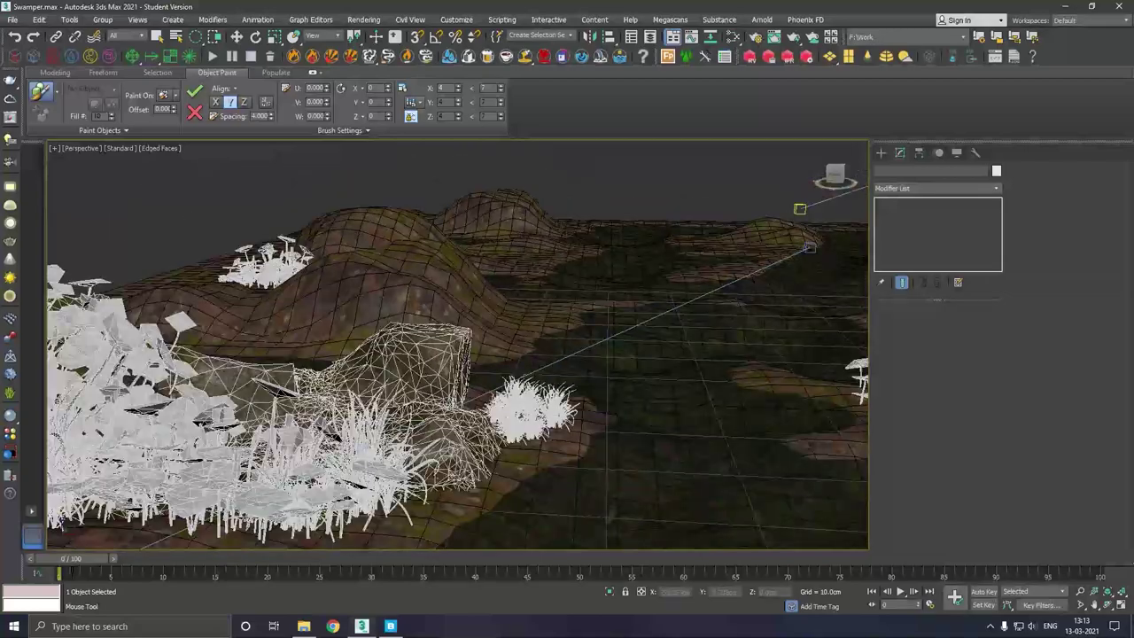
- Paint grass clumps among the mushrooms and in a line across the open terrain
middle_click_drag(457, 345, 496, 292, "alt")
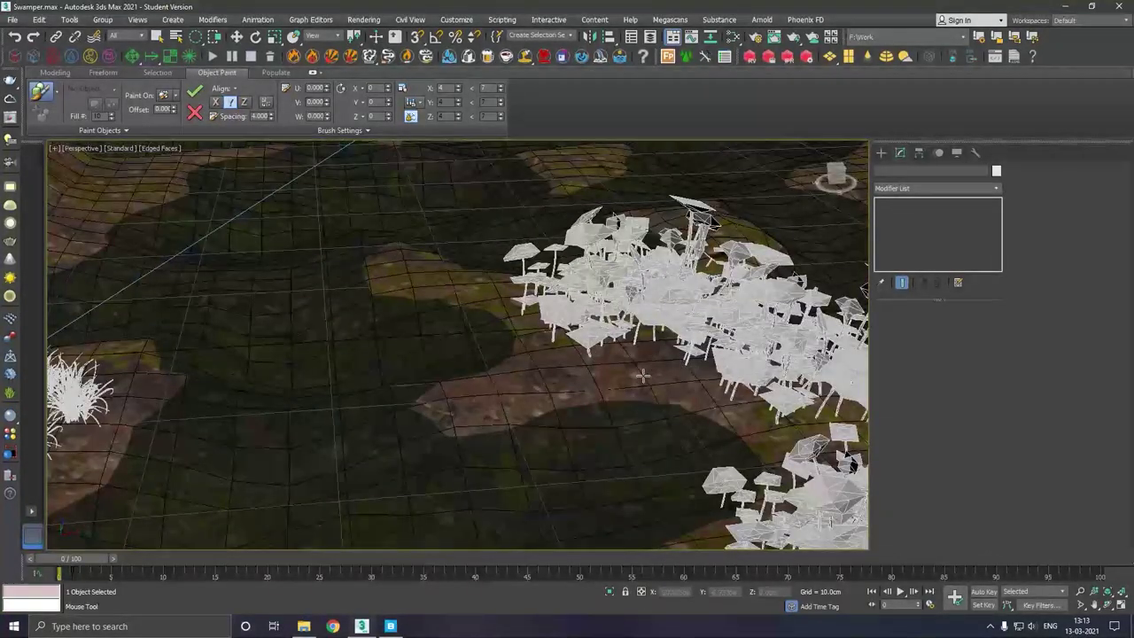
left_click(640, 376)
left_click(580, 382)
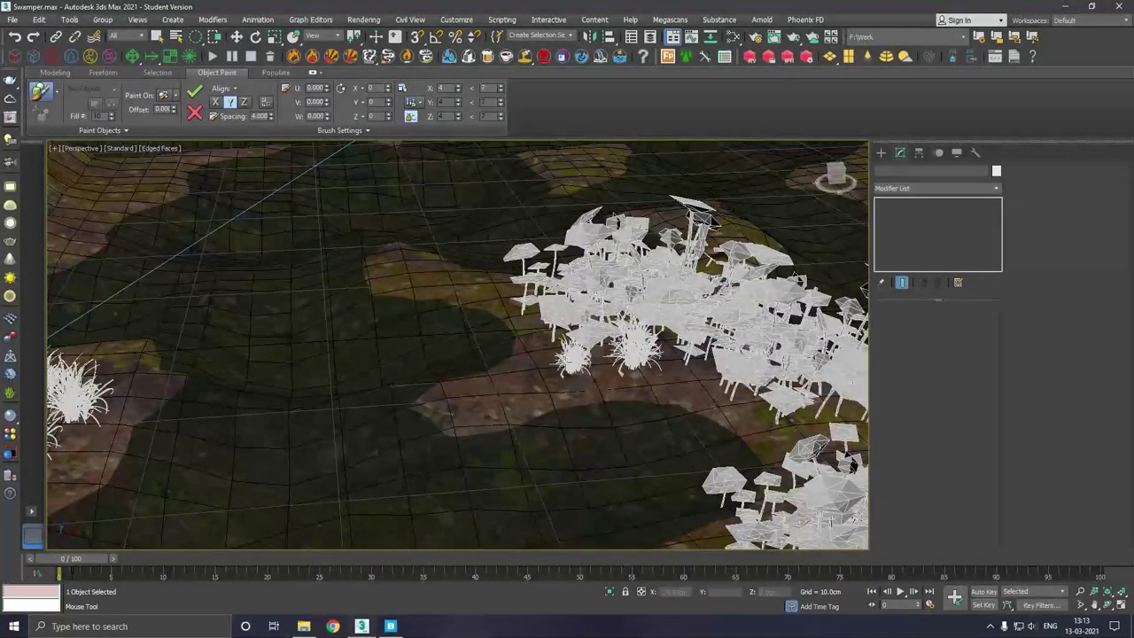
left_click(542, 347)
left_click(672, 365)
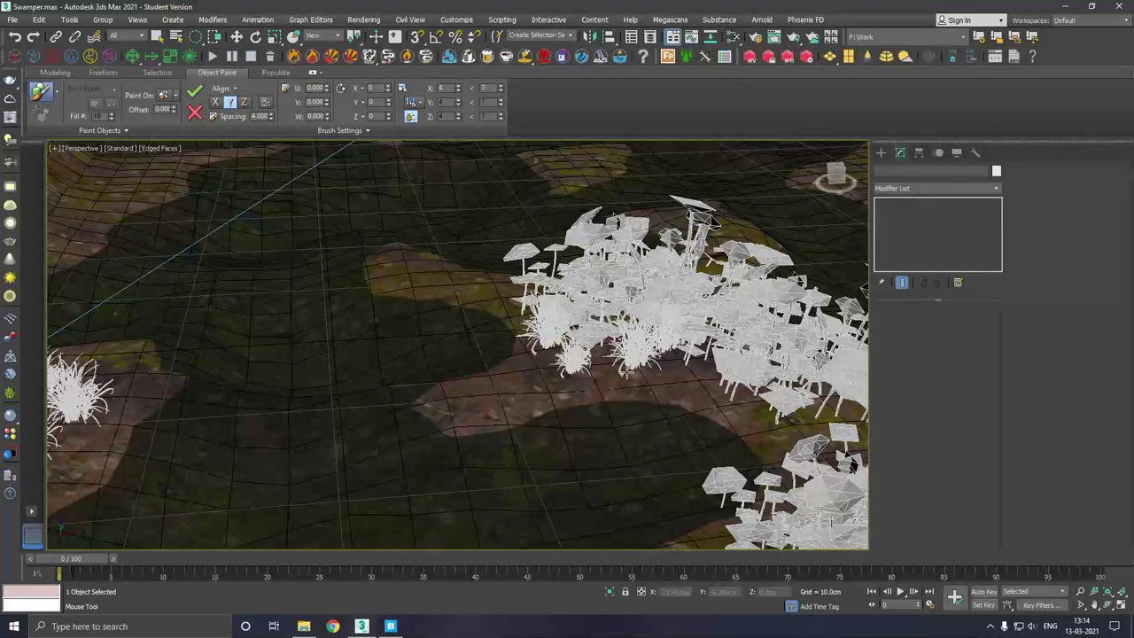
left_click(612, 370)
left_click(647, 365)
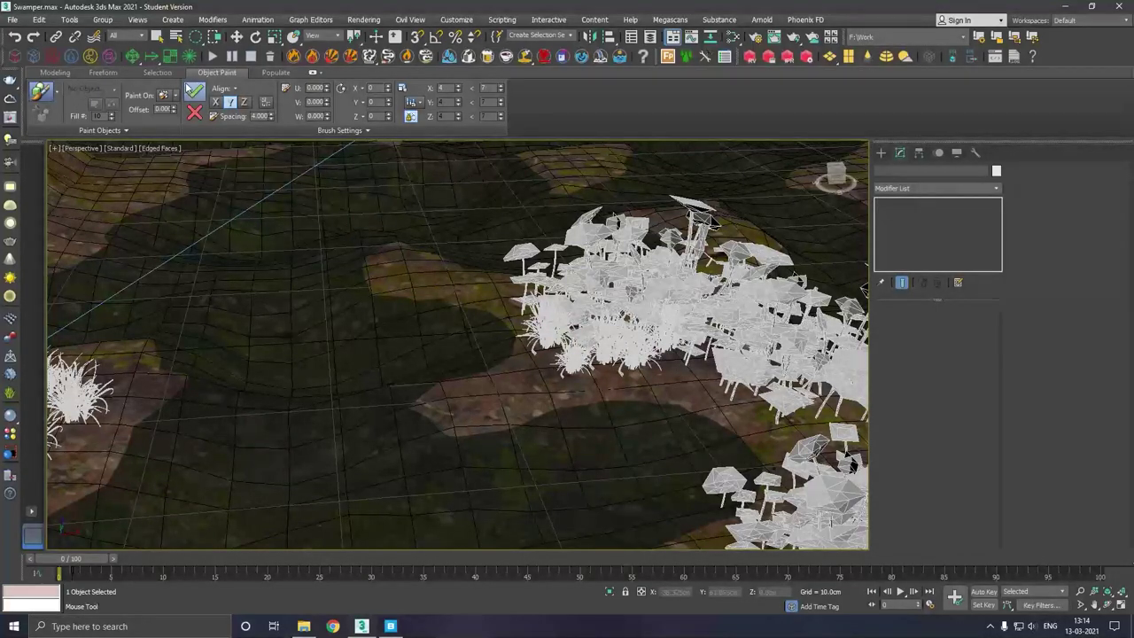
left_click(479, 410)
left_click_drag(506, 406, 535, 377)
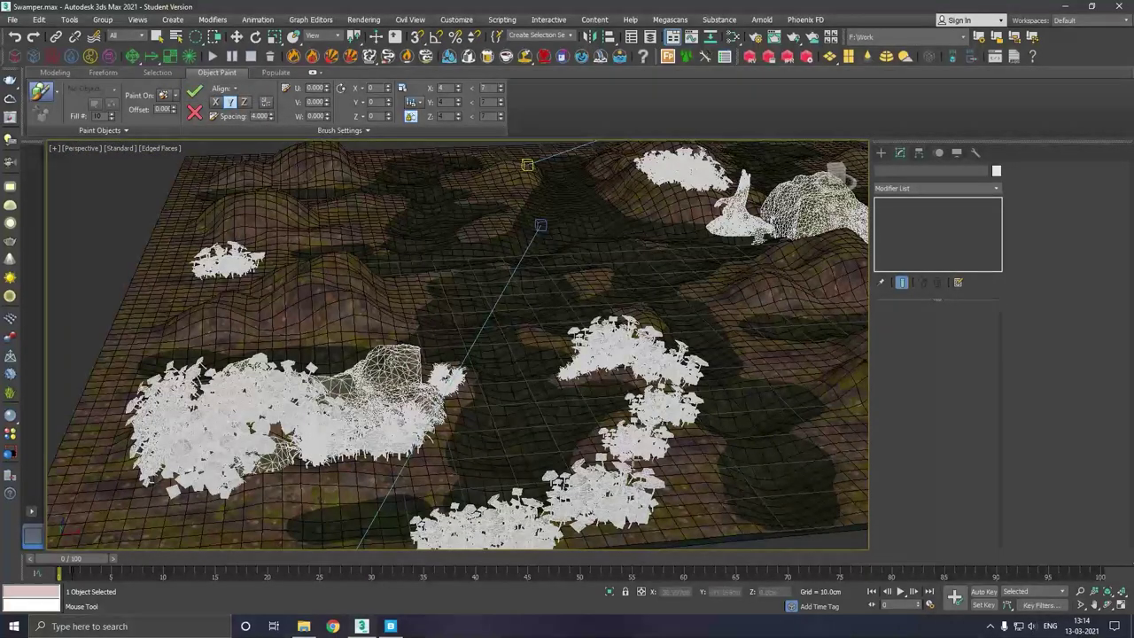
scroll(459, 317, "up", 2)
scroll(602, 491, "up", 2)
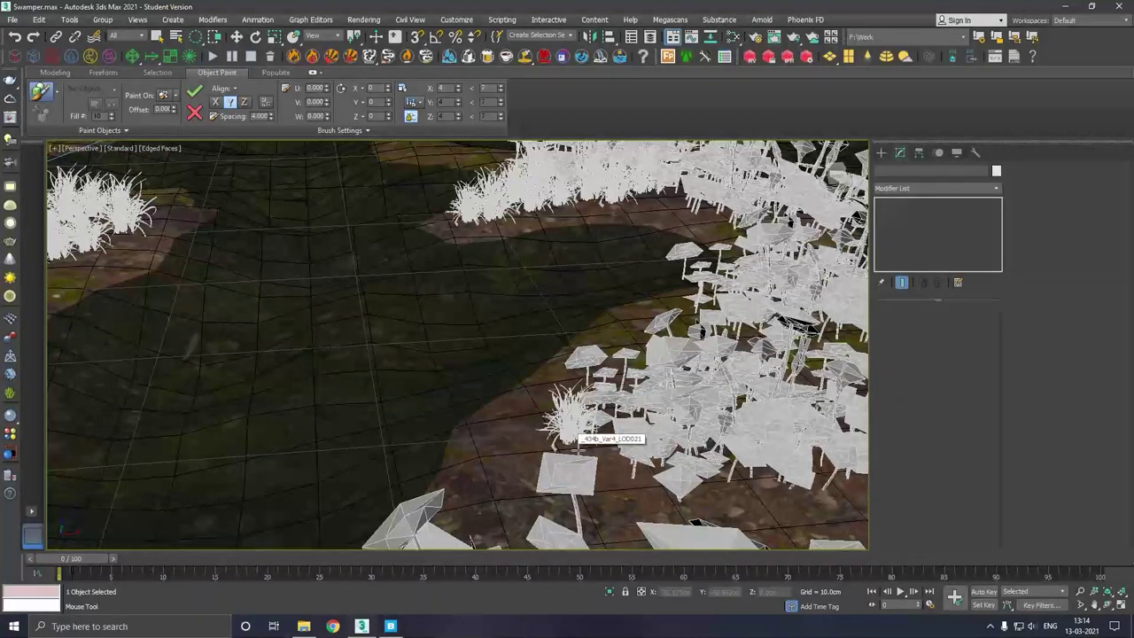
mouse_move(578, 450)
left_mouse_down()
mouse_move(531, 487)
mouse_move(534, 456)
left_mouse_up()
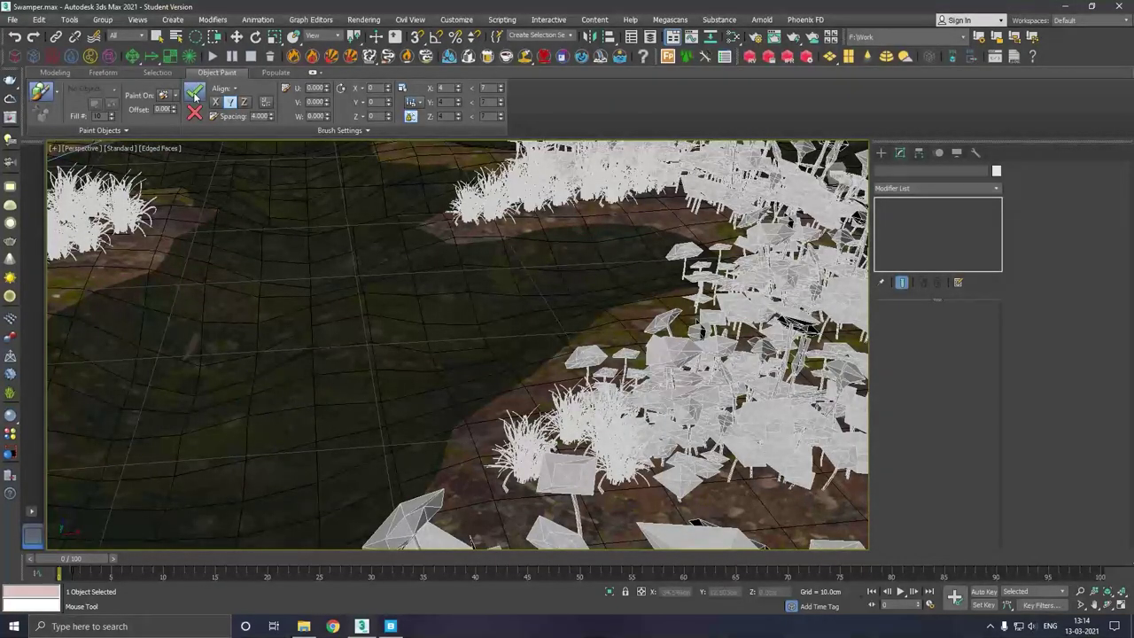
- Fill the curving mushroom strip with grass clumps and commit the painted strokes
key("z")
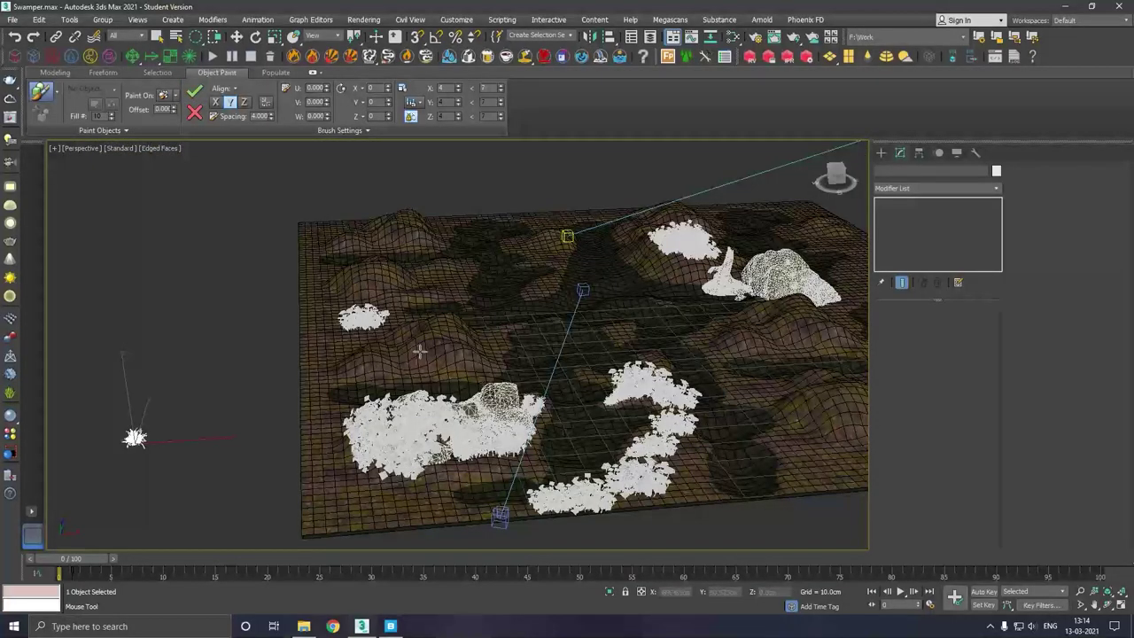
scroll(512, 479, "up", 5)
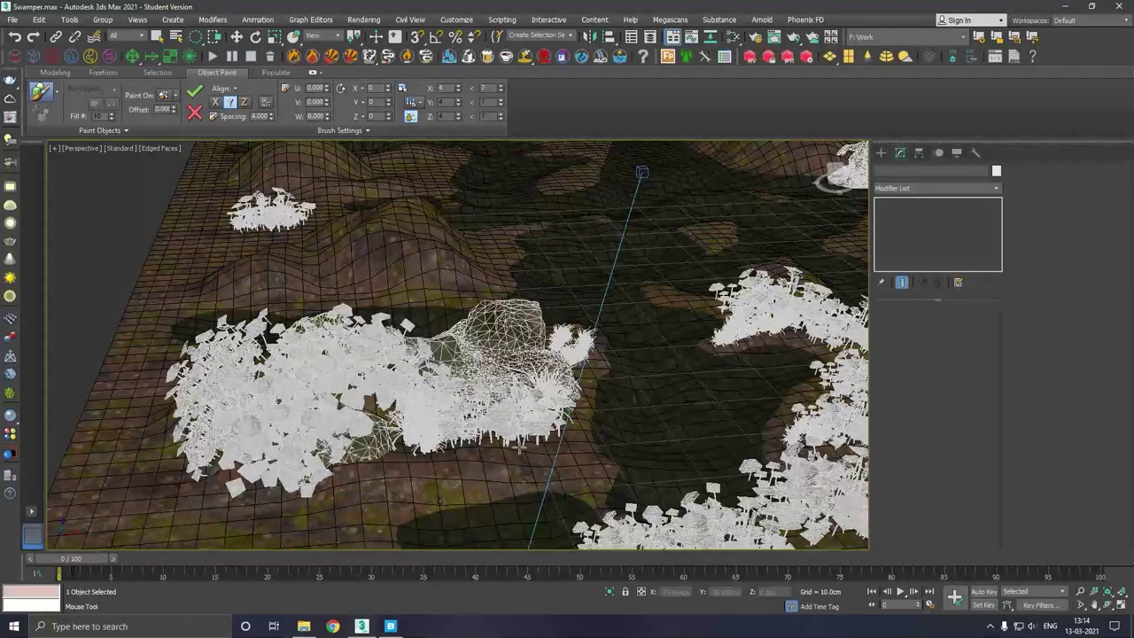
middle_click_drag(766, 433, 634, 369, "alt")
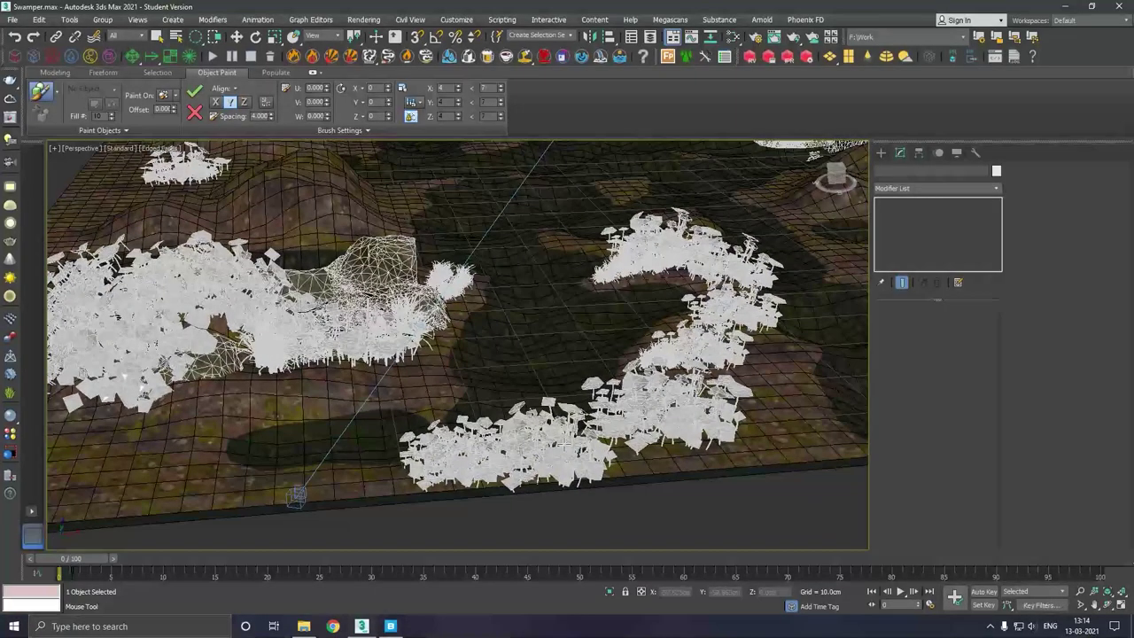
scroll(576, 440, "up", 3)
left_click(669, 478)
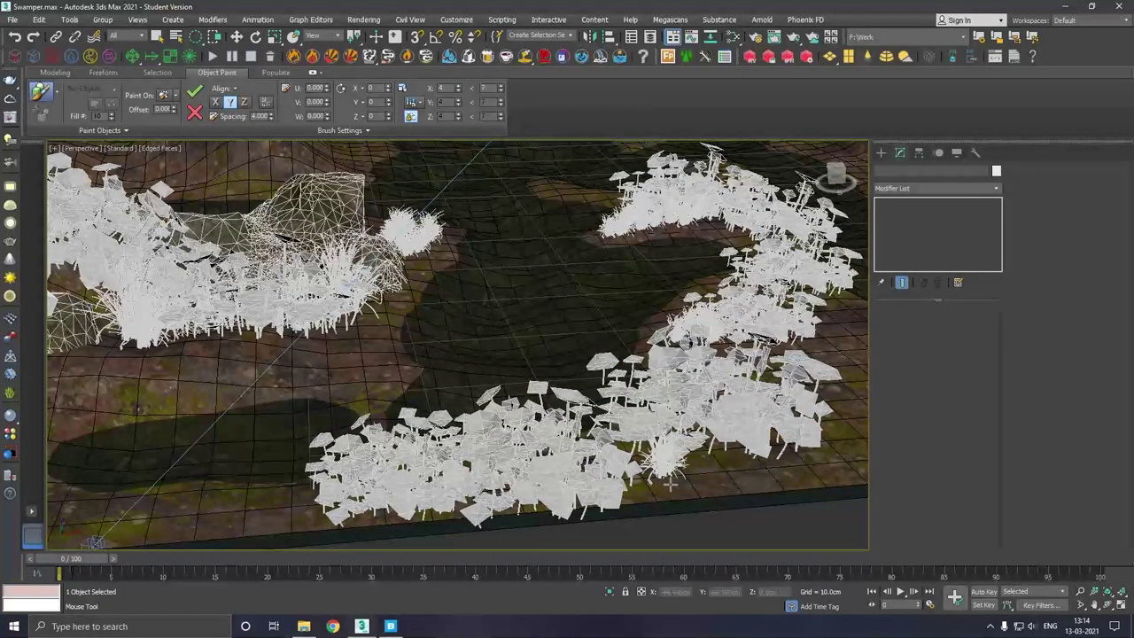
left_click(723, 470)
left_click(708, 476)
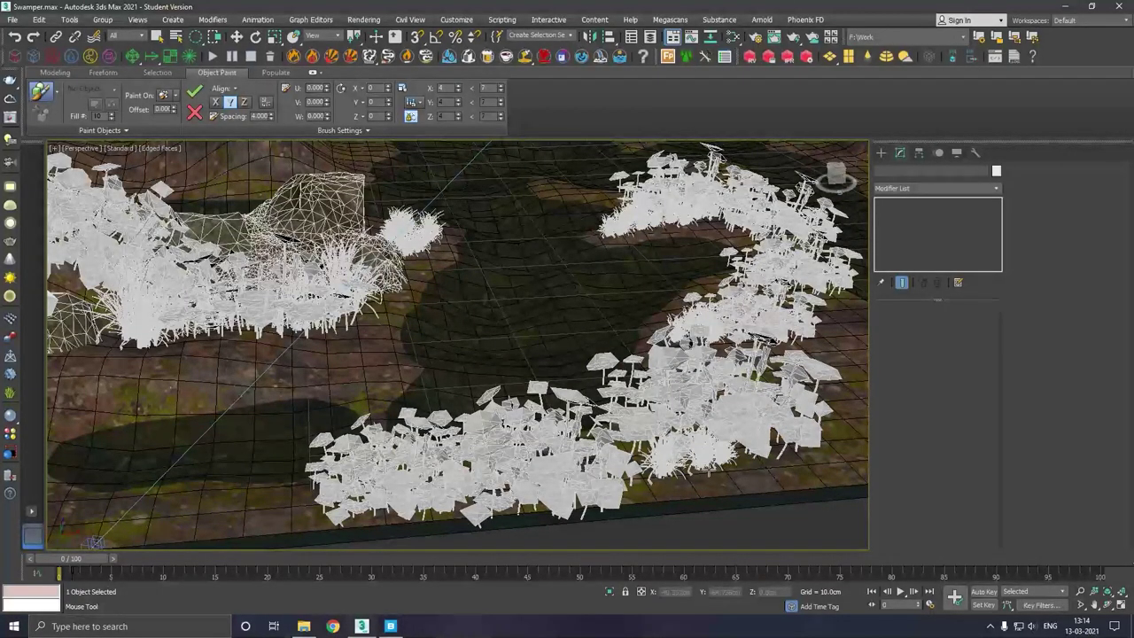
left_click(761, 477)
left_click(727, 480)
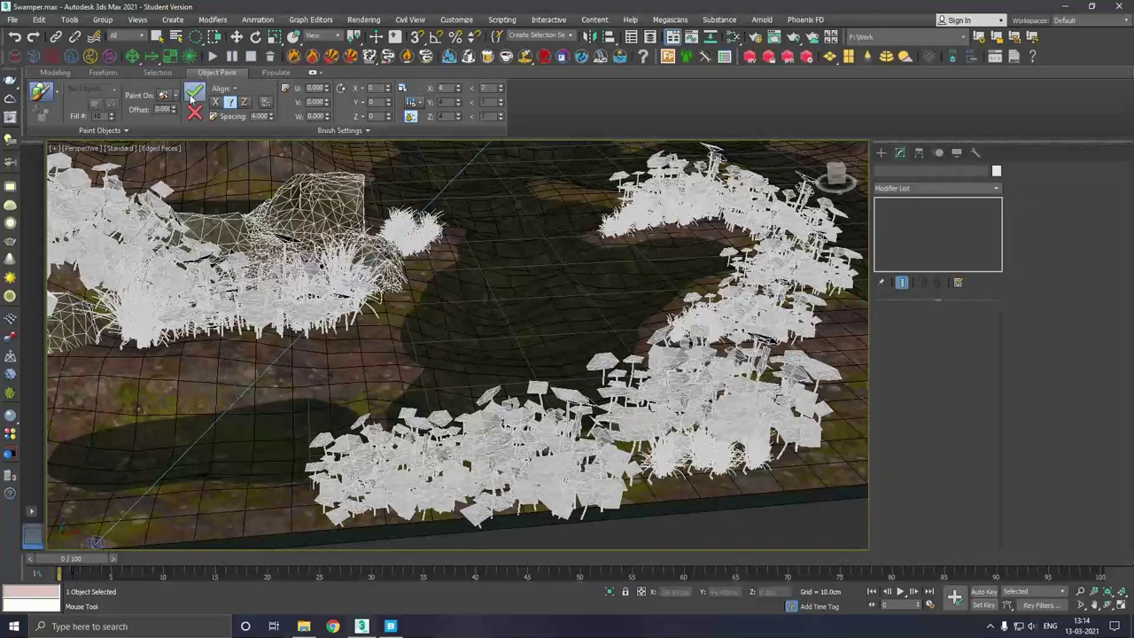
left_click(191, 97)
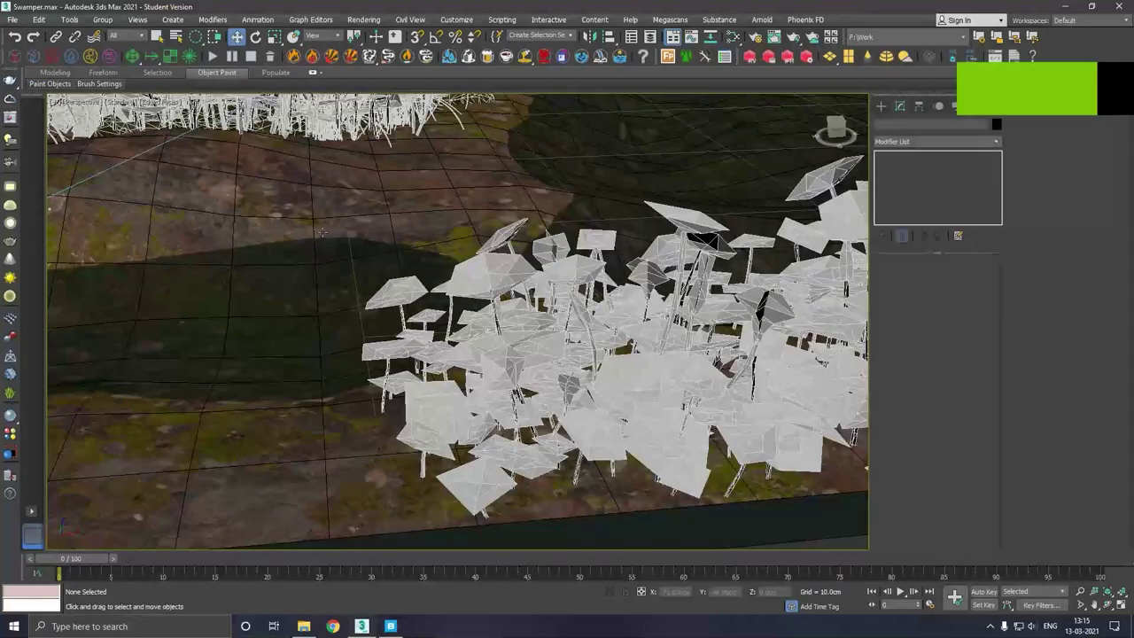
- Pick the small grass object as the Object Paint brush and start painting
left_click(50, 83)
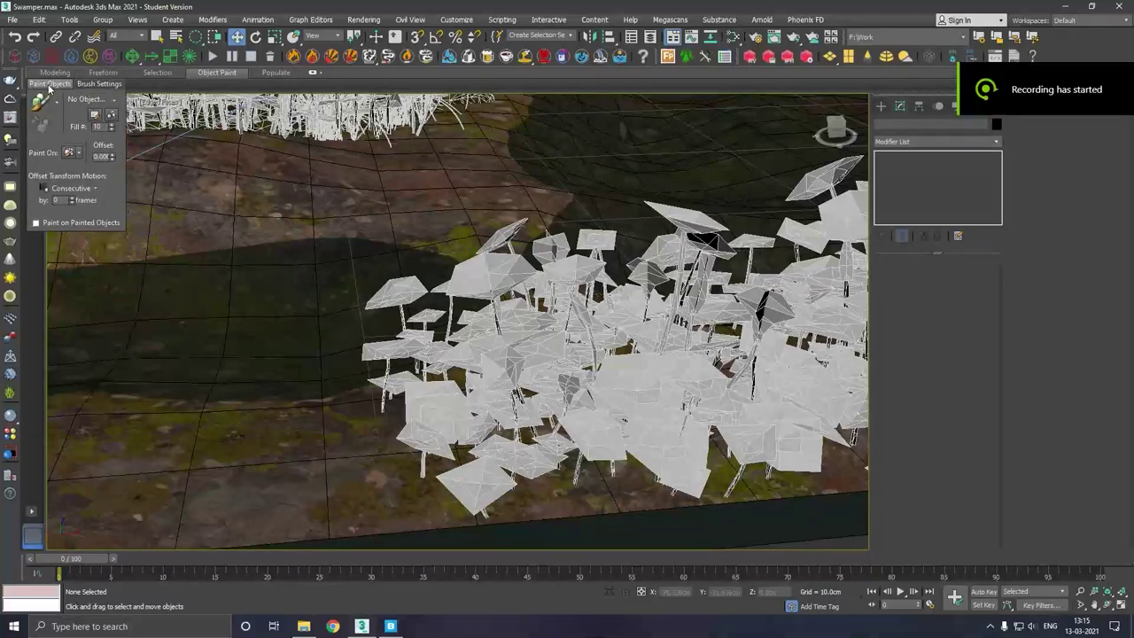
scroll(386, 294, "down", 5)
scroll(350, 317, "down", 4)
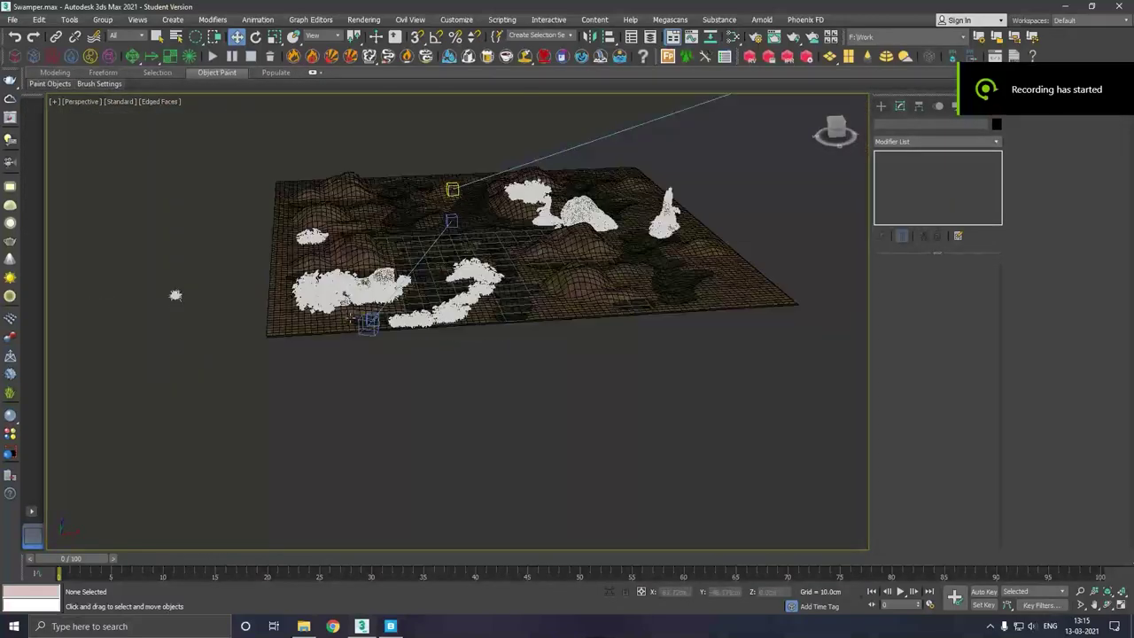
left_click(175, 297)
scroll(434, 290, "up", 3)
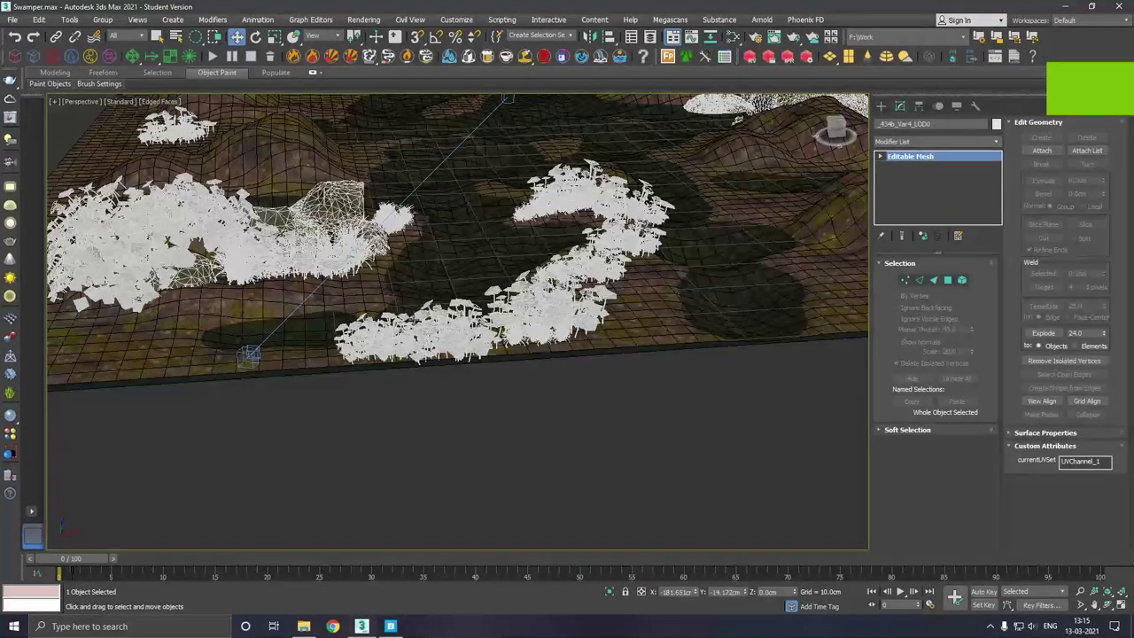
scroll(433, 297, "up", 3)
scroll(432, 301, "up", 1)
scroll(431, 306, "up", 2)
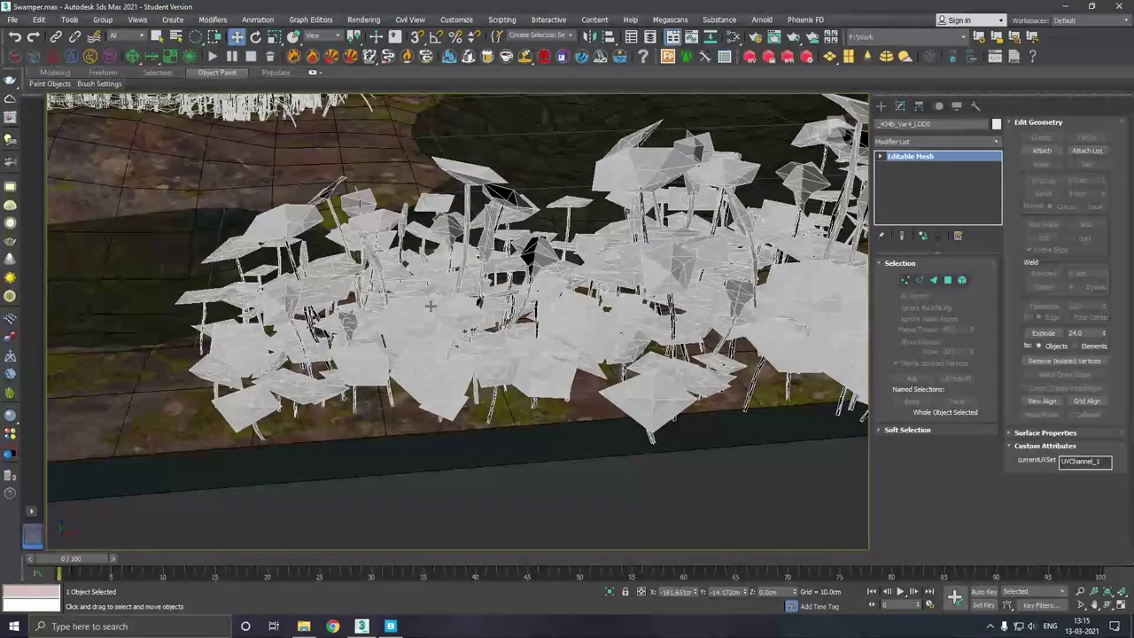
left_click(50, 84)
left_click(39, 100)
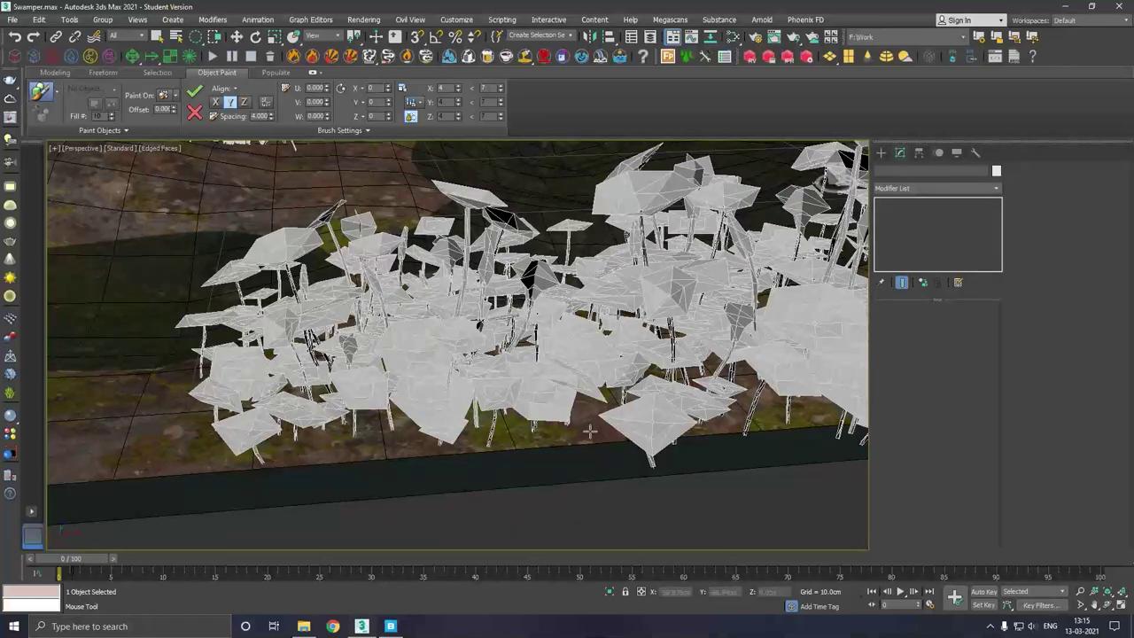
- Paint grass clumps between the mushrooms and commit them
left_click(593, 421)
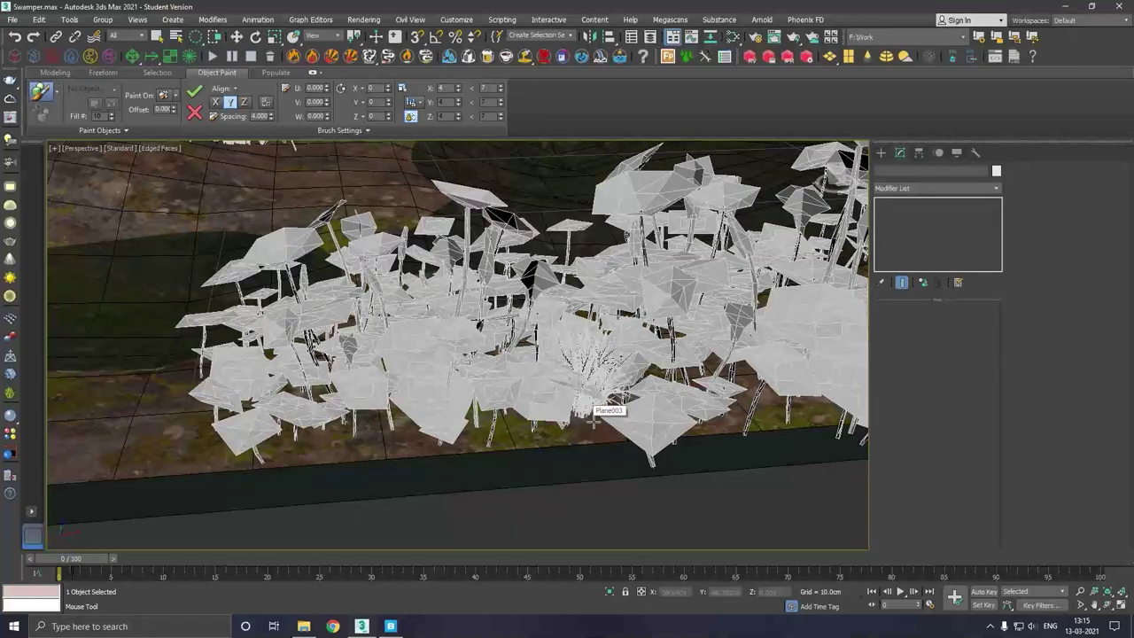
left_click(386, 436)
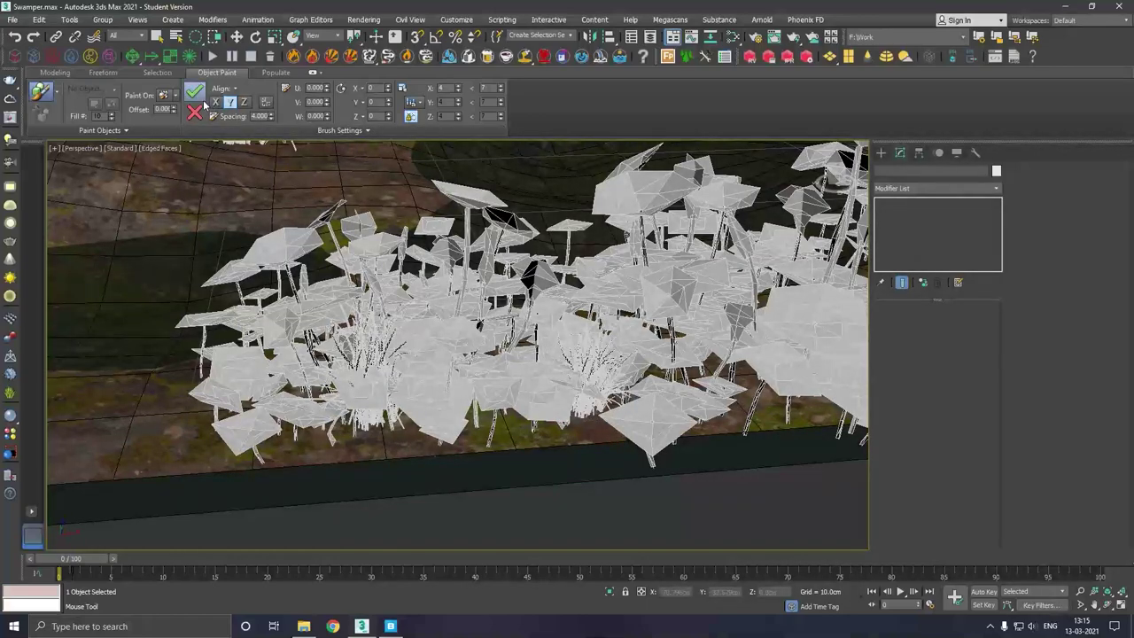
middle_click_drag(368, 217, 400, 233, "alt")
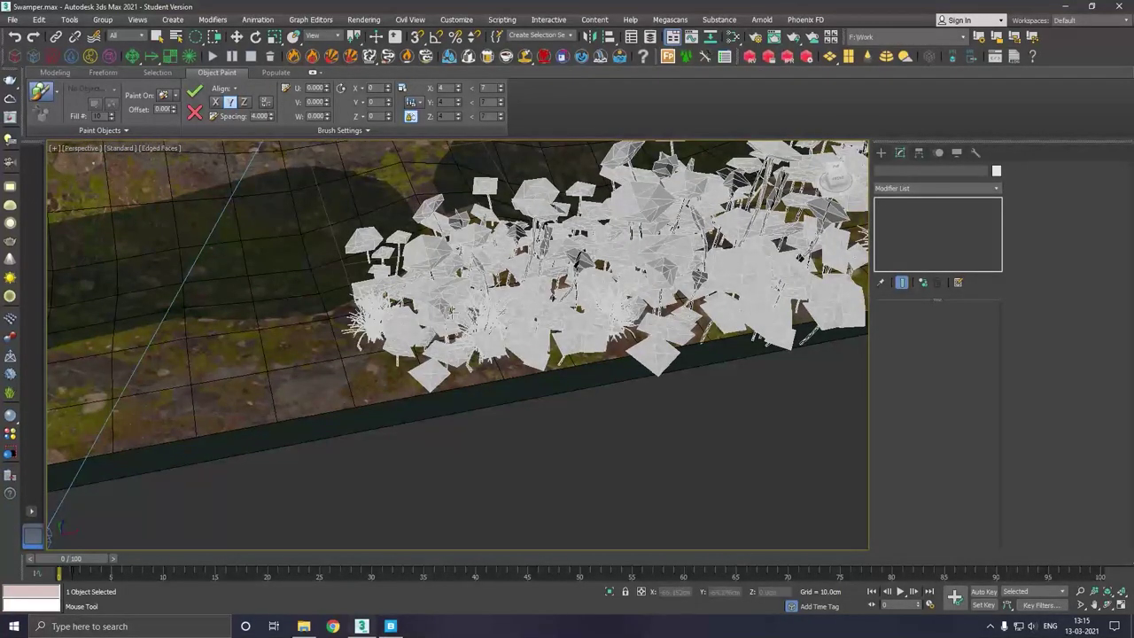
mouse_move(453, 313)
middle_mouse_down("alt")
mouse_move(459, 280)
mouse_move(479, 332)
middle_mouse_up("alt")
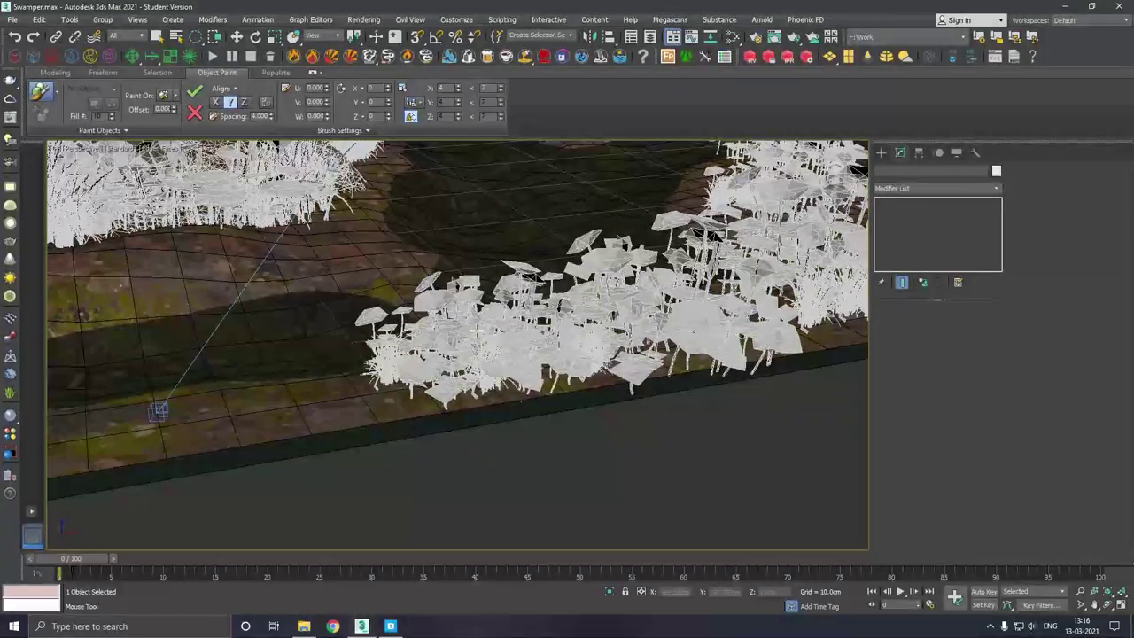
scroll(483, 383, "up", 5)
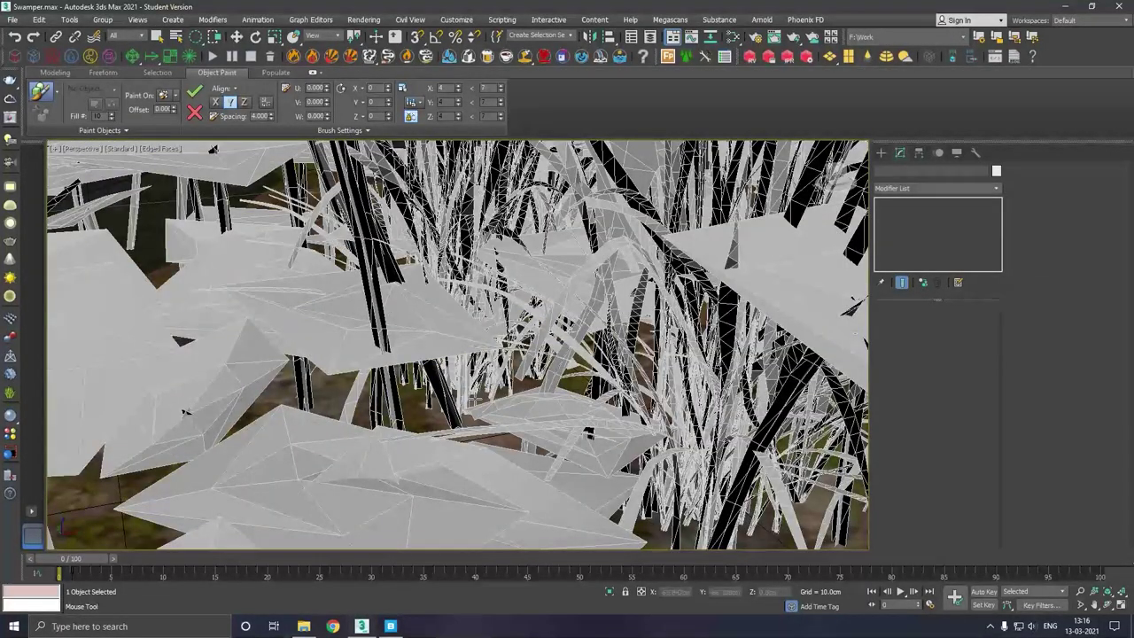
scroll(503, 386, "down", 5)
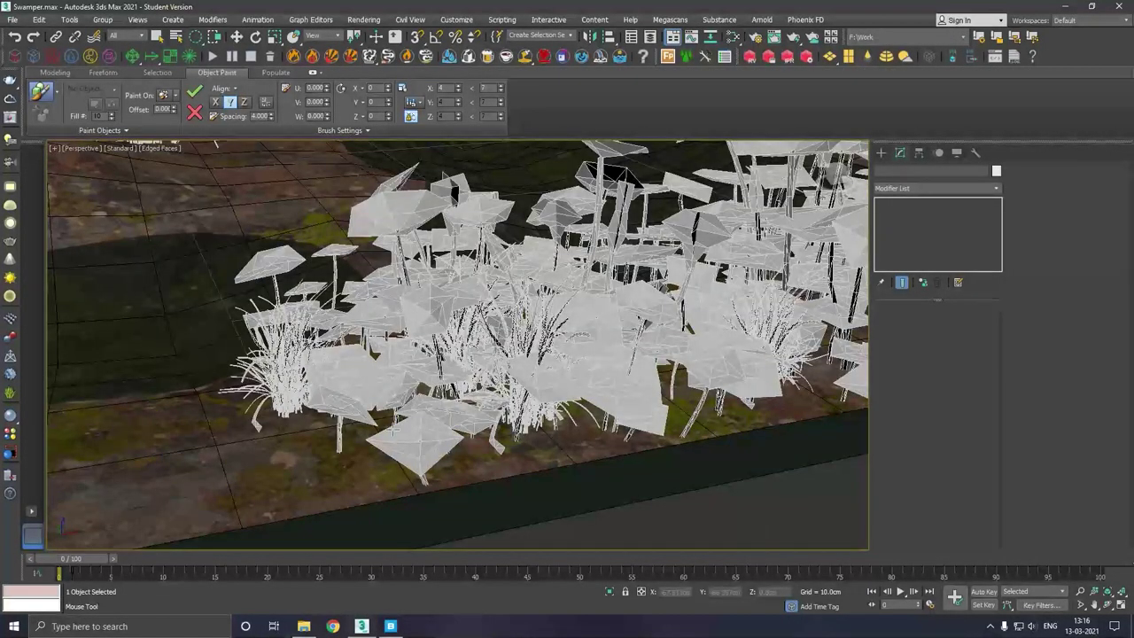
left_click_drag(457, 420, 392, 400)
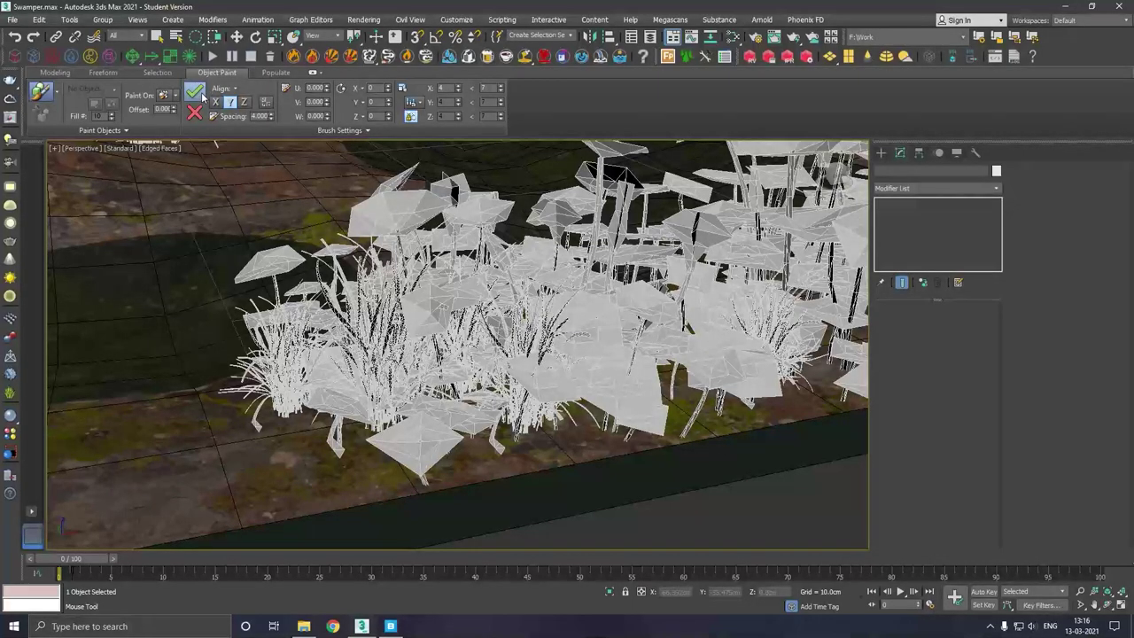
left_click(202, 94)
scroll(505, 390, "down", 3)
scroll(514, 390, "up", 2)
scroll(520, 394, "up", 3)
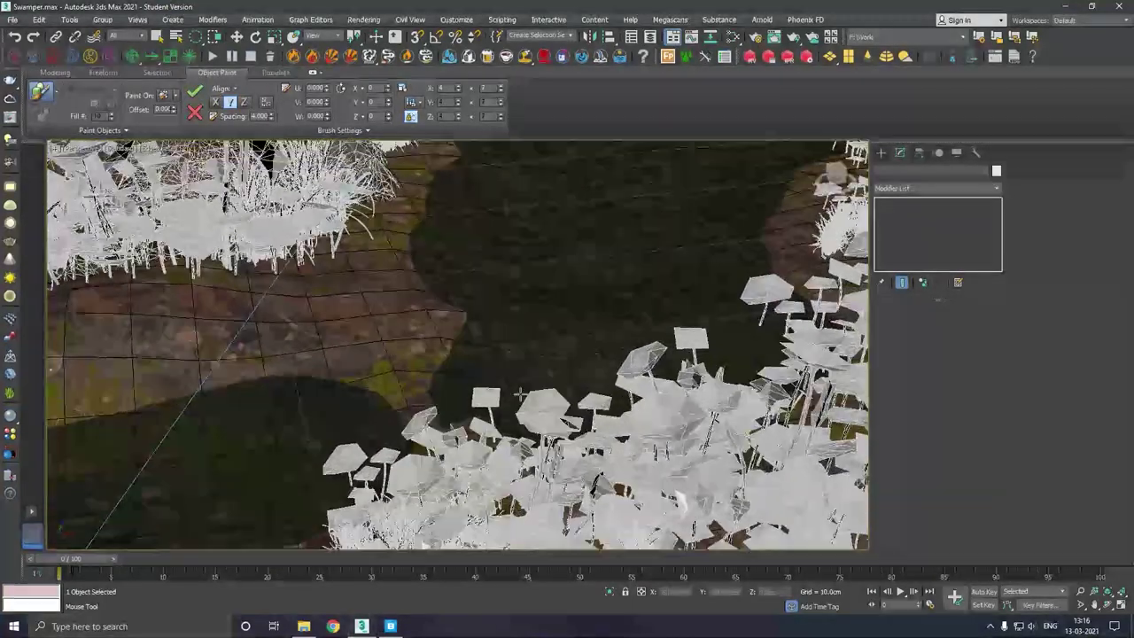
scroll(519, 393, "up", 3)
- Paint grass clumps beside the existing plants and among the mushrooms
mouse_move(304, 306)
left_mouse_down()
mouse_move(368, 333)
mouse_move(383, 370)
mouse_move(448, 266)
mouse_move(414, 198)
left_mouse_up()
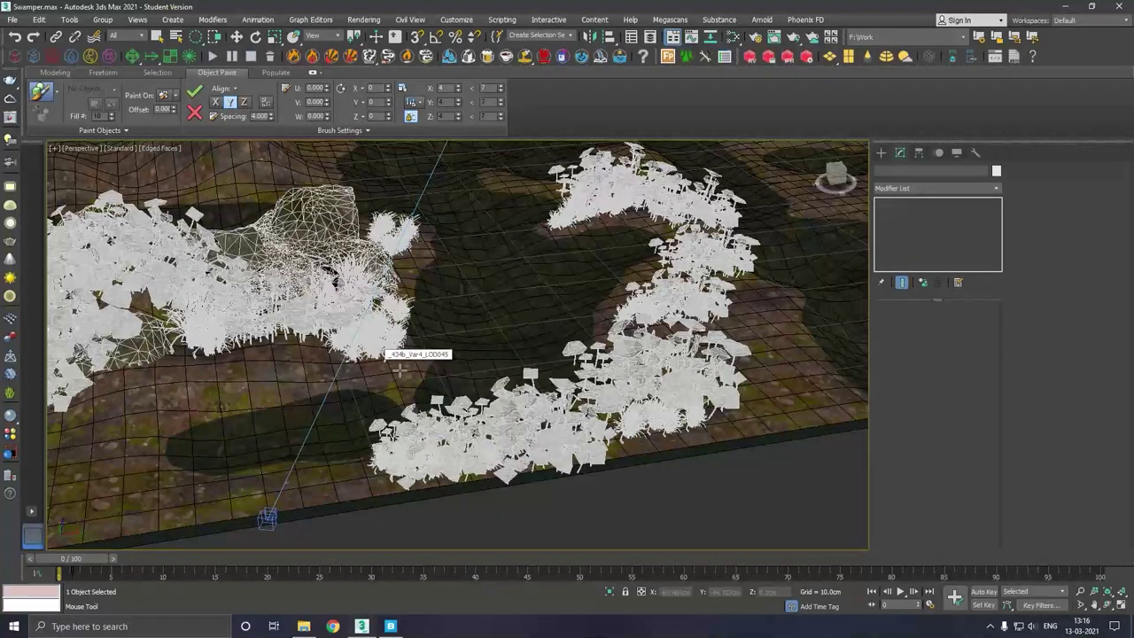
scroll(471, 473, "up", 3)
scroll(471, 473, "up", 3)
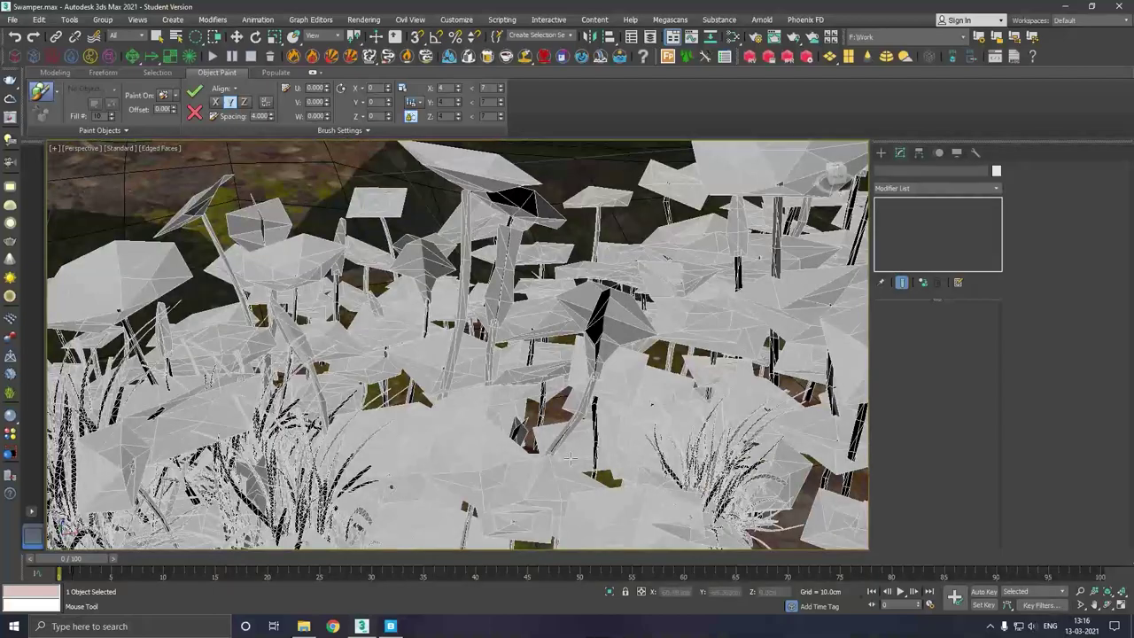
left_click(542, 426)
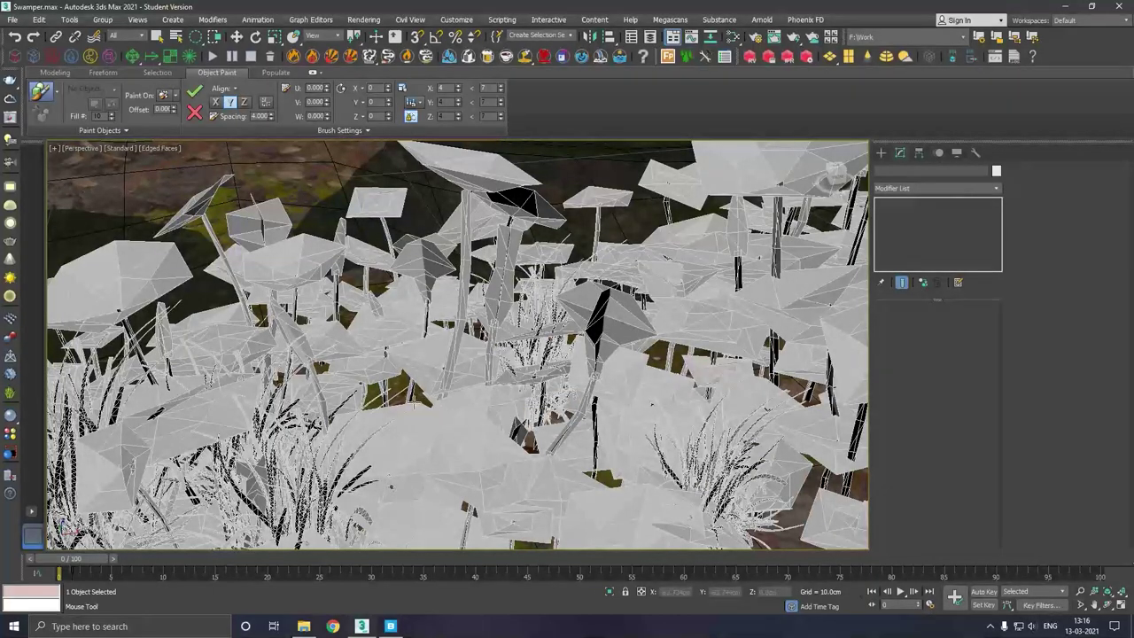
scroll(432, 423, "down", 2)
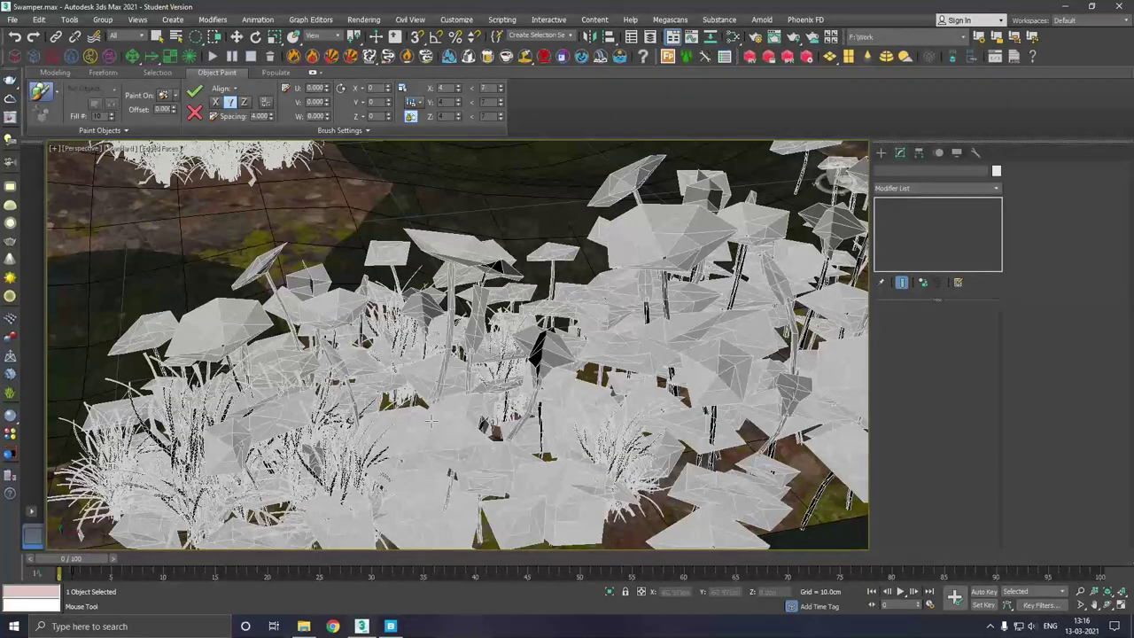
mouse_move(431, 423)
middle_mouse_down("alt")
mouse_move(582, 324)
mouse_move(582, 468)
middle_mouse_up("alt")
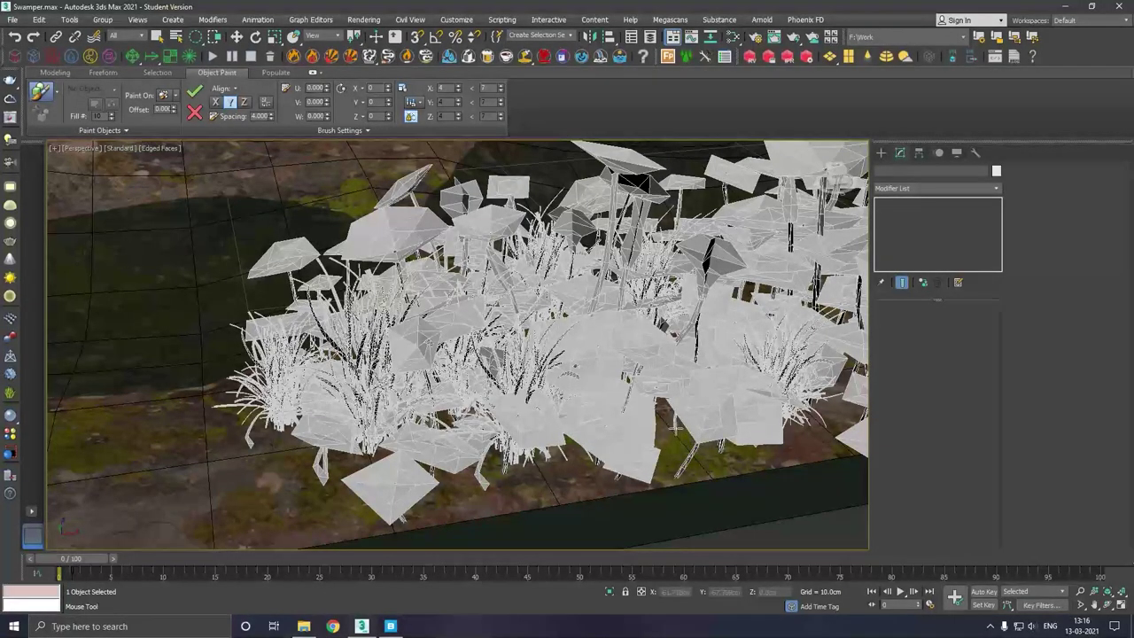
mouse_move(673, 422)
middle_mouse_down("alt")
mouse_move(674, 355)
mouse_move(673, 381)
middle_mouse_up("alt")
left_click(571, 350)
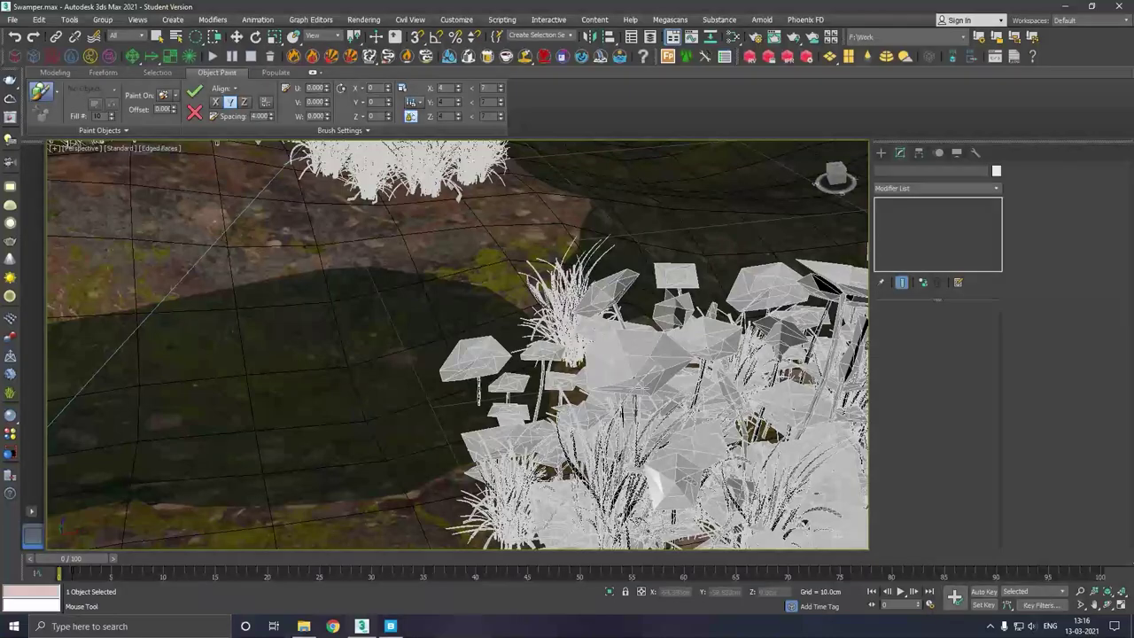
- Add more grass clumps around the mushrooms, including a row along their front
scroll(600, 412, "down", 2)
scroll(600, 412, "down", 4)
scroll(600, 412, "up", 6)
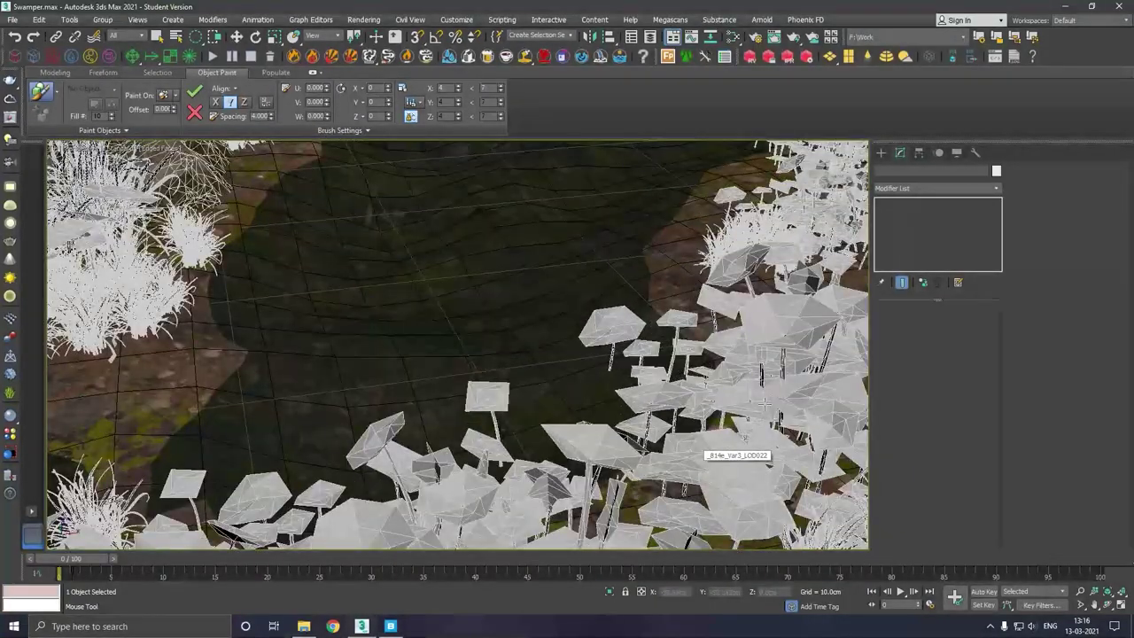
left_click(737, 335)
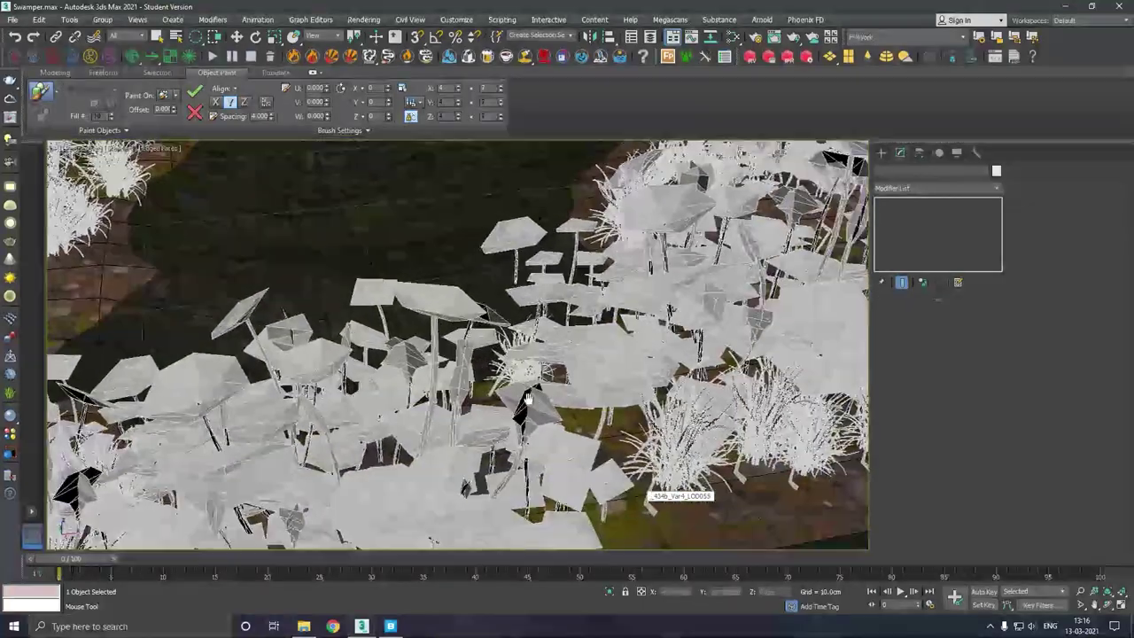
middle_click_drag(647, 503, 459, 358, "alt")
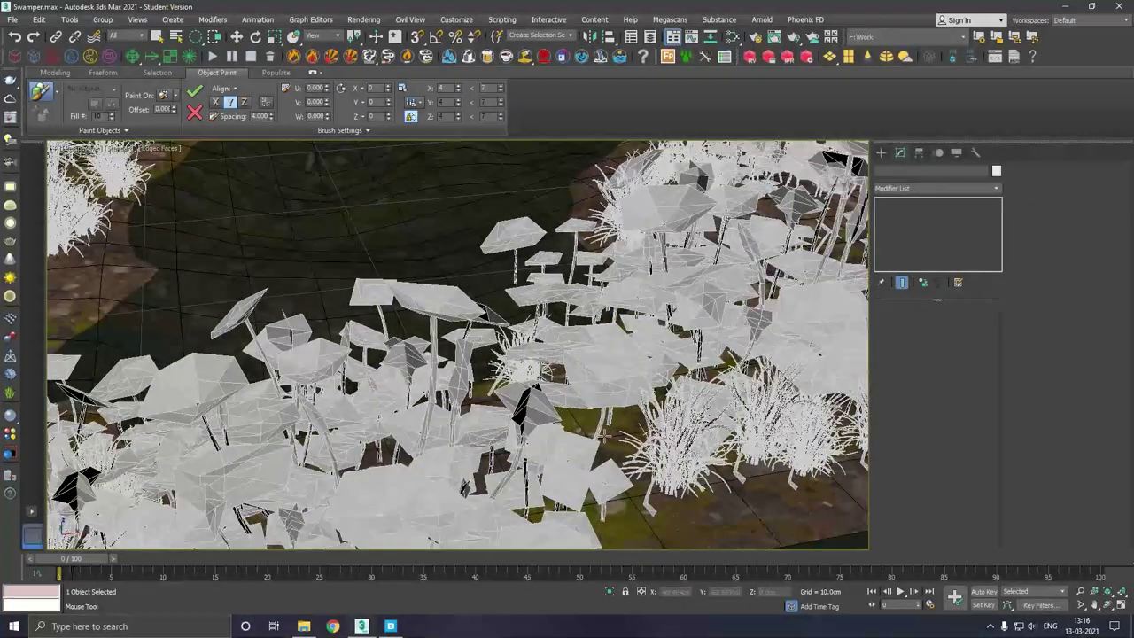
left_click(616, 456)
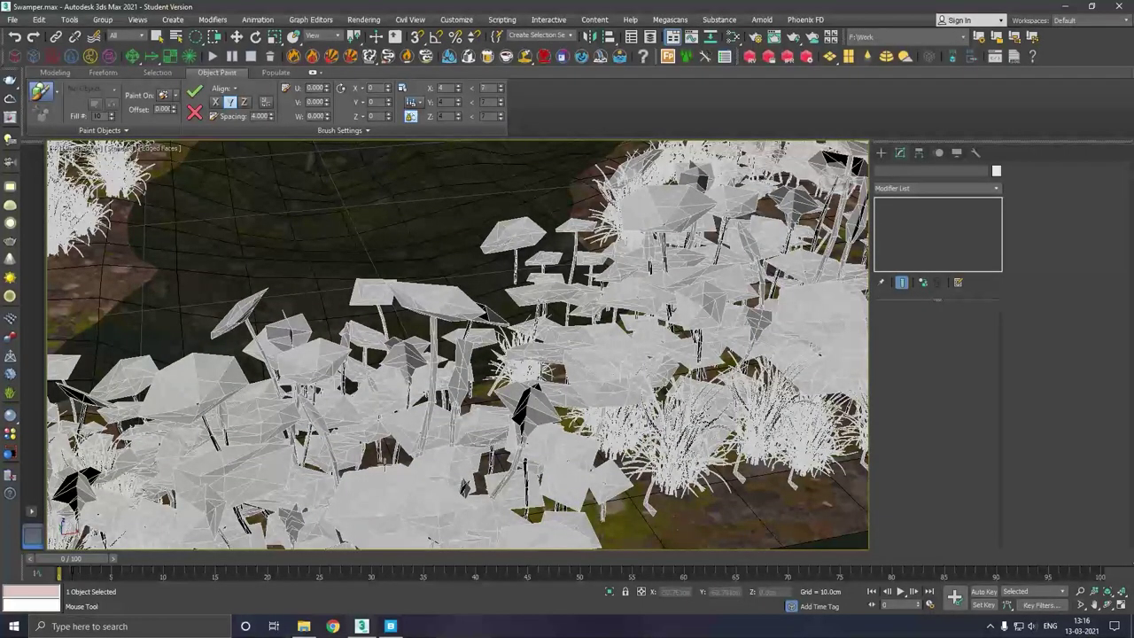
left_click(377, 443)
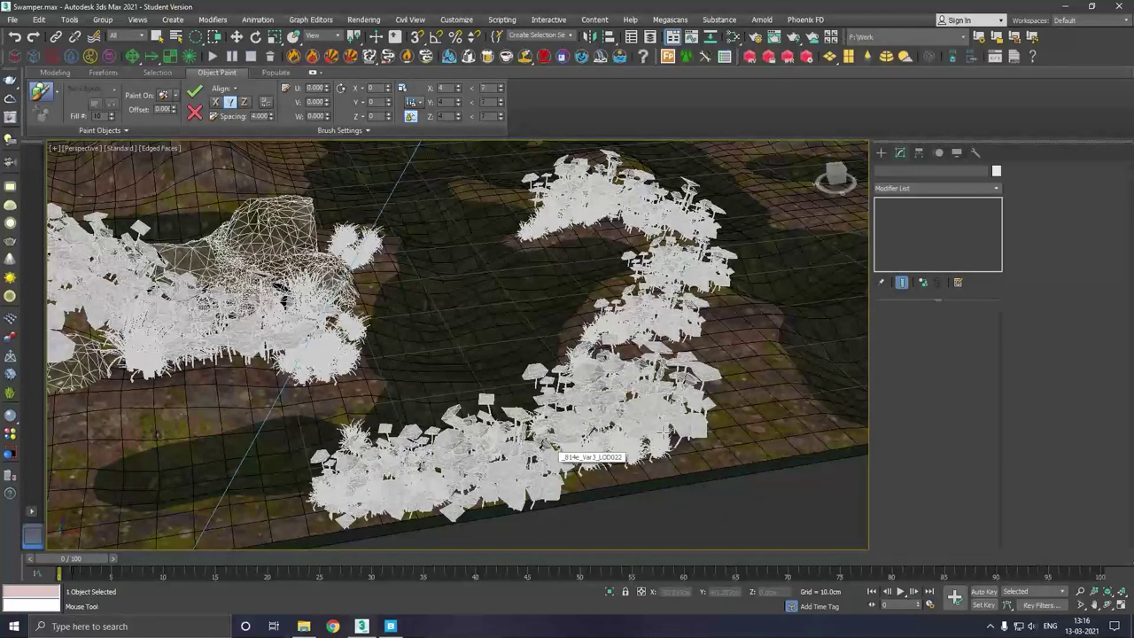
scroll(663, 431, "up", 2)
scroll(532, 416, "up", 3)
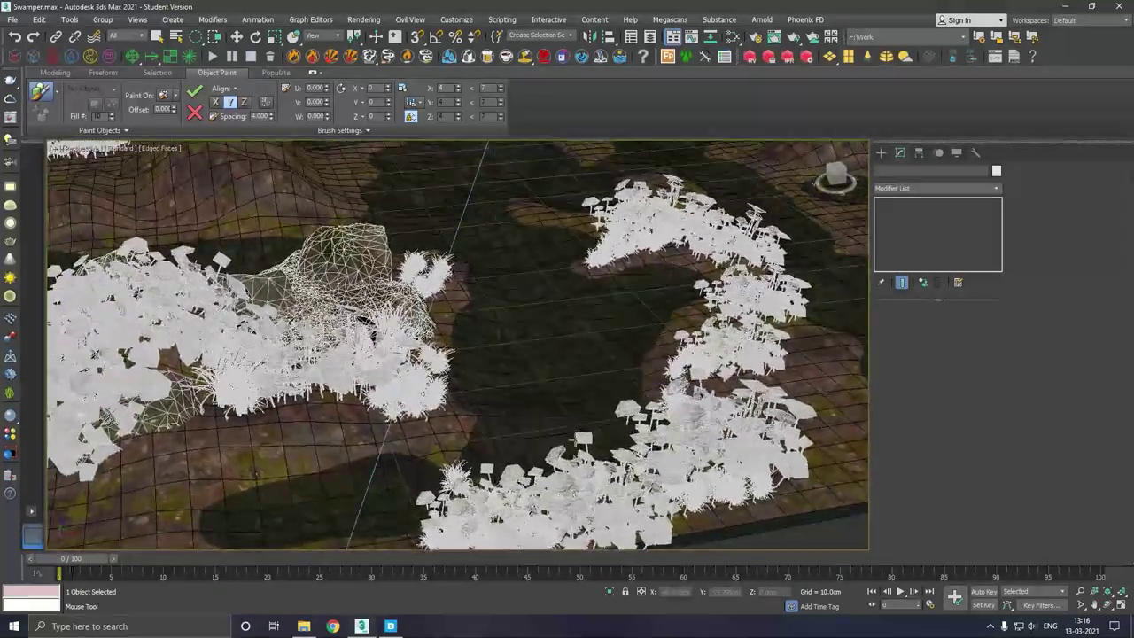
scroll(398, 407, "up", 4)
scroll(300, 398, "up", 2)
mouse_move(299, 398)
left_mouse_down()
mouse_move(419, 379)
mouse_move(499, 393)
mouse_move(398, 394)
left_mouse_up()
- Paint grass clumps along and around the mushrooms' left edge and the bare ground
scroll(291, 410, "down", 8)
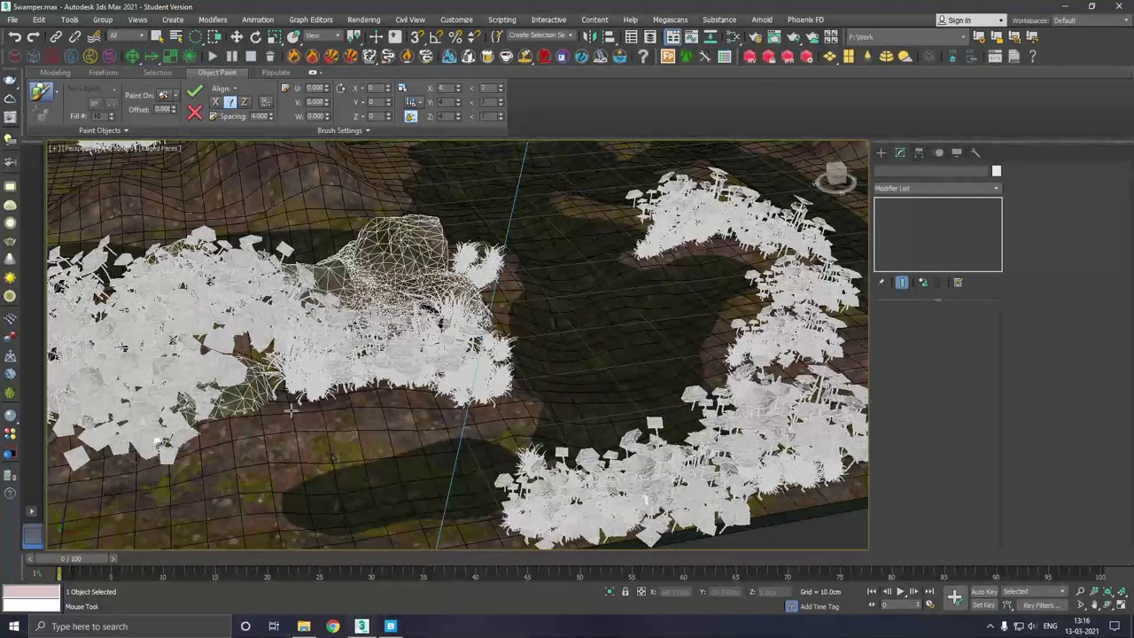
mouse_move(290, 415)
left_mouse_down()
mouse_move(200, 427)
mouse_move(291, 427)
left_mouse_up()
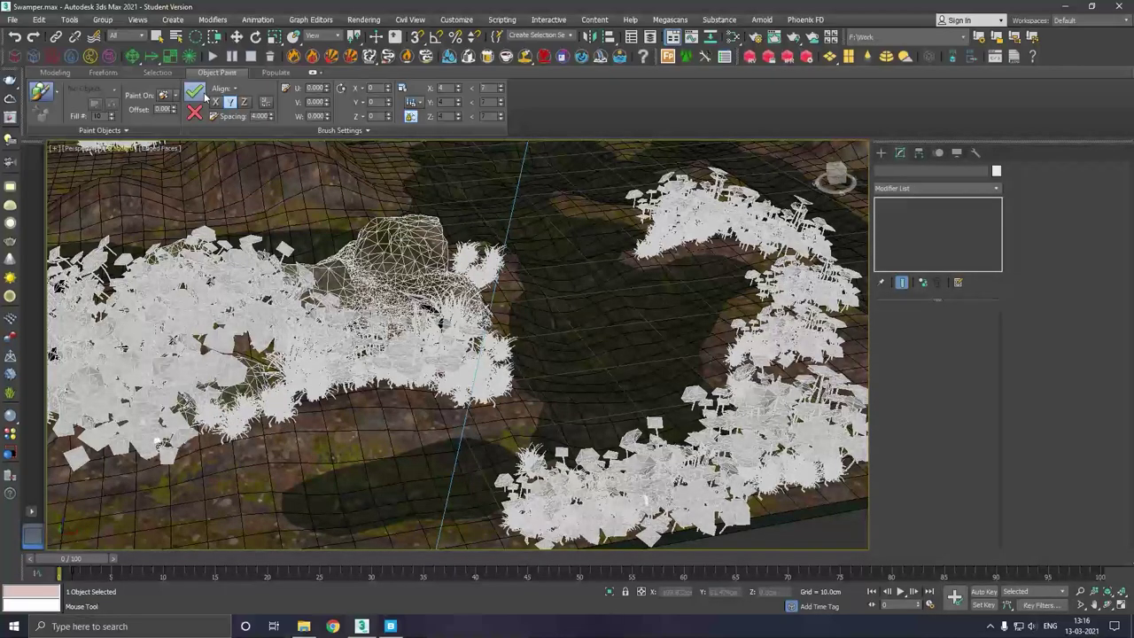
scroll(274, 154, "up", 2)
scroll(275, 153, "up", 2)
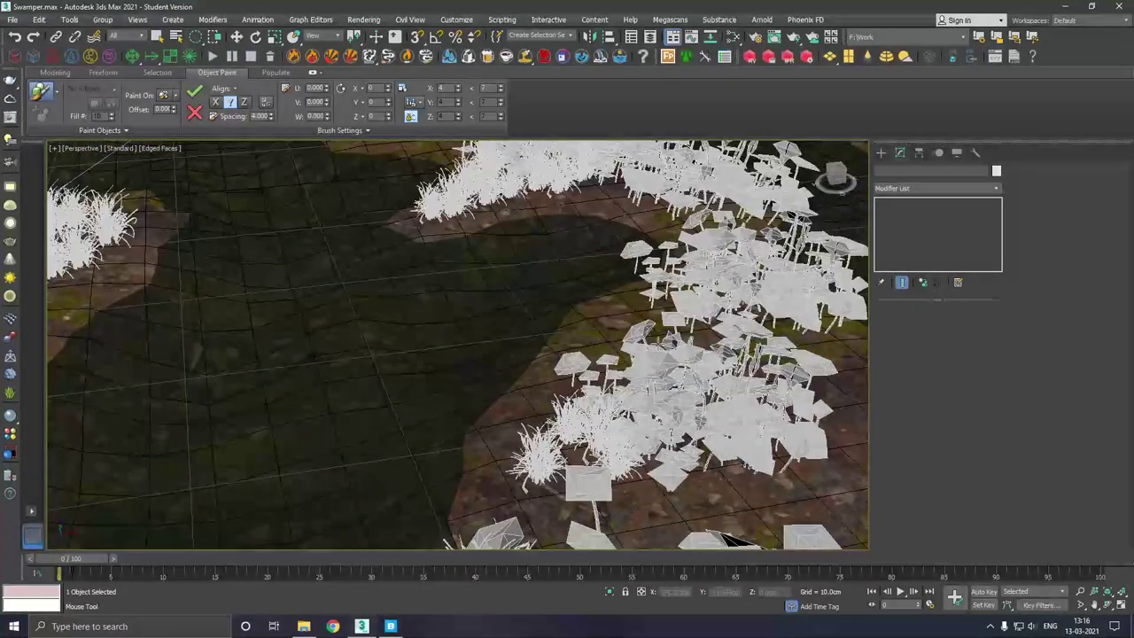
scroll(275, 153, "up", 2)
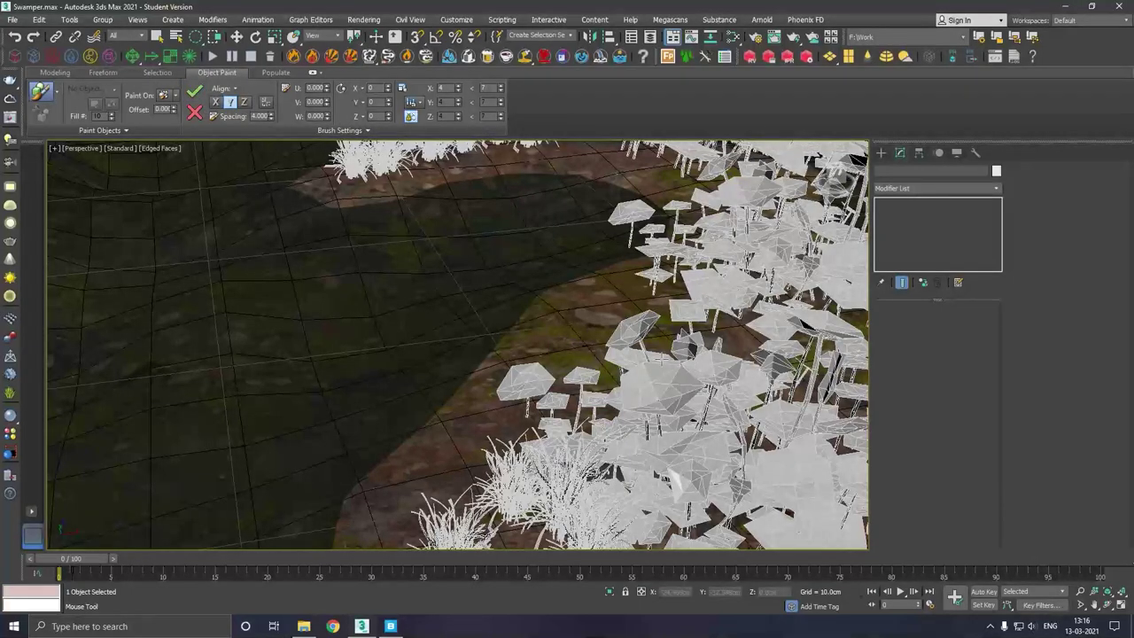
left_click(629, 310)
left_click(611, 336)
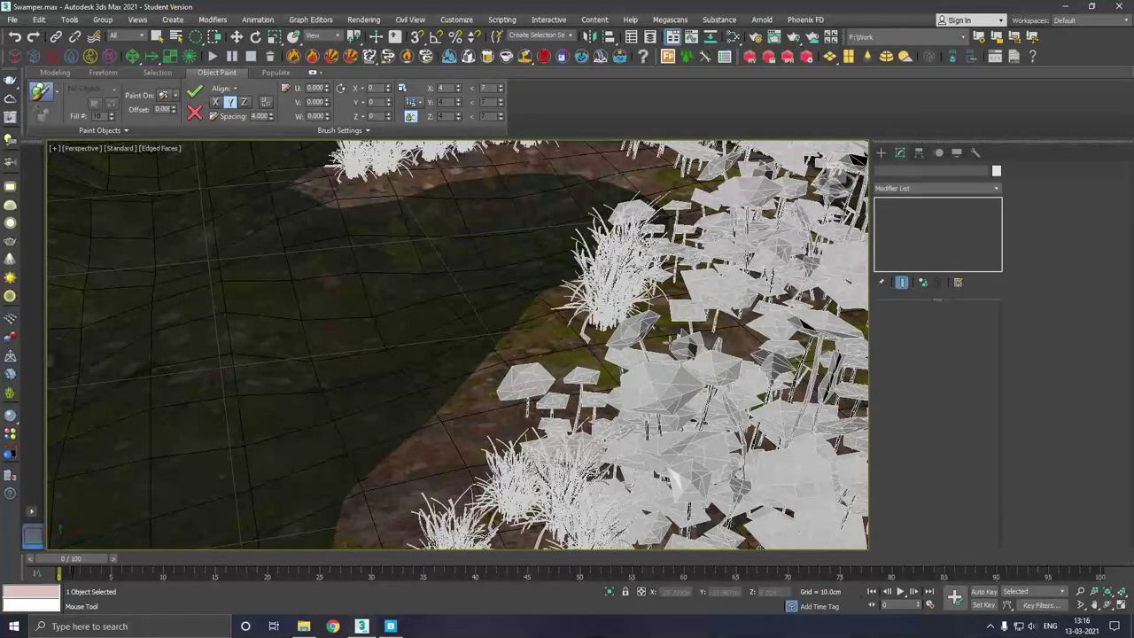
left_click(671, 344)
left_click(751, 346)
left_click(581, 345)
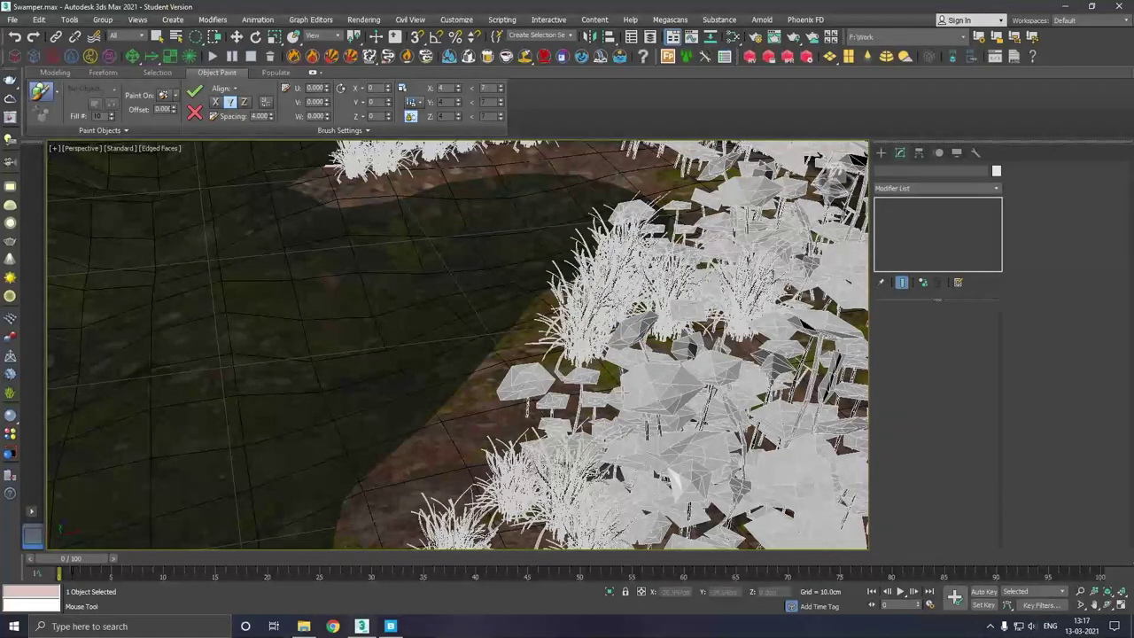
left_click(611, 390)
left_click(527, 426)
left_click(532, 427)
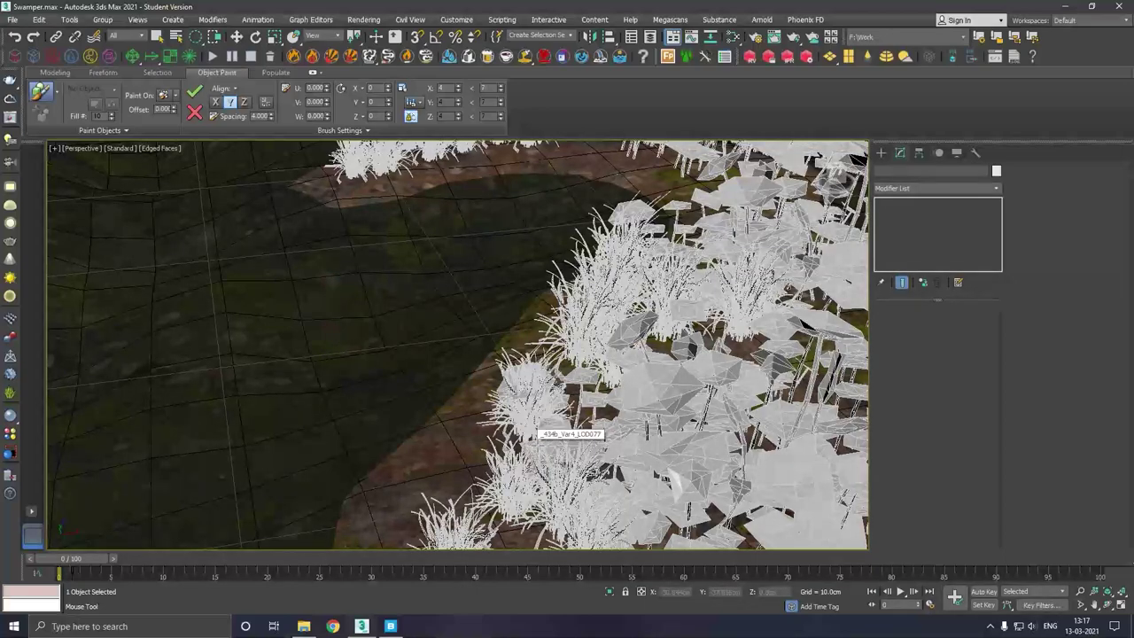
- Review the whole plant layout and exit Object Paint
scroll(537, 429, "down", 3)
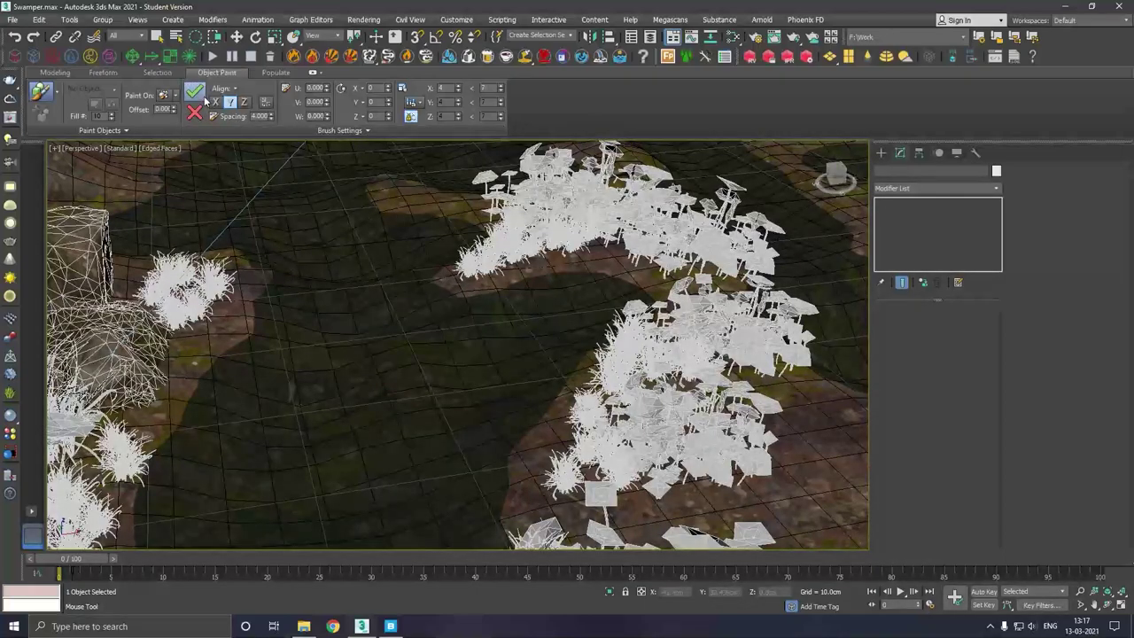
middle_click_drag(570, 277, 617, 287, "alt")
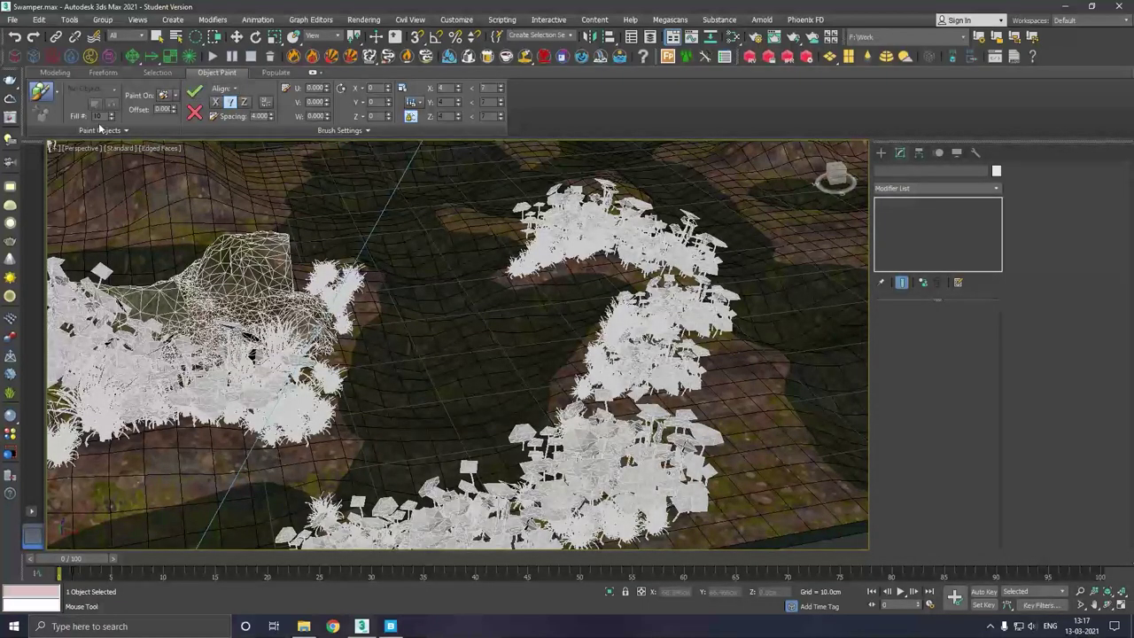
middle_click_drag(532, 434, 674, 328, "alt")
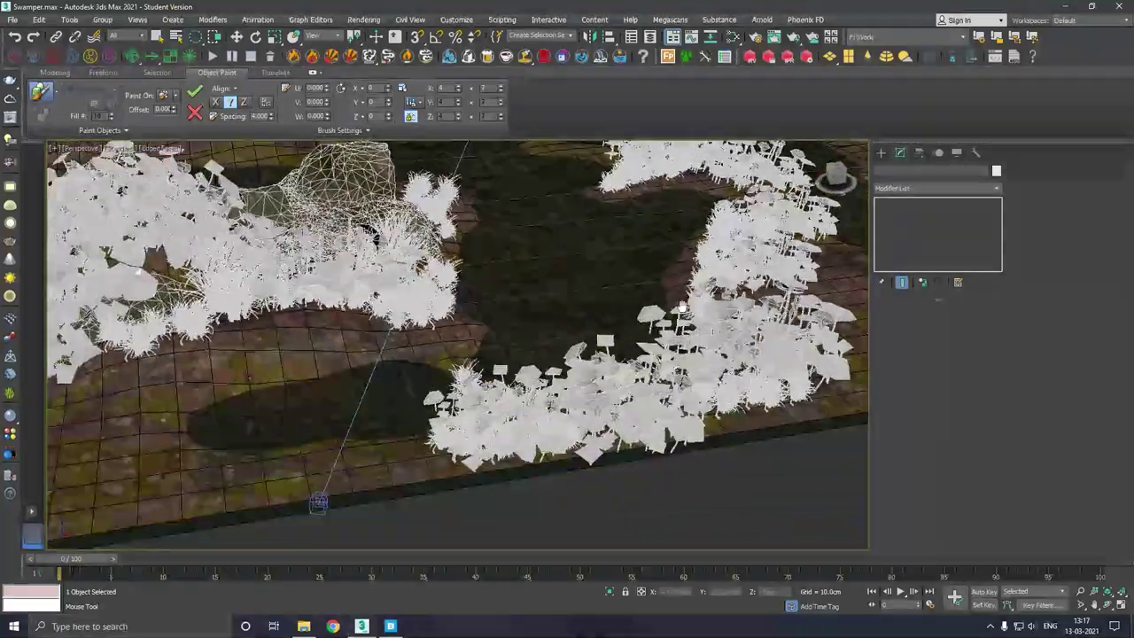
right_click(593, 312)
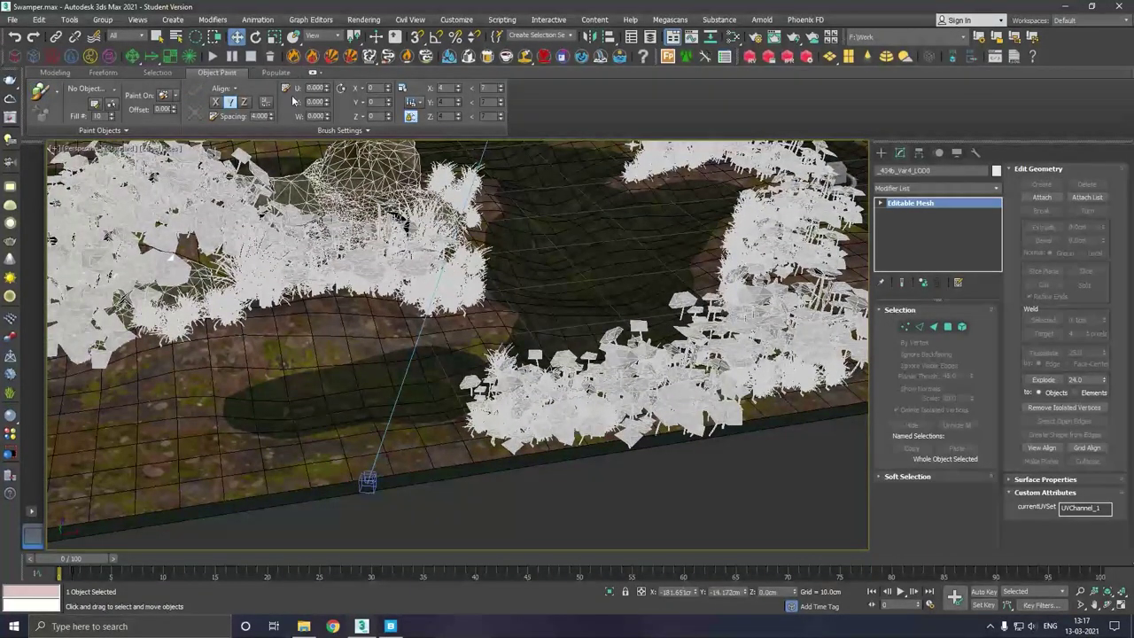
- Collapse the Object Paint settings and maximize the camera viewport
left_click(312, 72)
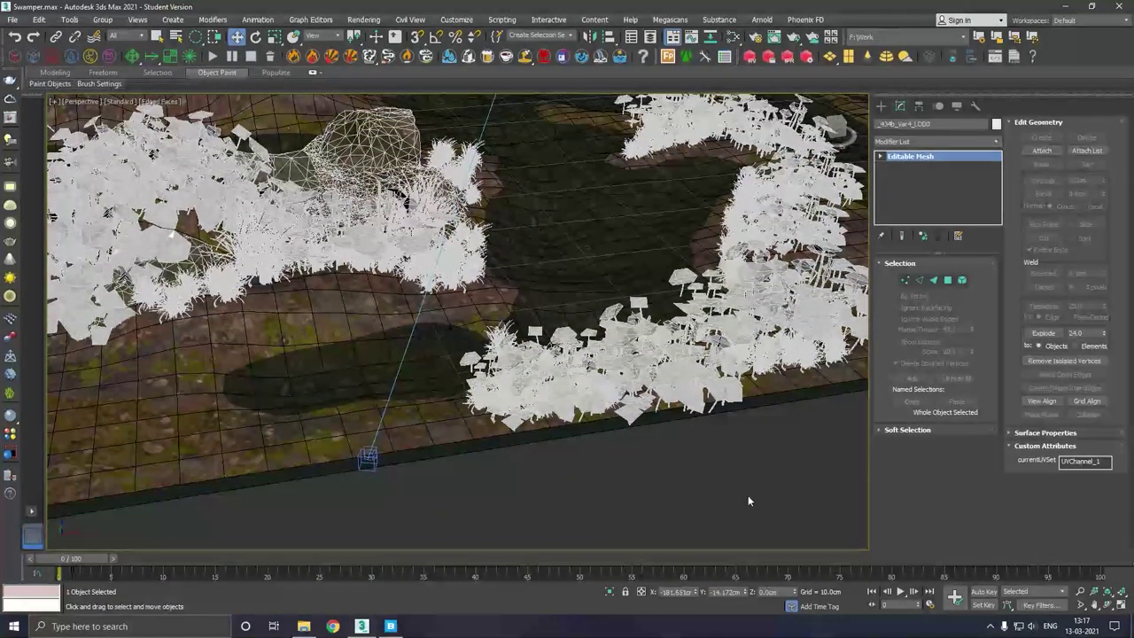
left_click(1121, 606)
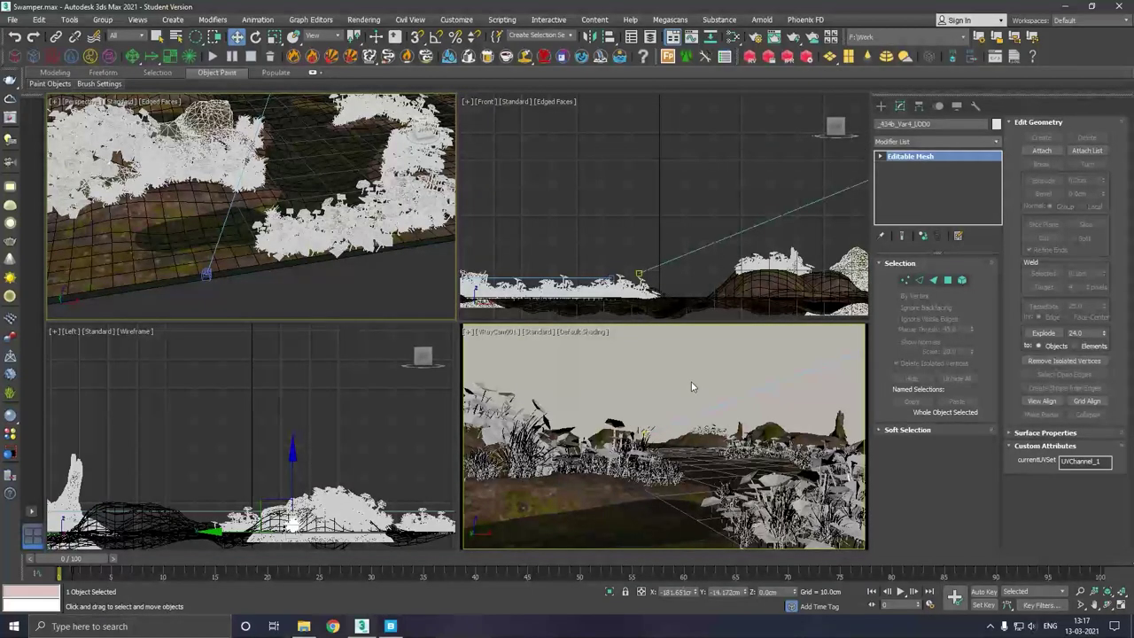
left_click(692, 387)
left_click(1122, 606)
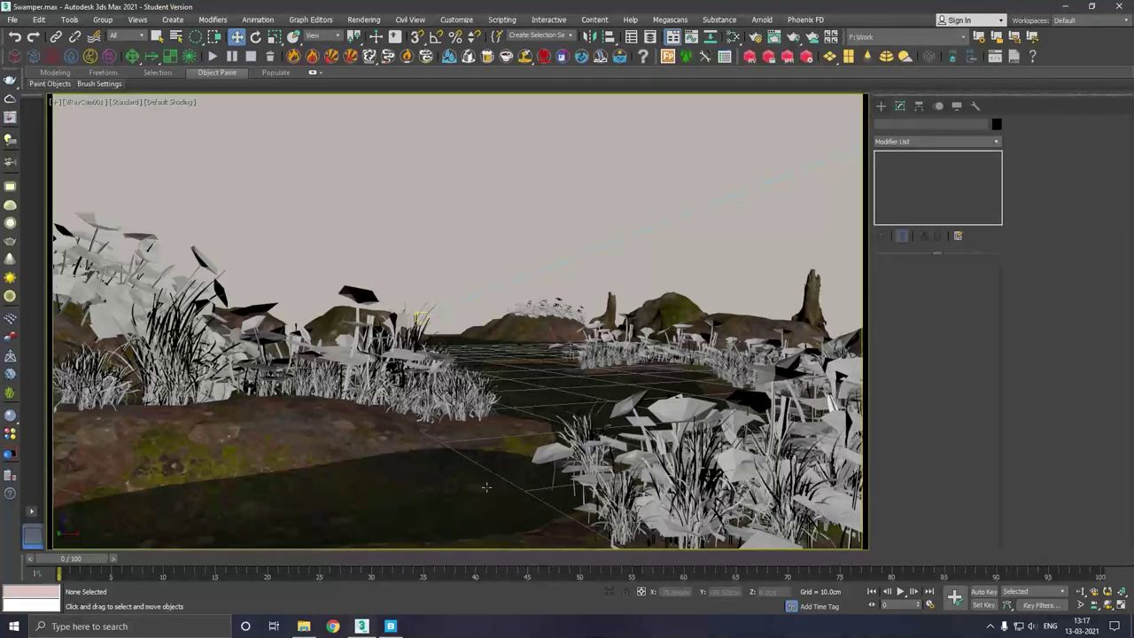
- Save the scene and switch the camera view to V-Ray Viewport IPR
left_click(138, 105)
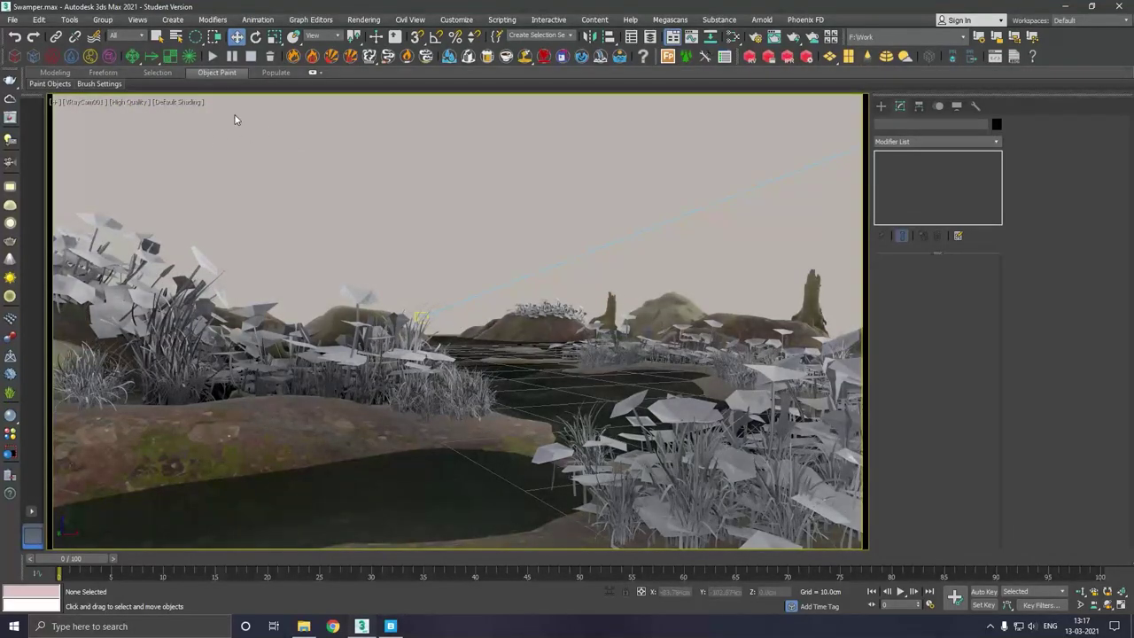
left_click(13, 19)
left_click(13, 109)
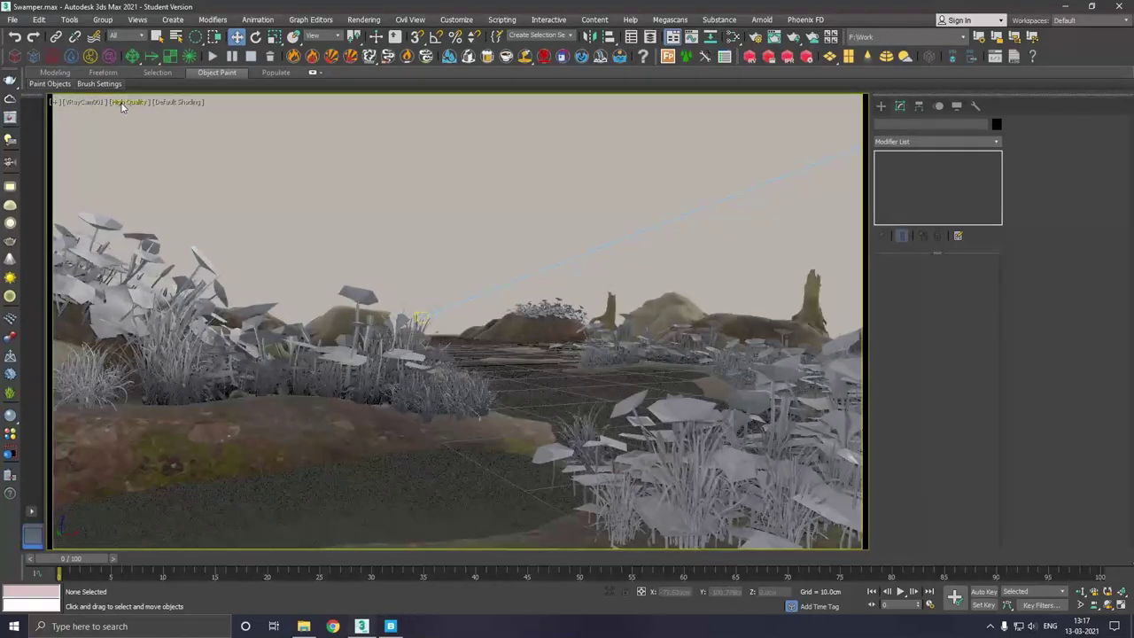
left_click(129, 102)
left_click(154, 126)
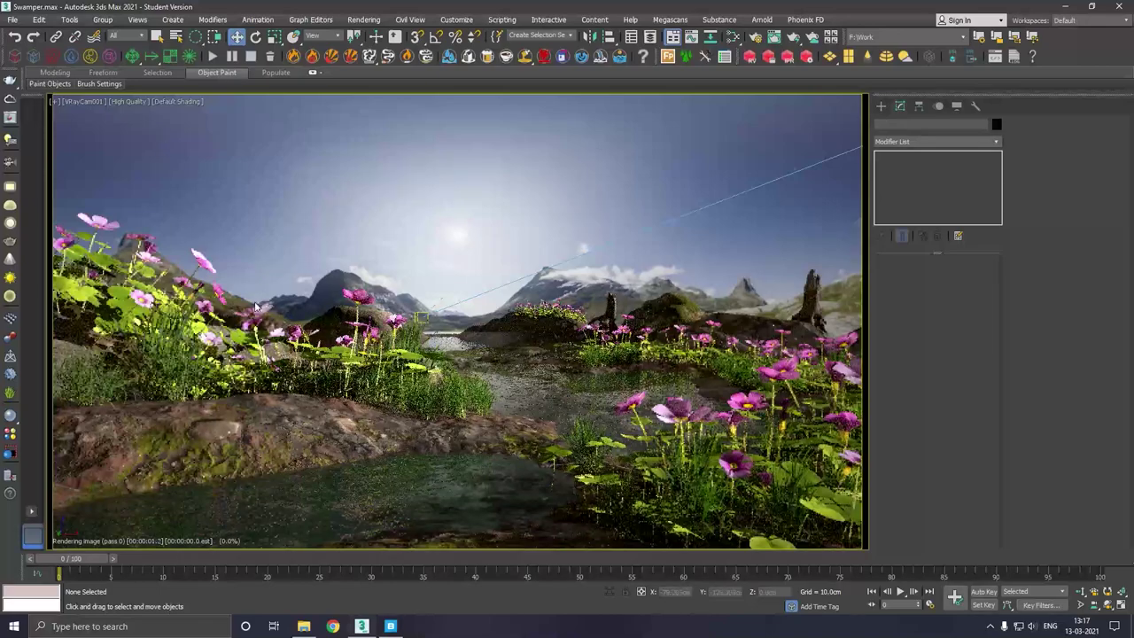
- Nudge Plane004 up then slightly down along Z, then deselect it
left_click(394, 499)
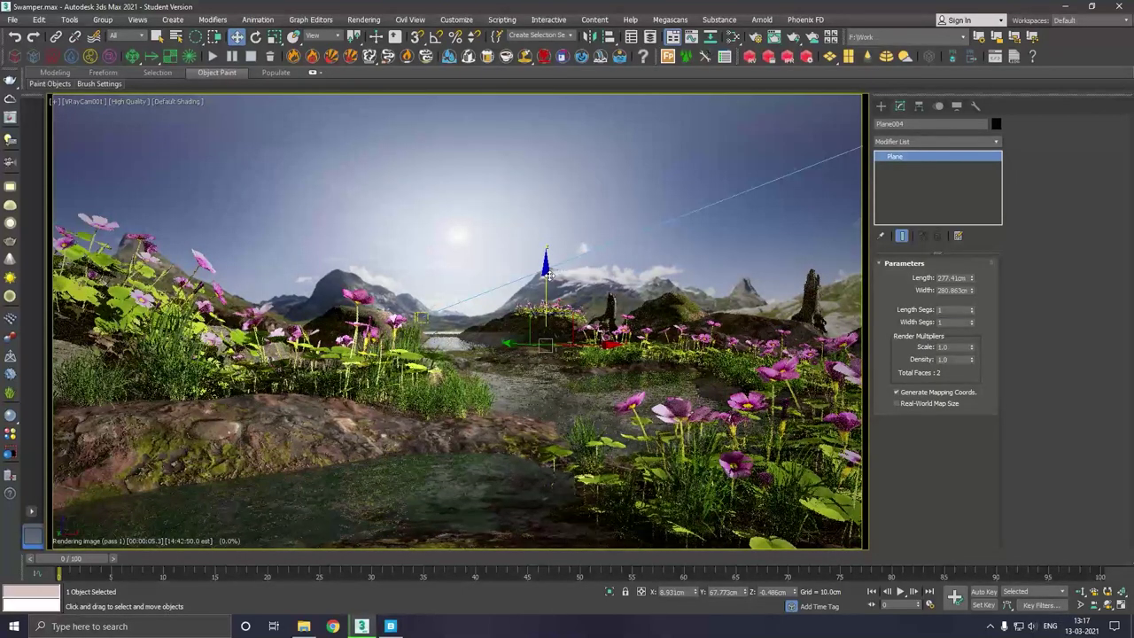
left_click_drag(549, 276, 549, 267)
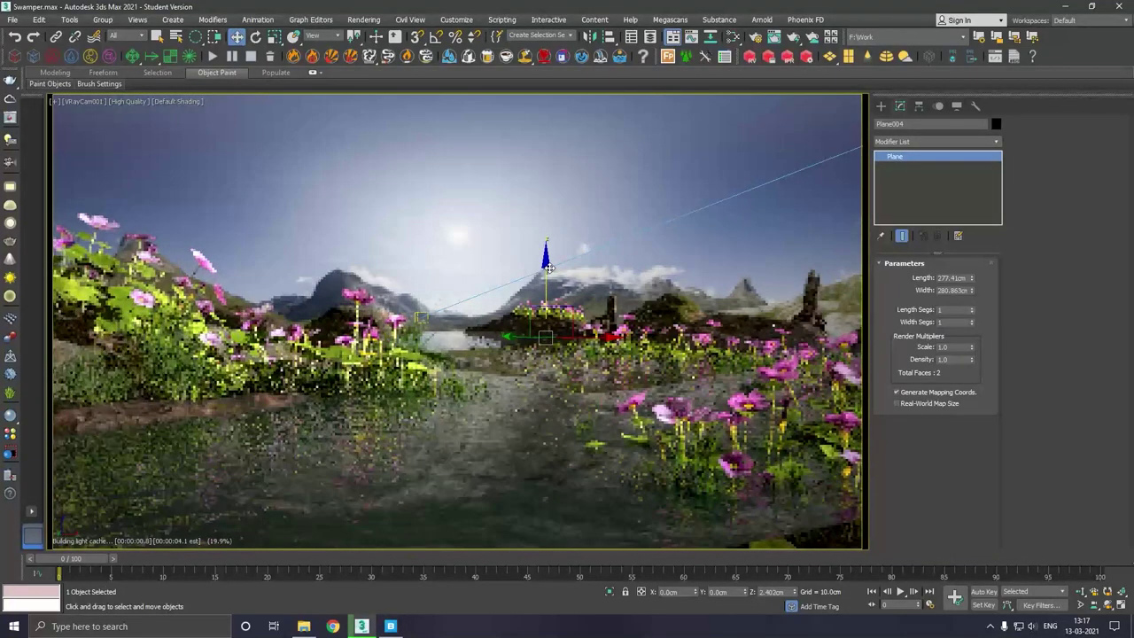
left_click_drag(549, 266, 551, 269)
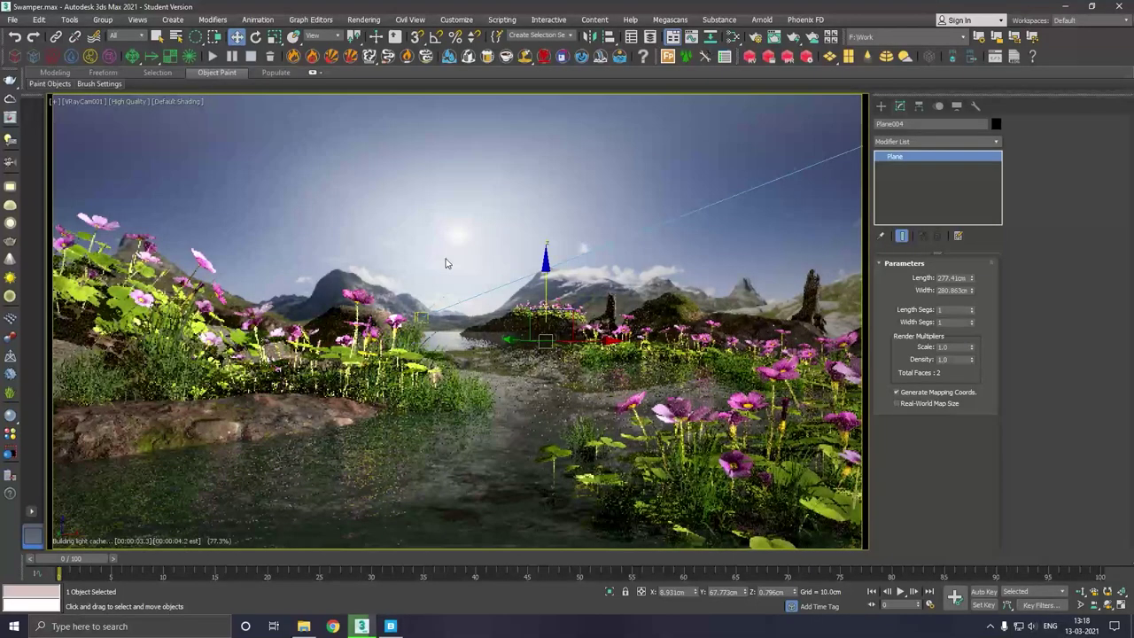
left_click(405, 260)
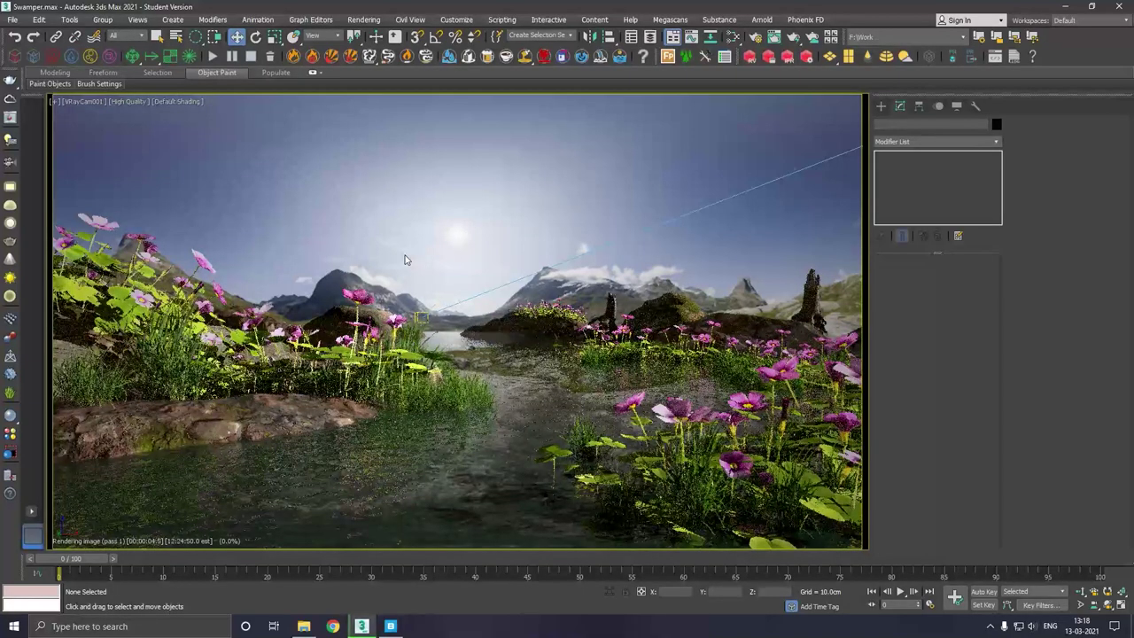
left_click(127, 102)
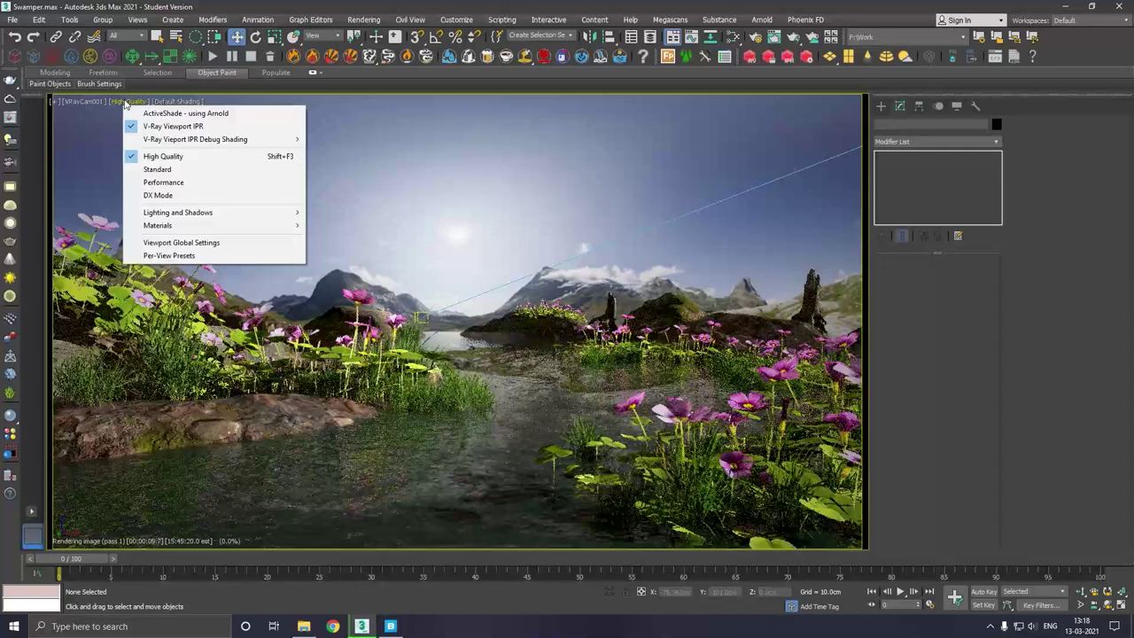
- Pause the live V-Ray viewport render and save the scene
left_click(173, 126)
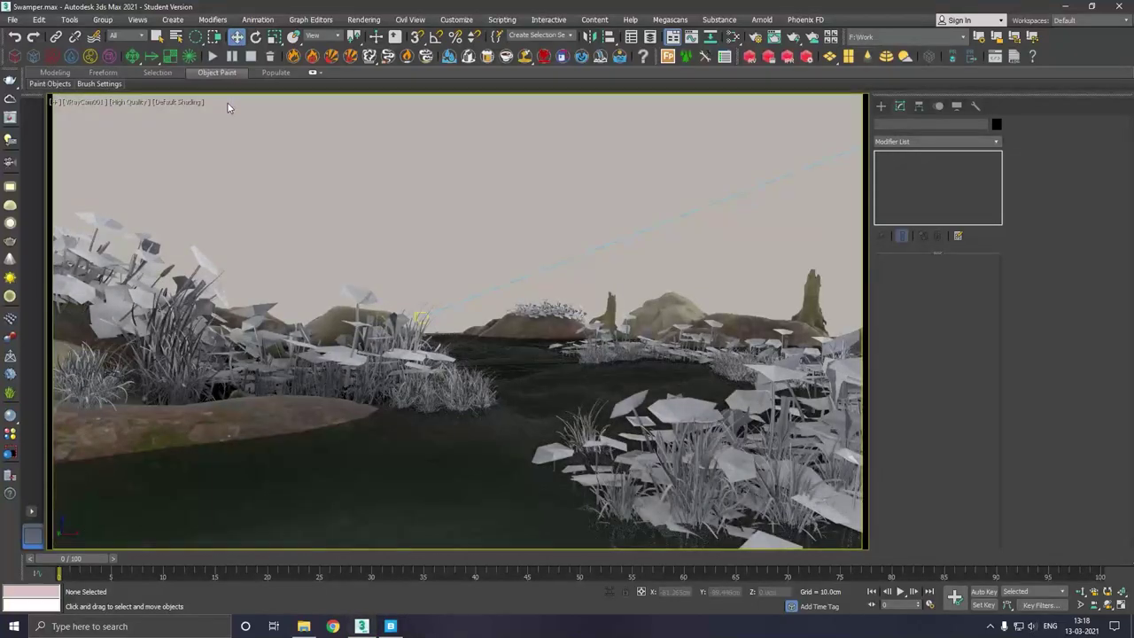
left_click(13, 19)
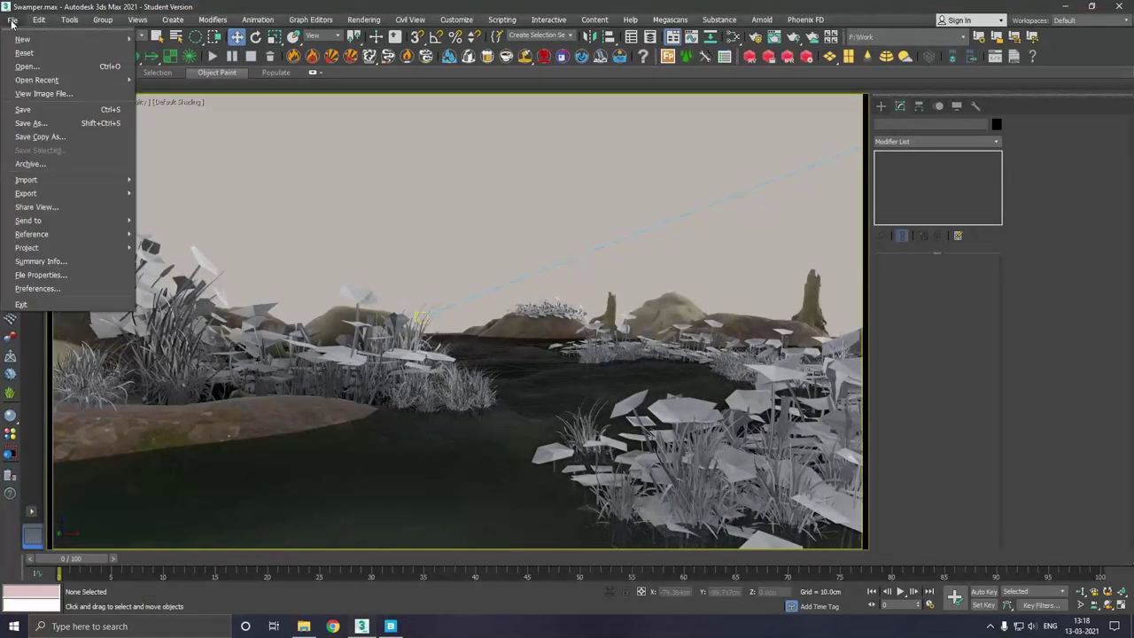
left_click(40, 109)
- Add a VRayEnvironmentFog atmosphere effect in Environment and Effects
left_click(364, 19)
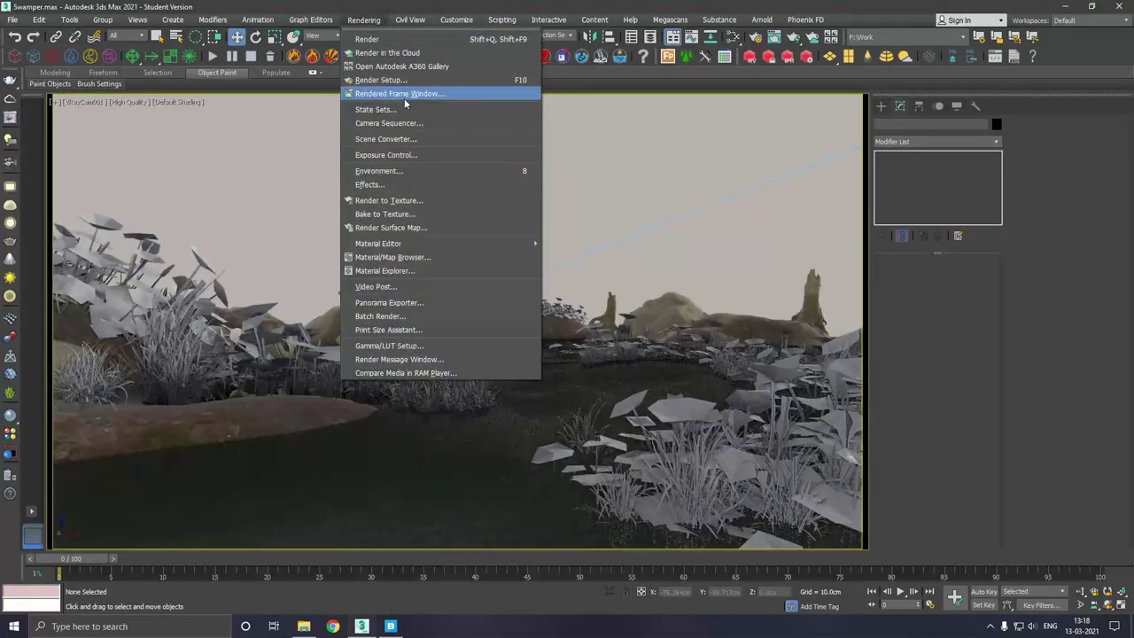
left_click(399, 170)
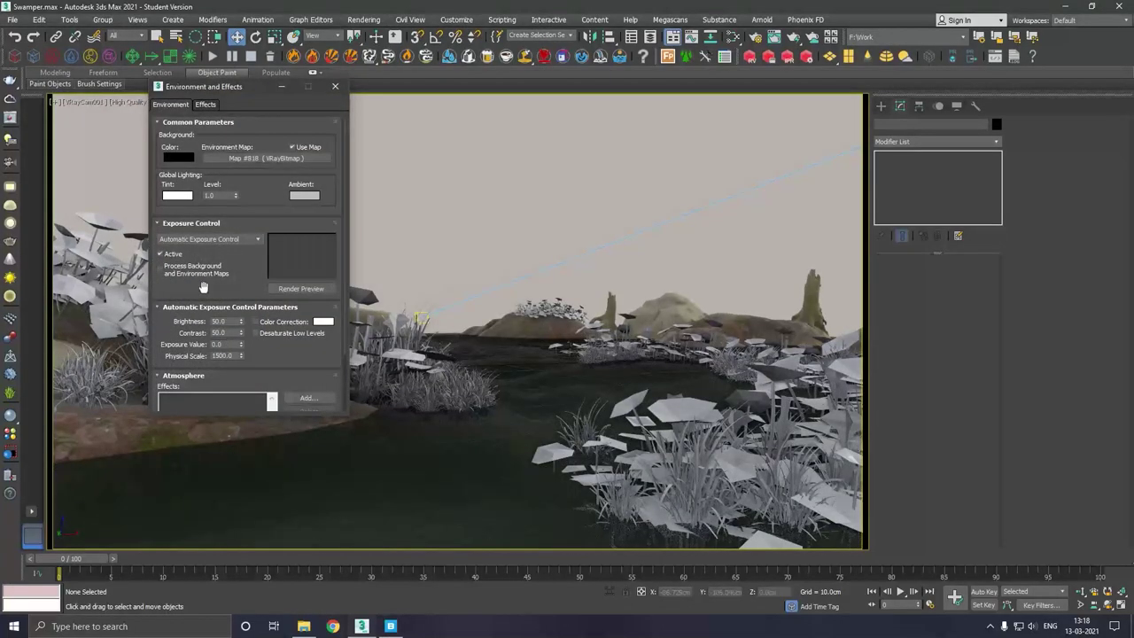
scroll(203, 287, "down", 3)
left_click(312, 326)
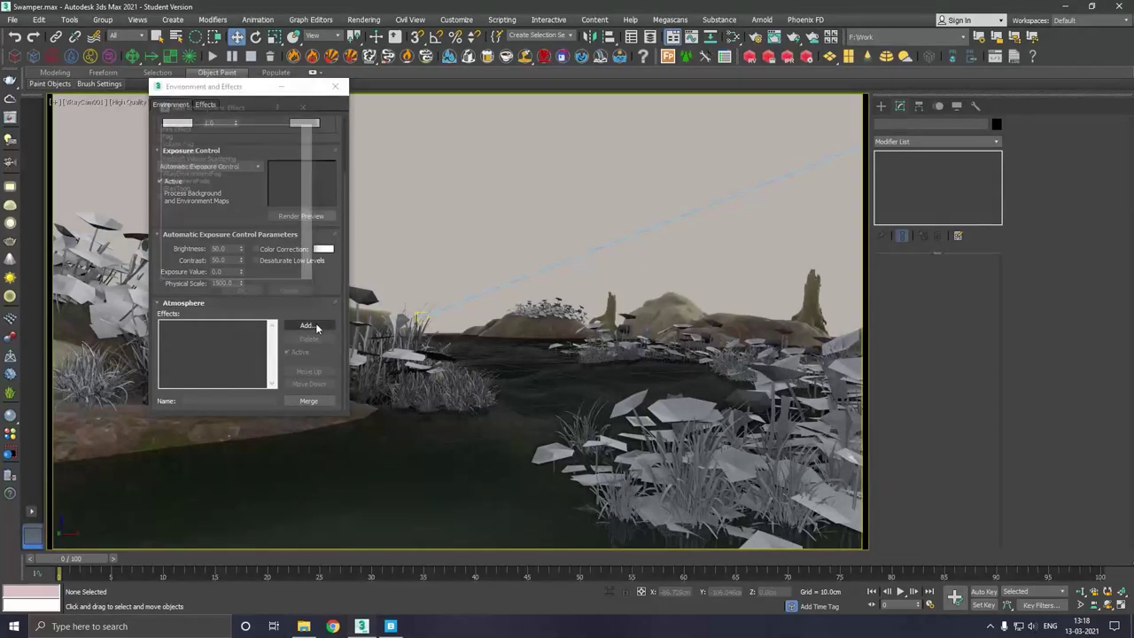
double_click(197, 176)
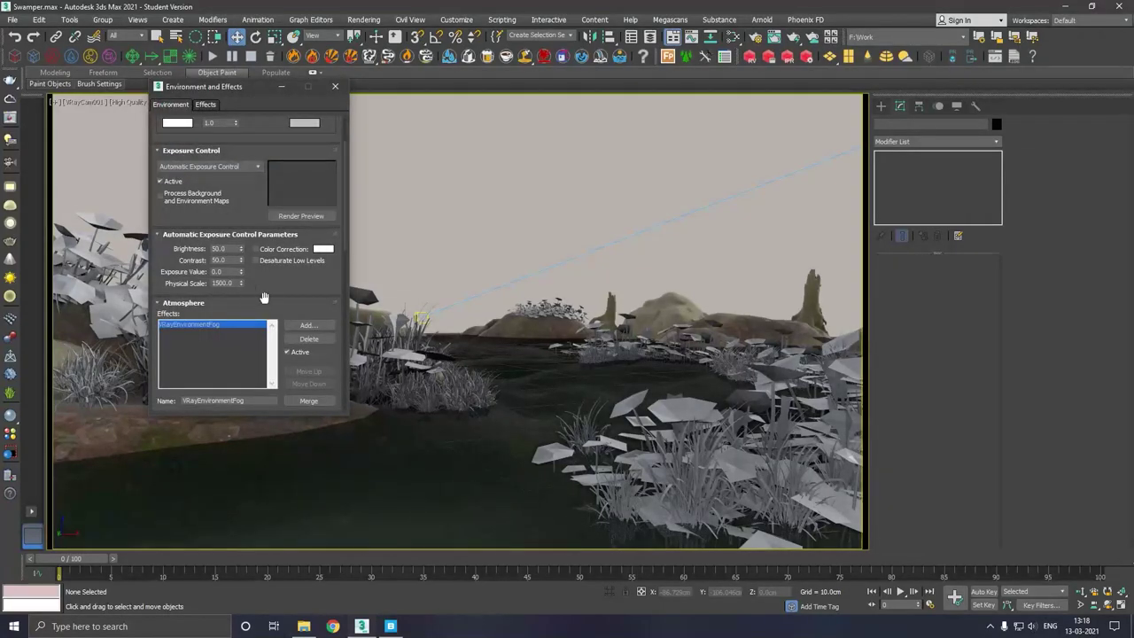
left_click_drag(263, 297, 235, 181)
- Turn live V-Ray rendering back on and set Fog distance to 1000 cm
left_click(121, 103)
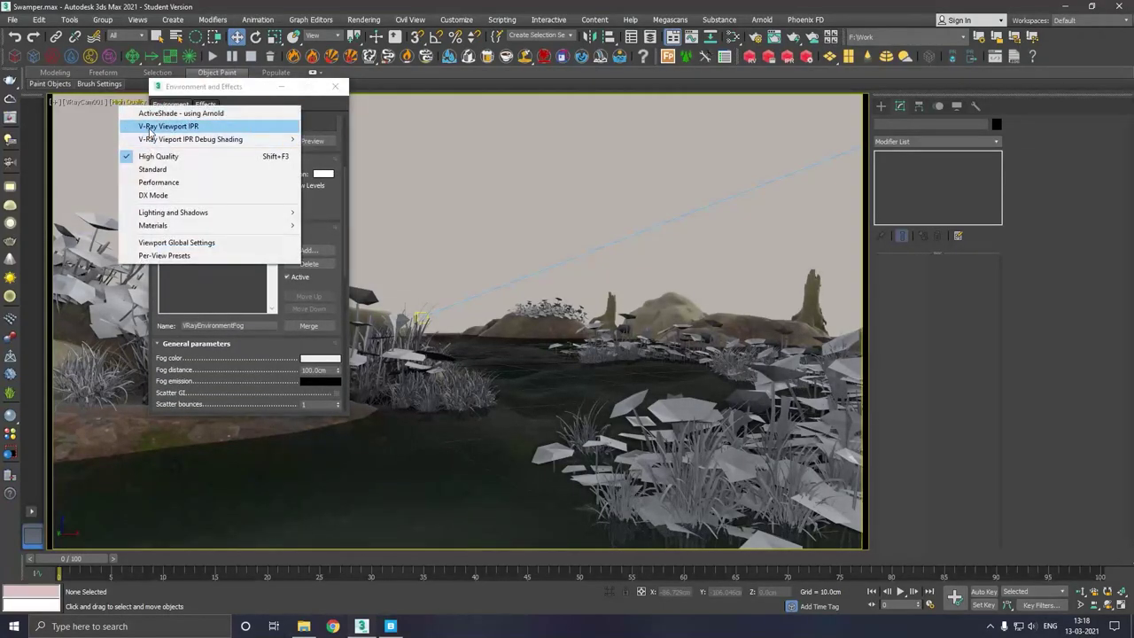
left_click(215, 125)
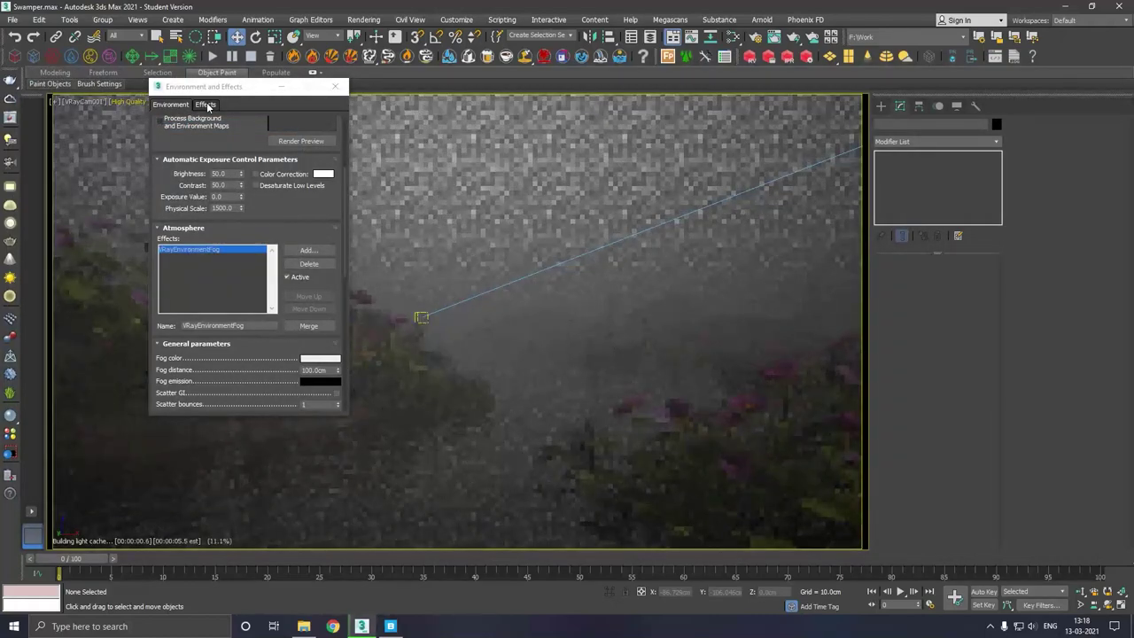
left_click_drag(299, 87, 250, 72)
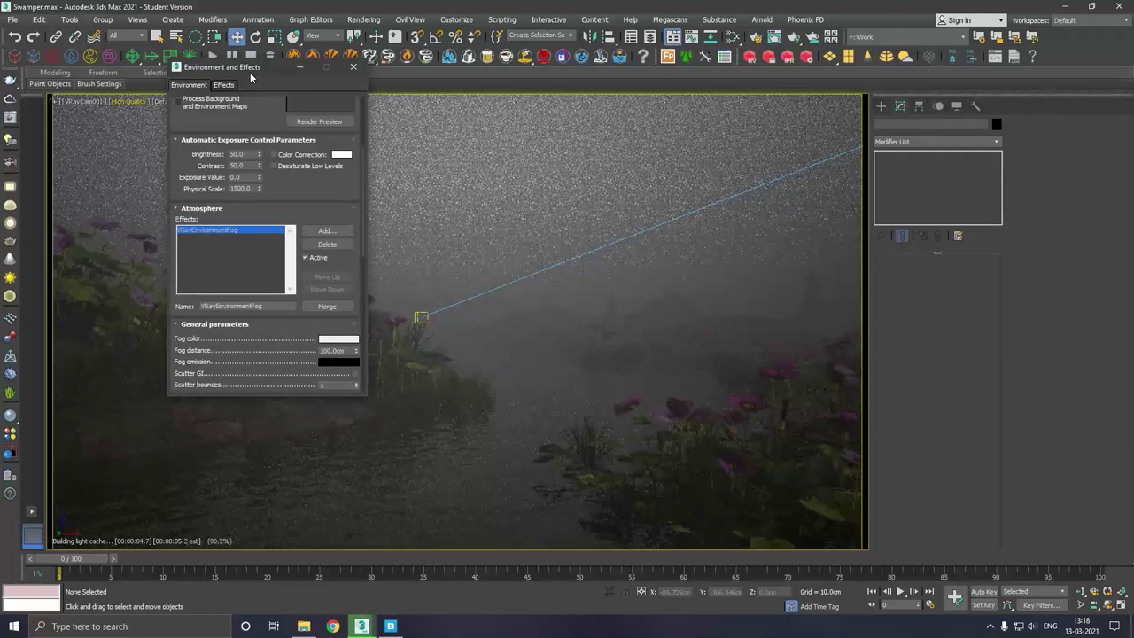
left_click_drag(288, 352, 268, 260)
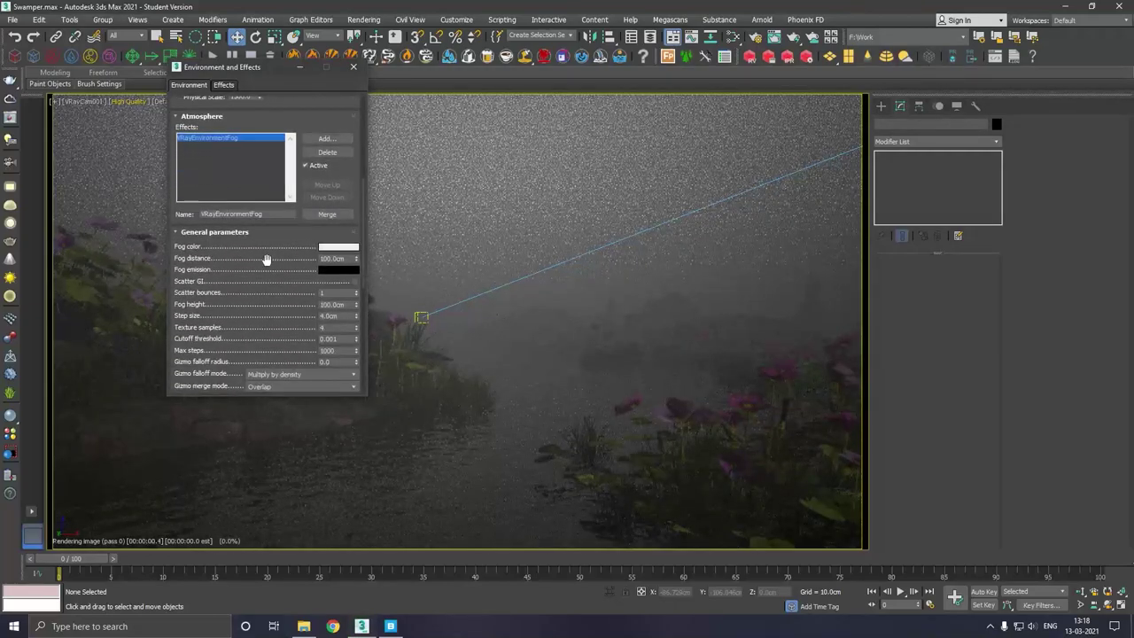
left_click(337, 258)
type("1000")
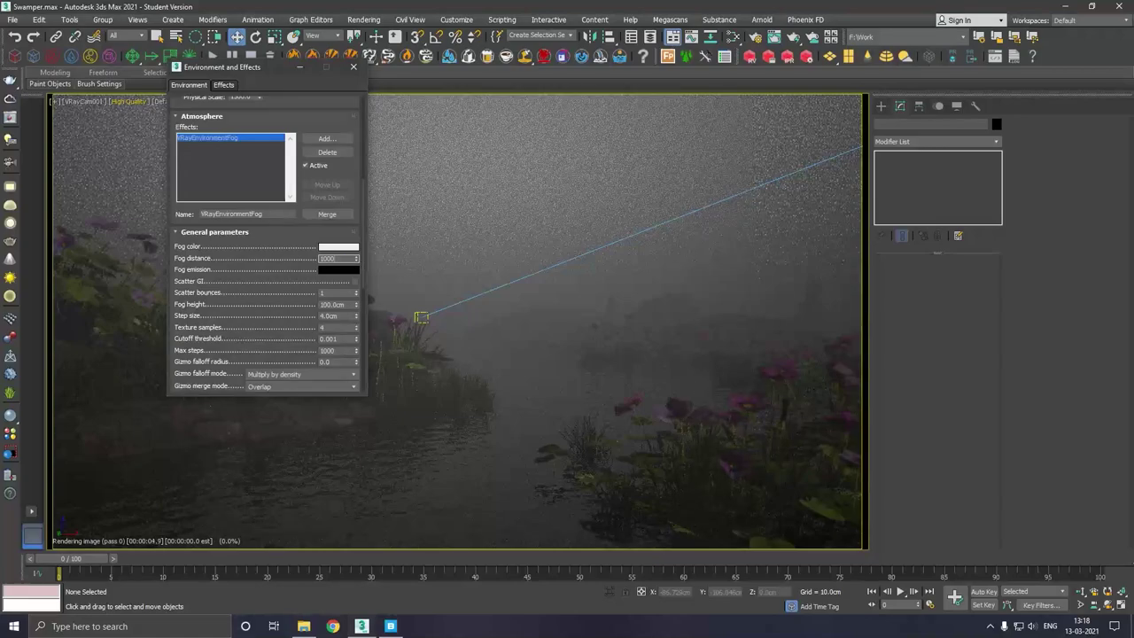
key("Return")
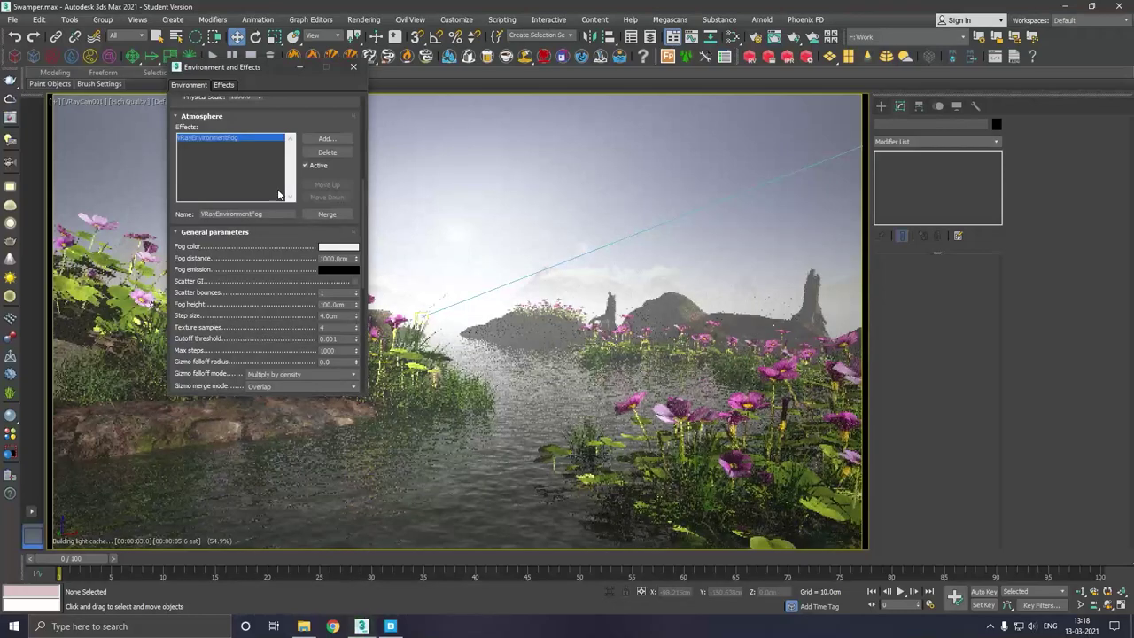
- Change the fog colour from near white to a mid grey of RGB 89, 89, 89
left_click_drag(248, 68, 529, 84)
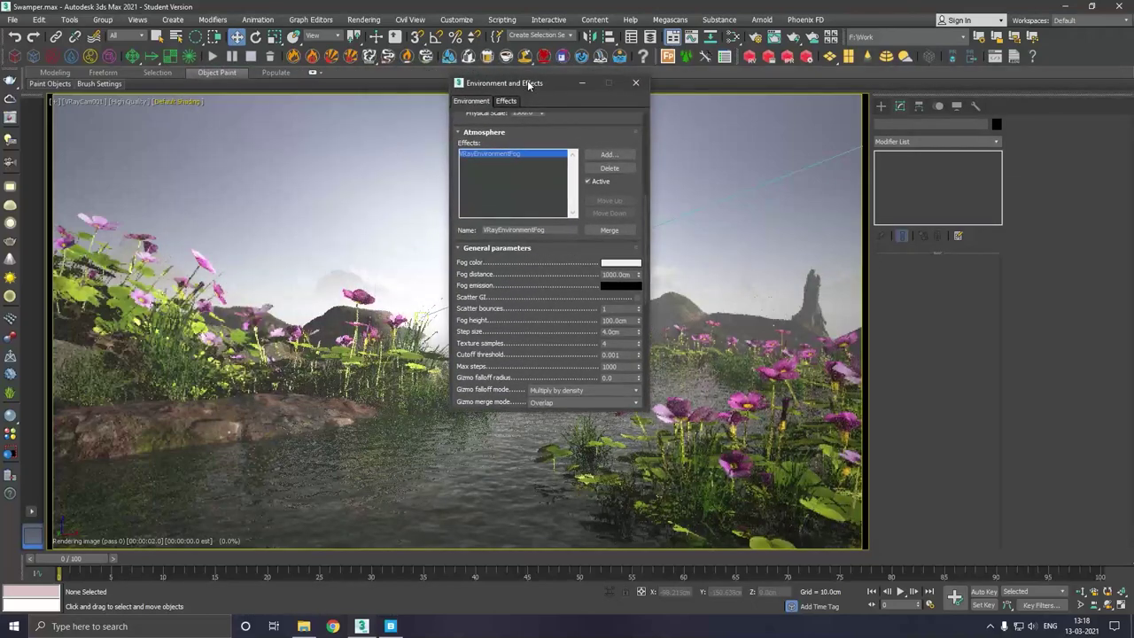
mouse_move(528, 82)
left_mouse_down()
mouse_move(419, 16)
mouse_move(519, 40)
mouse_move(195, 58)
left_mouse_up()
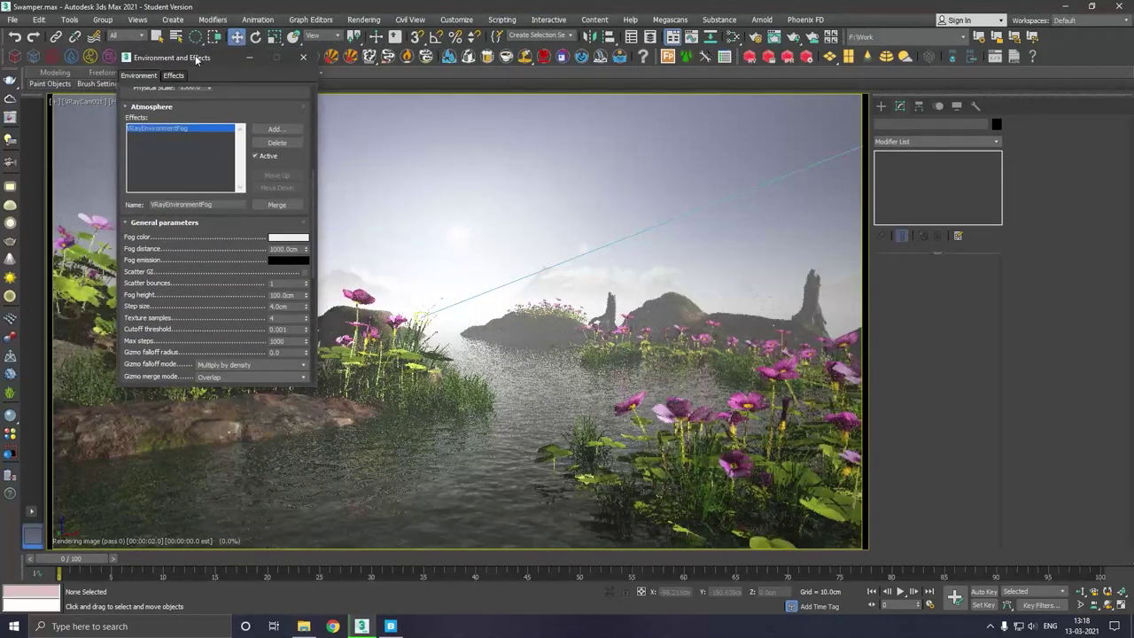
left_click(288, 238)
left_click(342, 107)
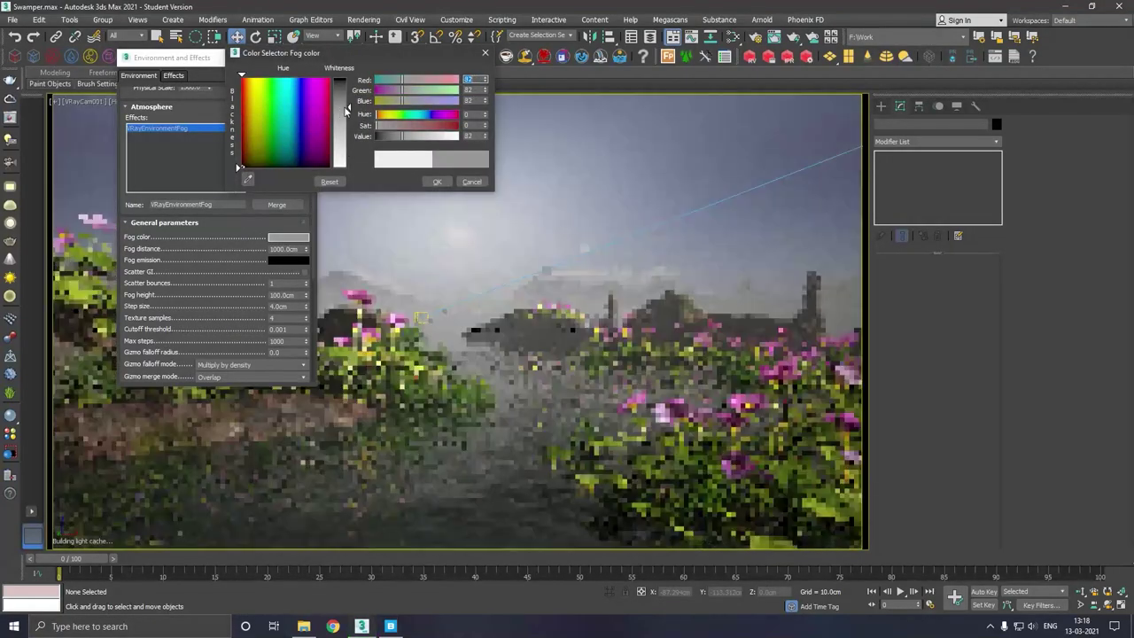
left_click_drag(346, 102, 347, 100)
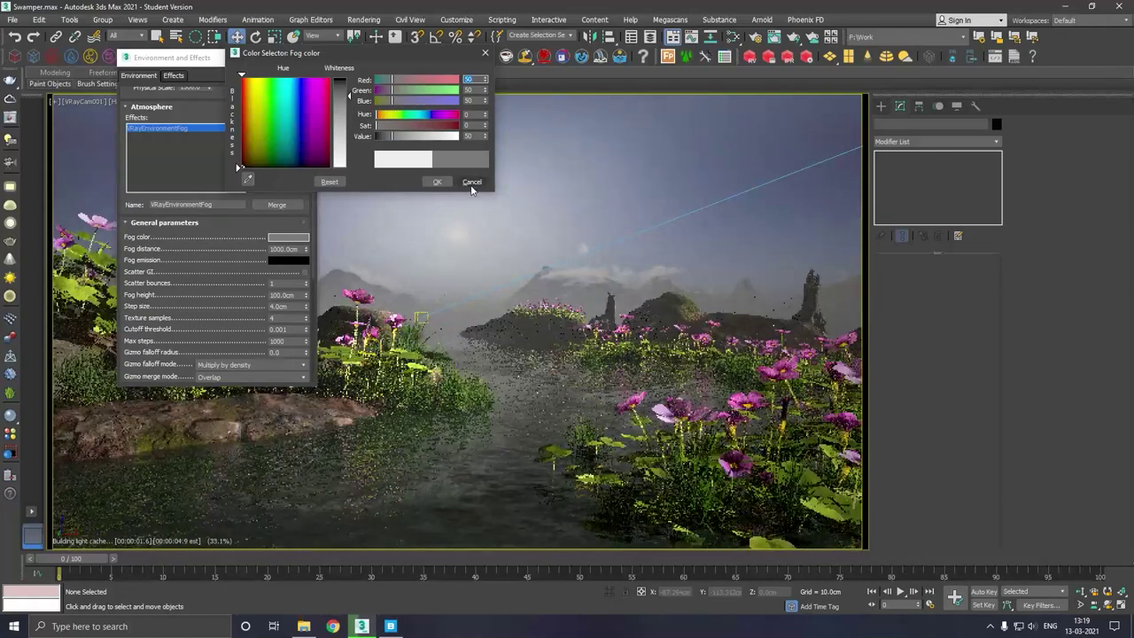
left_click(348, 110)
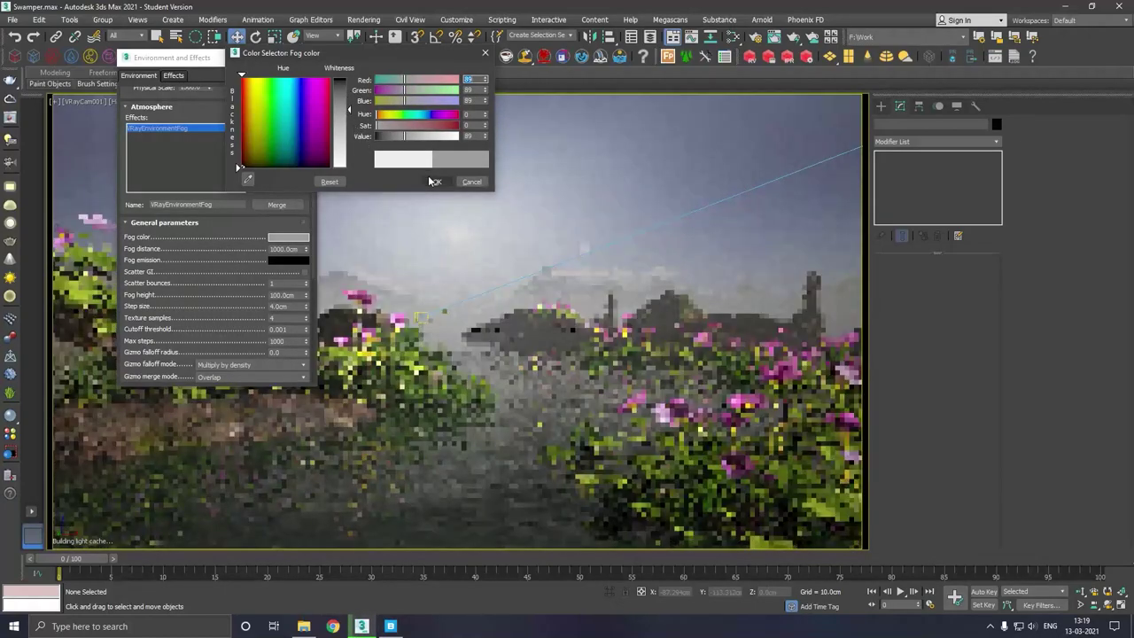
left_click(436, 182)
left_click(276, 203)
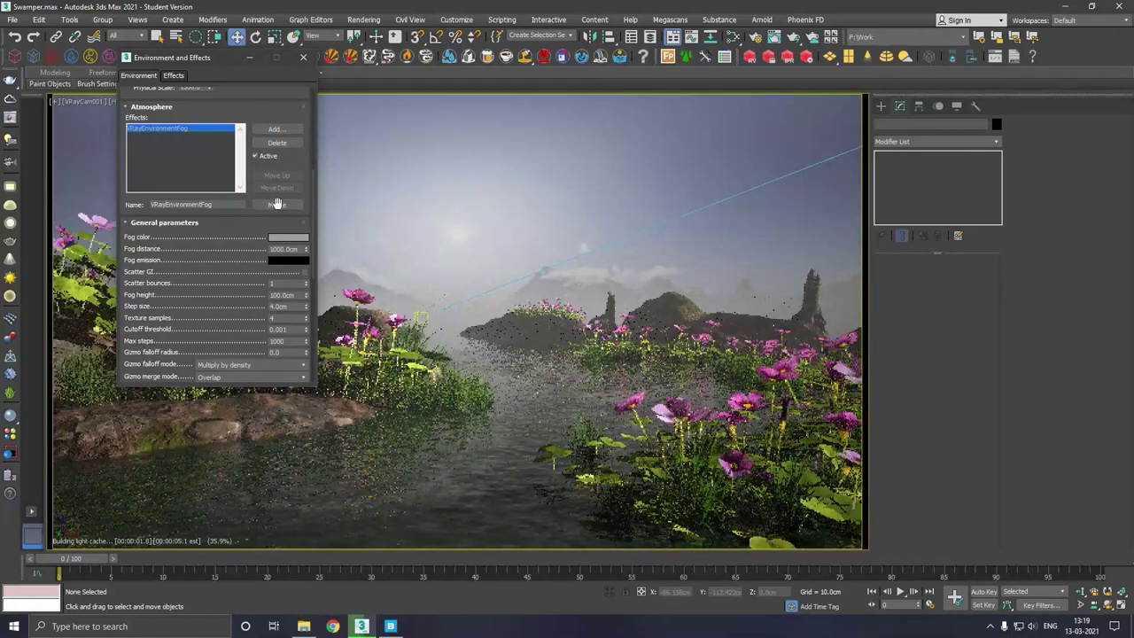
- Adjust the fog height, settling at about 66.223 cm
left_click_drag(306, 301, 310, 353)
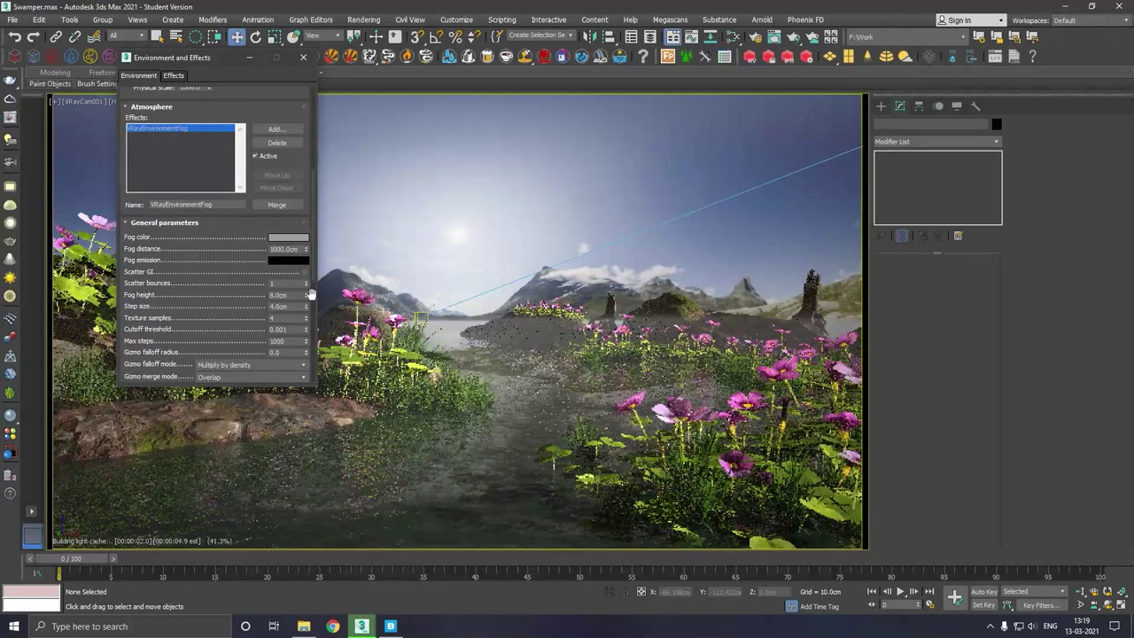
left_click_drag(308, 294, 303, 274)
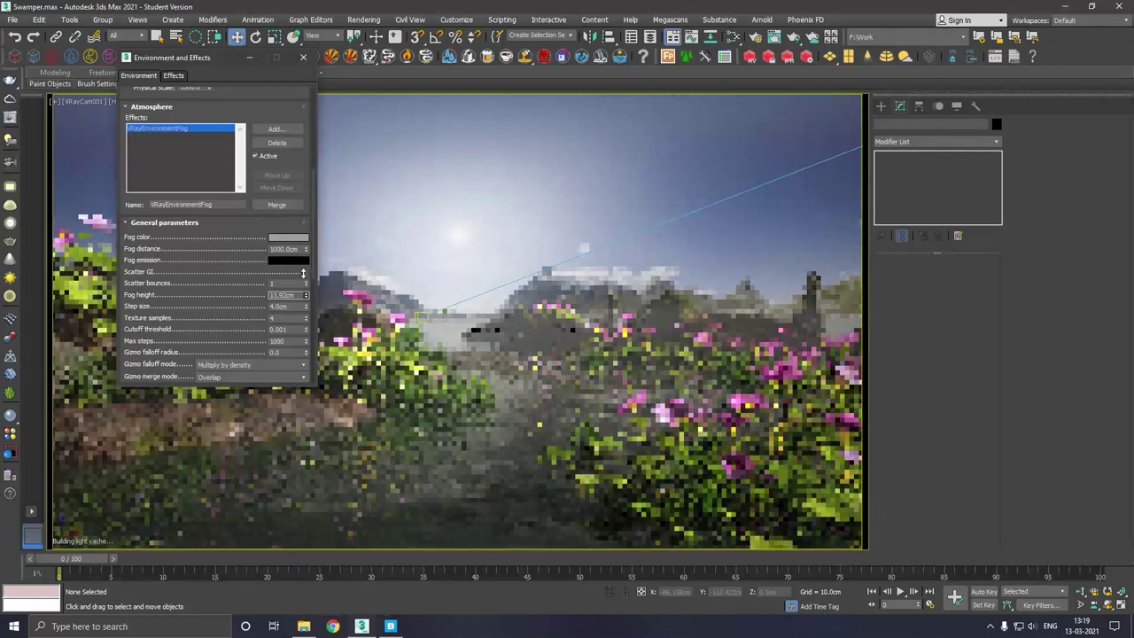
left_click_drag(303, 274, 298, 231)
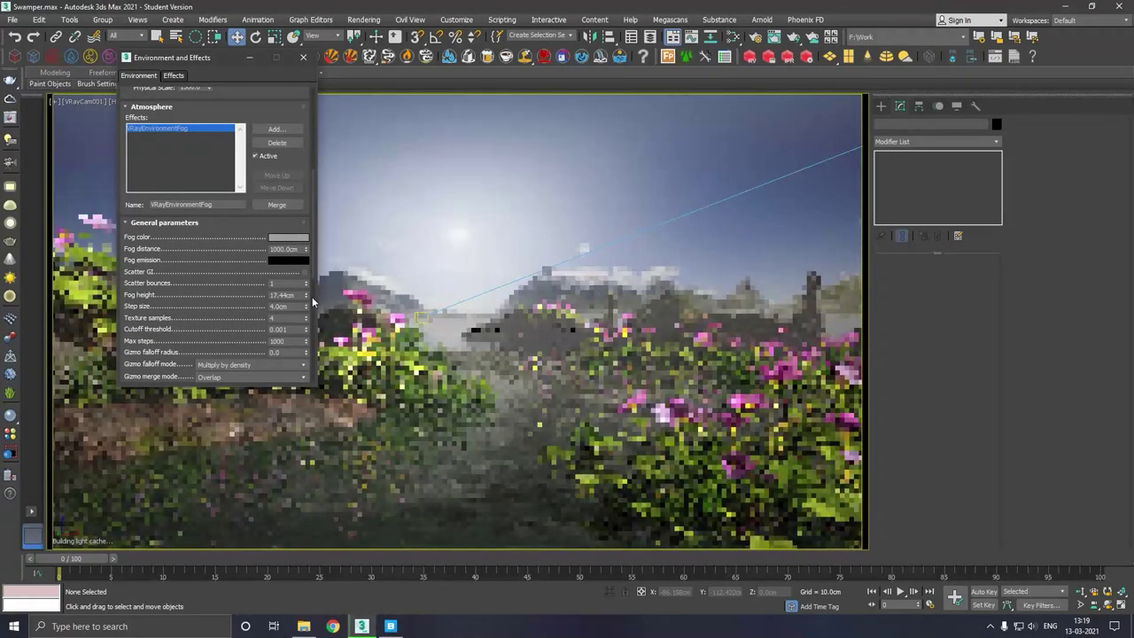
left_click_drag(312, 297, 306, 250)
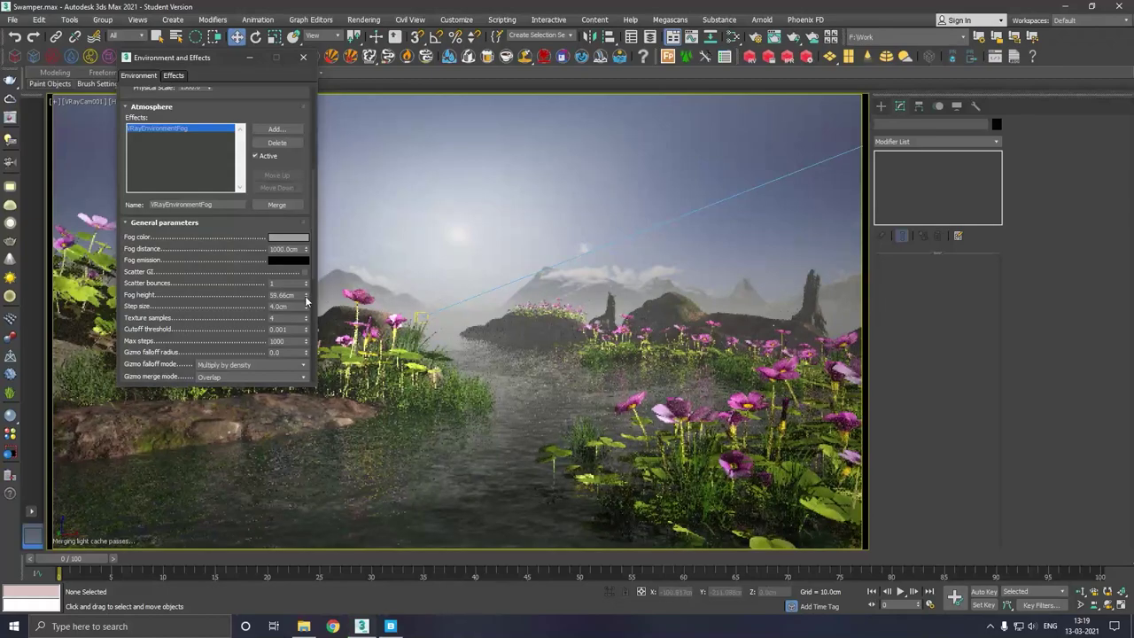
mouse_move(306, 296)
left_mouse_down()
mouse_move(303, 268)
mouse_move(310, 316)
left_mouse_up()
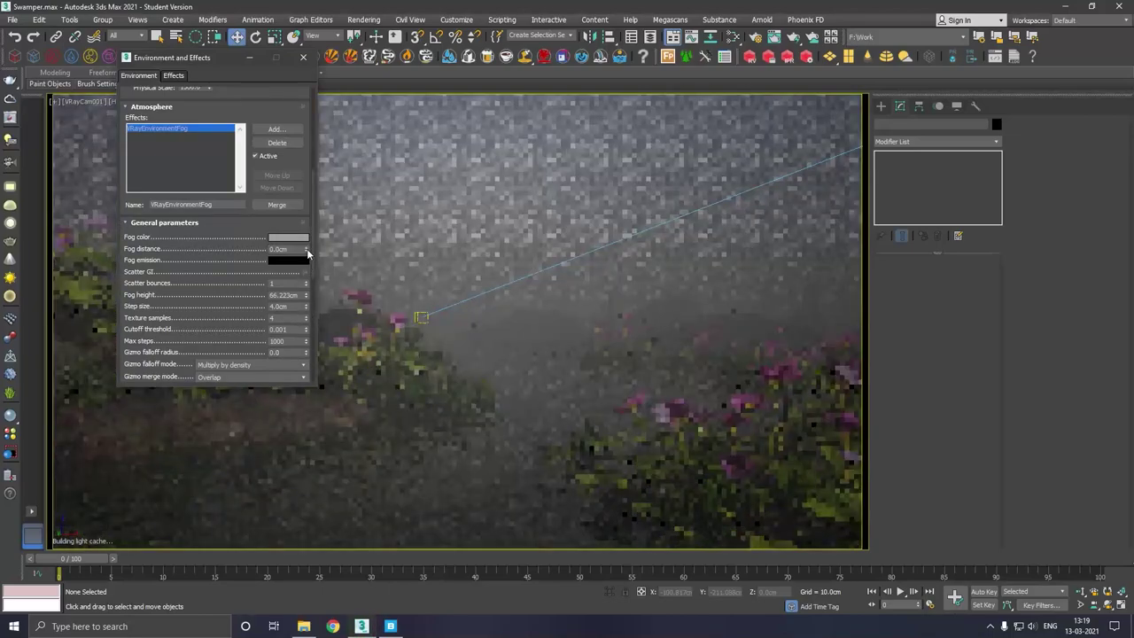
- Set the fog distance to 800 cm
left_click_drag(307, 254, 285, 196)
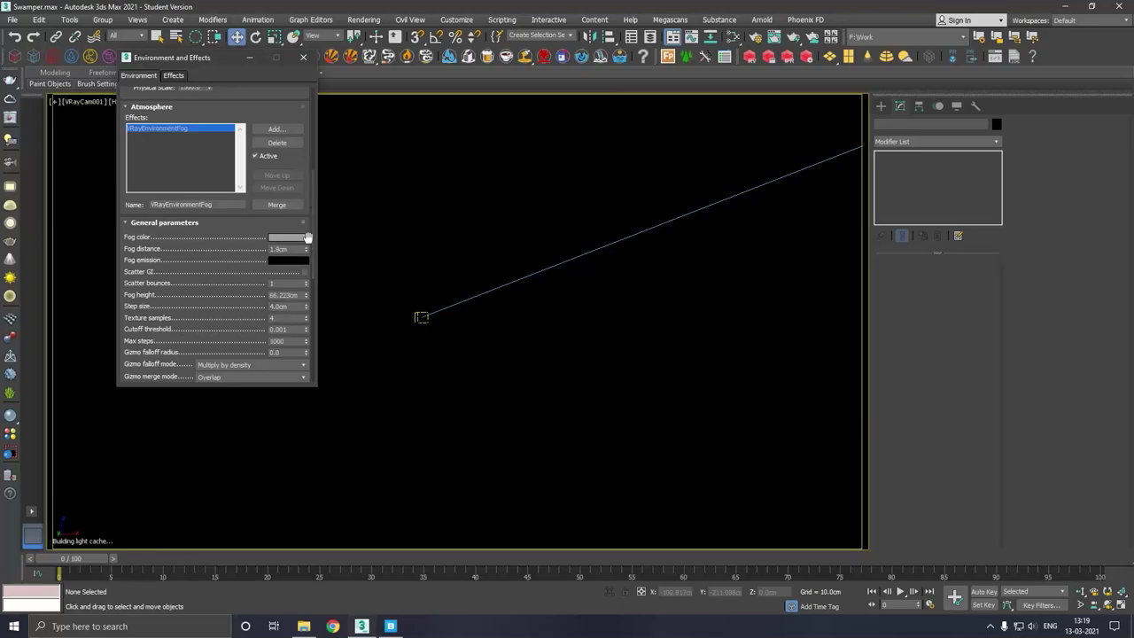
mouse_move(309, 248)
left_mouse_down()
mouse_move(316, 139)
mouse_move(257, 257)
left_mouse_up()
type("500")
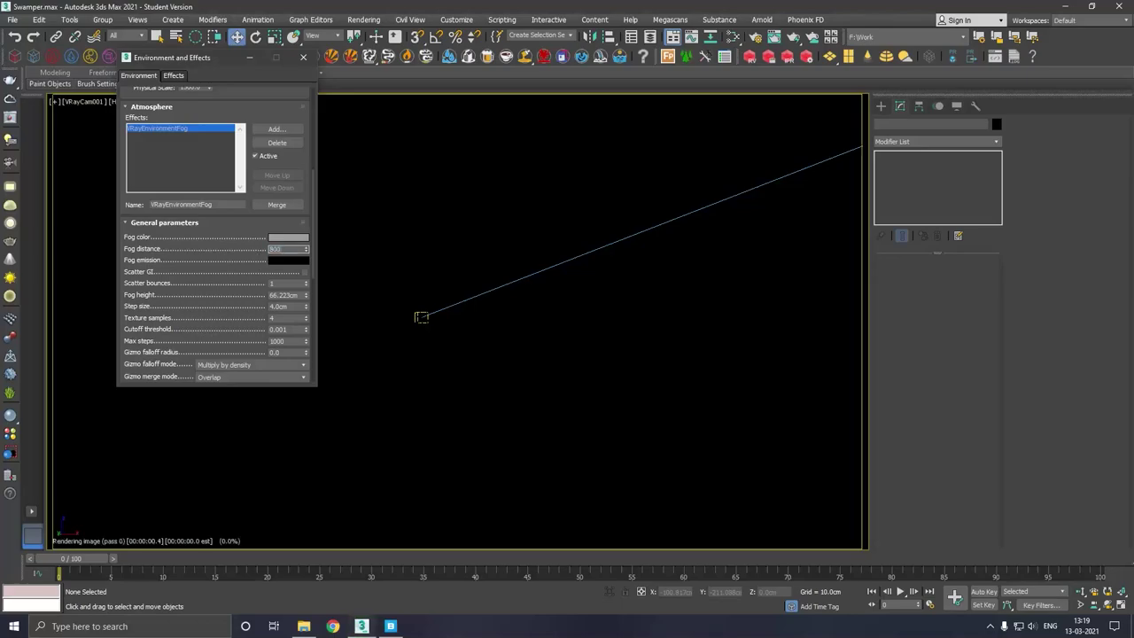
key("Return")
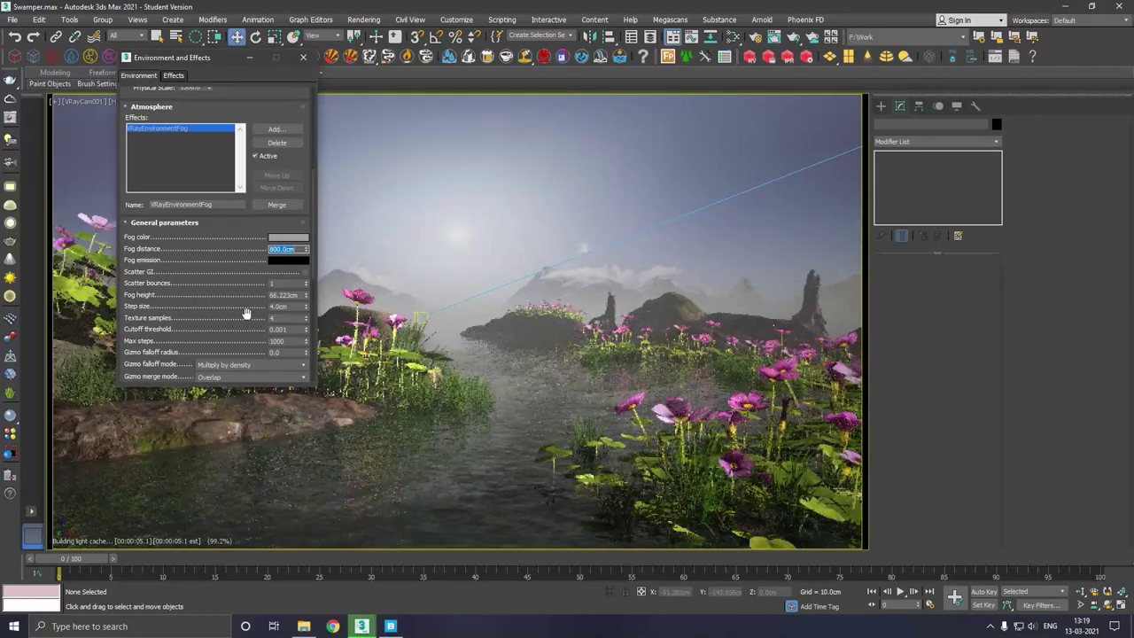
- Raise the VRayEnvironmentFog distance in stages to about 6615.378 cm
left_click_drag(246, 312, 249, 288)
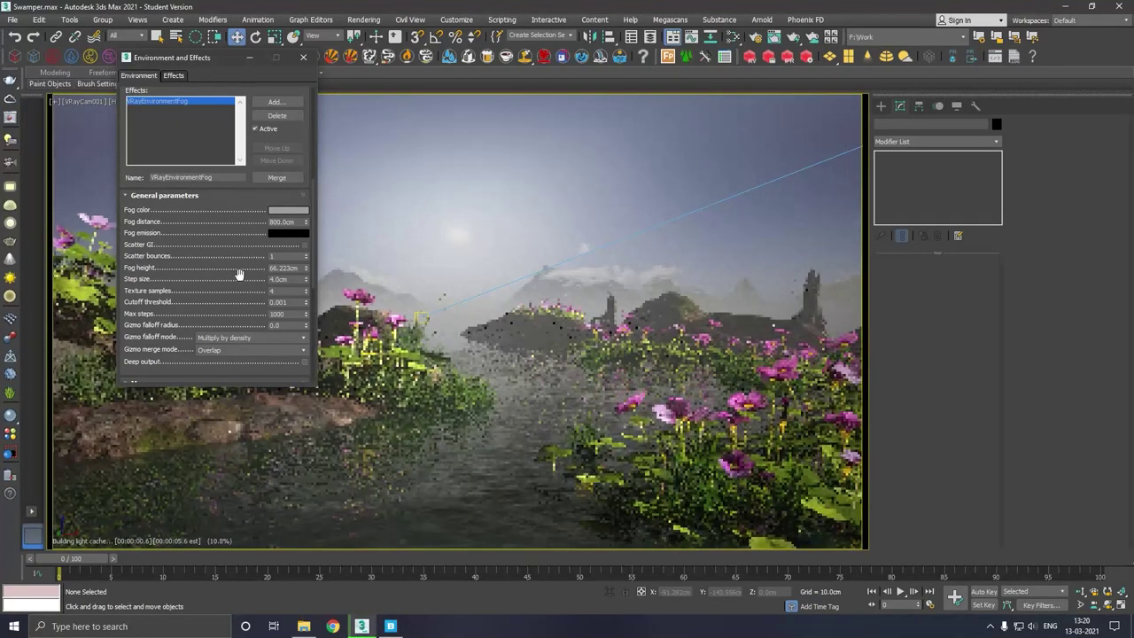
left_click_drag(306, 223, 304, 210)
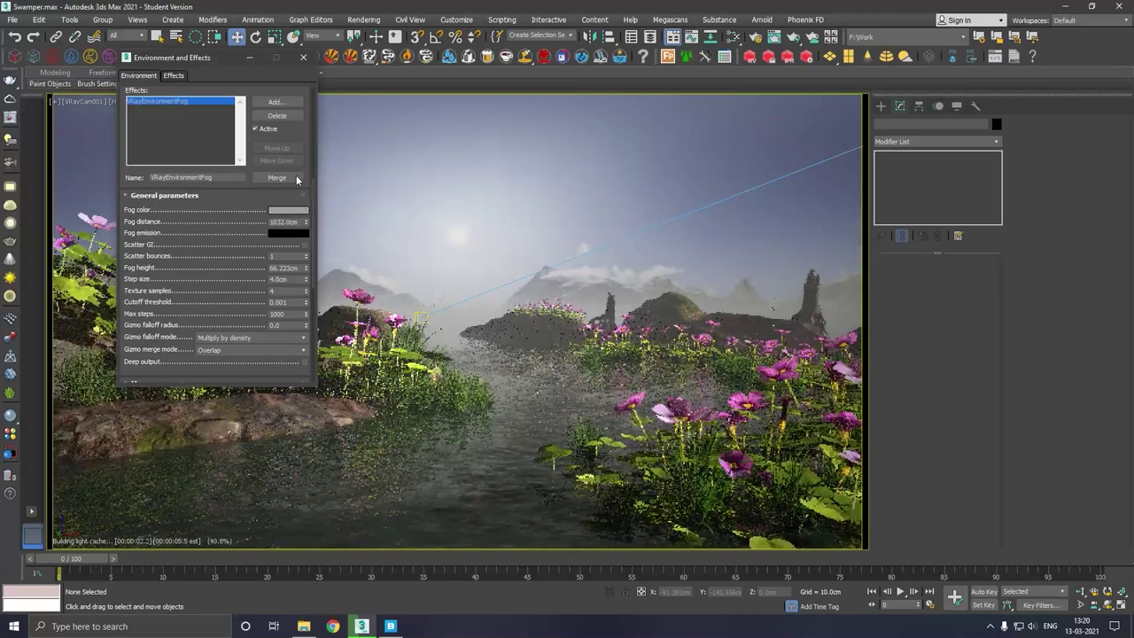
left_click_drag(304, 224, 298, 158)
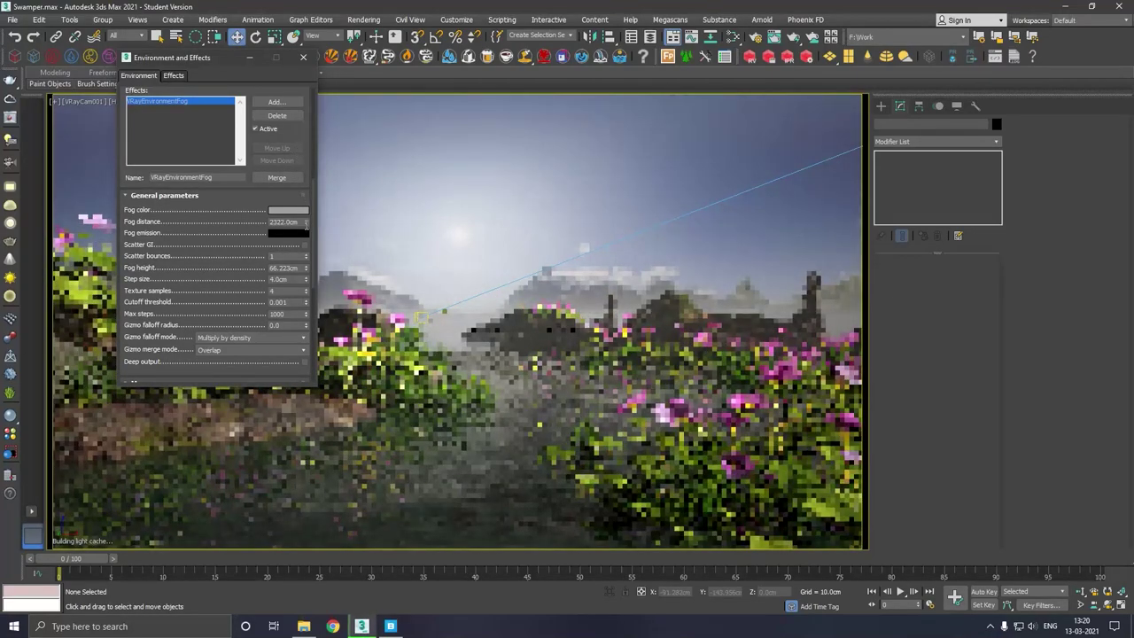
left_click_drag(309, 223, 310, 178)
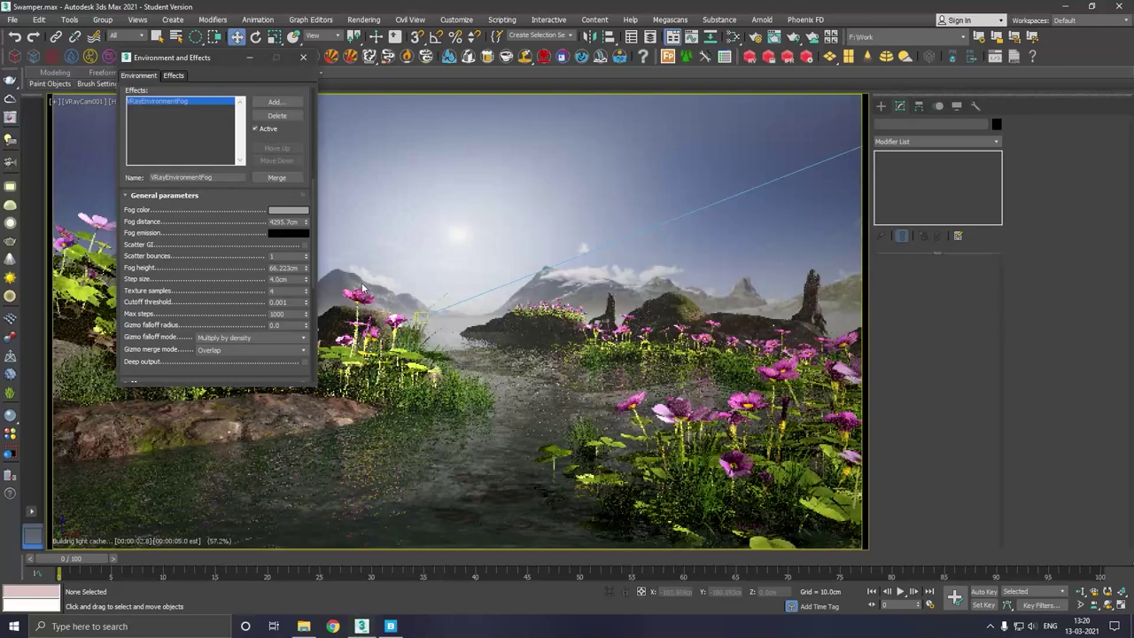
left_click_drag(304, 224, 303, 191)
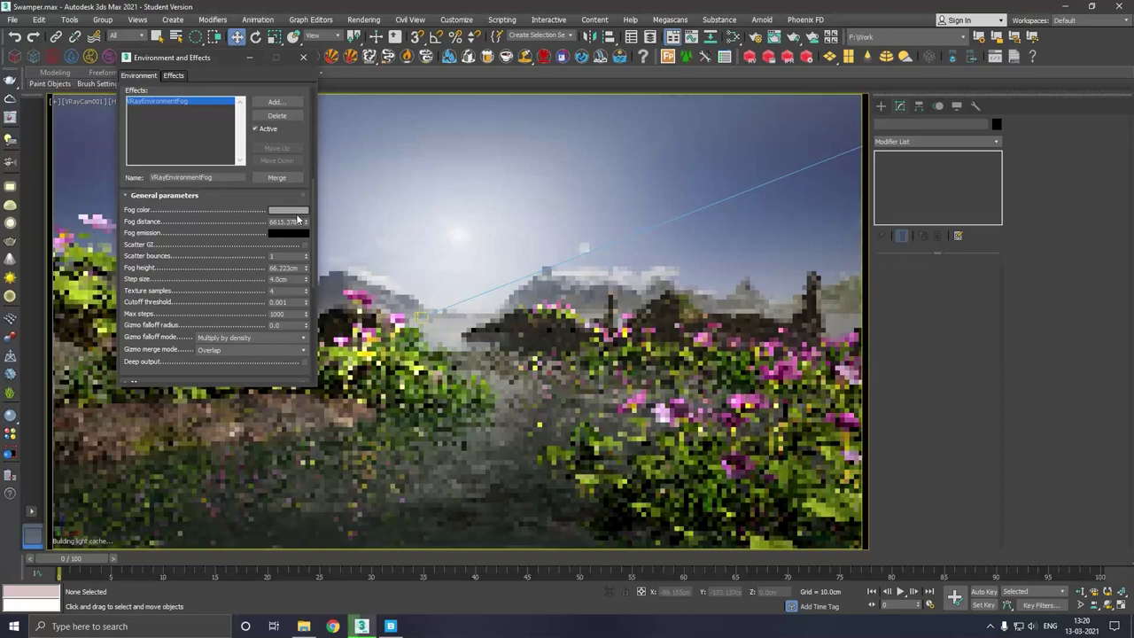
- Set the fog colour to a darker neutral grey of RGB 86, 86, 86
left_click(295, 212)
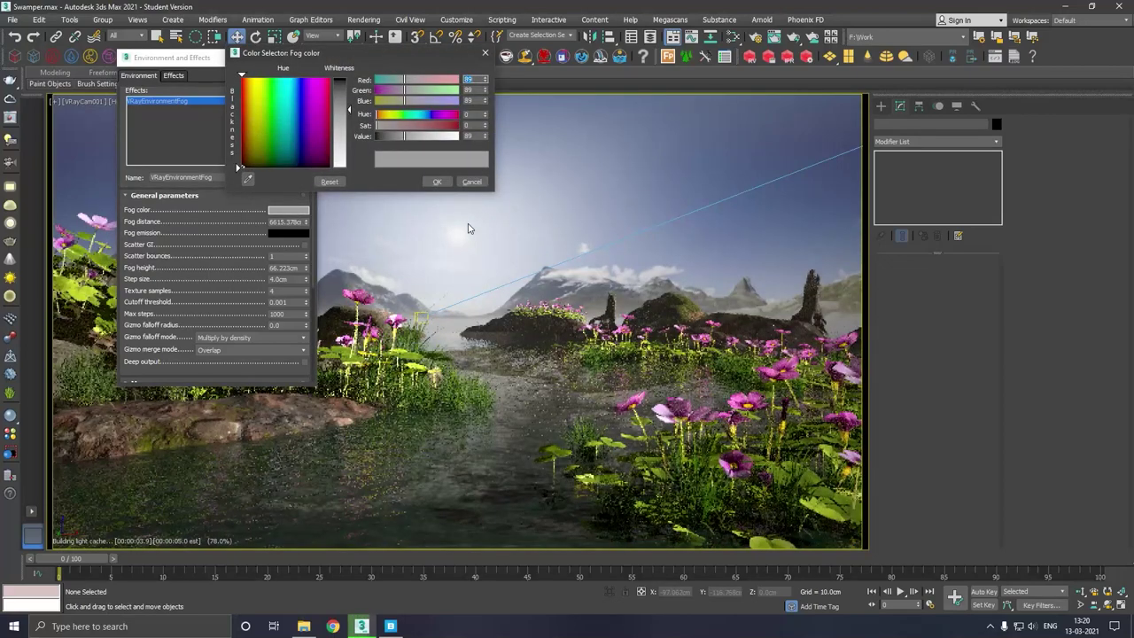
left_click_drag(352, 109, 348, 144)
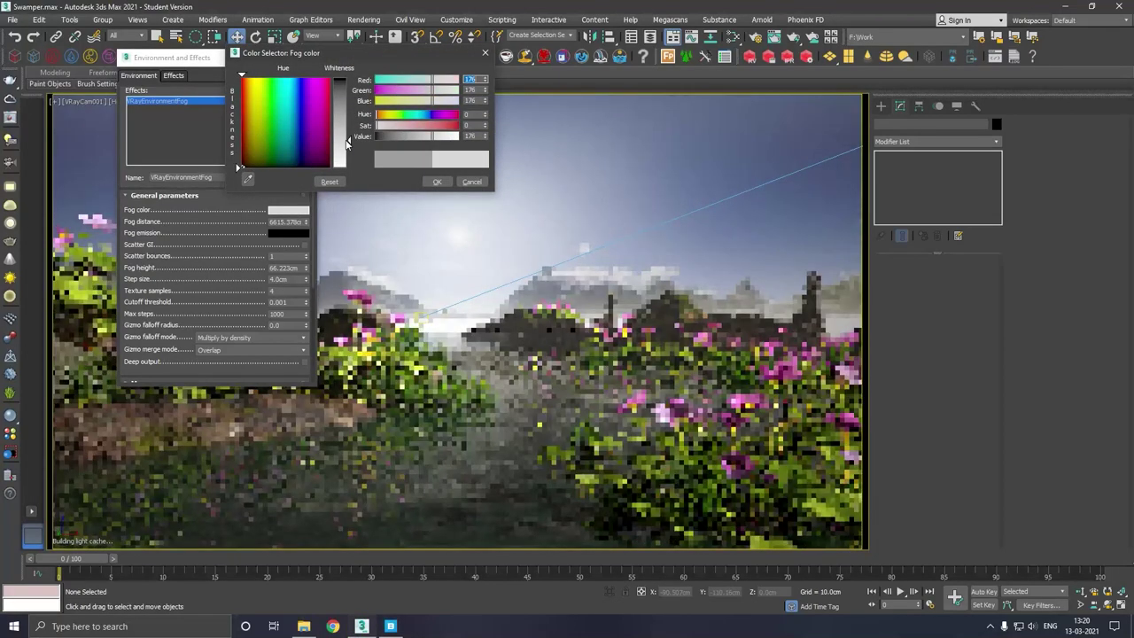
left_click(345, 112)
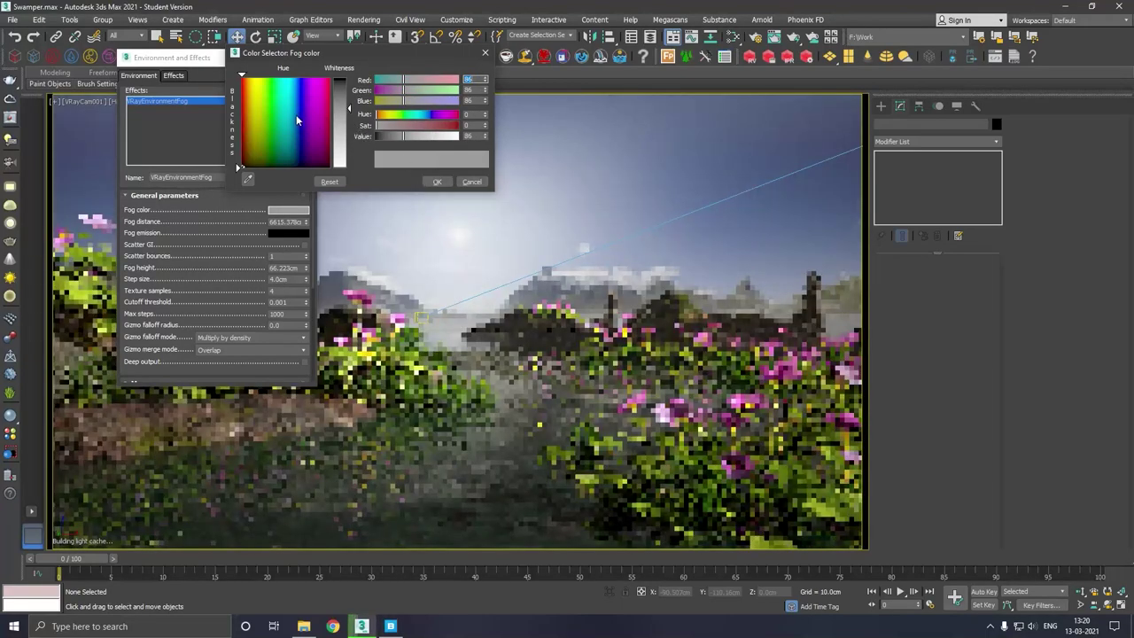
left_click(437, 181)
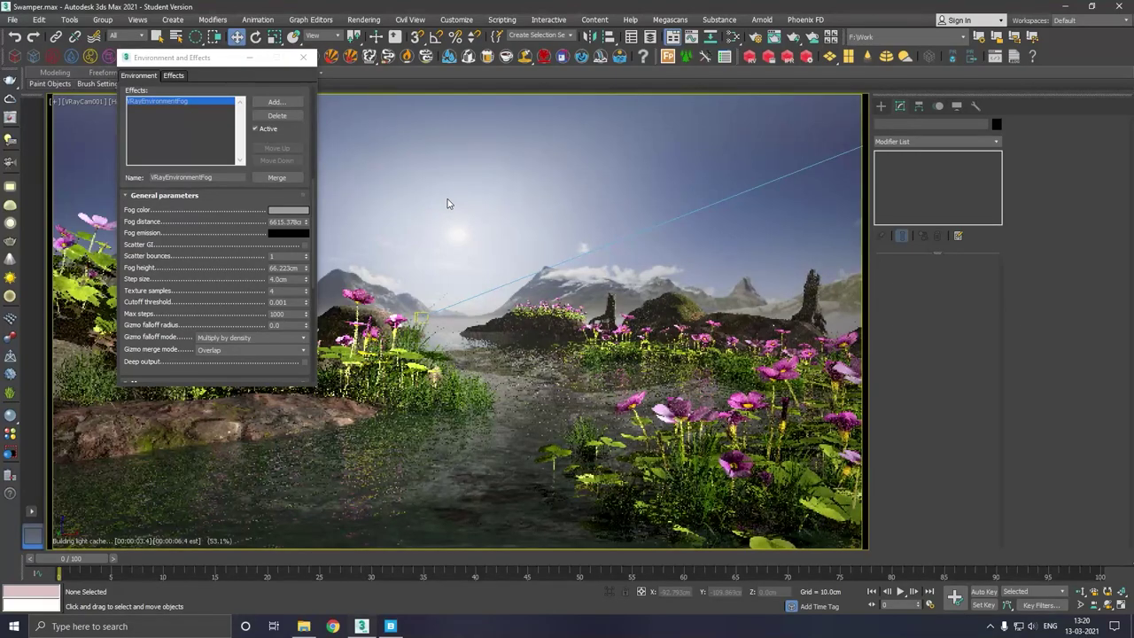
- Enable Scatter GI on the fog with 10 scatter bounces
left_click(304, 245)
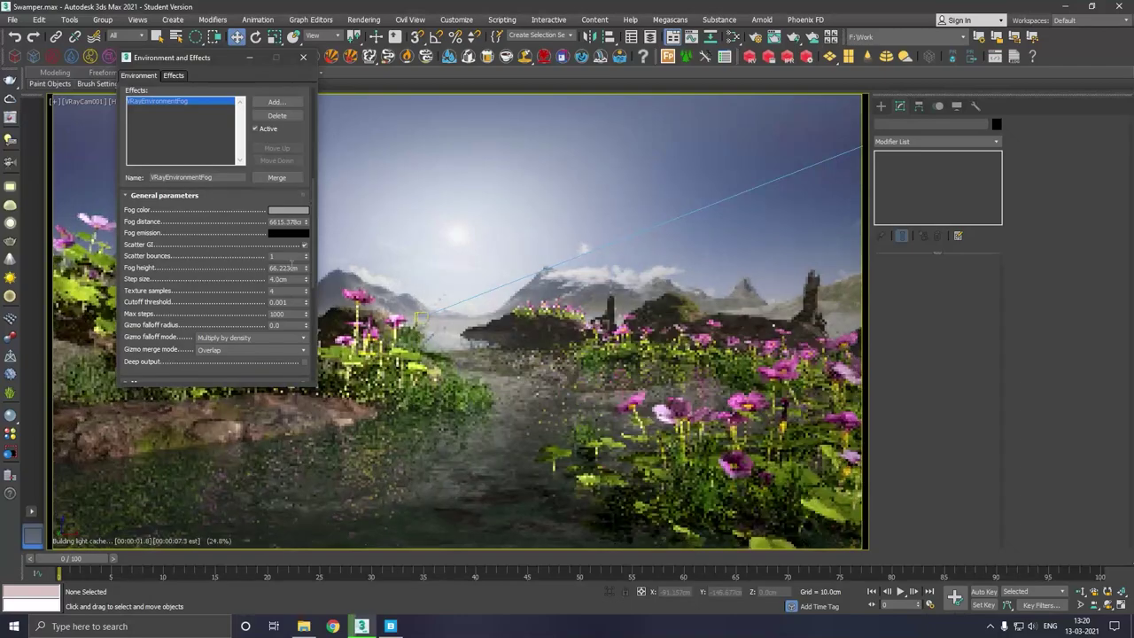
left_click(289, 257)
type("10")
key("Return")
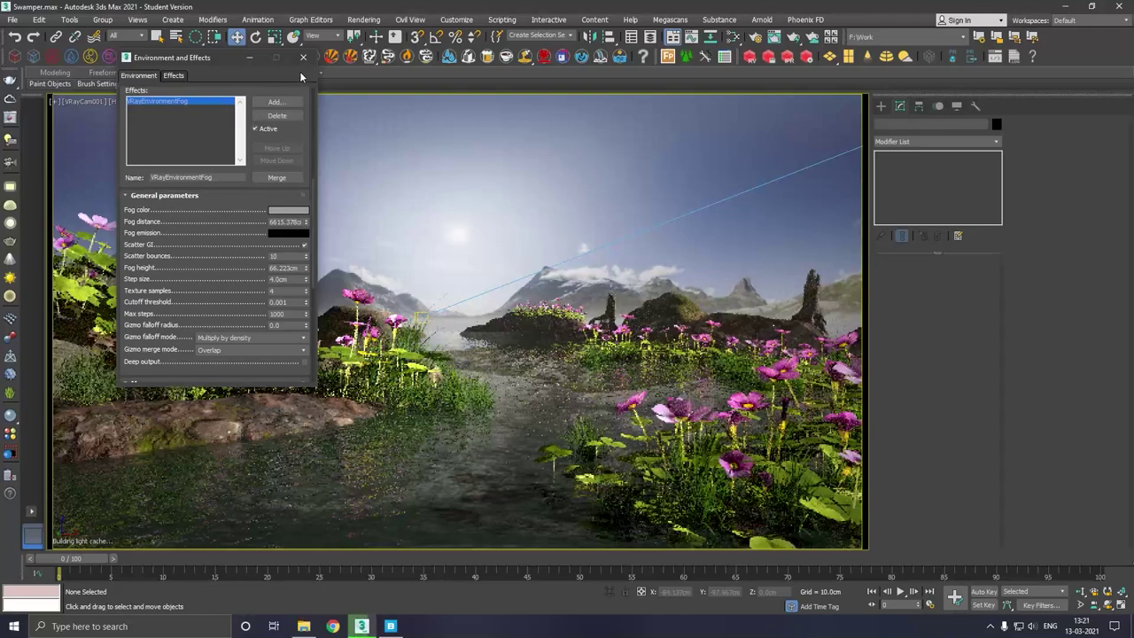
- Tint the fog colour a pale bluish grey
left_click(283, 209)
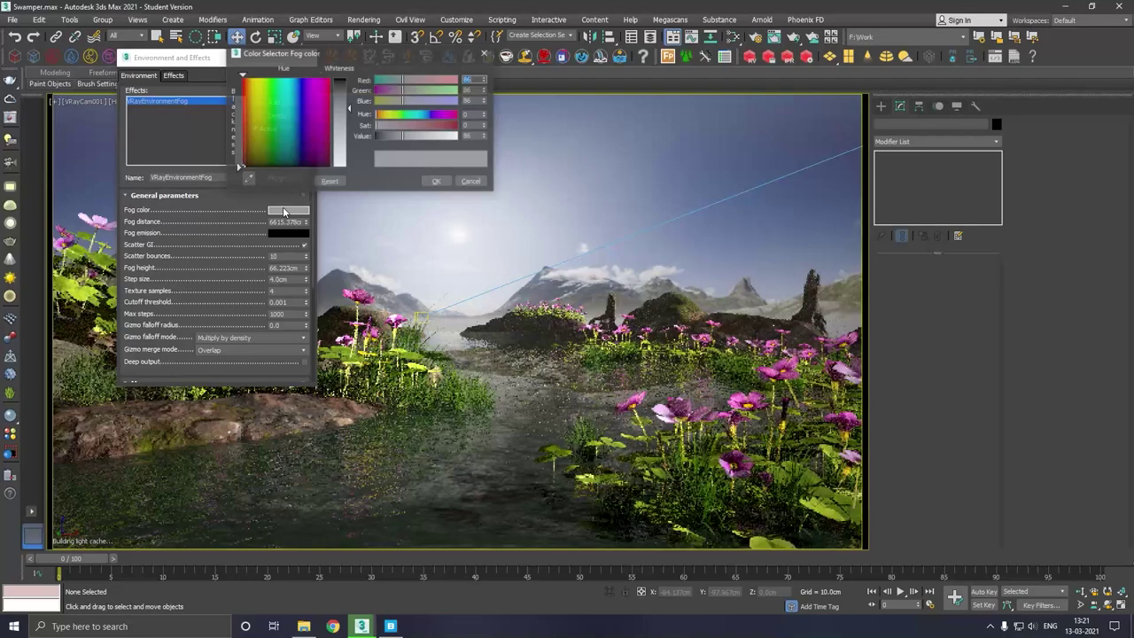
left_click(291, 110)
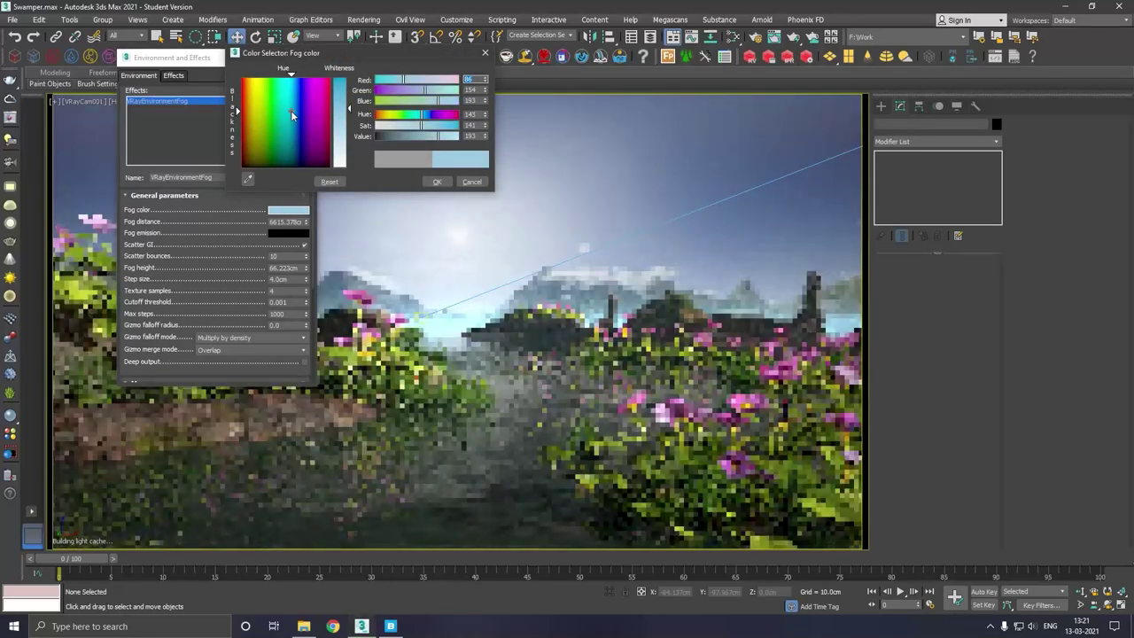
left_click(392, 137)
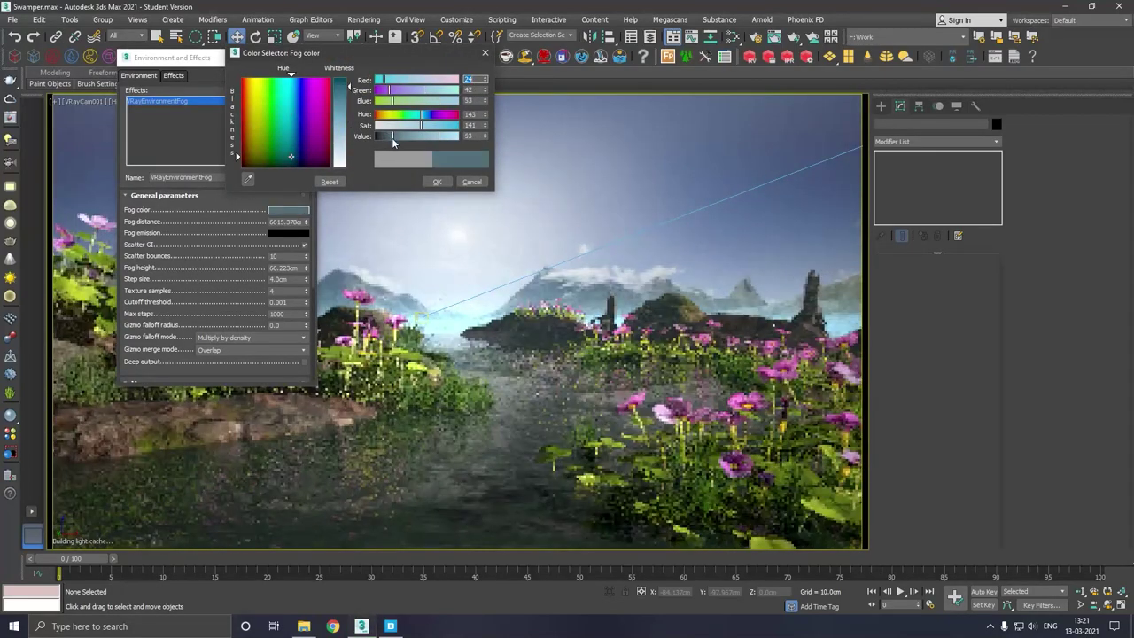
left_click(406, 134)
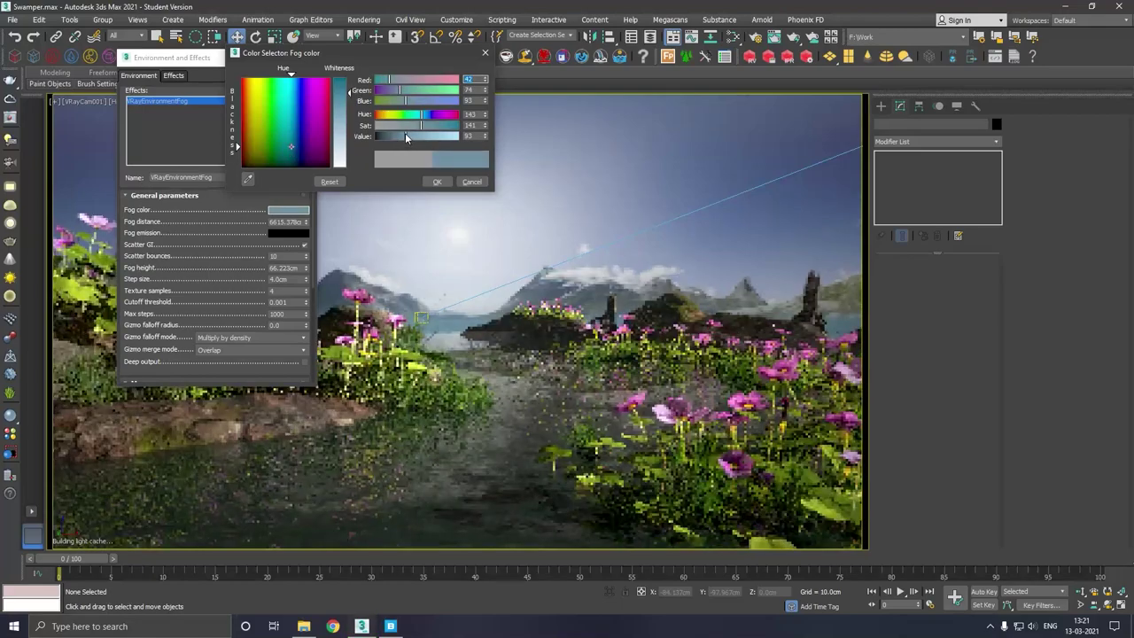
left_click_drag(346, 113, 348, 127)
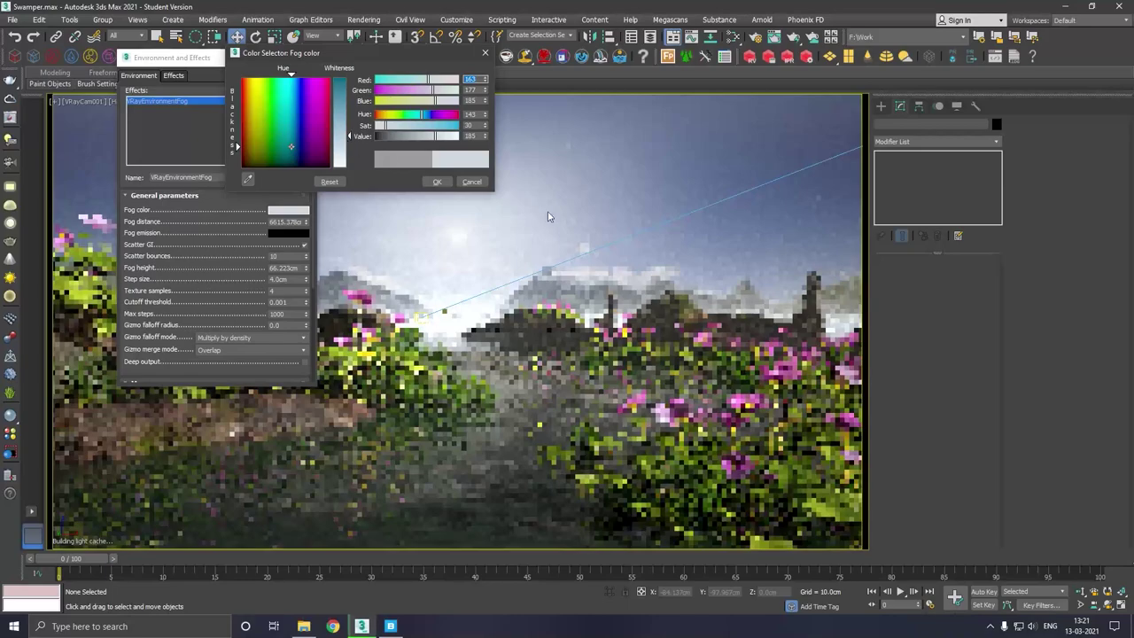
left_click(471, 182)
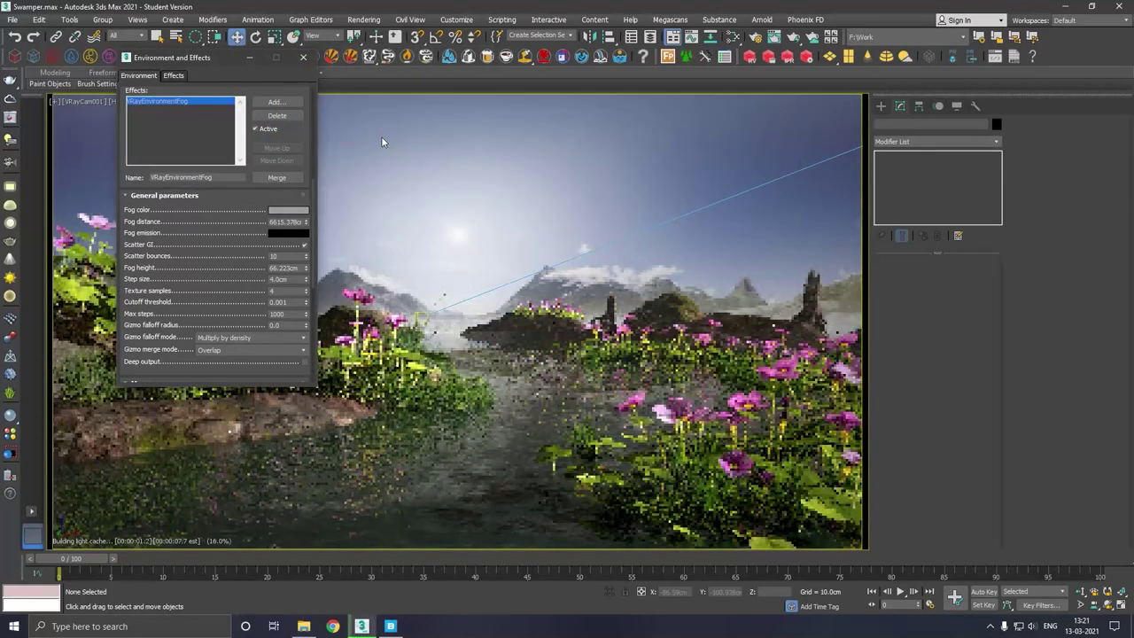
left_click(381, 136)
- In Render Setup's GI tab, review light cache settings, keeping the Still preset
left_click(303, 58)
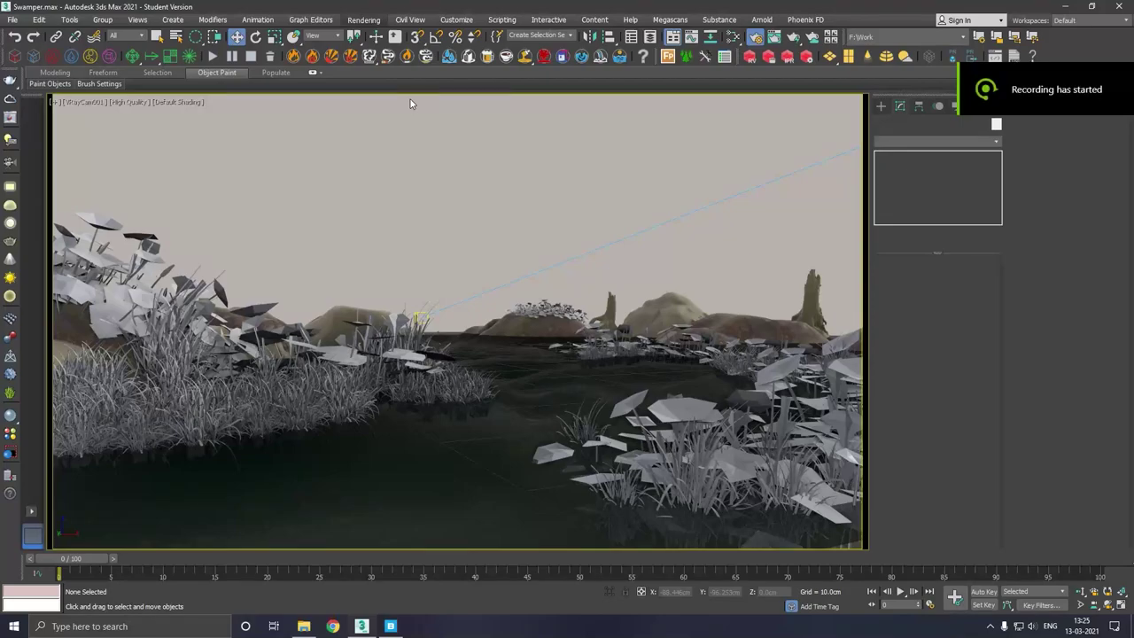
key("F10")
left_click(359, 193)
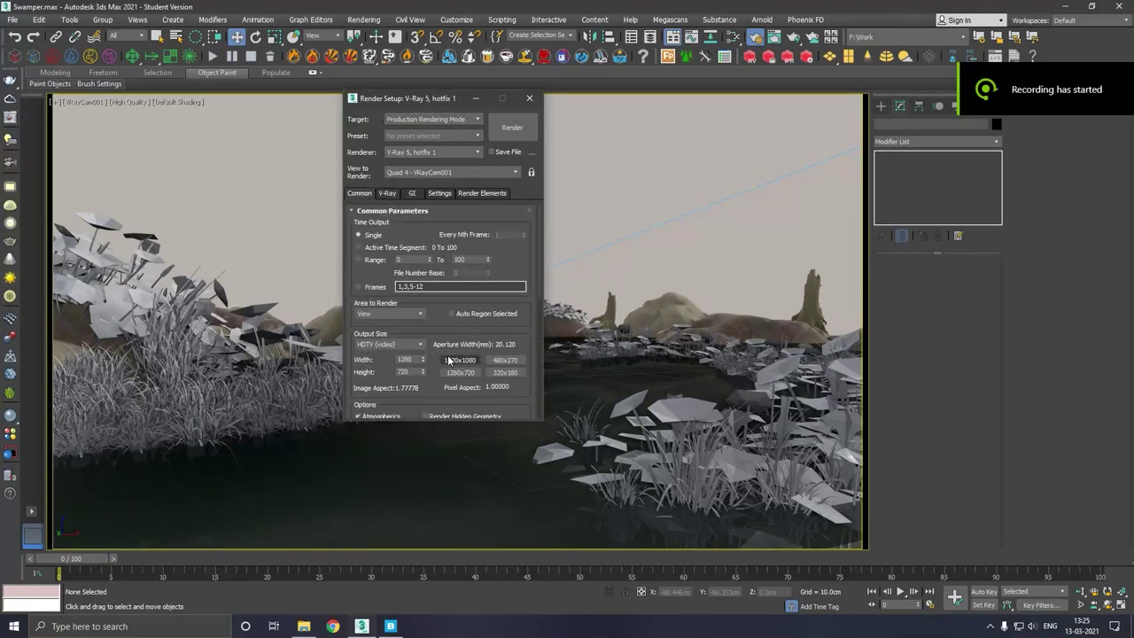
left_click(412, 194)
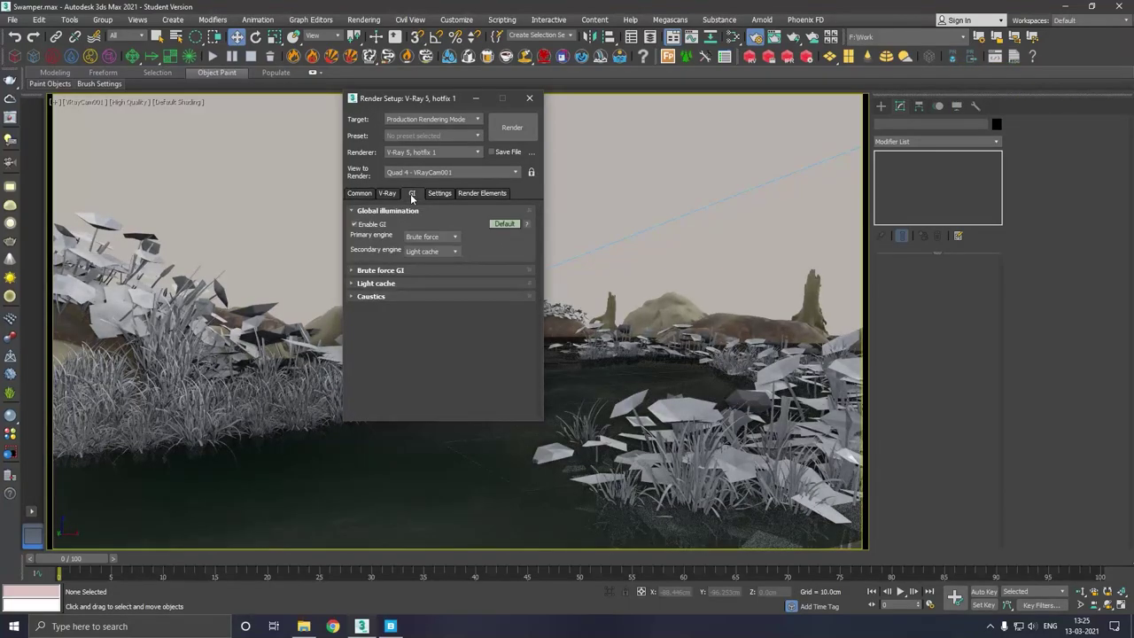
left_click(373, 286)
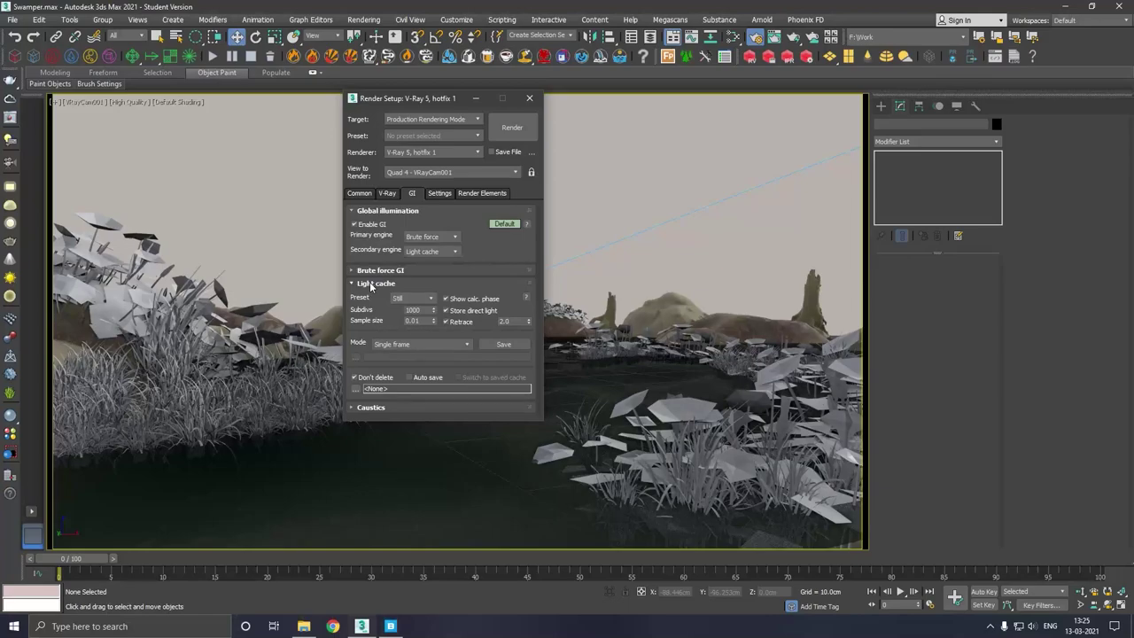
left_click(430, 299)
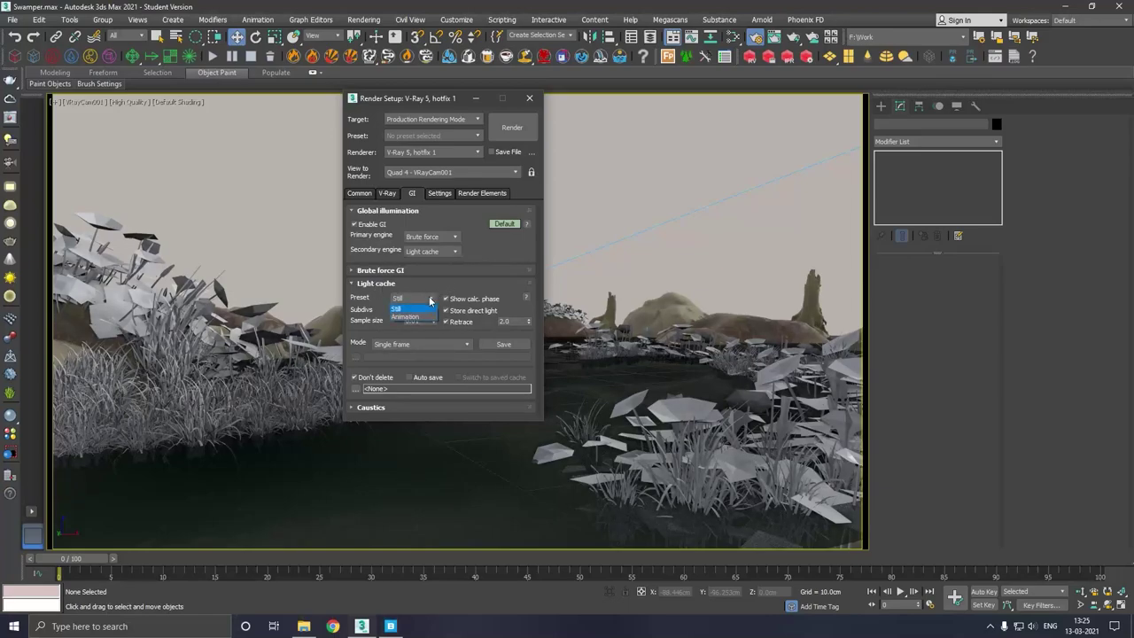
left_click(431, 301)
left_click(387, 283)
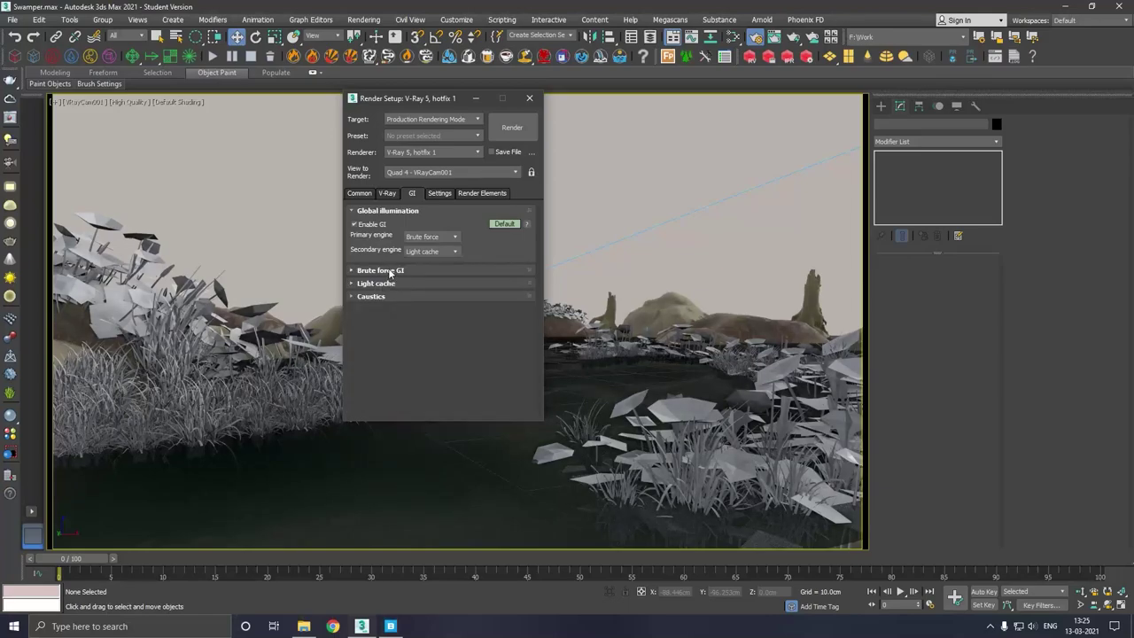
left_click(390, 271)
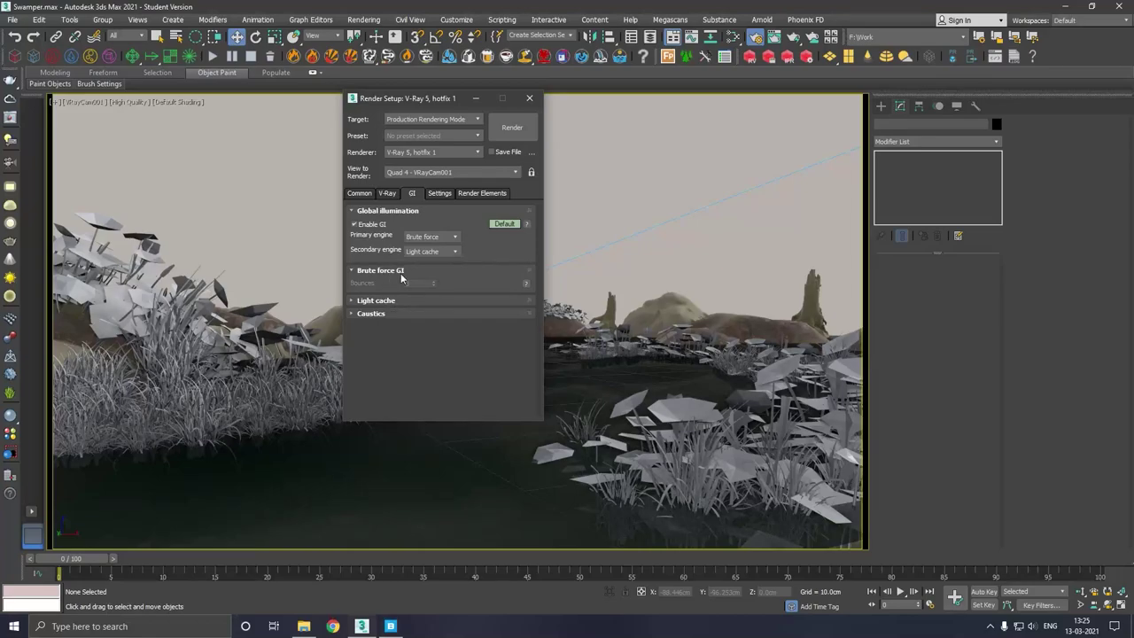
- Turn on ambient occlusion with amount 1.0 and a 30 cm radius
left_click(503, 224)
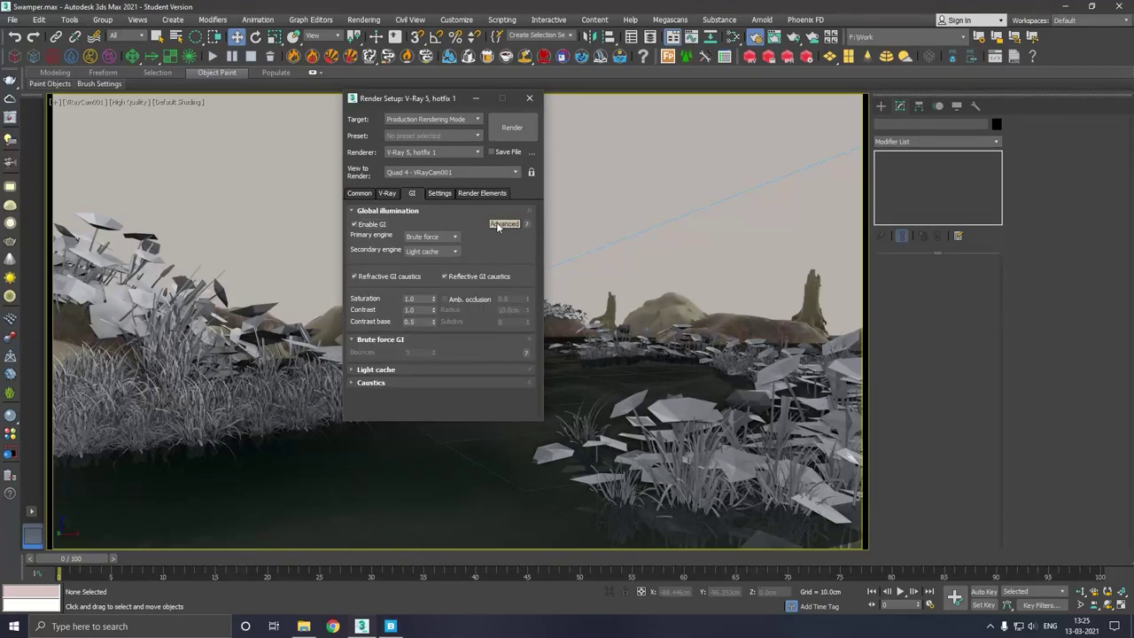
left_click(458, 299)
double_click(515, 300)
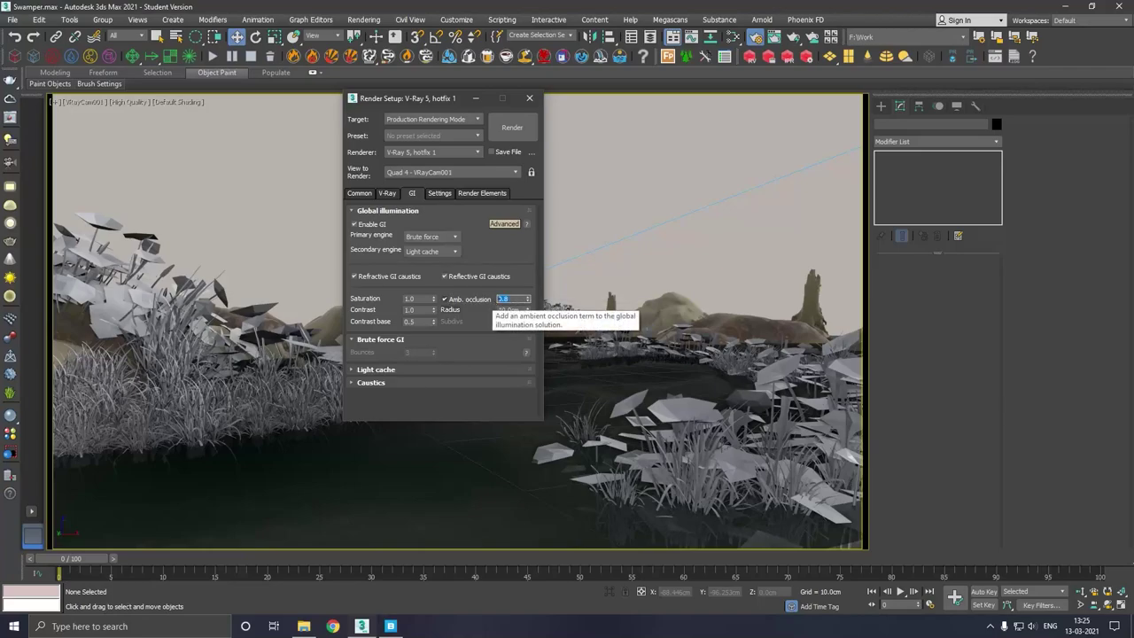
type("1")
double_click(514, 310)
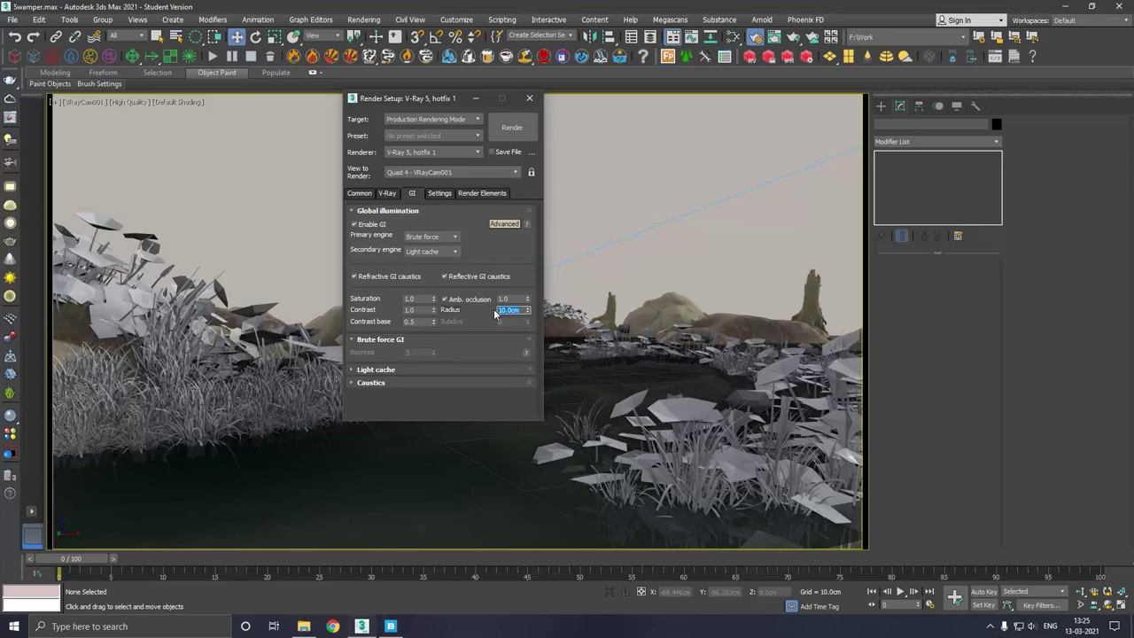
type("30")
key("Return")
- Review the light cache rollout and the System tab settings
left_click(390, 371)
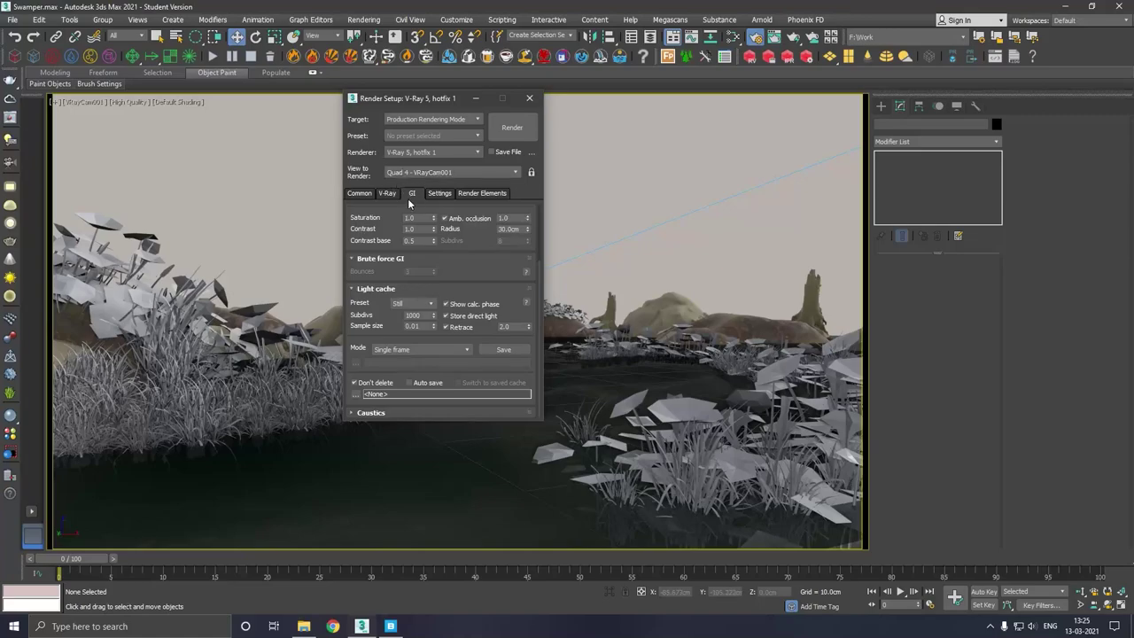
left_click(443, 194)
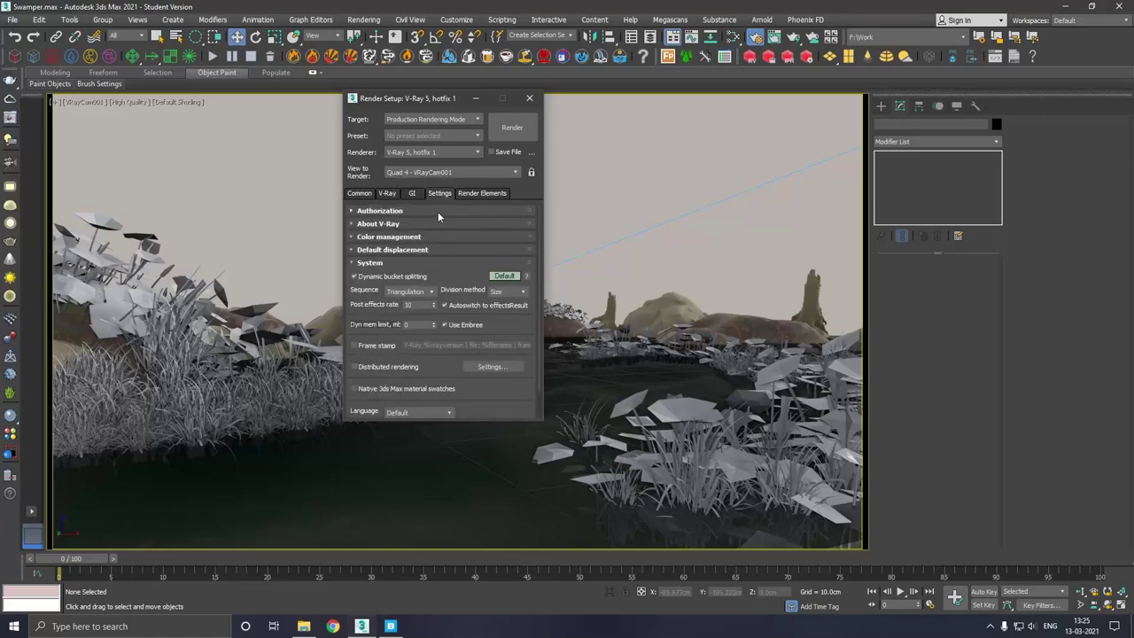
left_click(386, 261)
- On the V-Ray tab, keep VRayLanczosFilter as the image filter
left_click(387, 193)
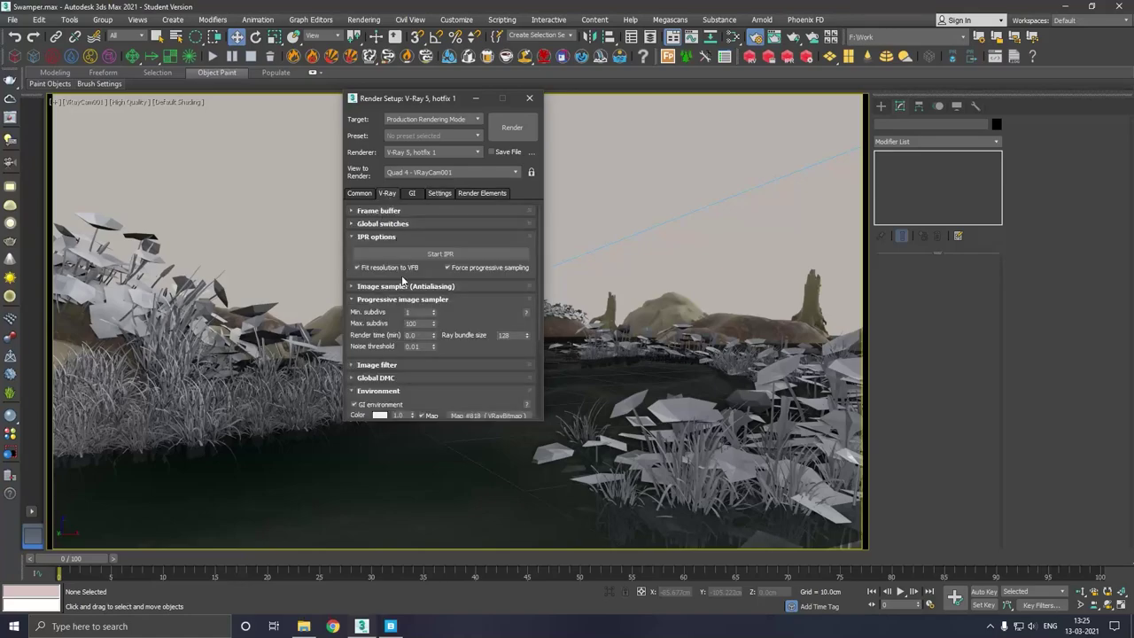
scroll(460, 387, "down", 2)
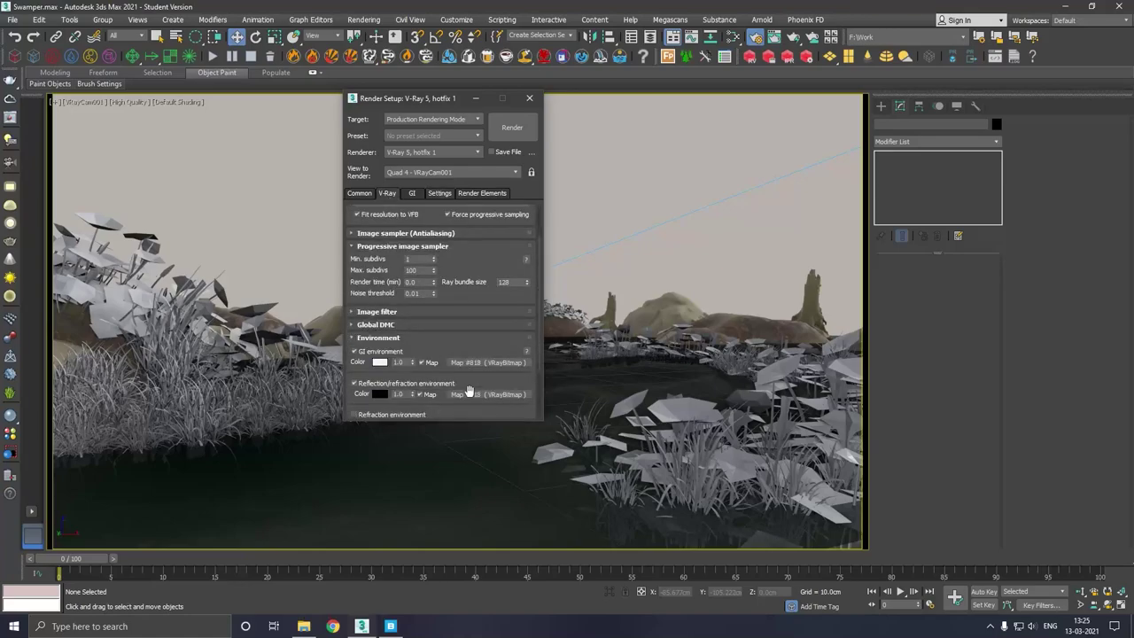
scroll(387, 342, "up", 2)
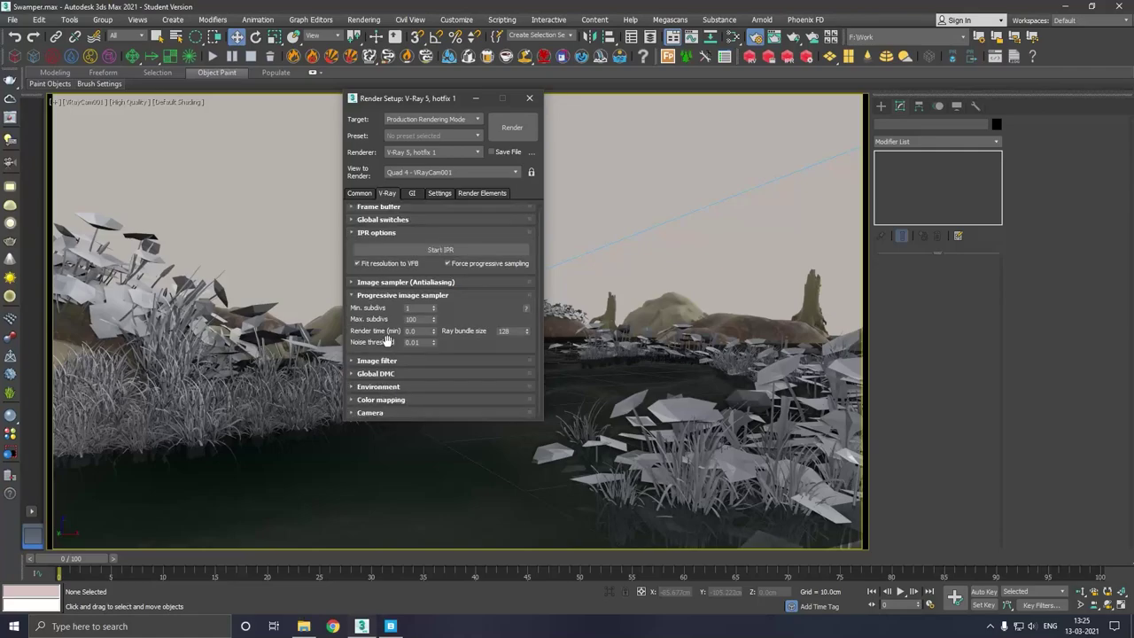
left_click(390, 362)
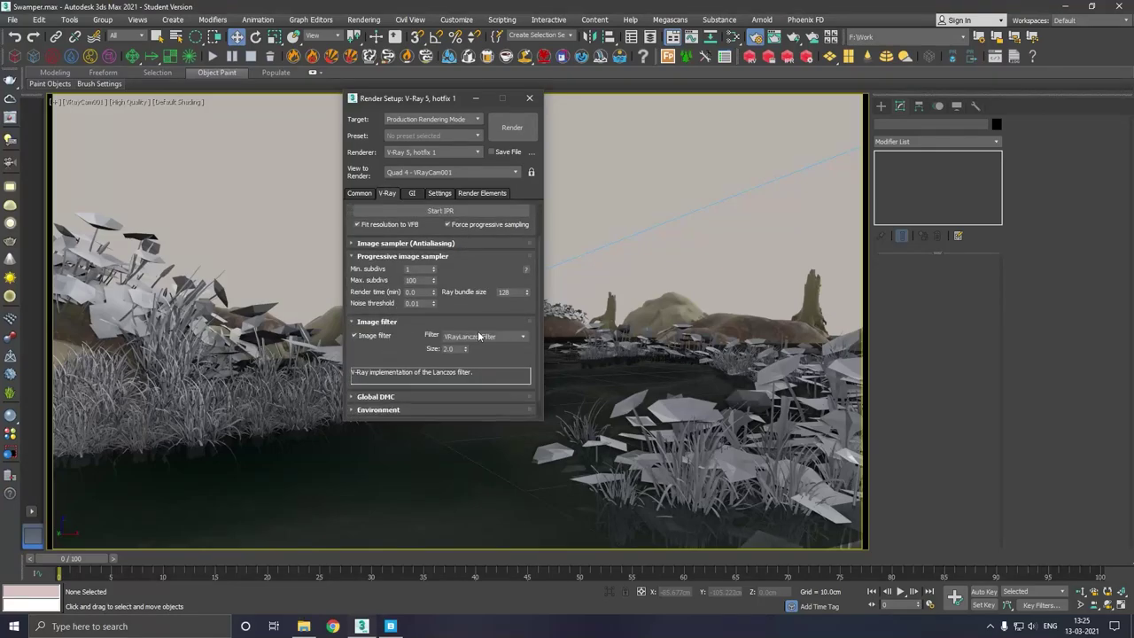
left_click(479, 336)
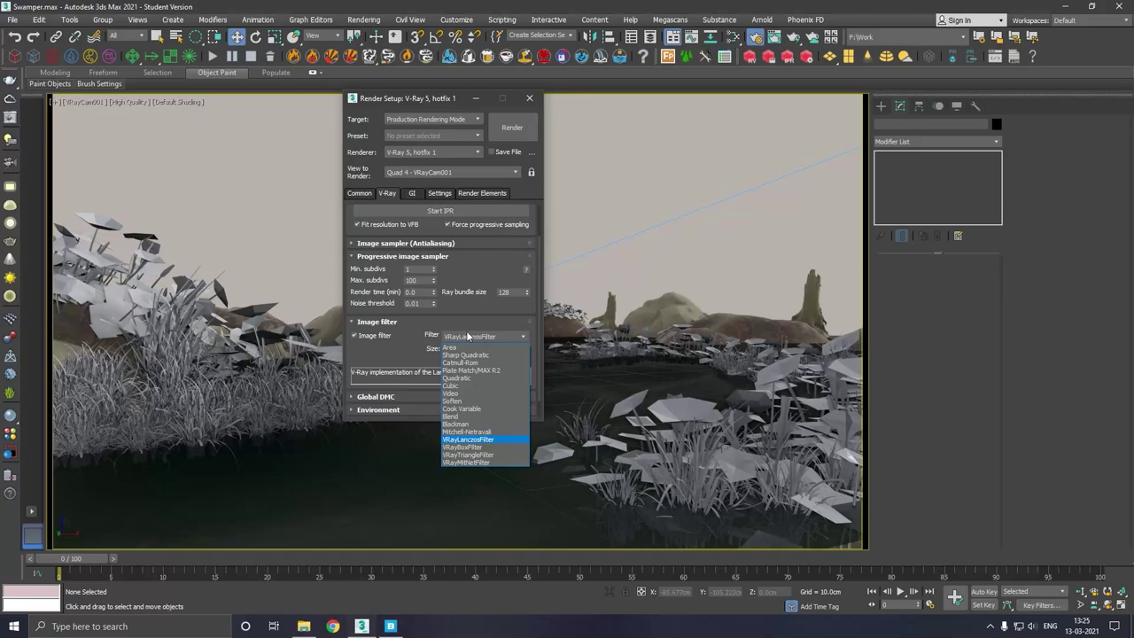
left_click(396, 346)
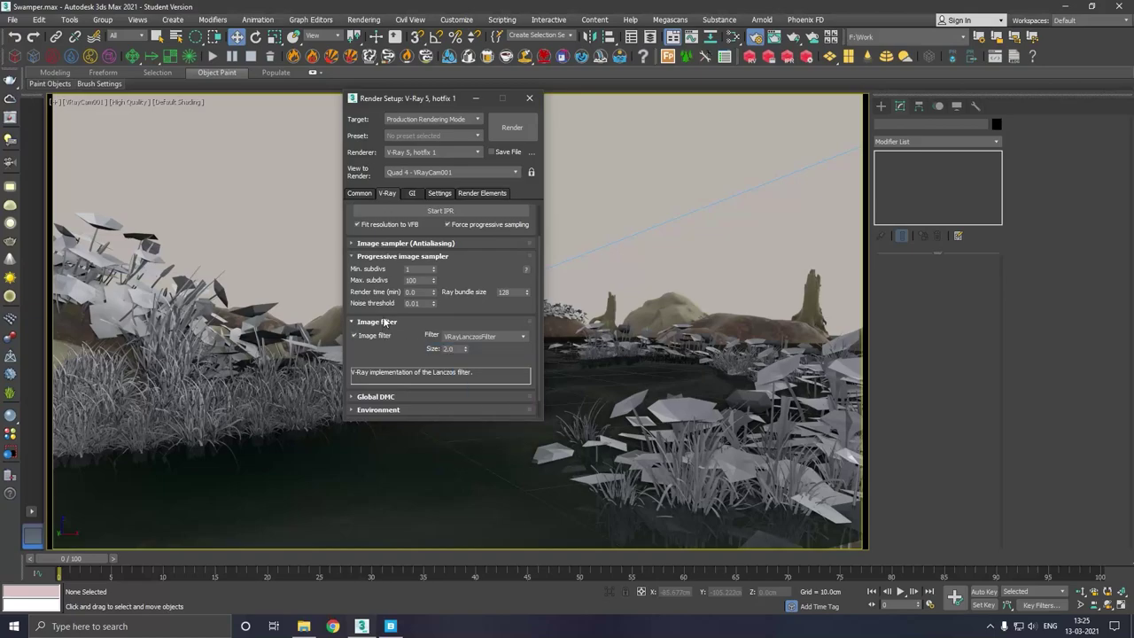
left_click(383, 322)
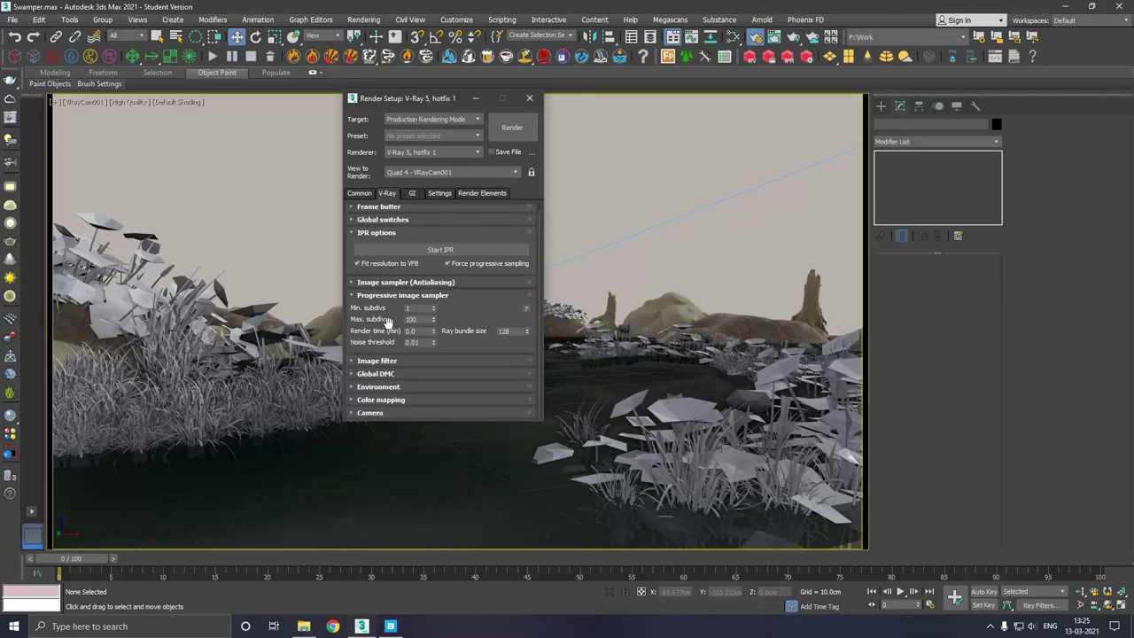
- Set the V-Ray colour mapping type to HSV exponential
left_click(387, 401)
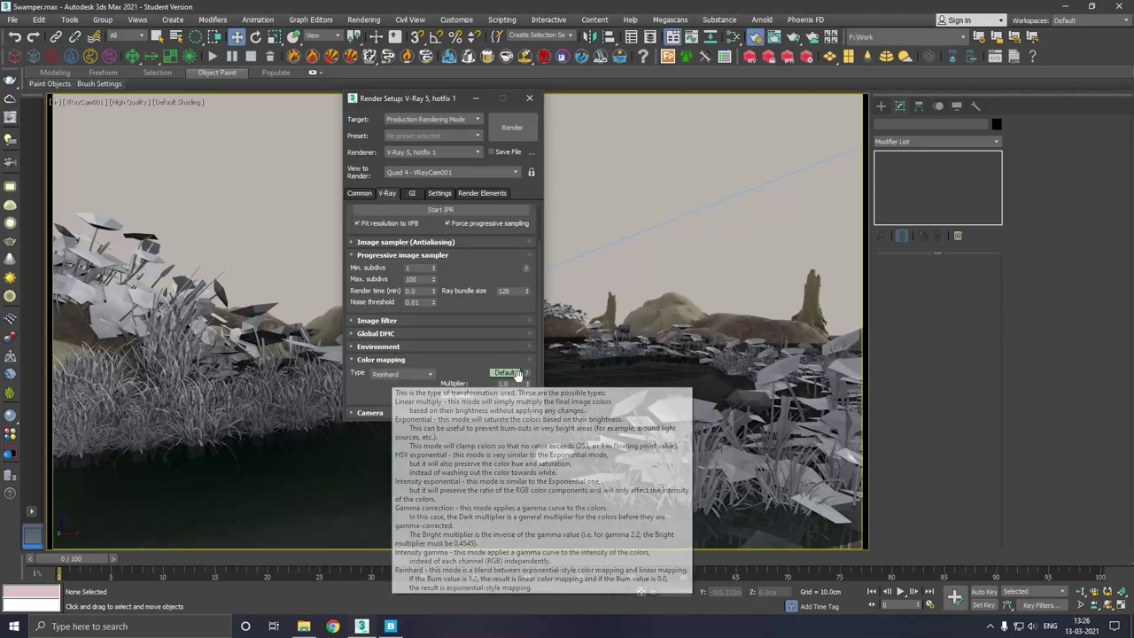
left_click(507, 373)
scroll(475, 342, "down", 1)
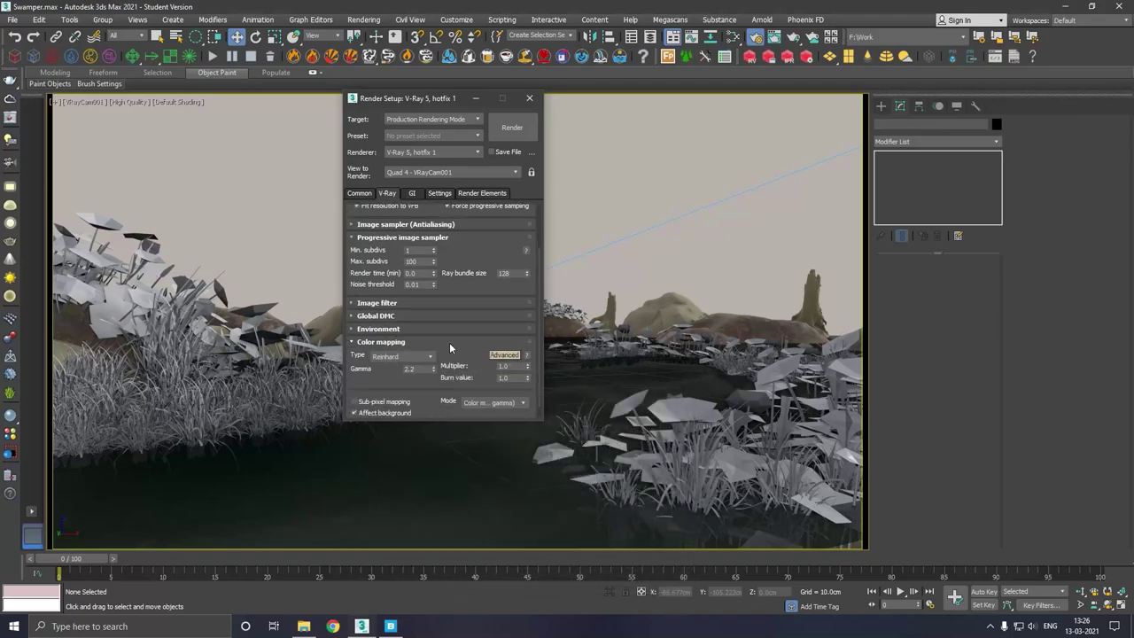
left_click(411, 355)
left_click(397, 383)
left_click(501, 356)
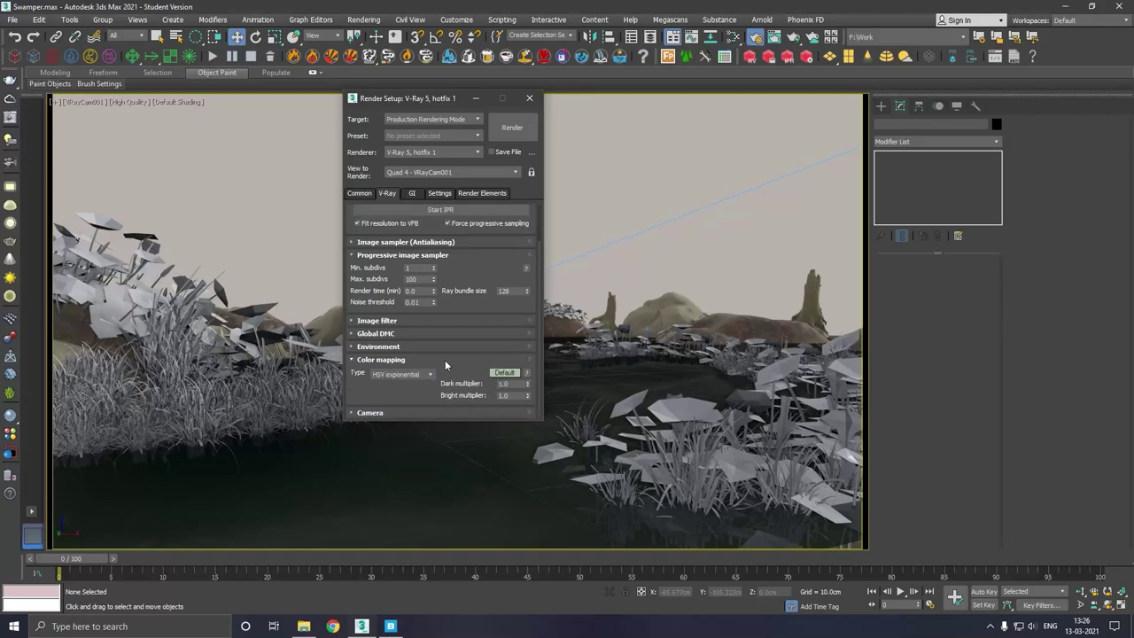
left_click(388, 376)
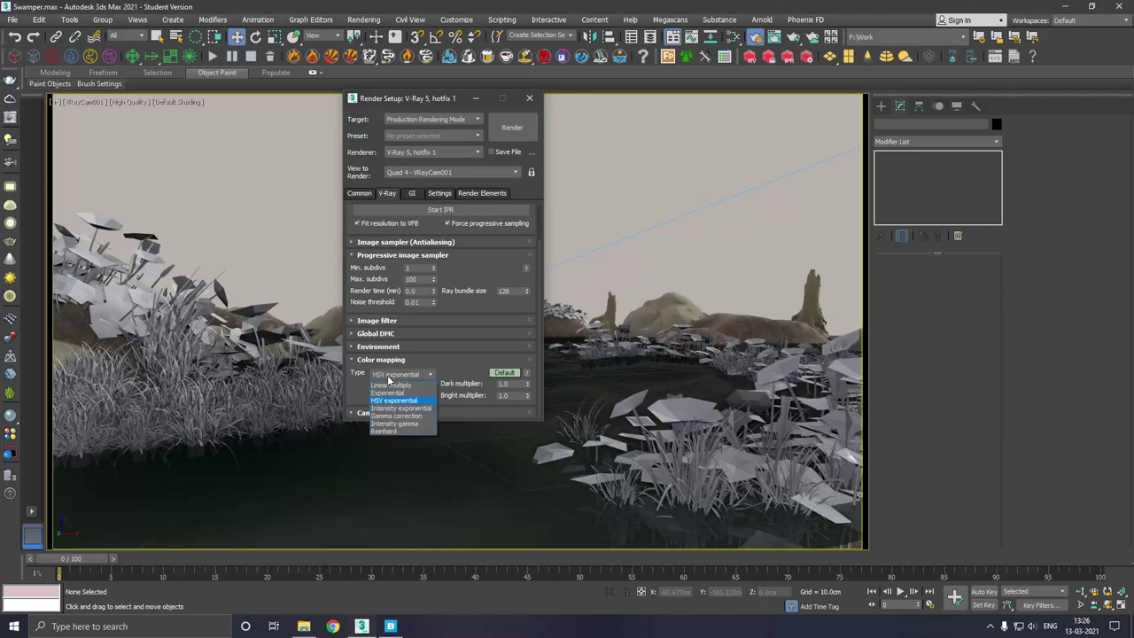
left_click(356, 398)
left_click(374, 363)
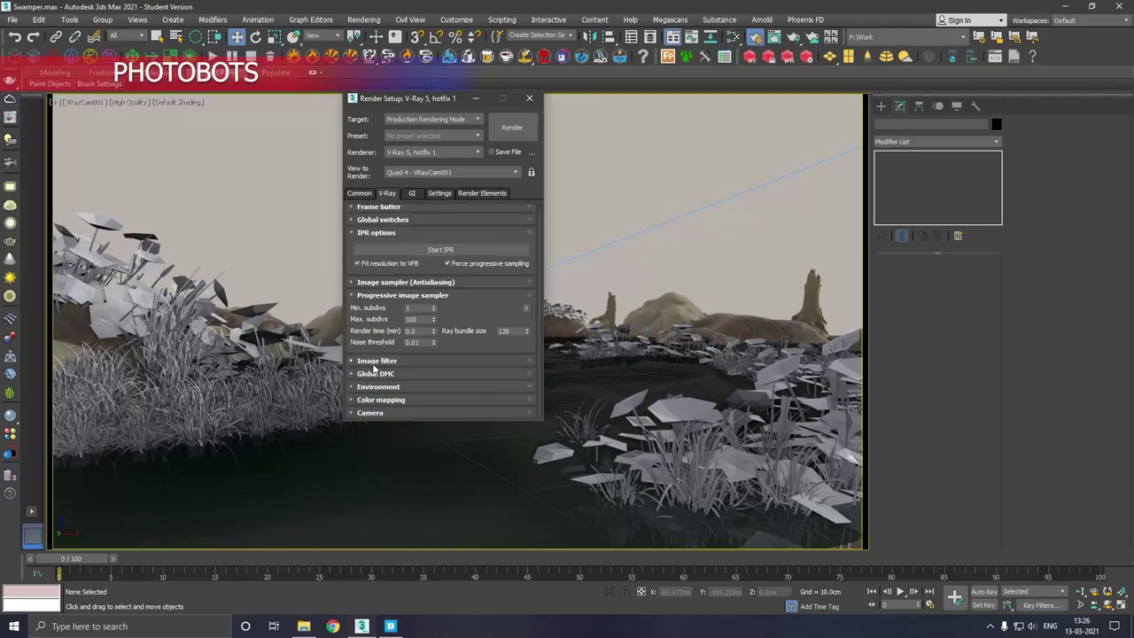
- Collapse the image filter and progressive sampler rollouts and return to the Common tab
left_click(387, 362)
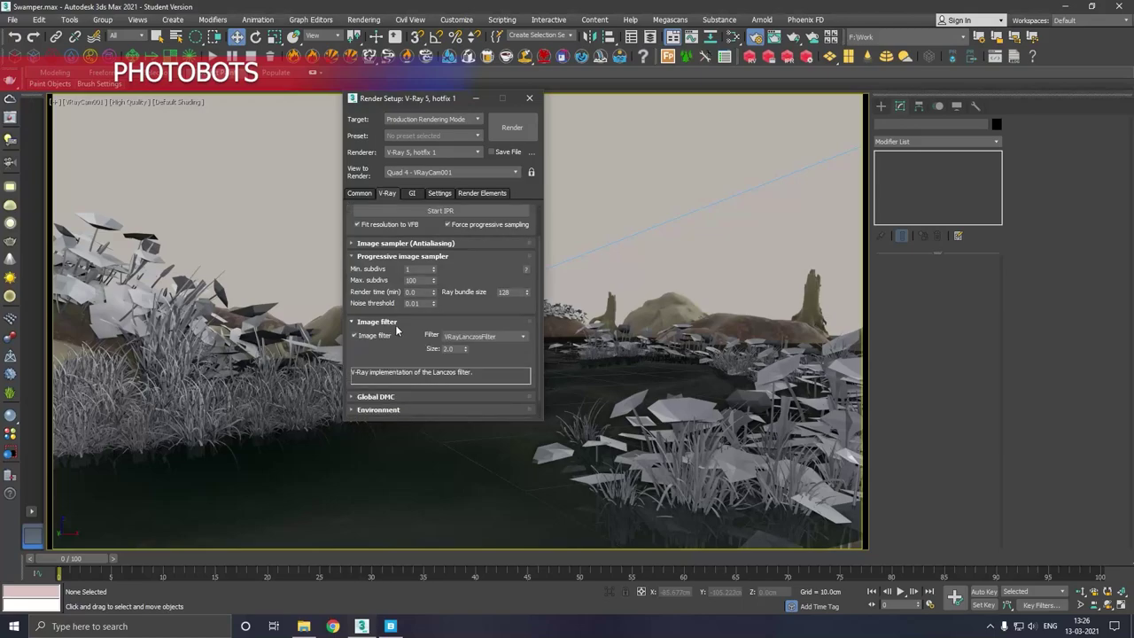
left_click(396, 326)
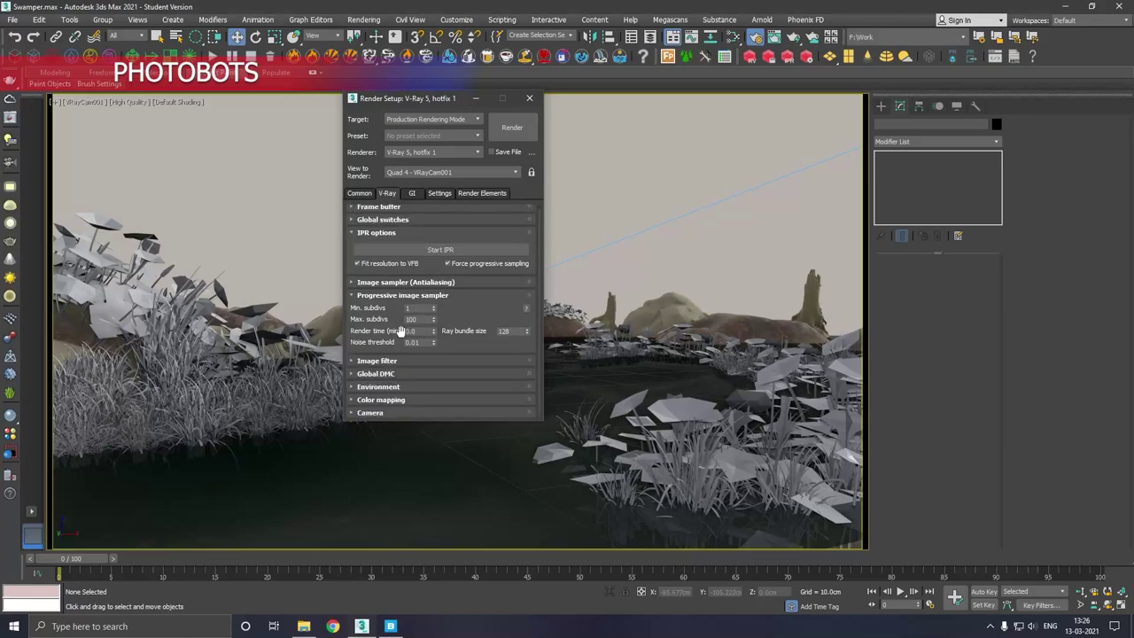
left_click(448, 296)
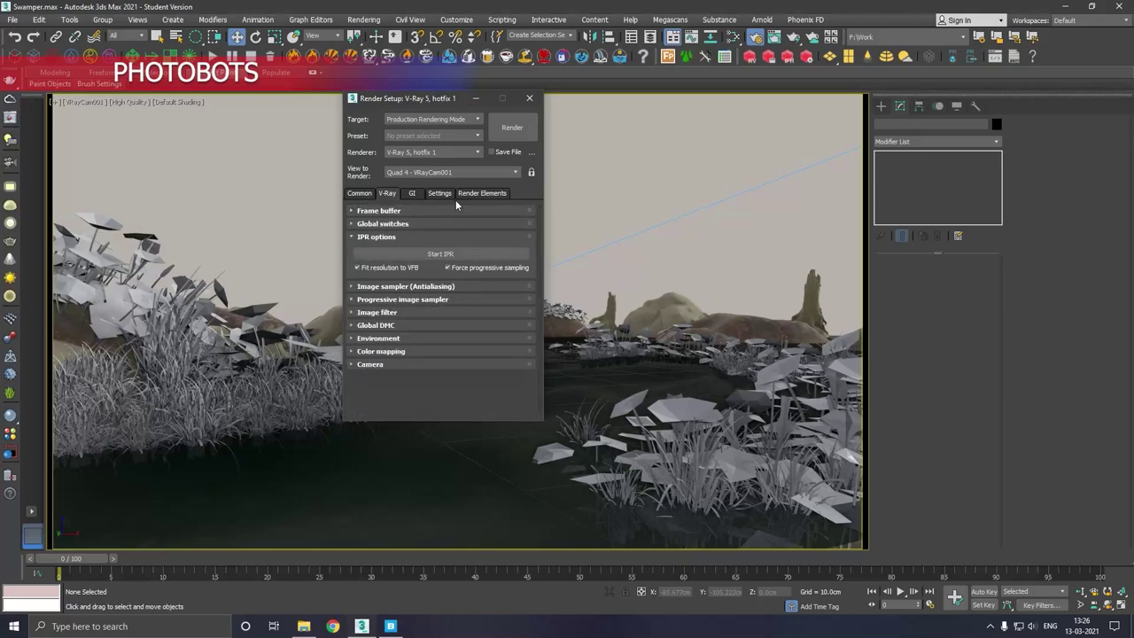
left_click(361, 192)
- Close Render Setup, save Swamper.max and start the production render
left_click(523, 102)
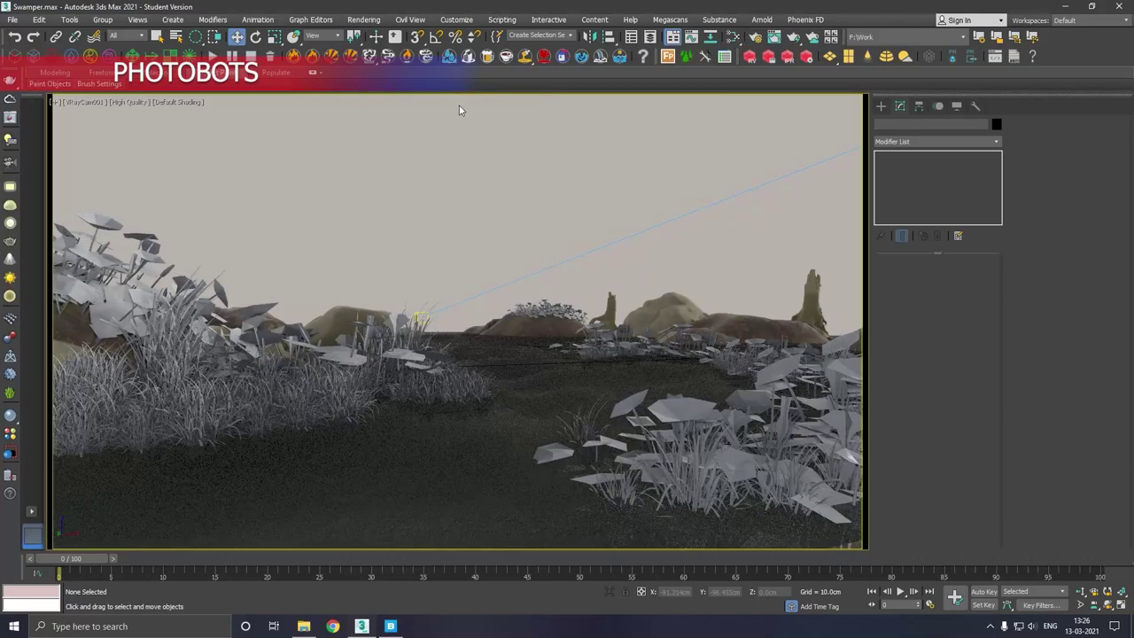
left_click(12, 20)
left_click(40, 110)
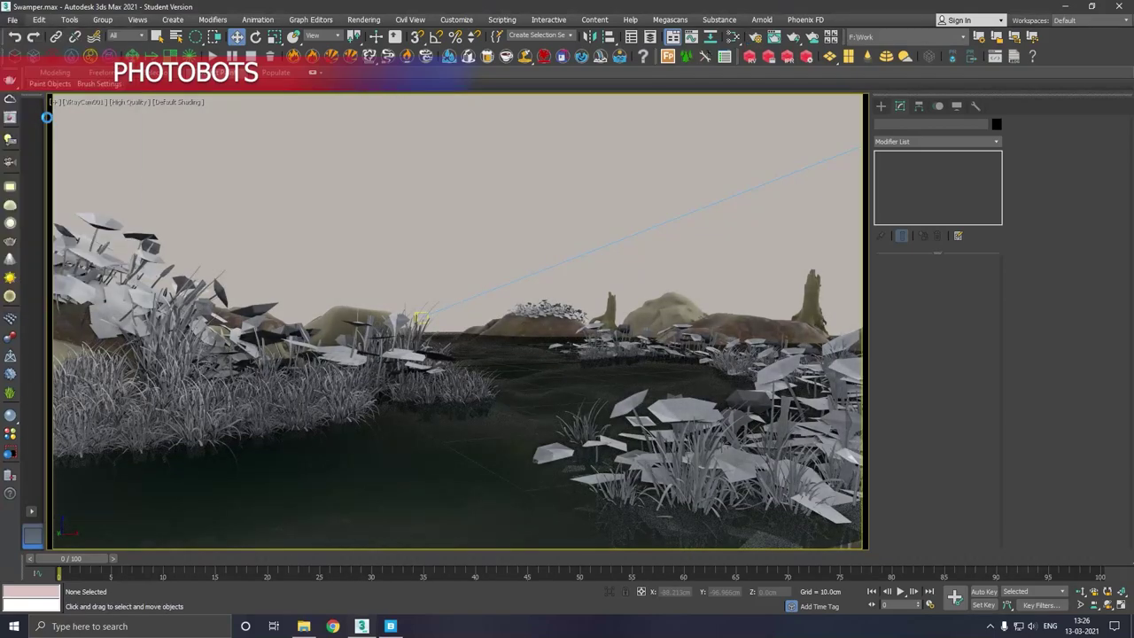
left_click(796, 39)
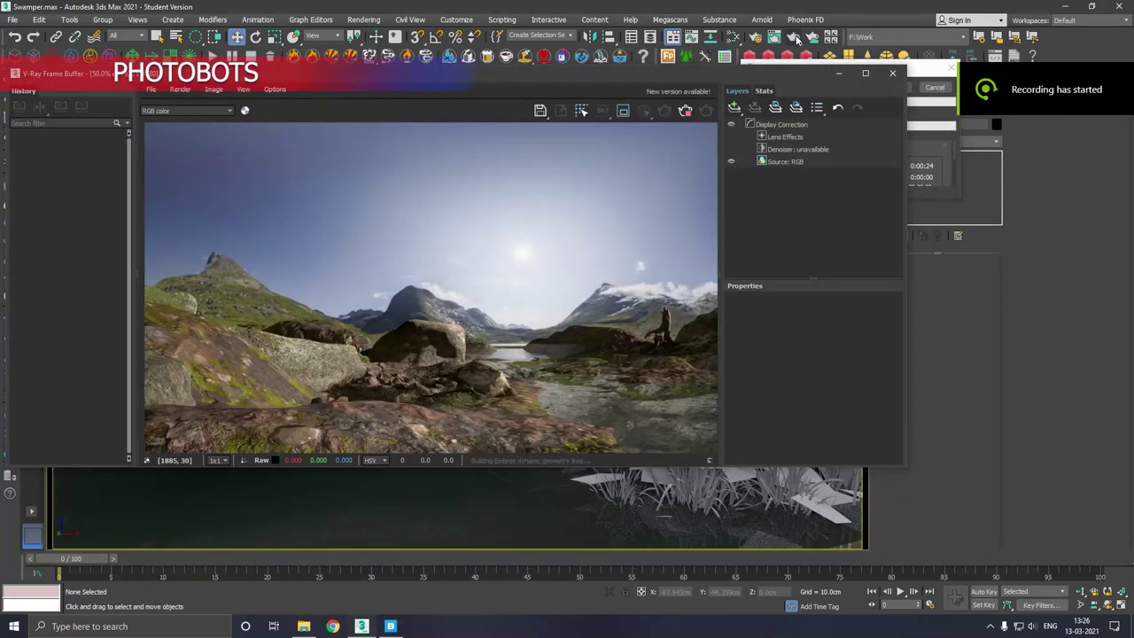